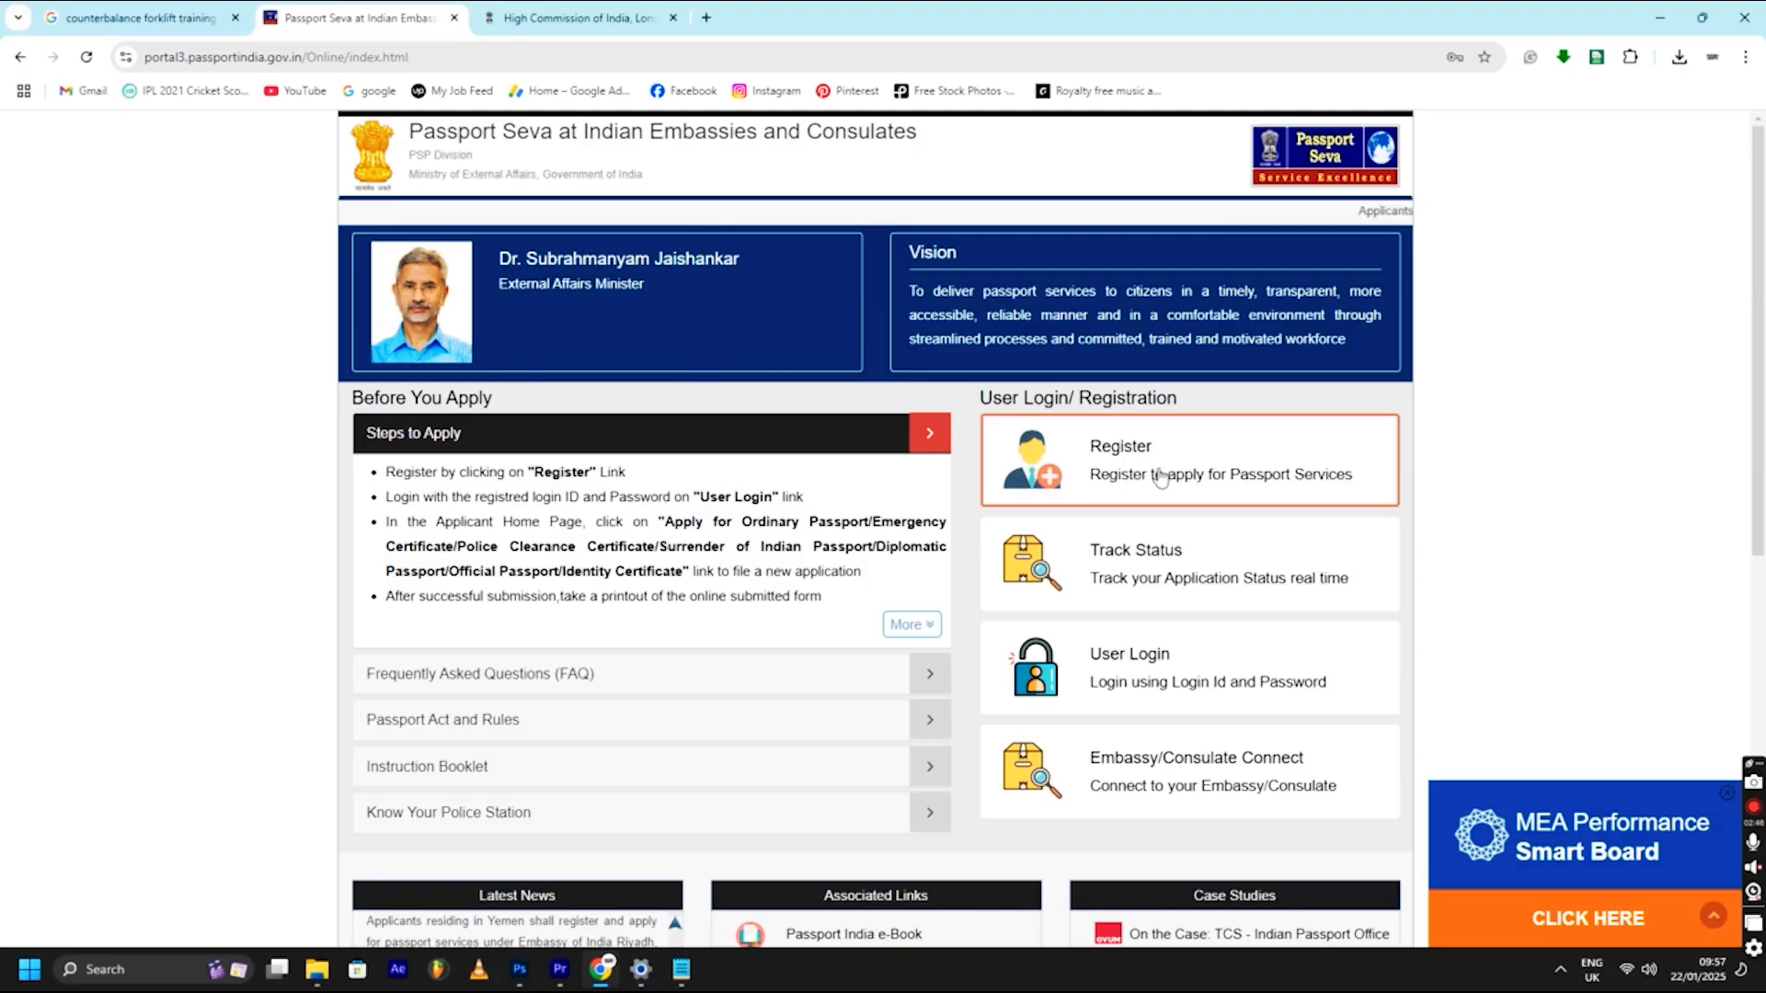
left_click(1160, 476)
left_click(912, 317)
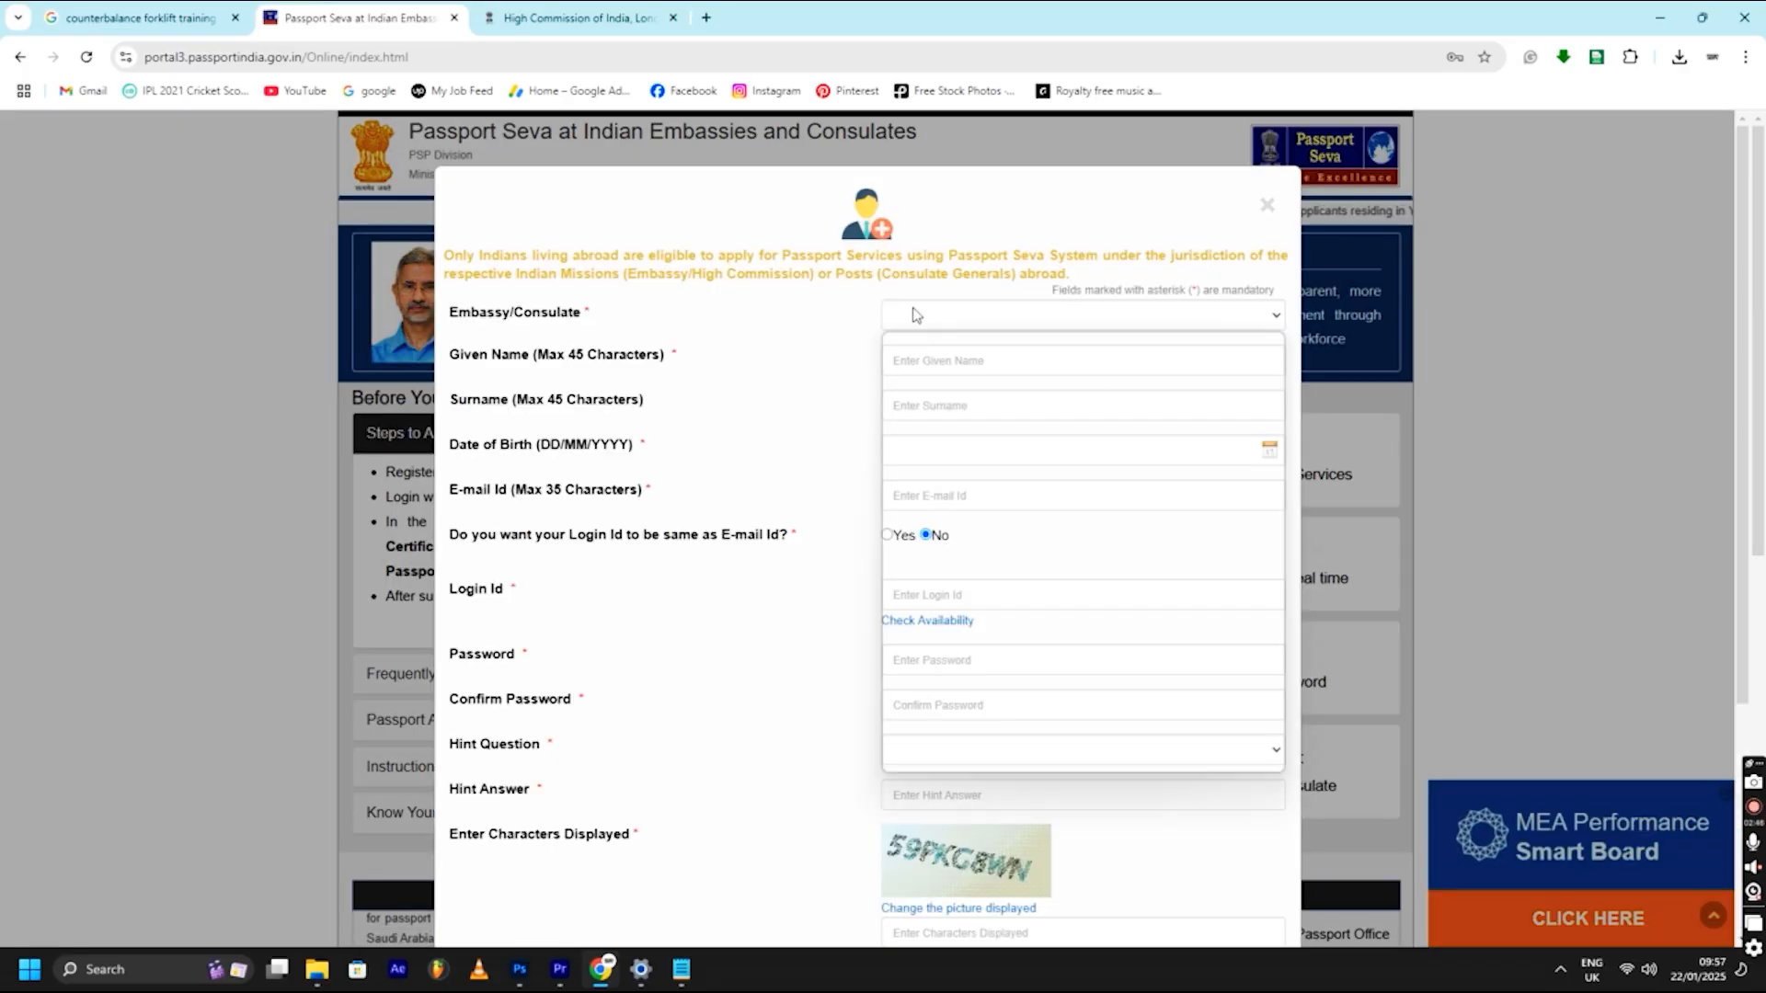
key("u")
key("Down")
key("Down")
key("Down")
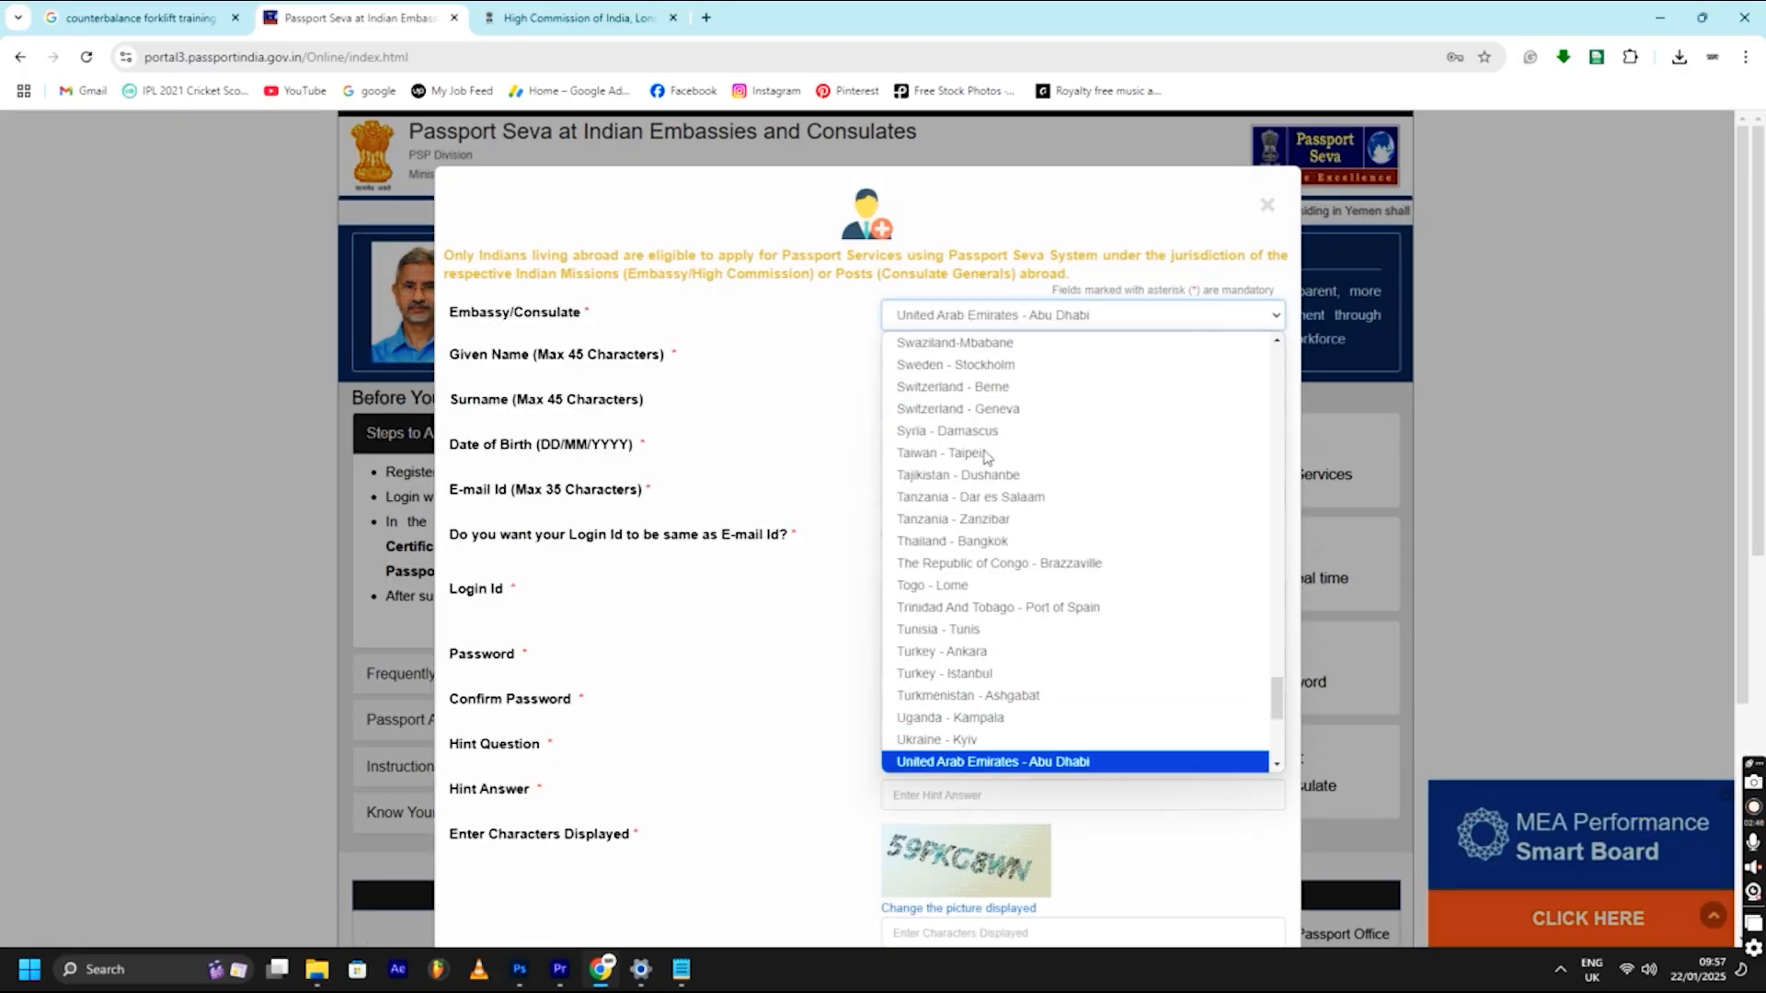
scroll(986, 457, "down", 2)
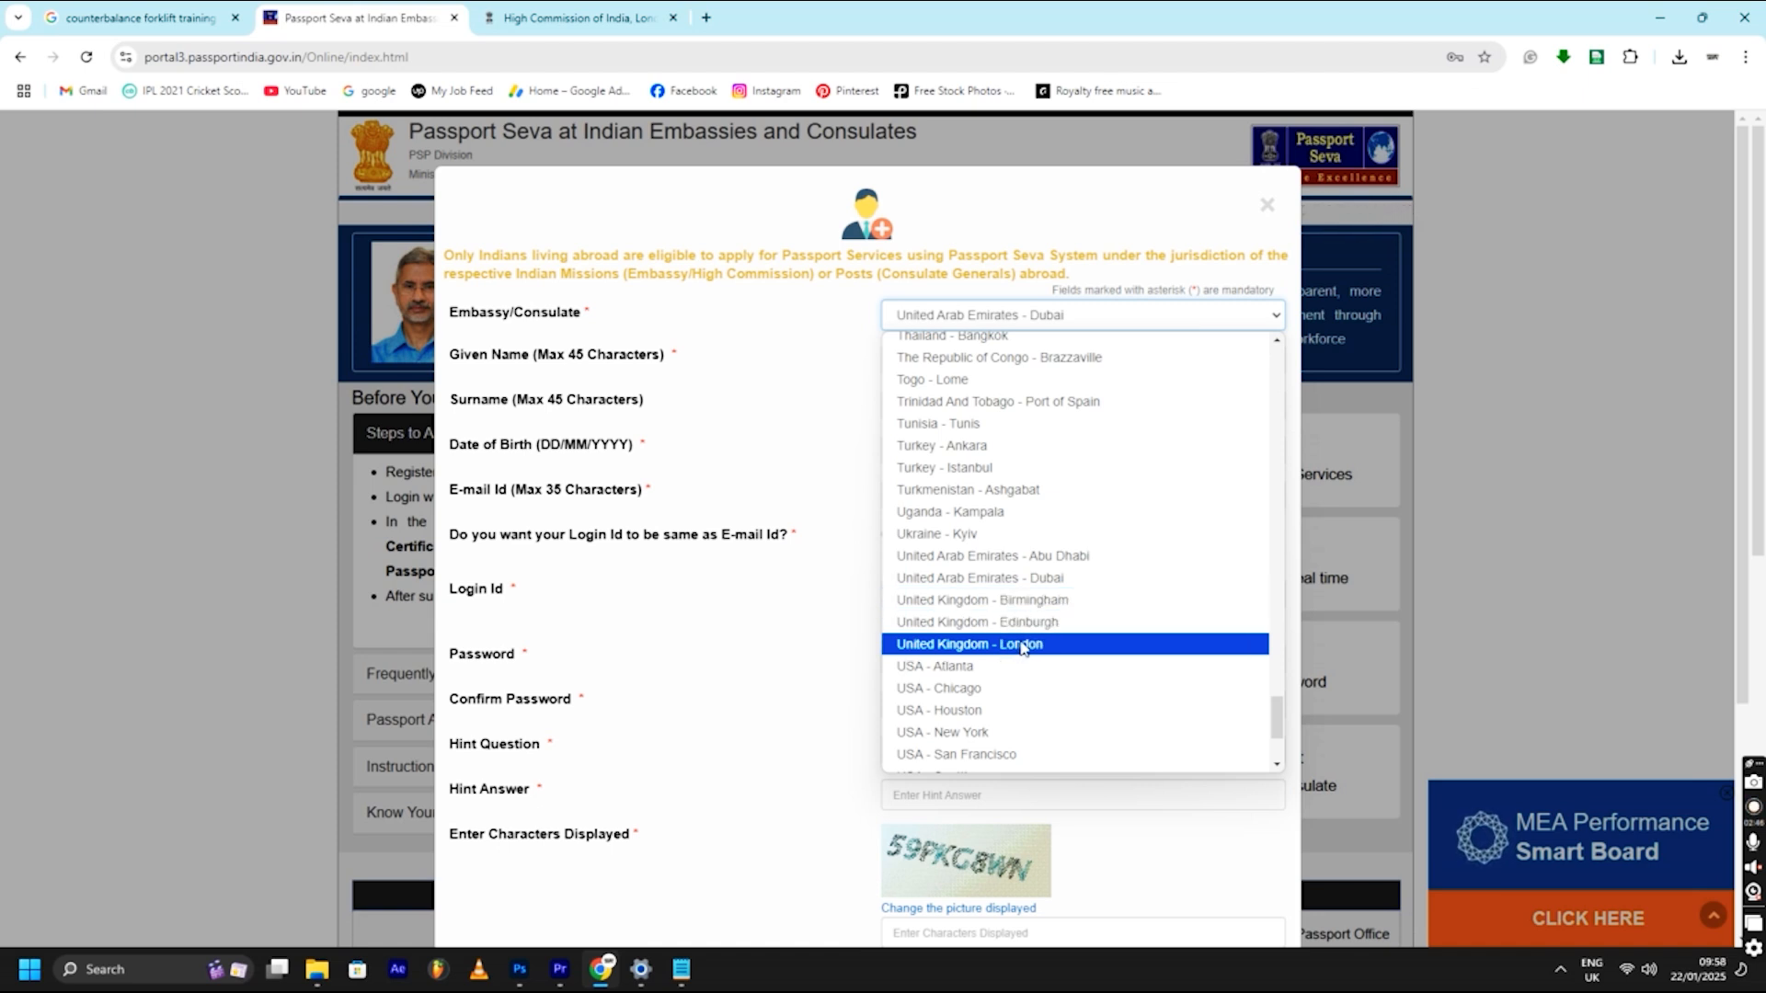
left_click(1020, 643)
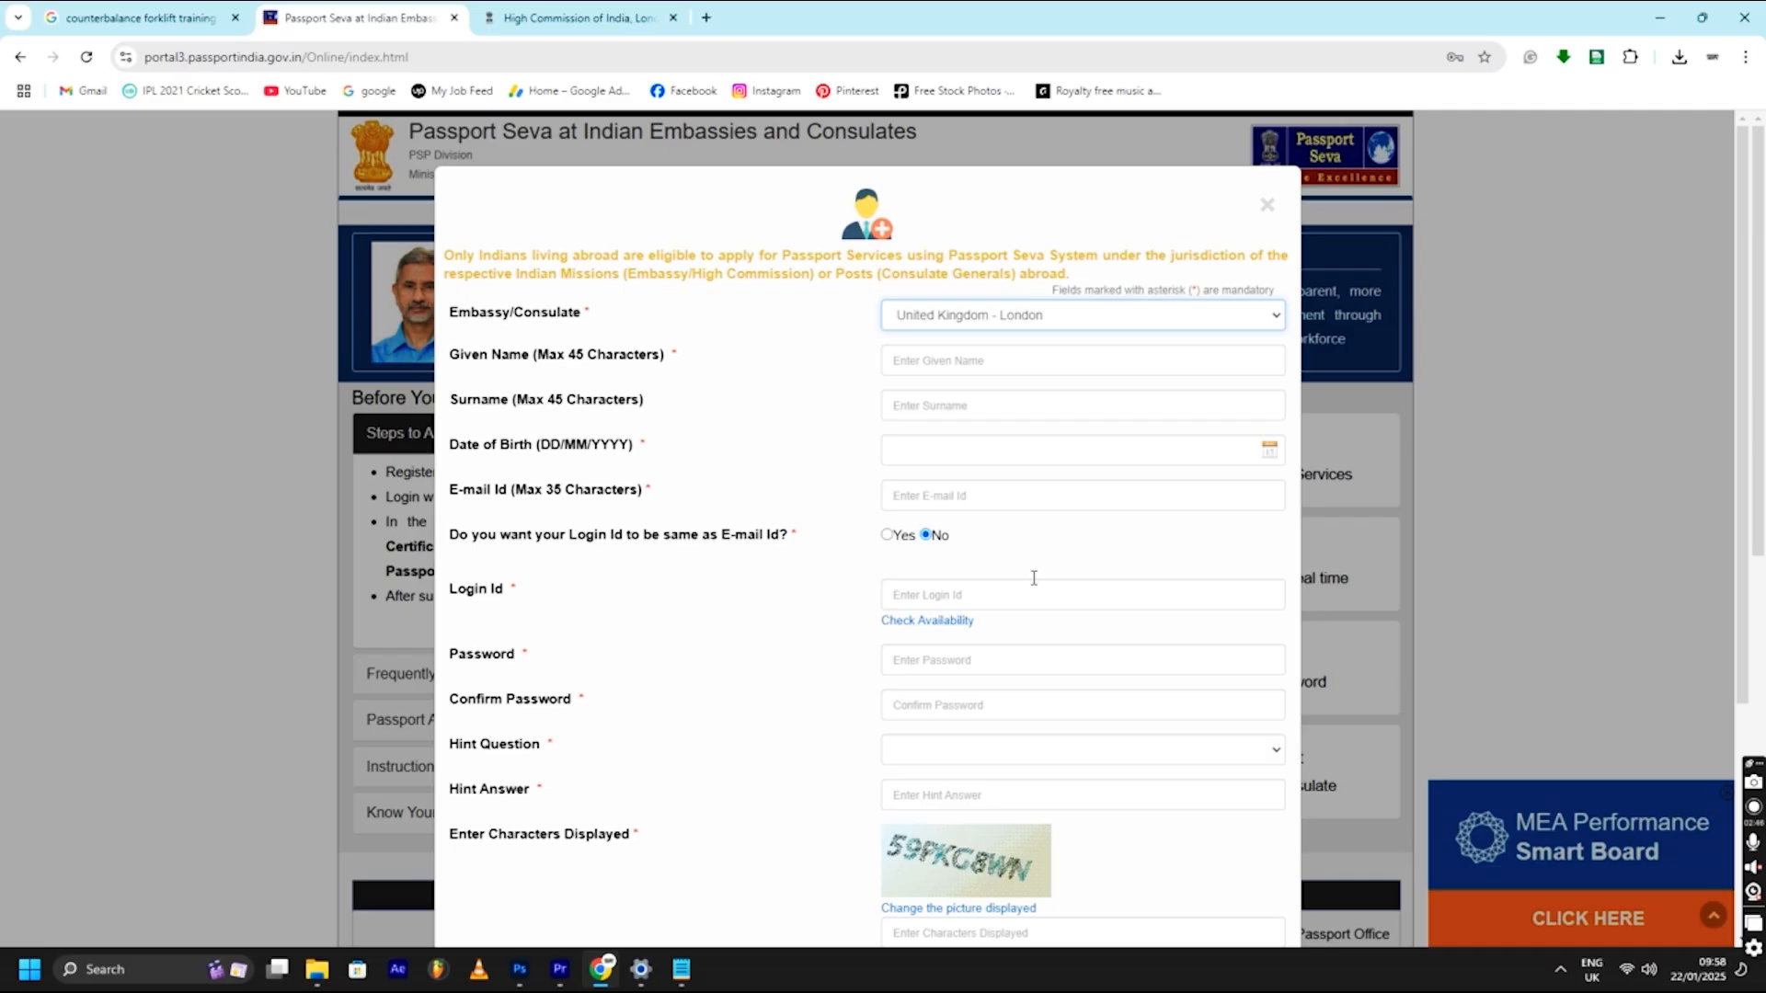
left_click(975, 366)
left_click(992, 408)
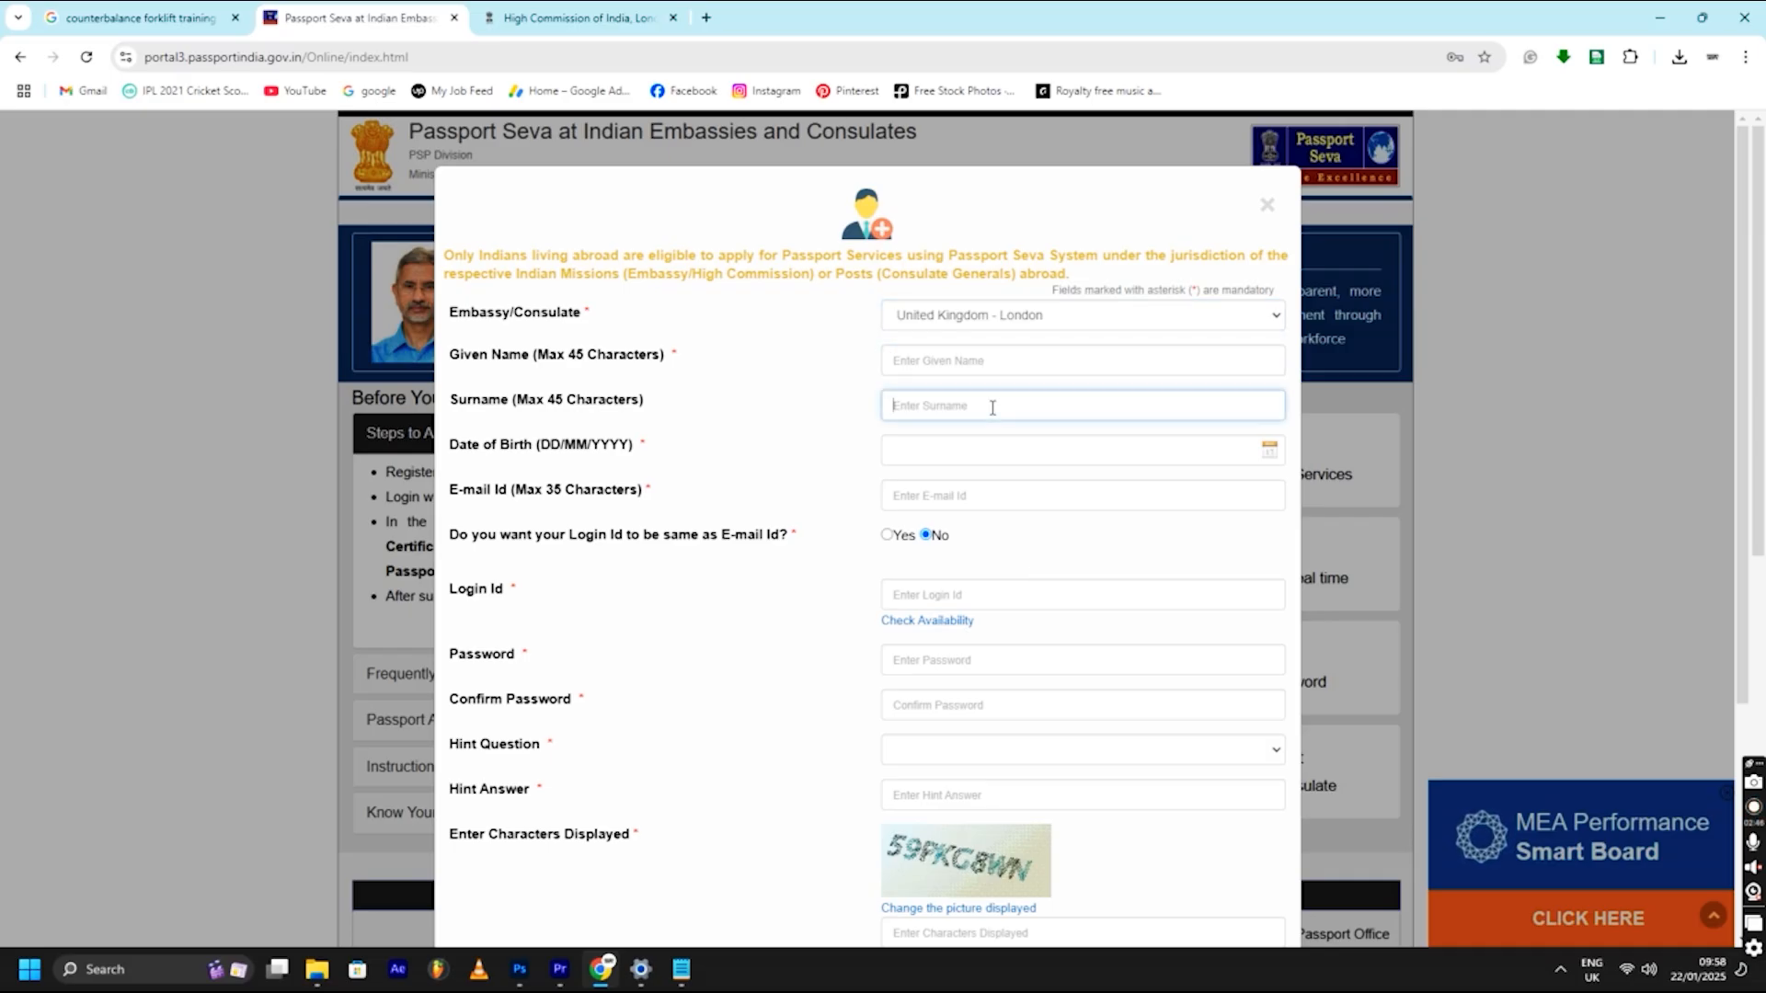
left_click(944, 451)
left_click(1056, 555)
left_click(1104, 486)
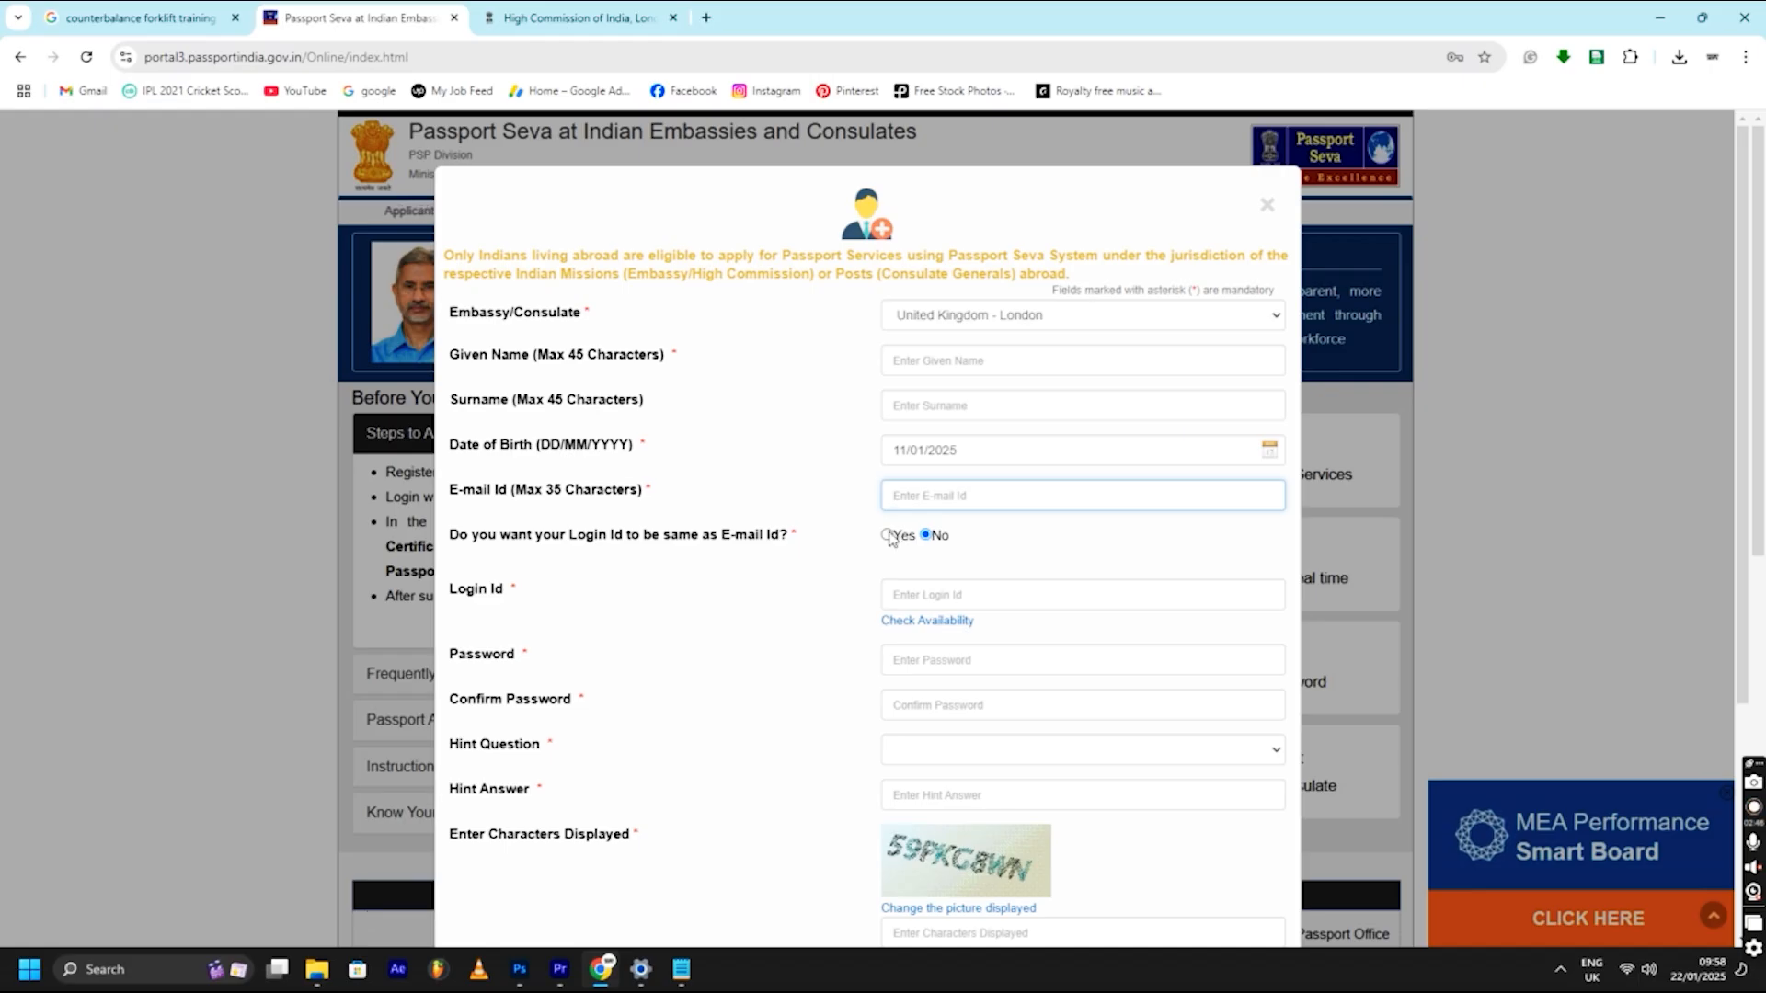
left_click(888, 537)
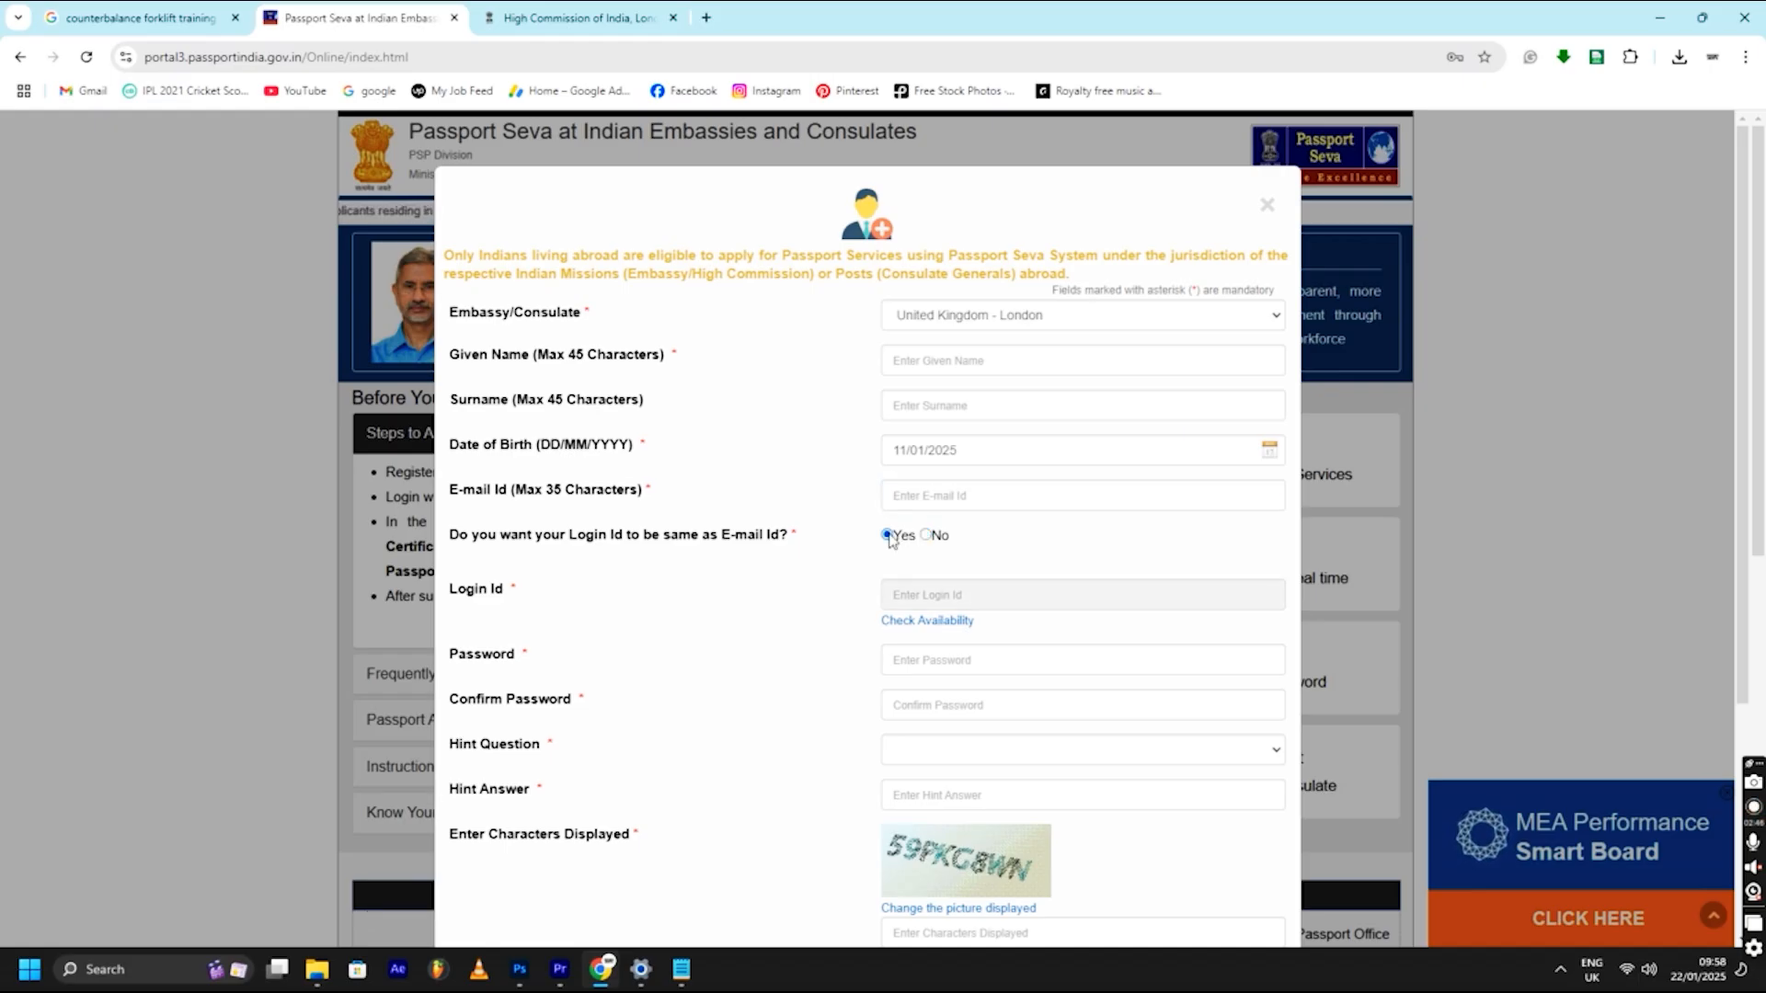
left_click(930, 535)
left_click(908, 596)
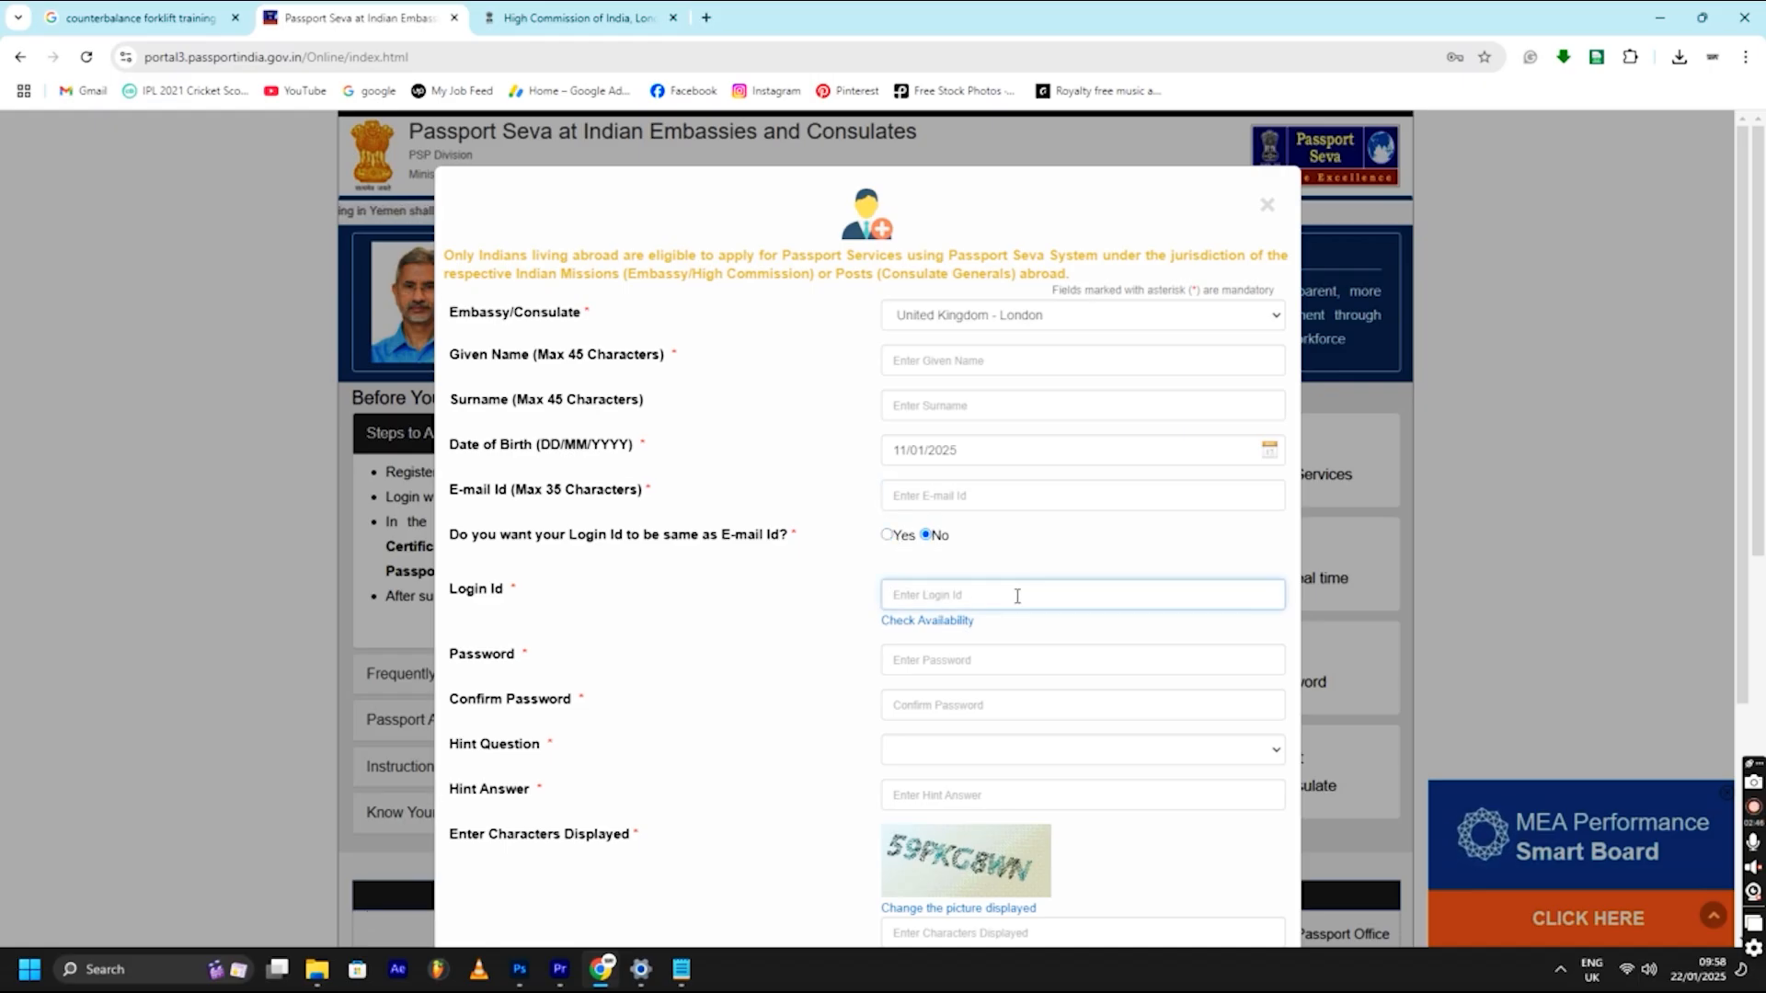
left_click(988, 656)
left_click(1005, 701)
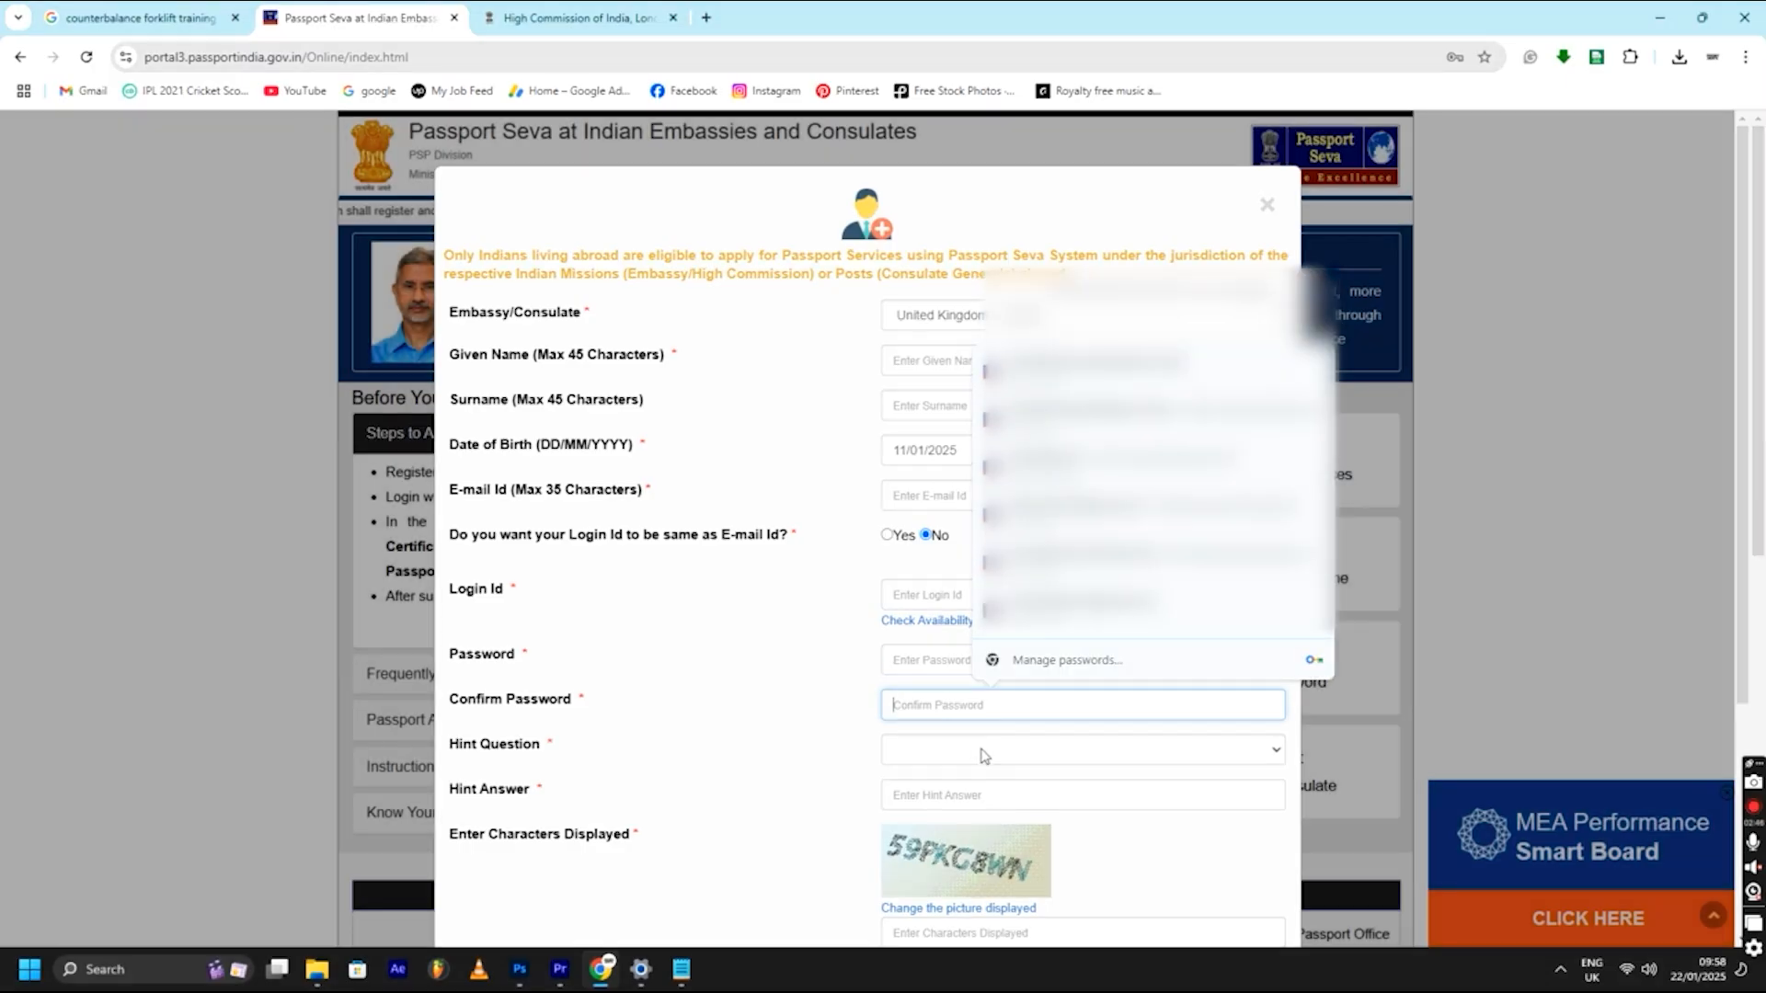
left_click(980, 766)
left_click(981, 724)
left_click(971, 795)
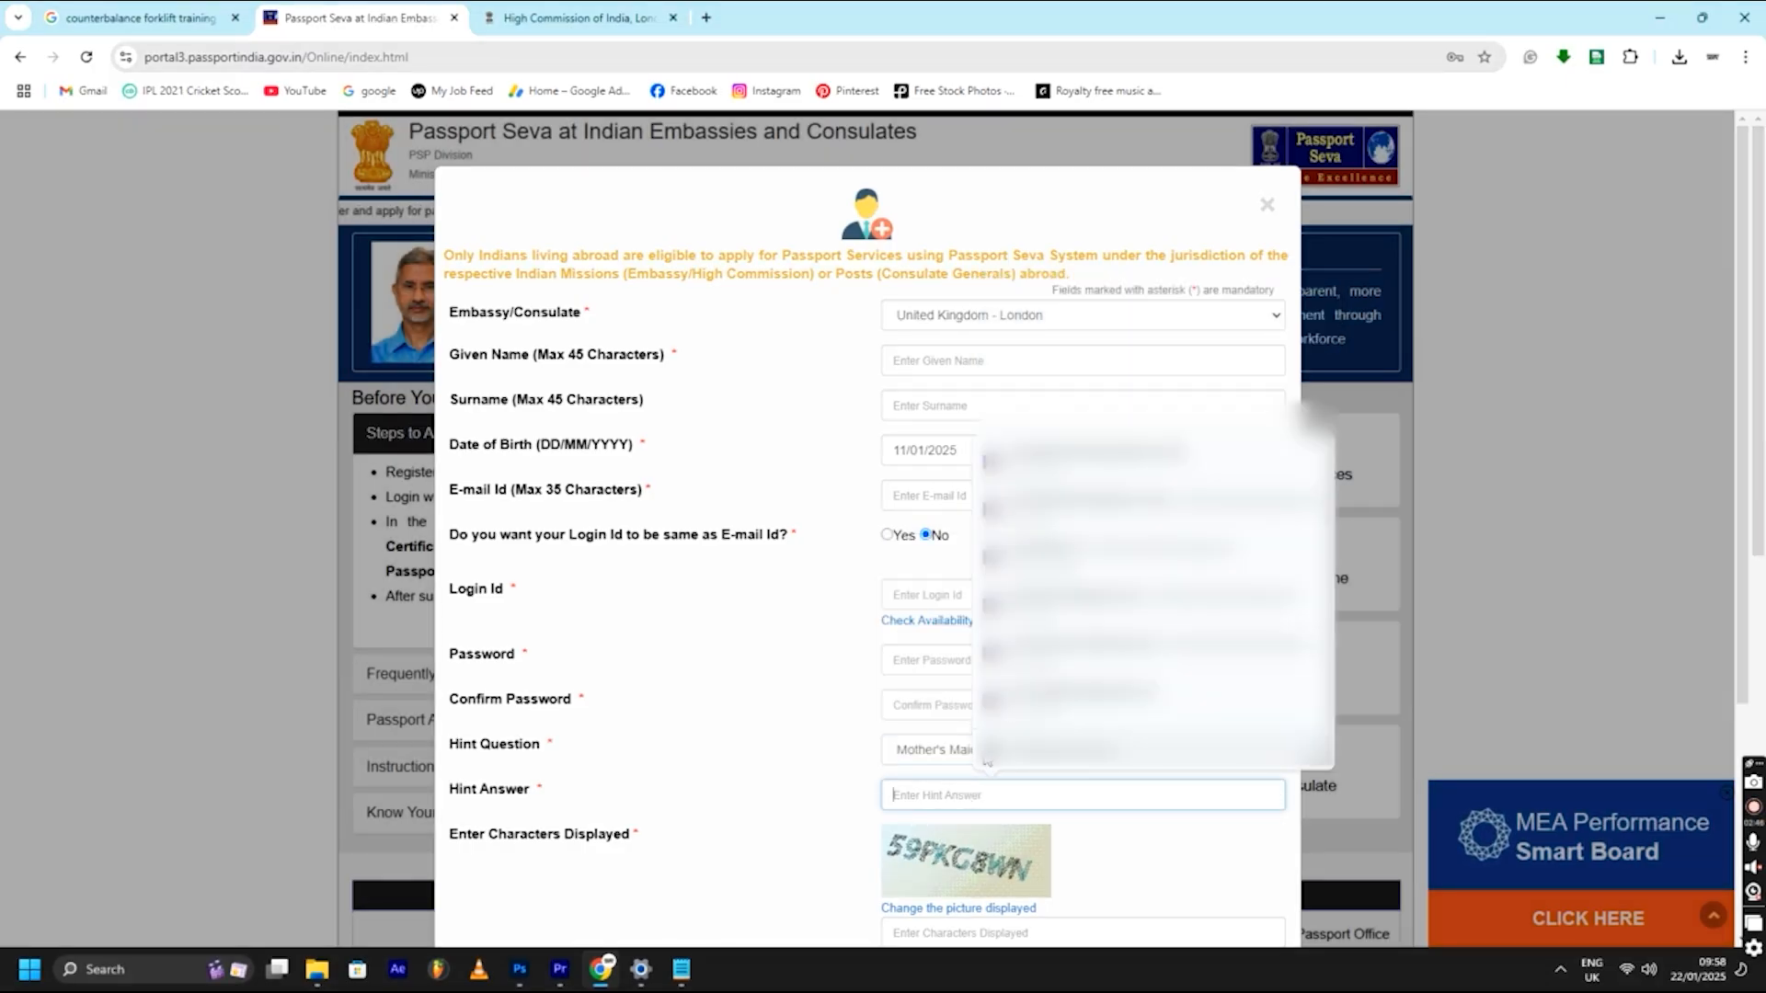
scroll(1105, 852, "down", 2)
scroll(1106, 852, "down", 1)
left_click(966, 748)
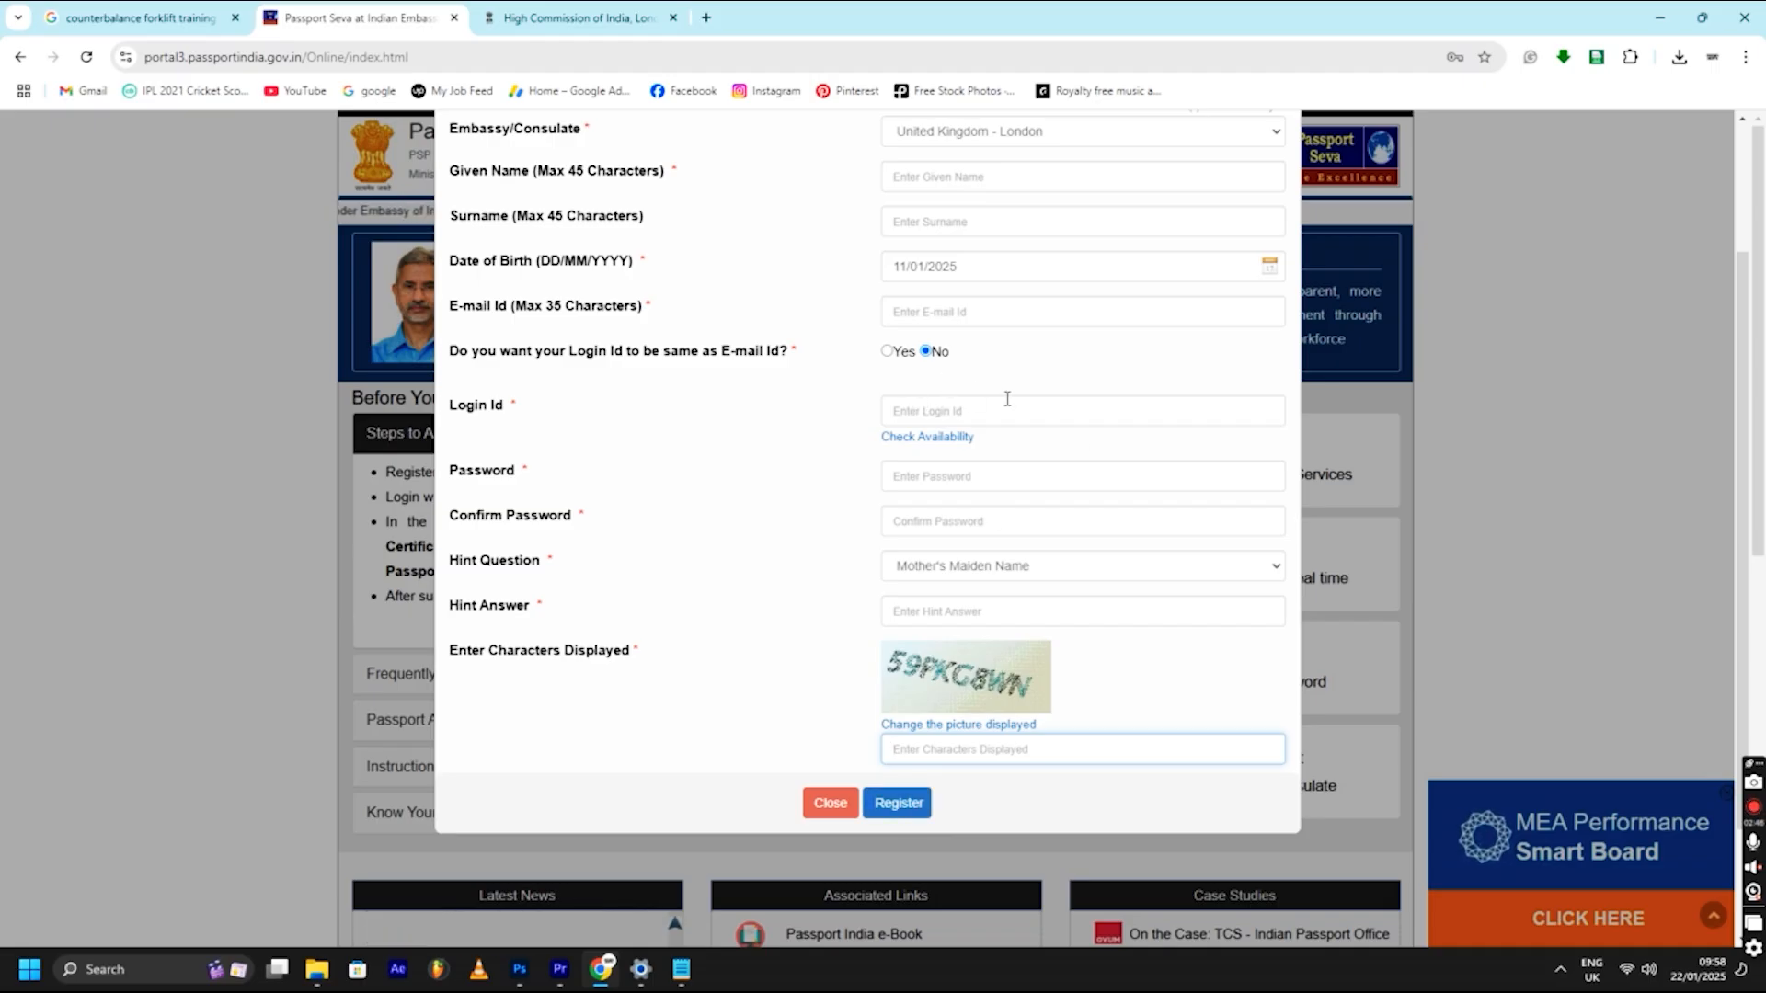
scroll(993, 400, "up", 1)
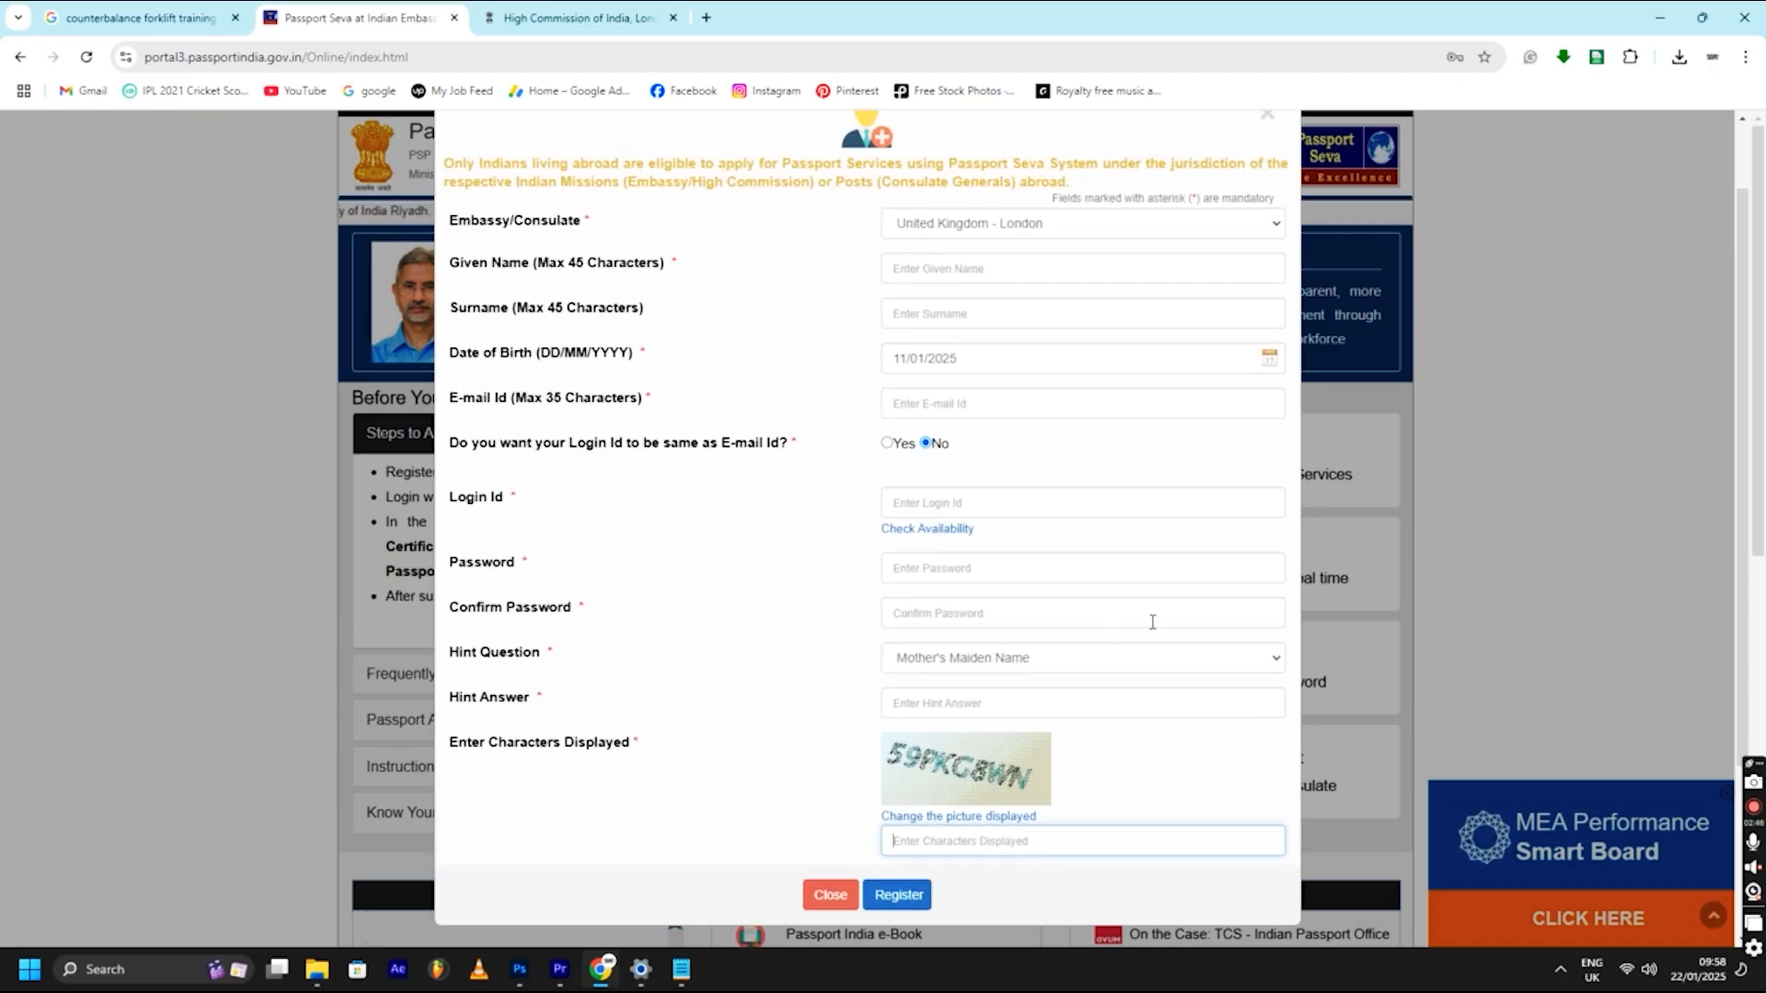
left_click(832, 894)
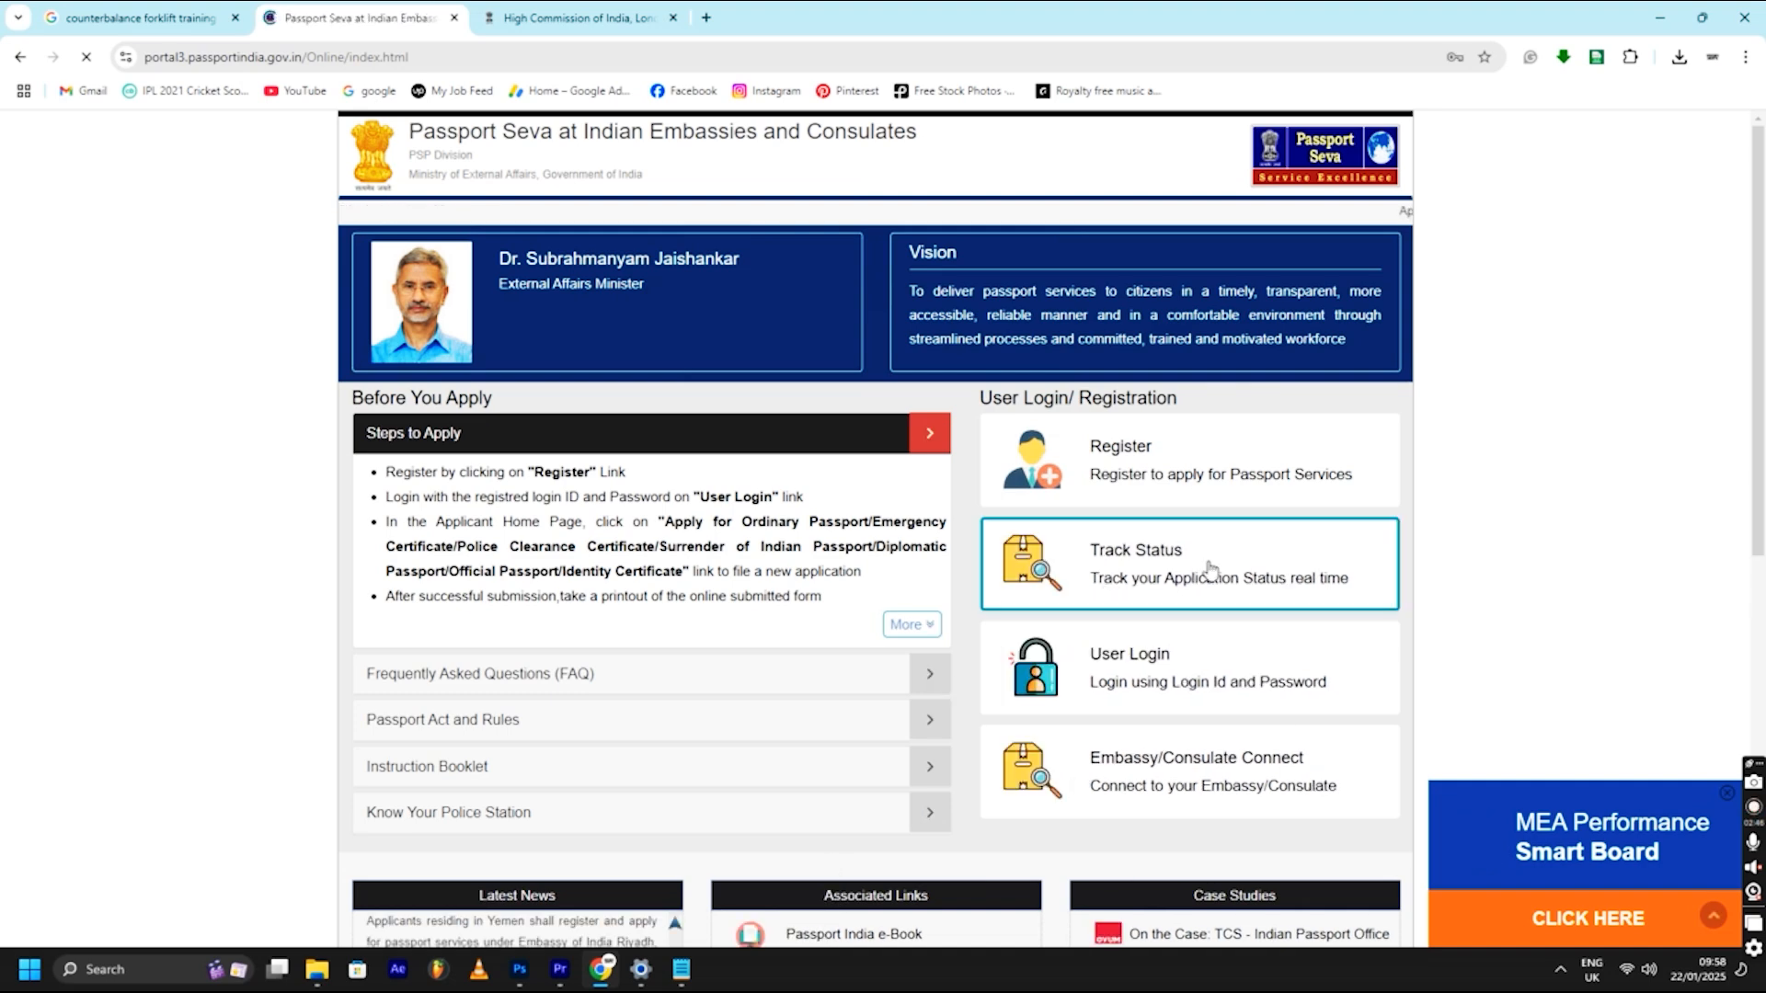
- Log in to Passport Seva with the saved login and captcha, then start a Police Clearance Certificate application
left_click(1200, 671)
left_click(958, 307)
left_click(1021, 357)
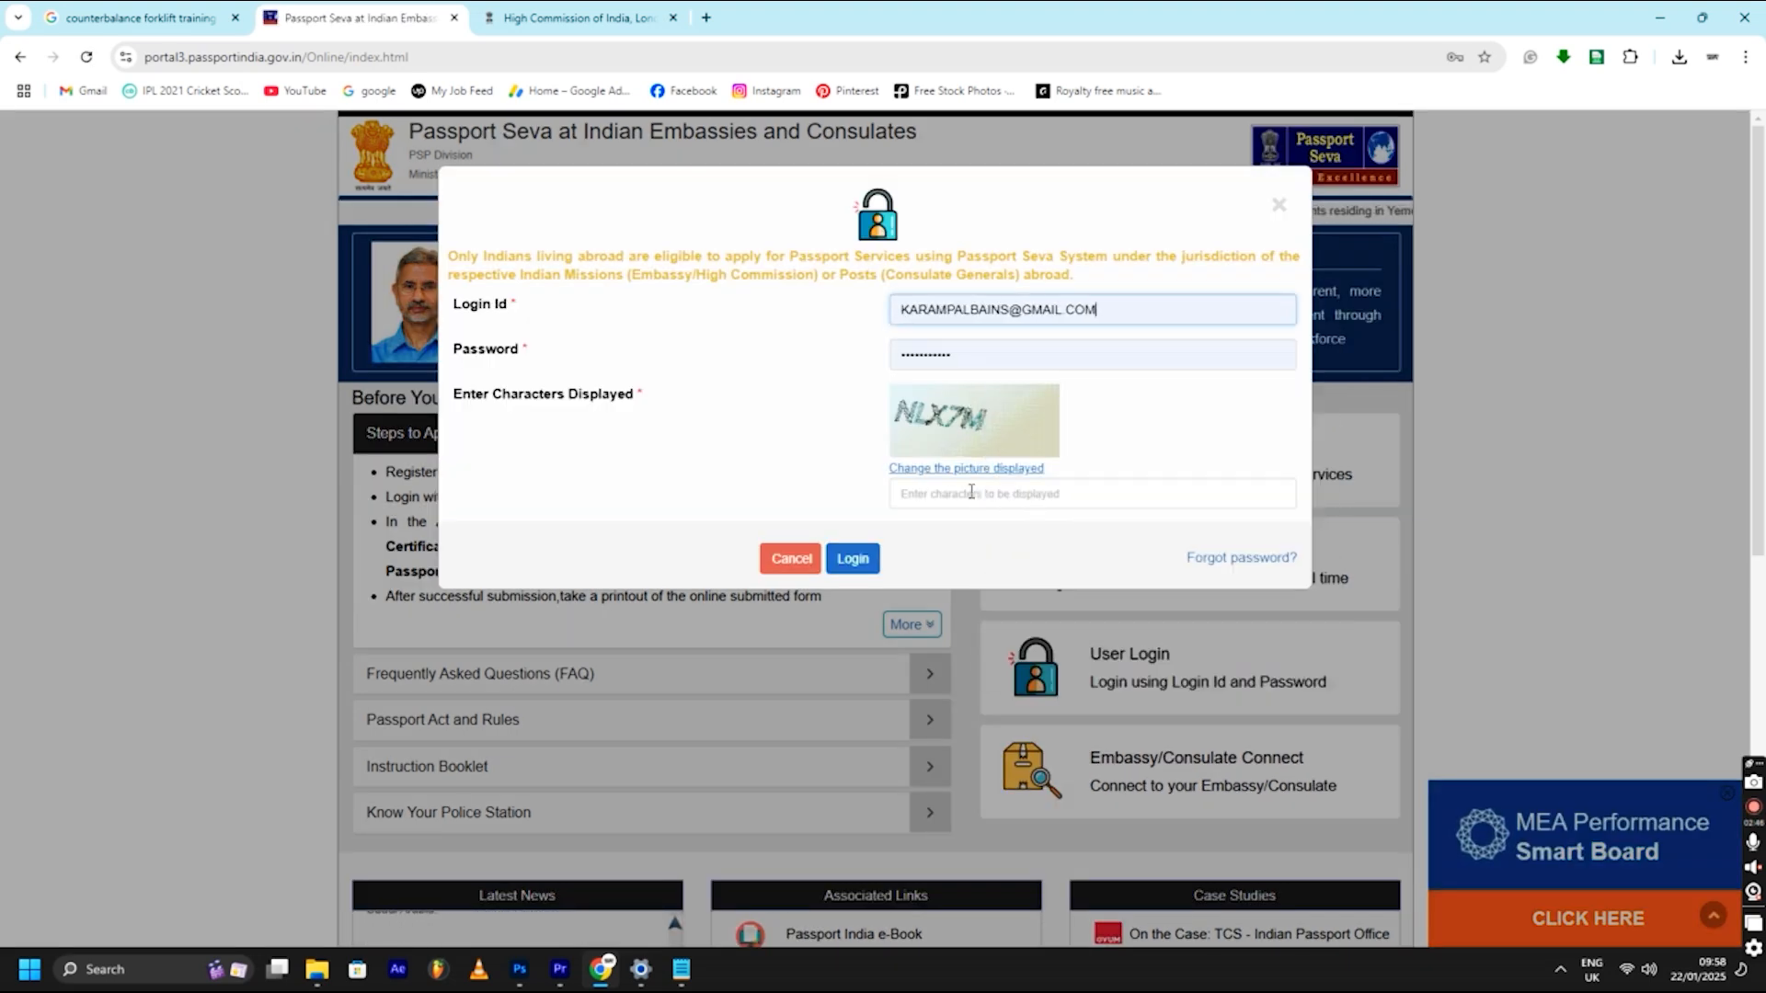
left_click(966, 495)
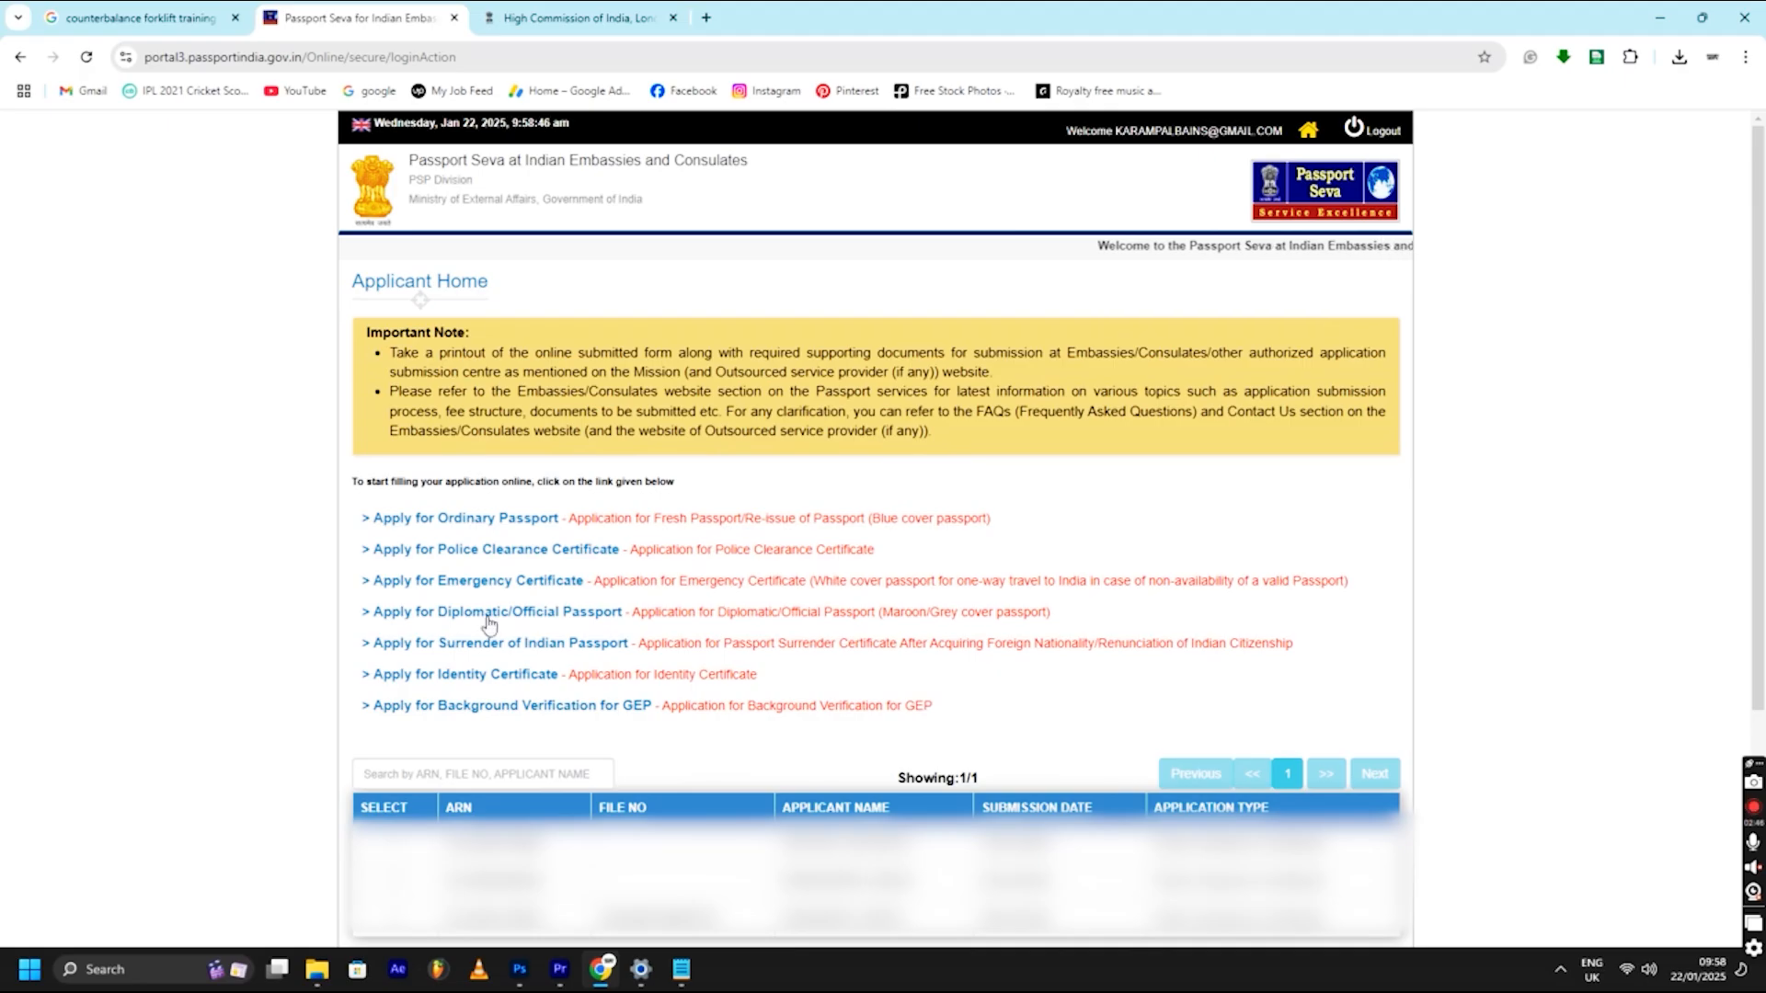
left_click(492, 554)
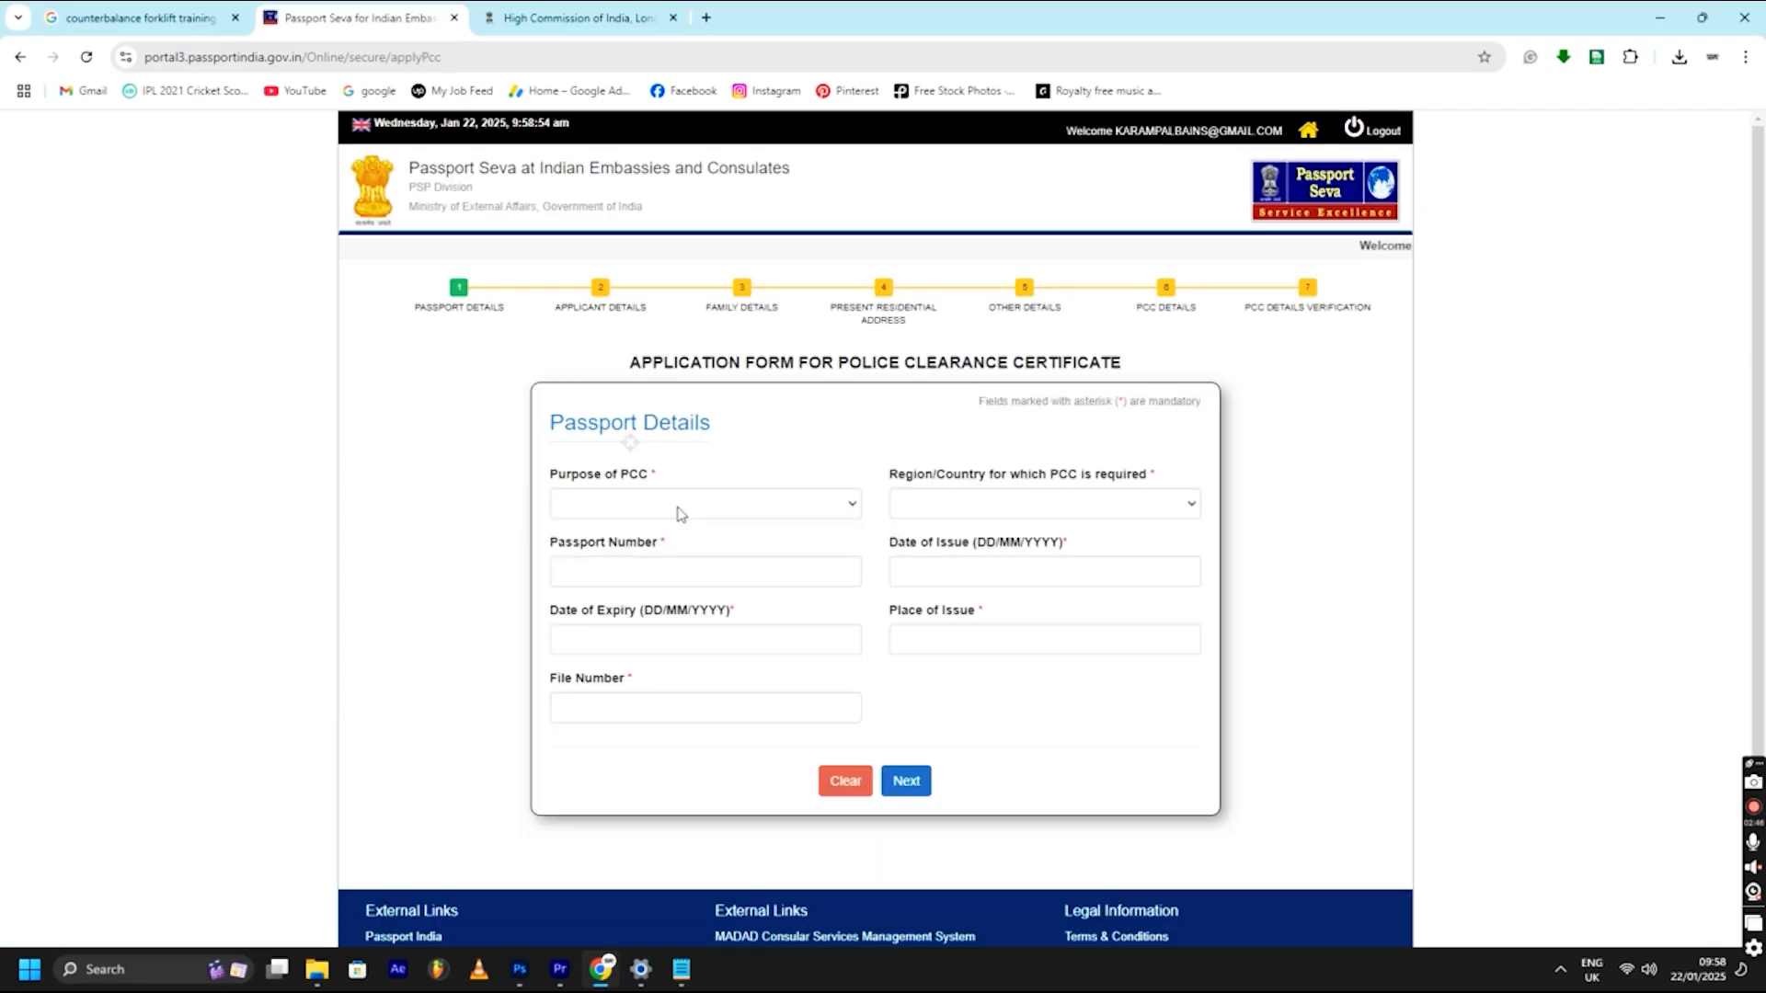
- Set the PCC purpose to employment visa/work permit and the country to United Kingdom
left_click(678, 511)
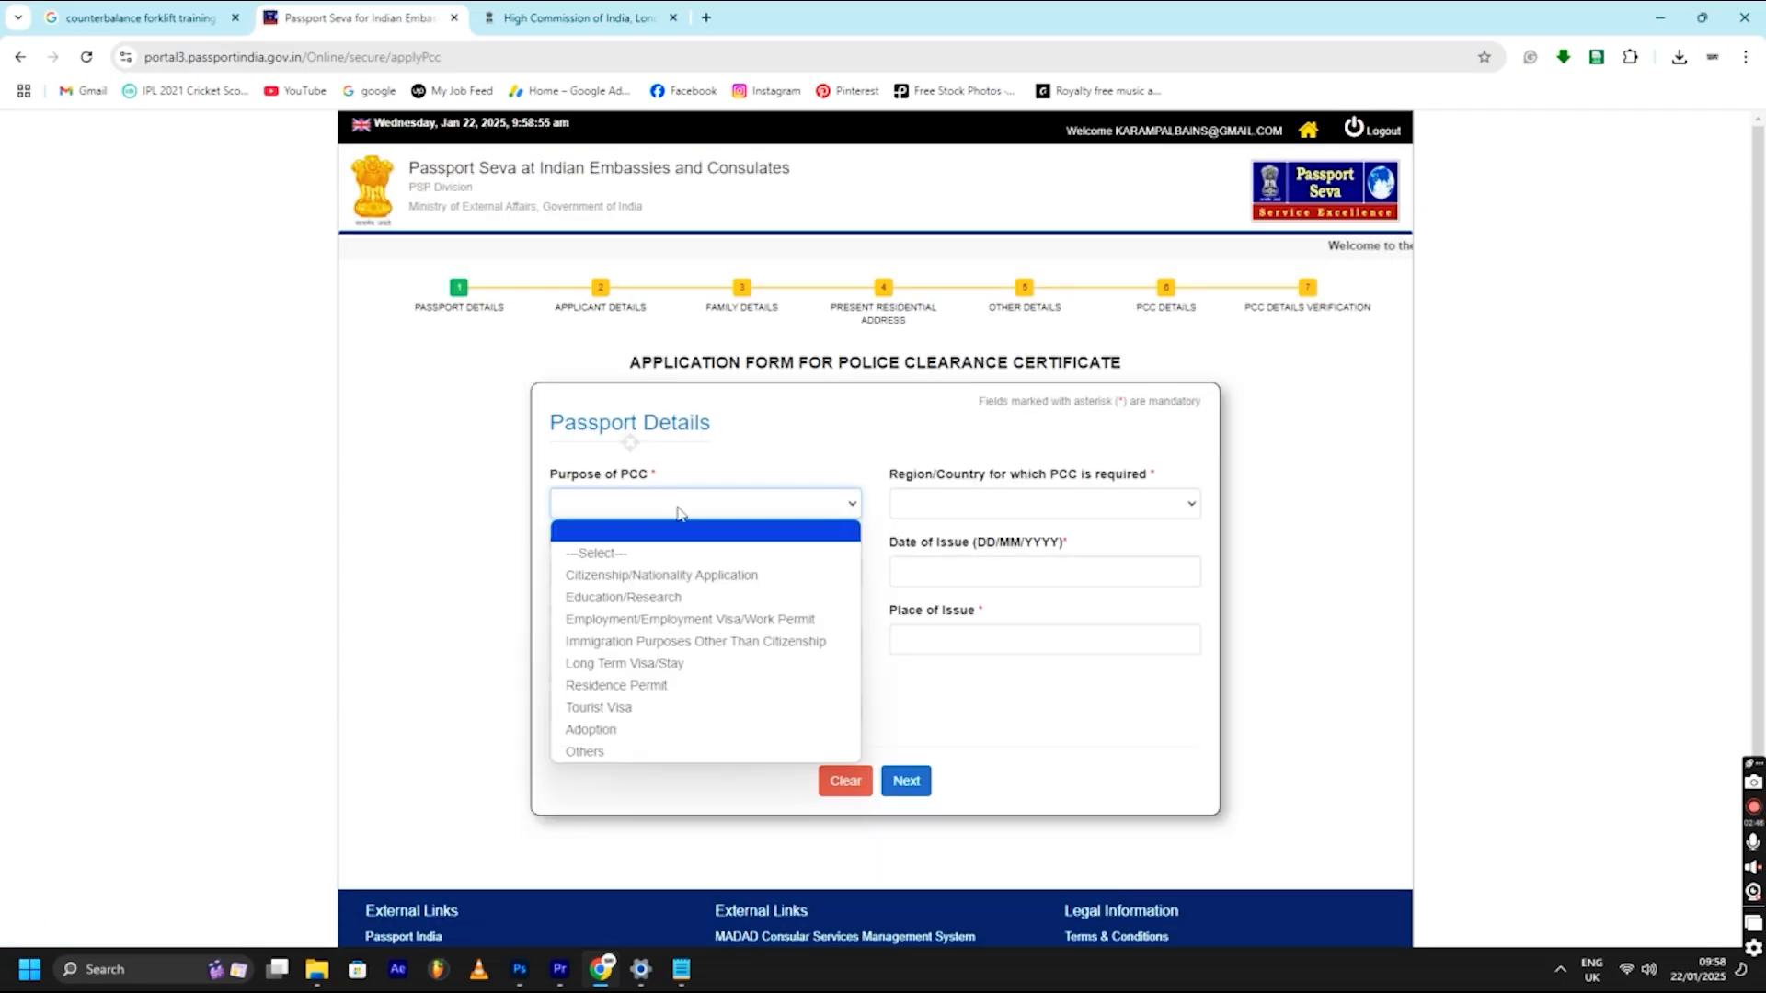
left_click(635, 622)
left_click(1011, 503)
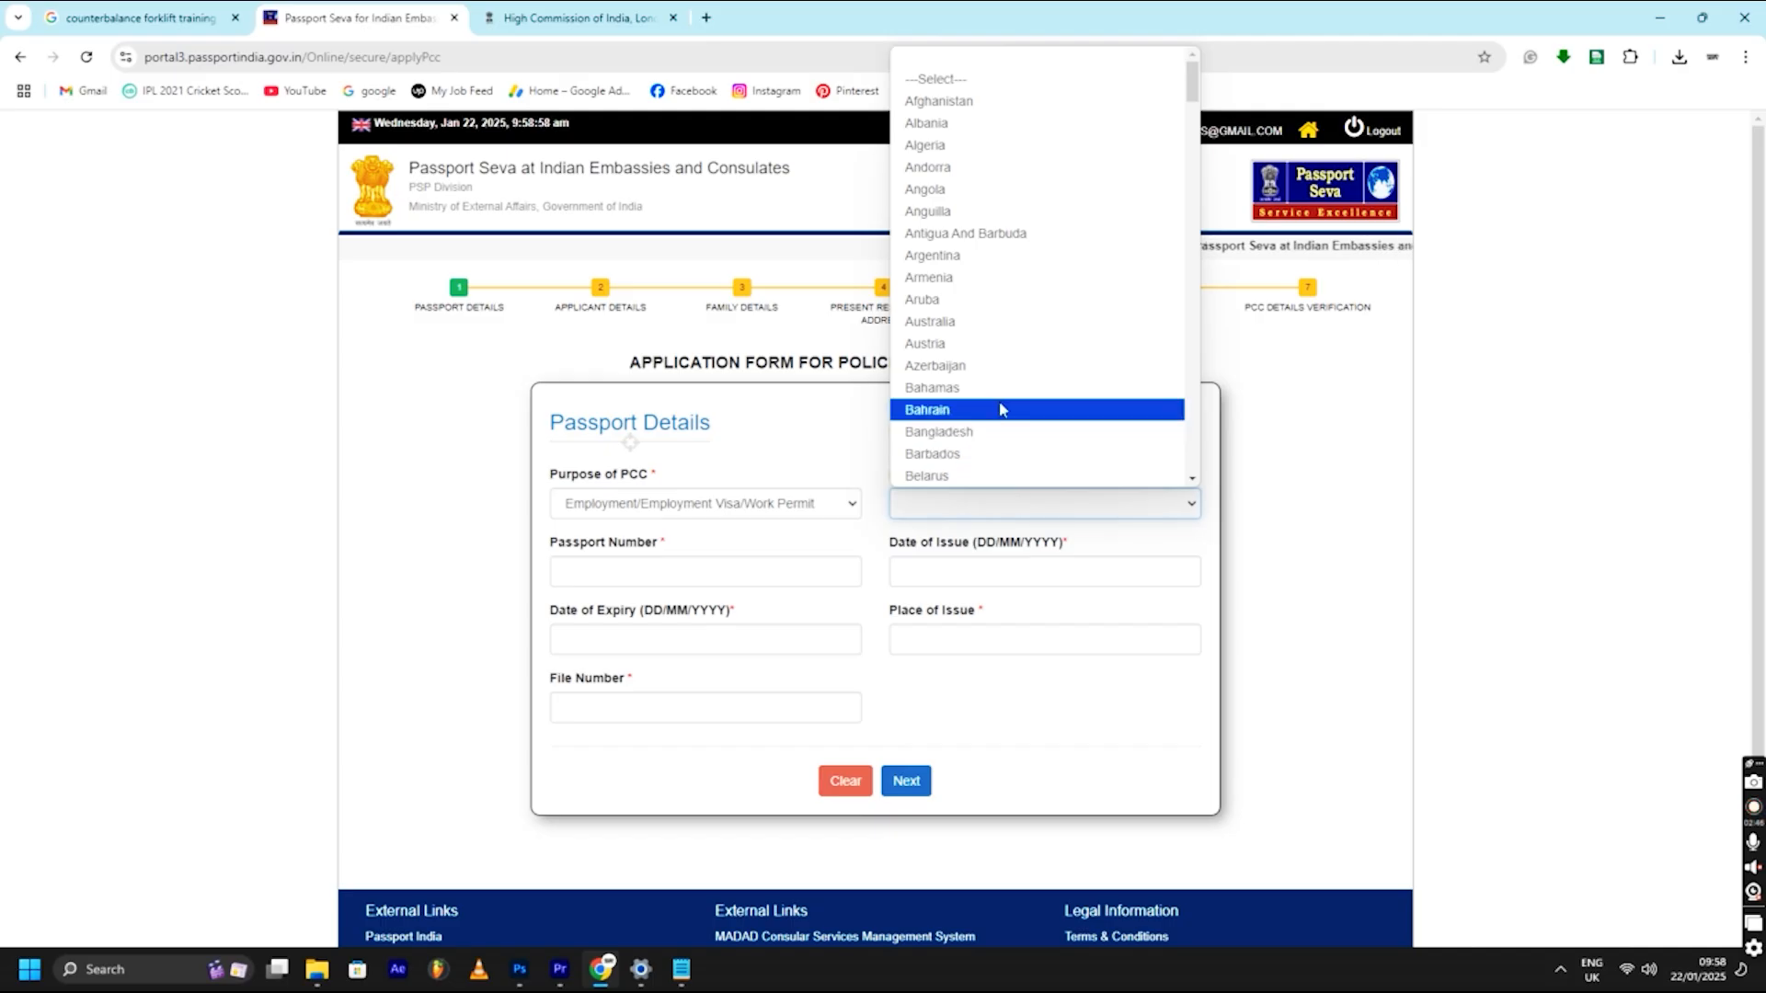
type("u")
key("Down")
key("Down")
key("Down")
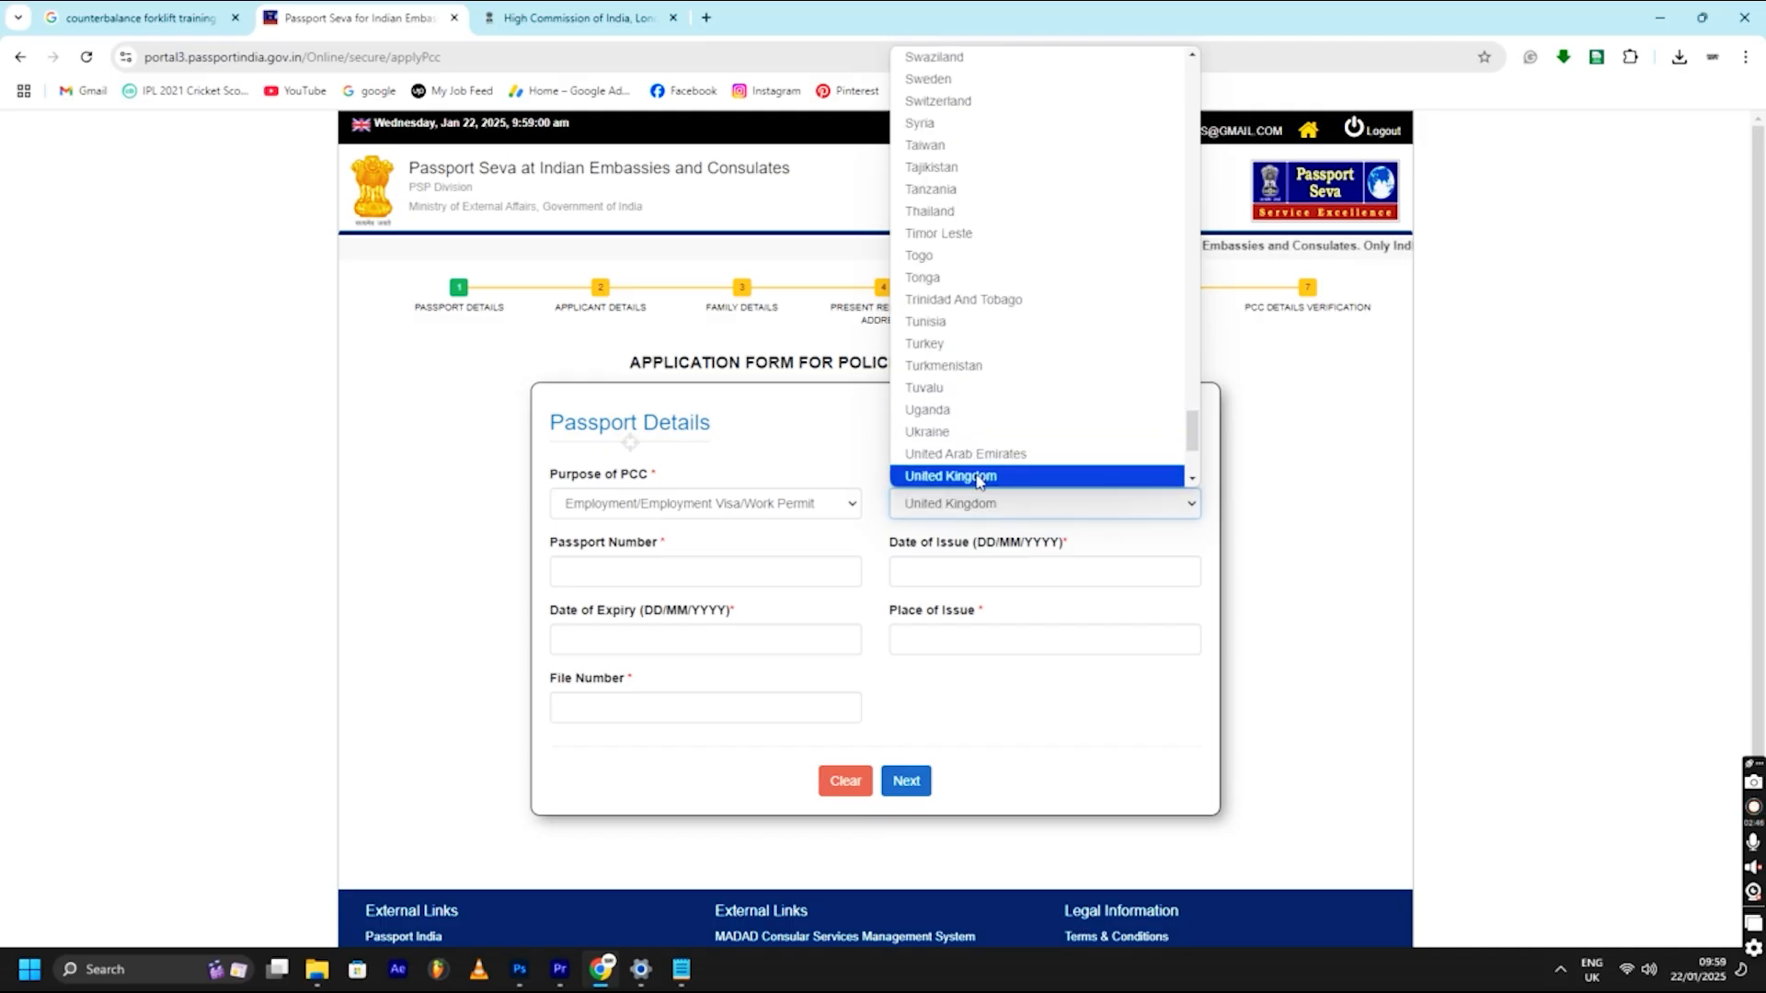
left_click(997, 476)
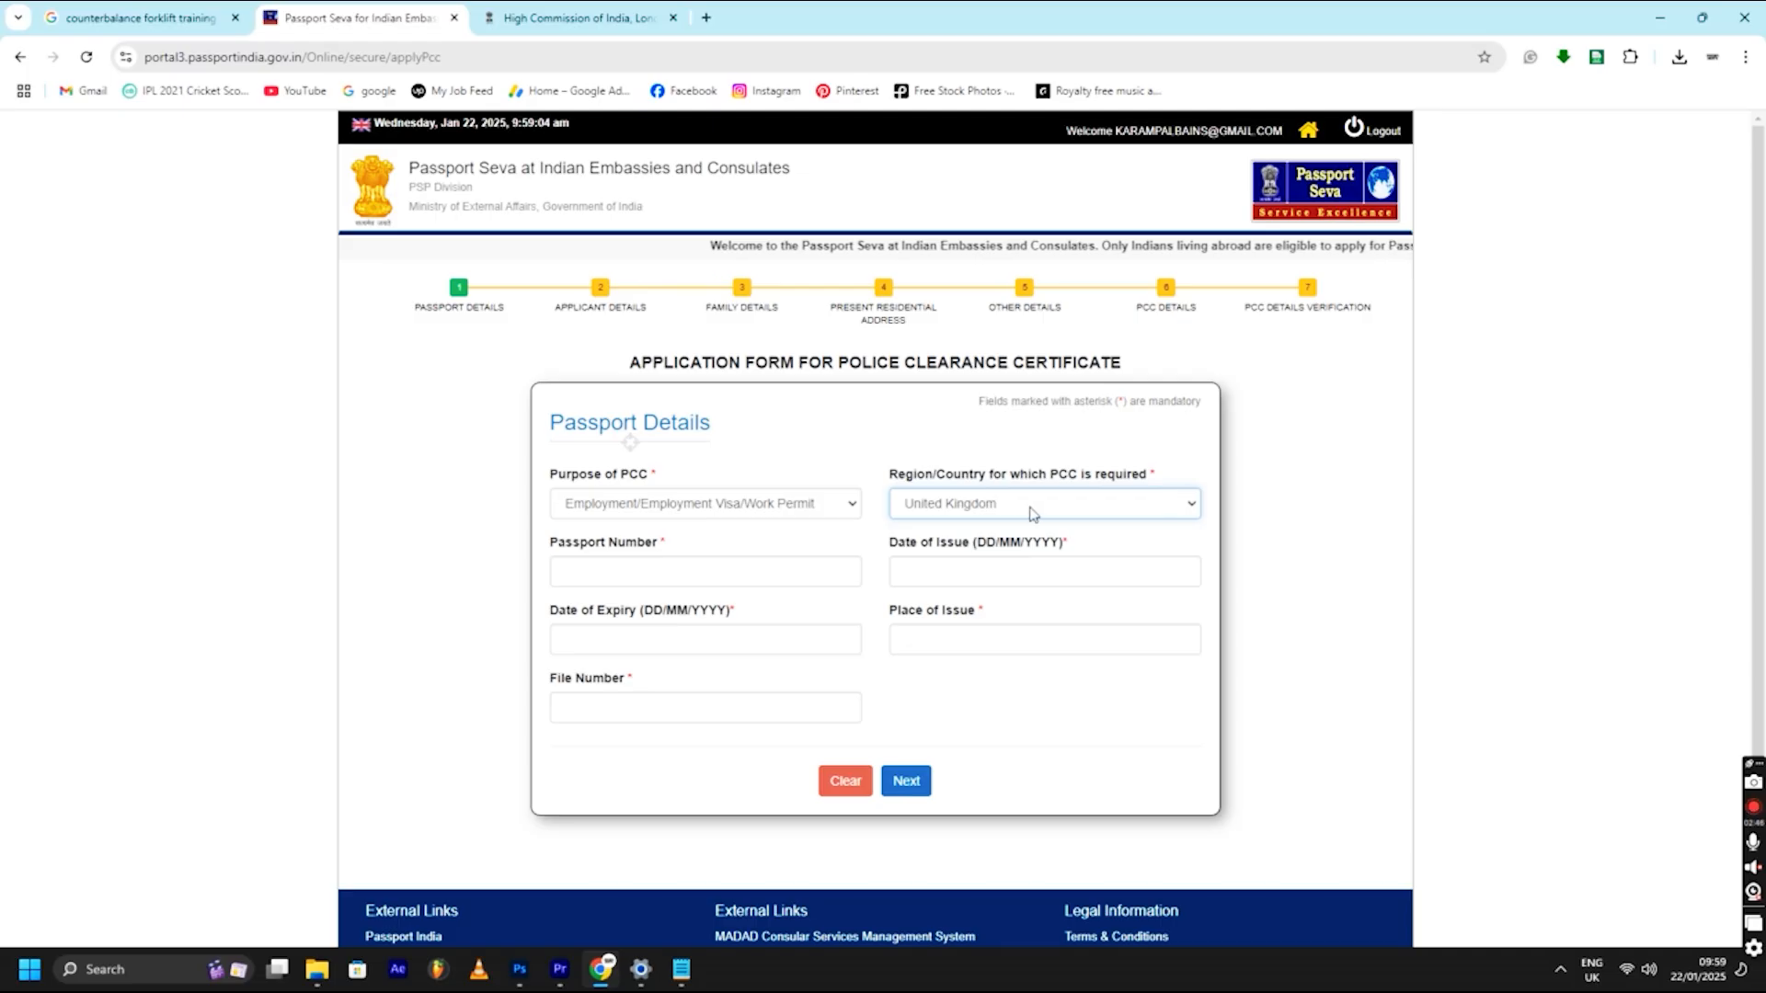
- Enter passport number GSDGSDG, issue date 08/01/2015 and expiry date 30/01/2025
left_click(662, 584)
type("GSDGSDG")
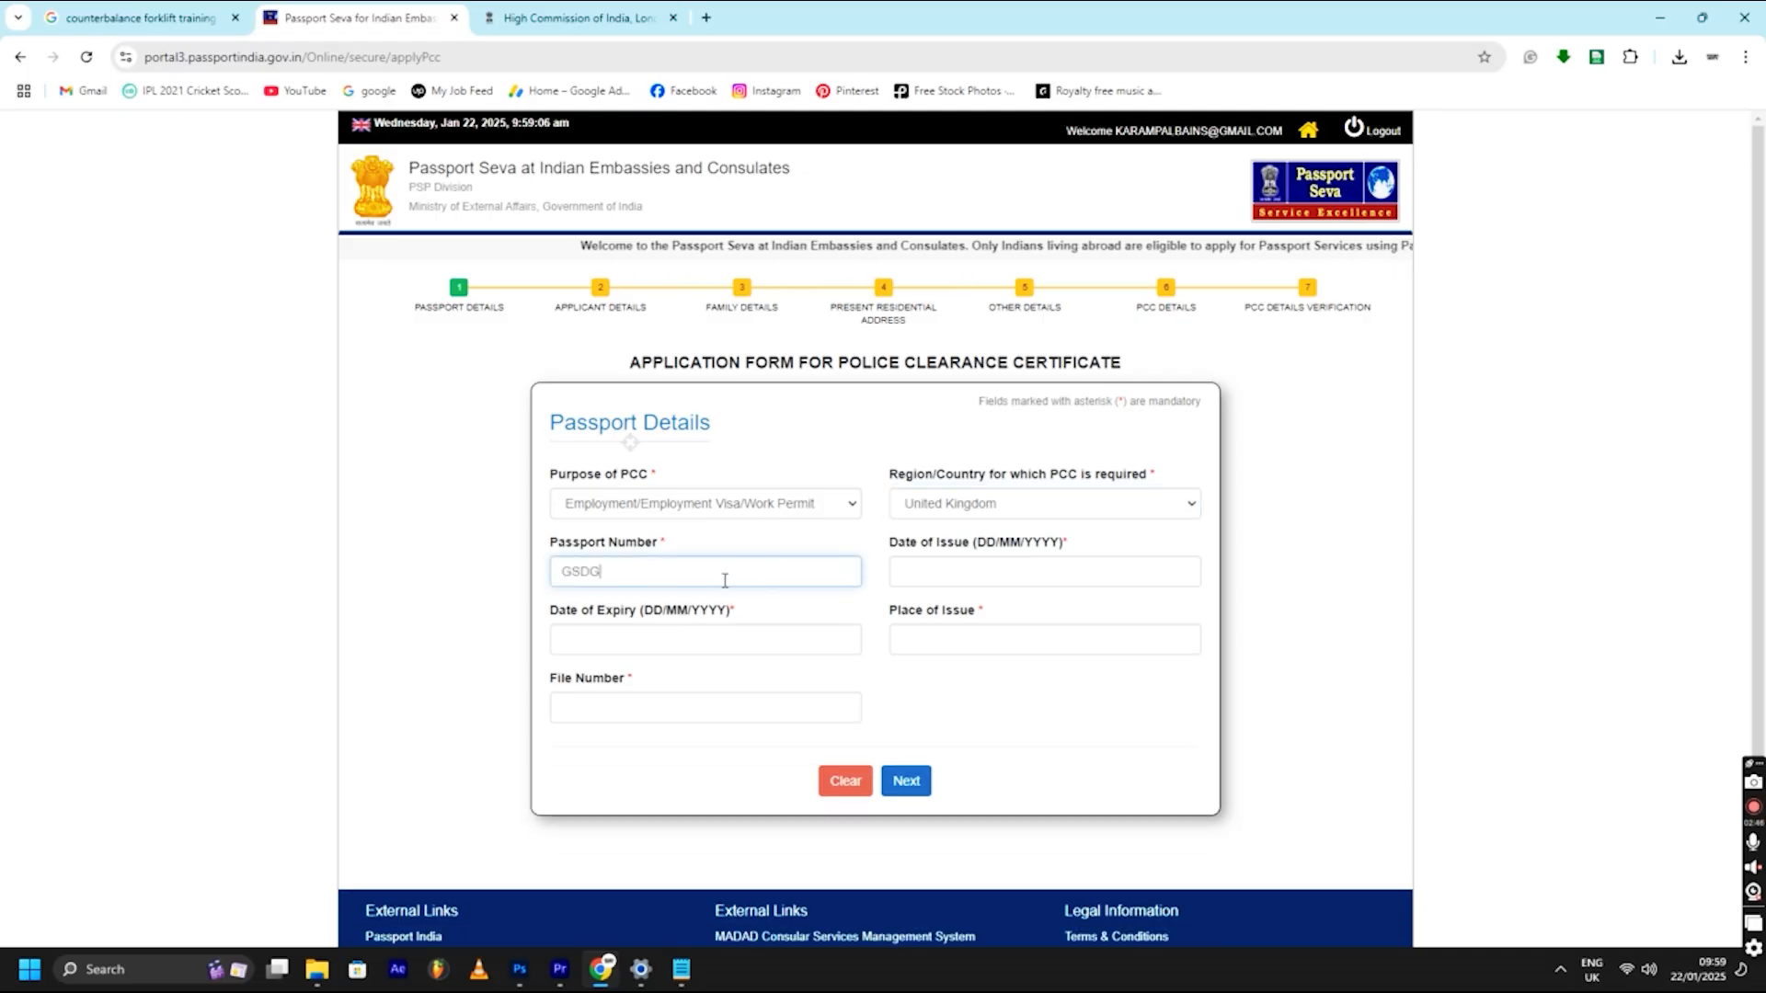
left_click(983, 574)
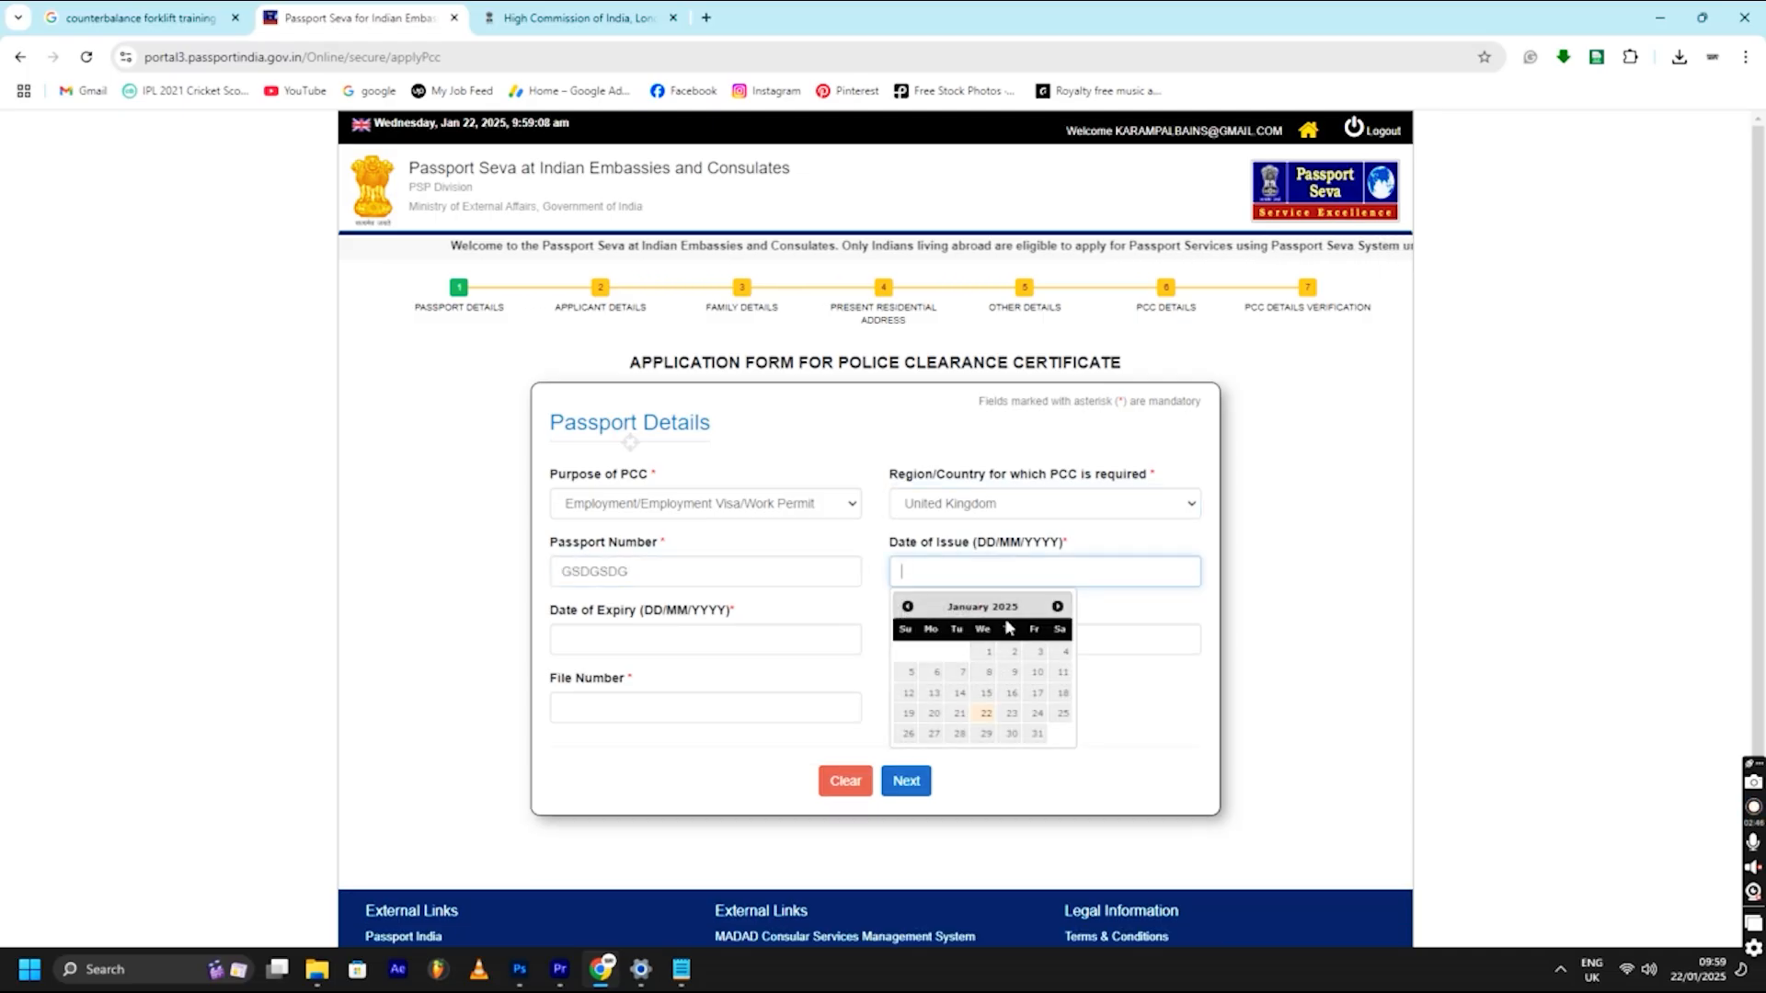
left_click(987, 672)
left_click(966, 574)
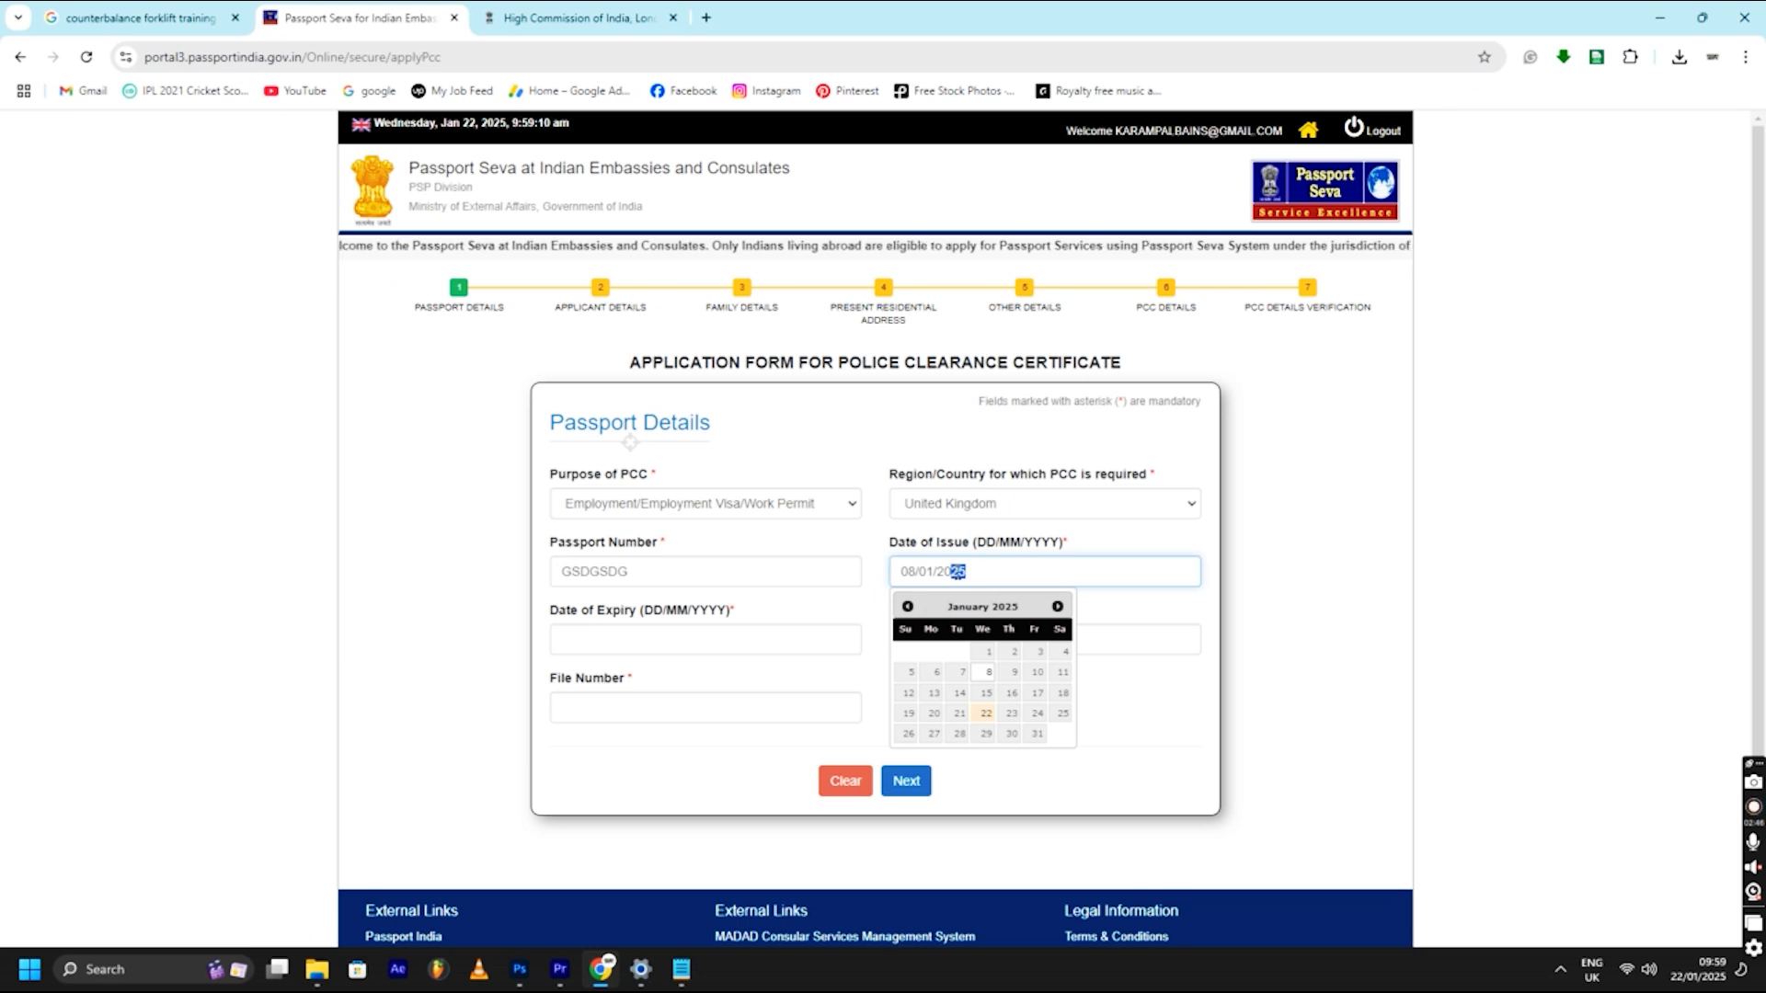
type("15")
left_click(696, 637)
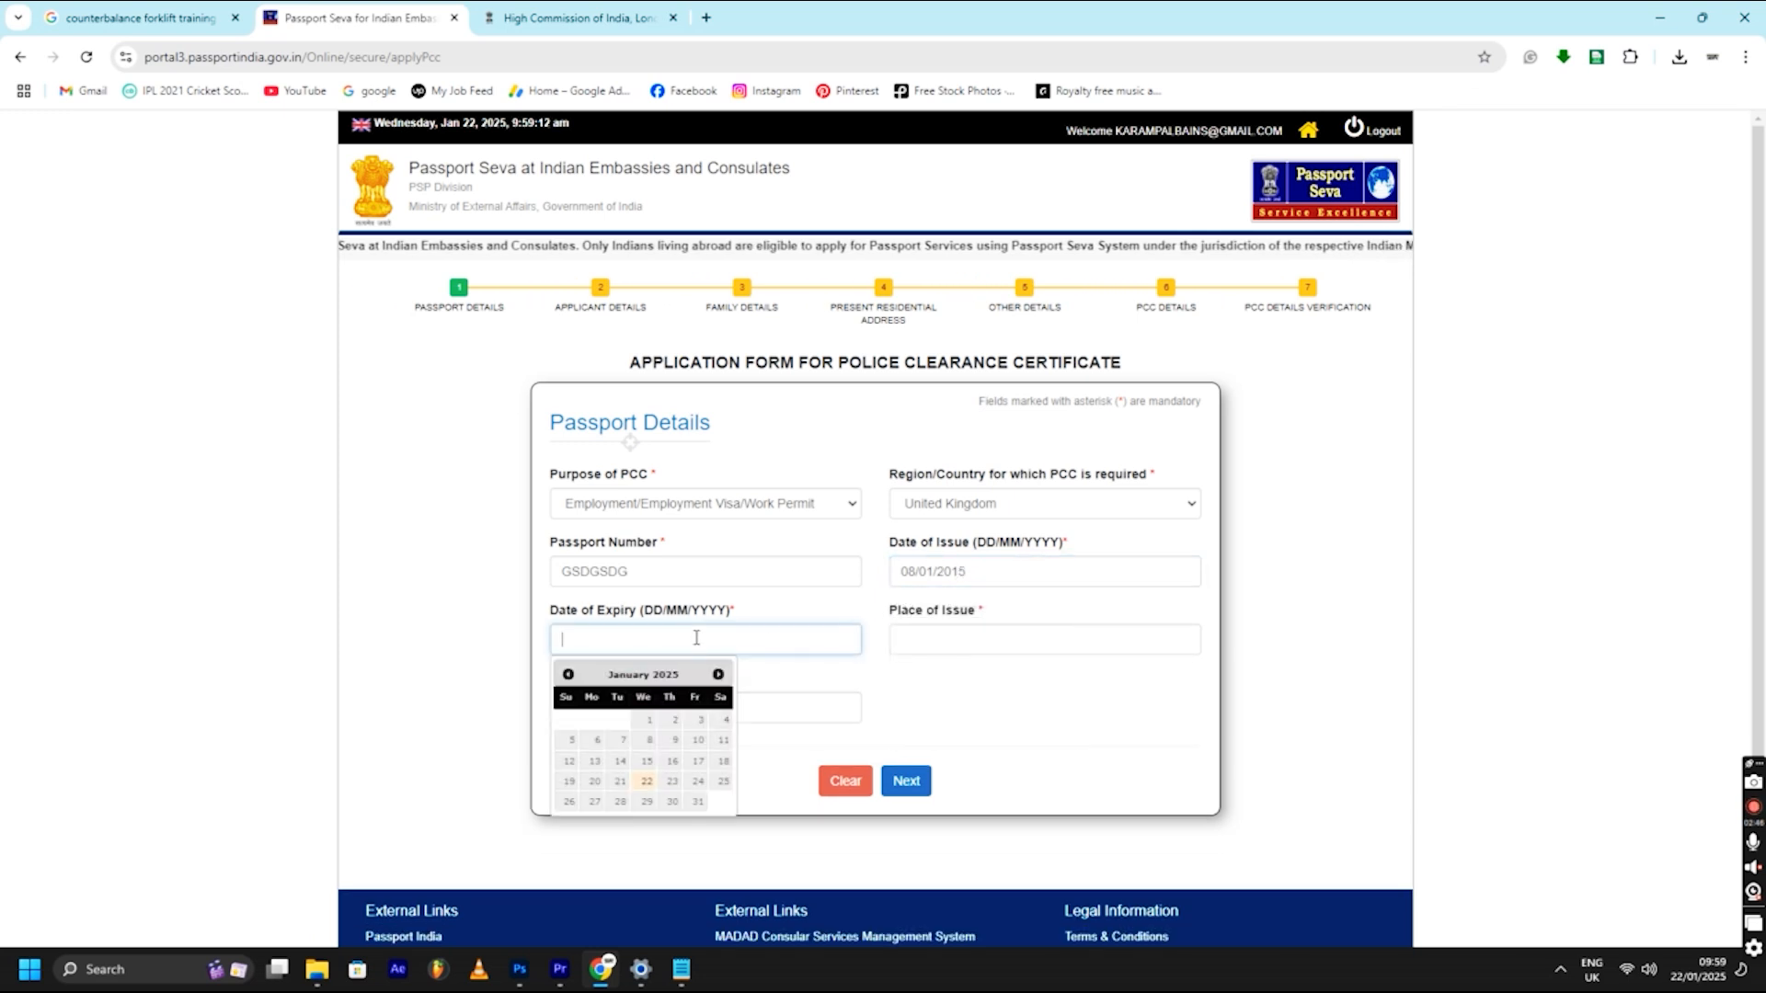
left_click(673, 801)
left_click(963, 648)
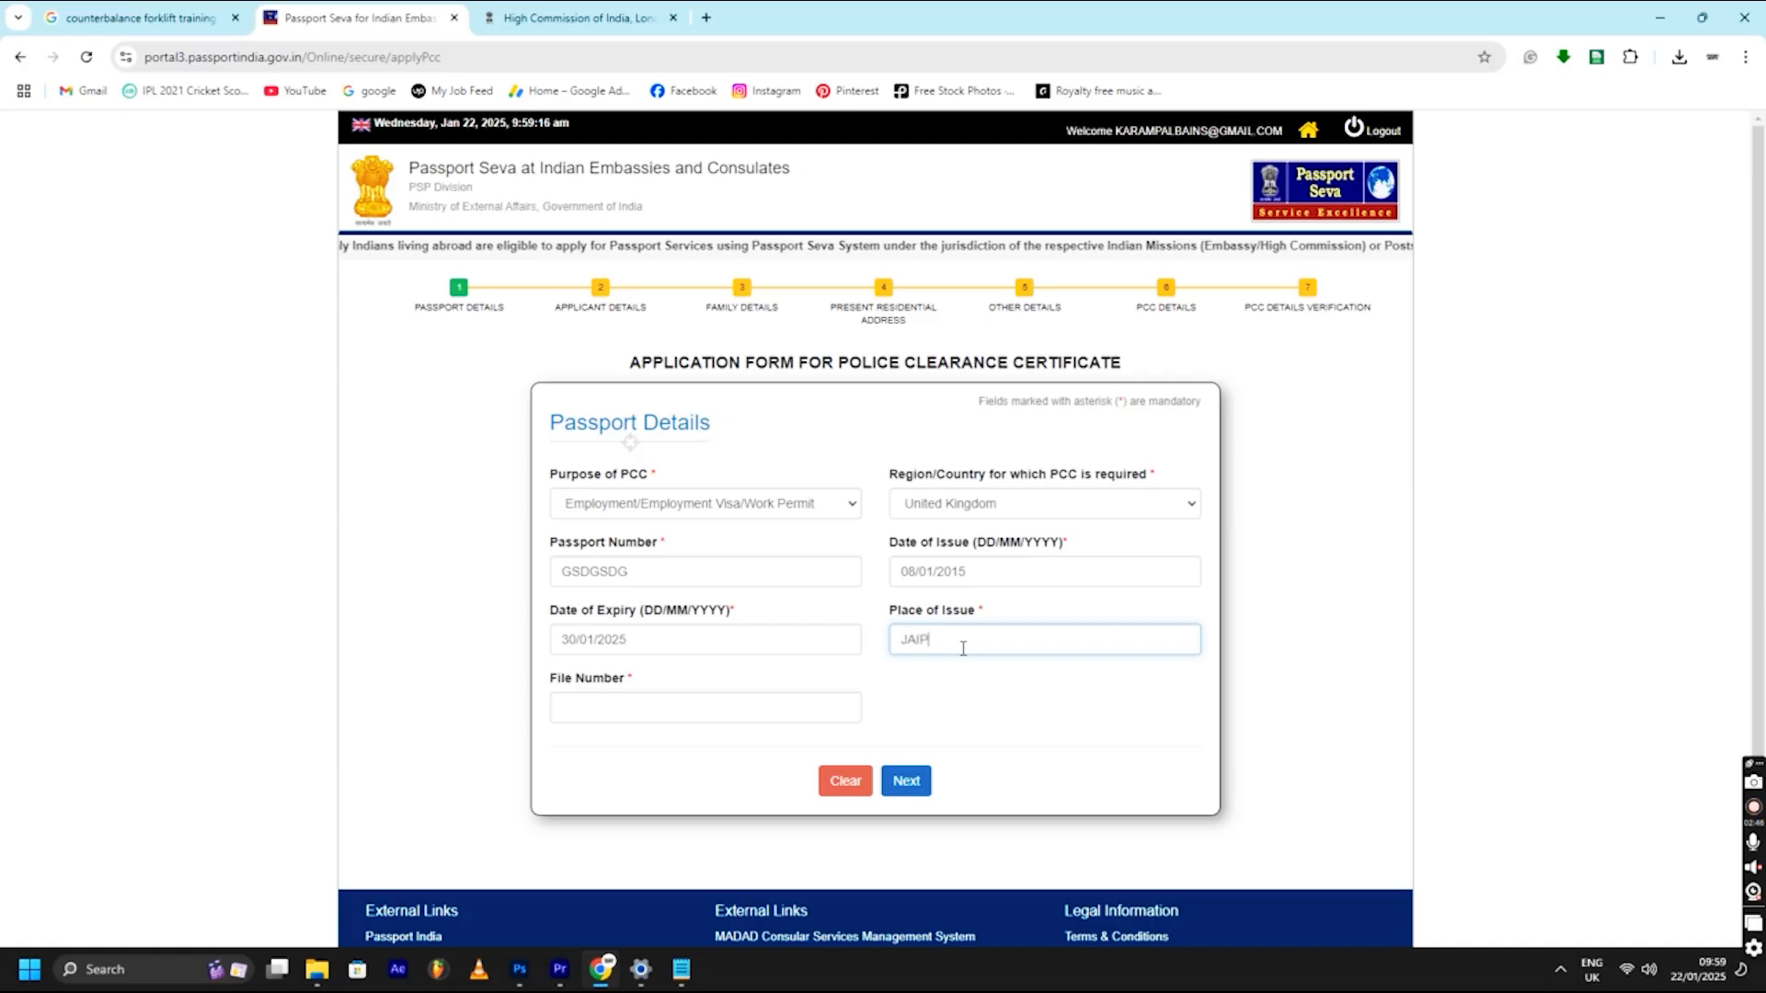
left_click(770, 709)
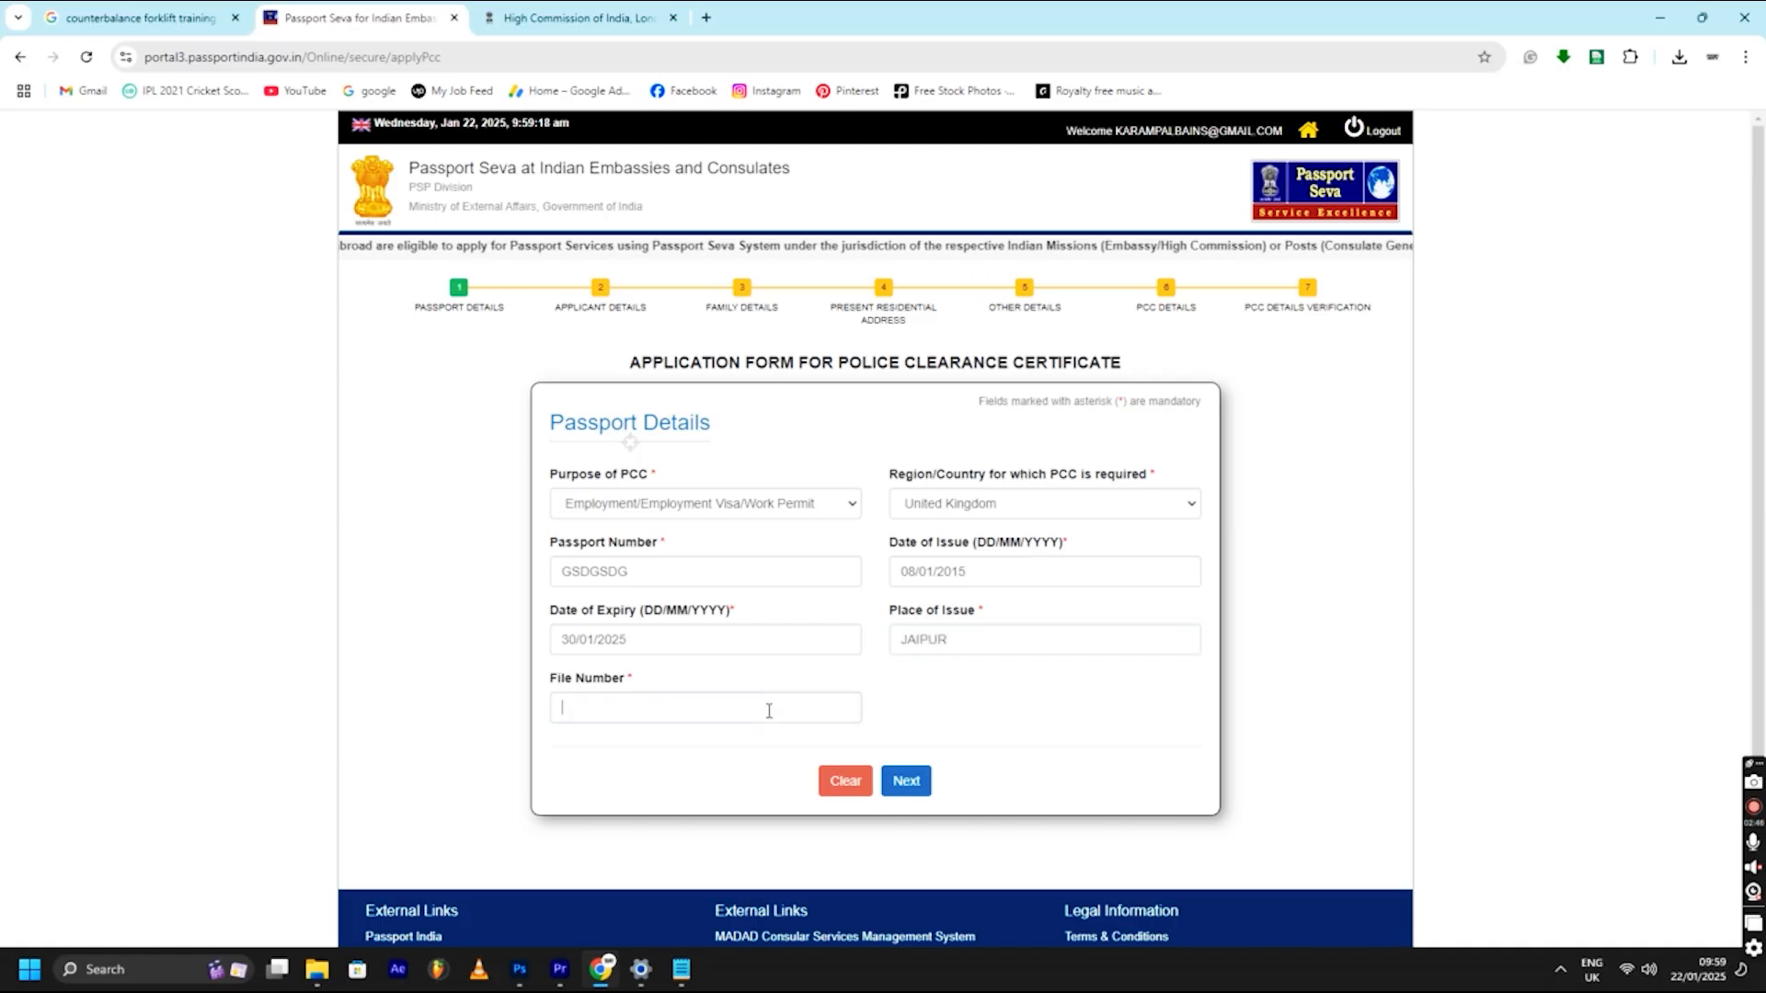
mouse_move(634, 684)
left_mouse_down()
mouse_move(543, 680)
mouse_move(636, 686)
left_mouse_up()
left_click(564, 686)
left_click(634, 685)
triple_click(623, 683)
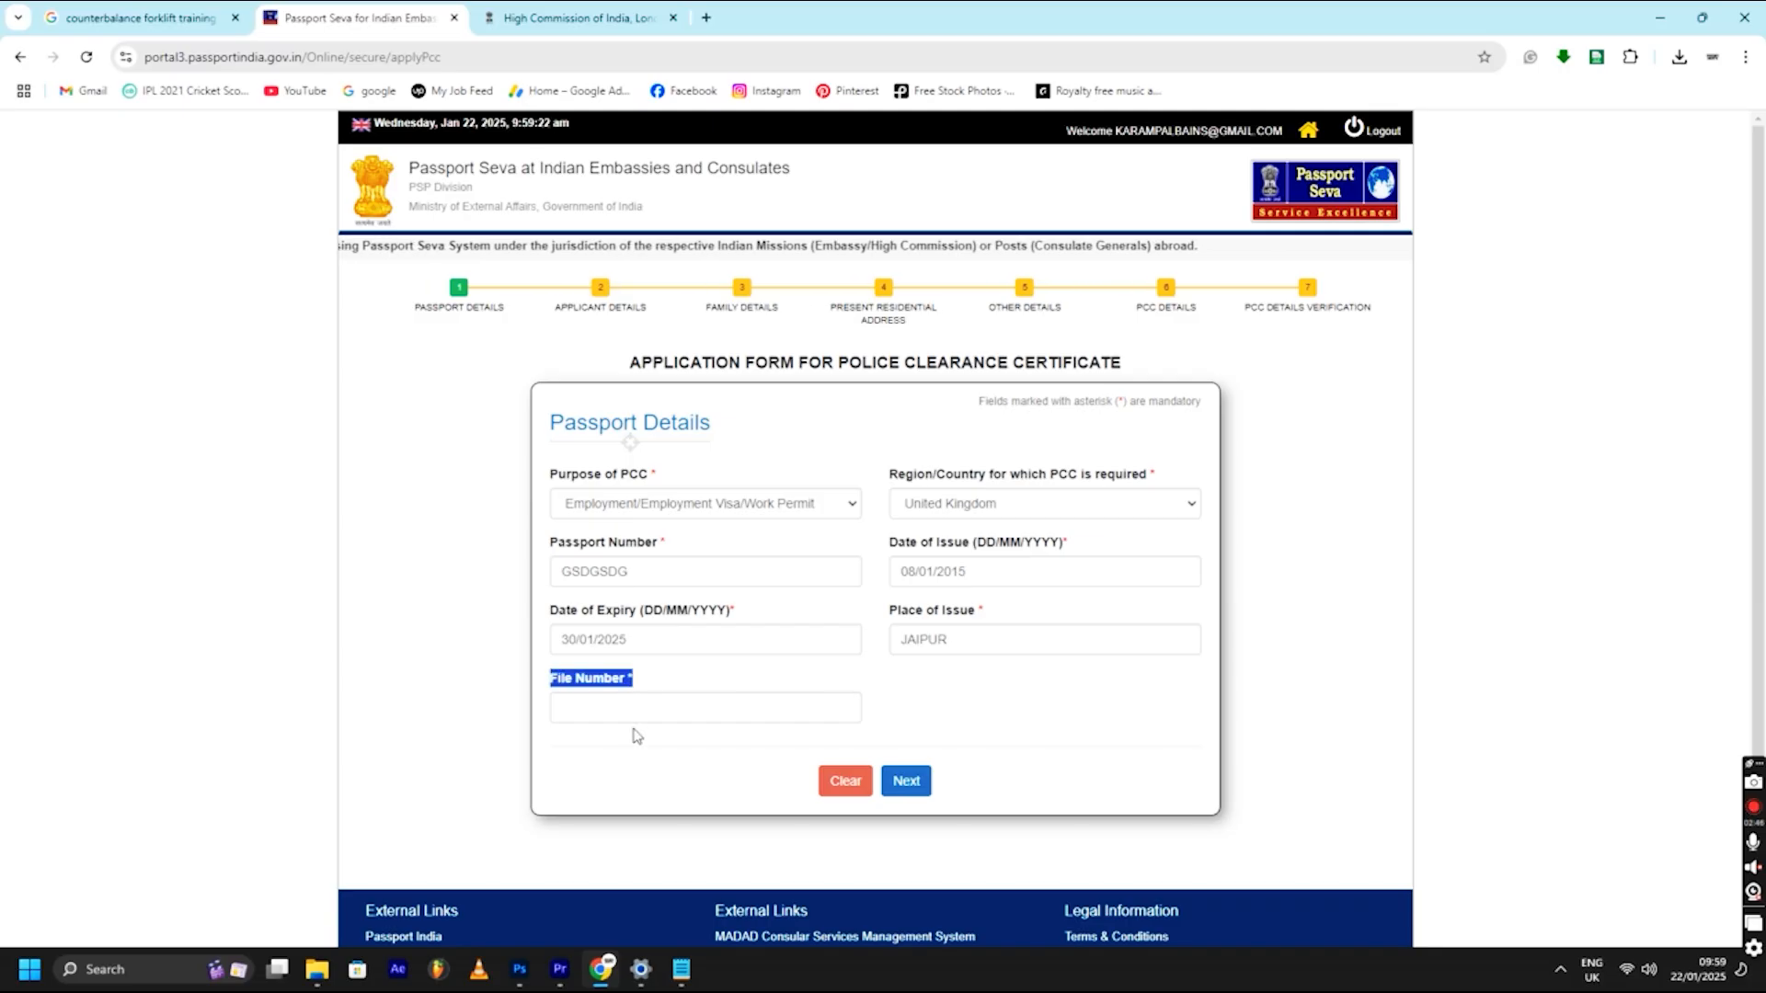
left_click(628, 718)
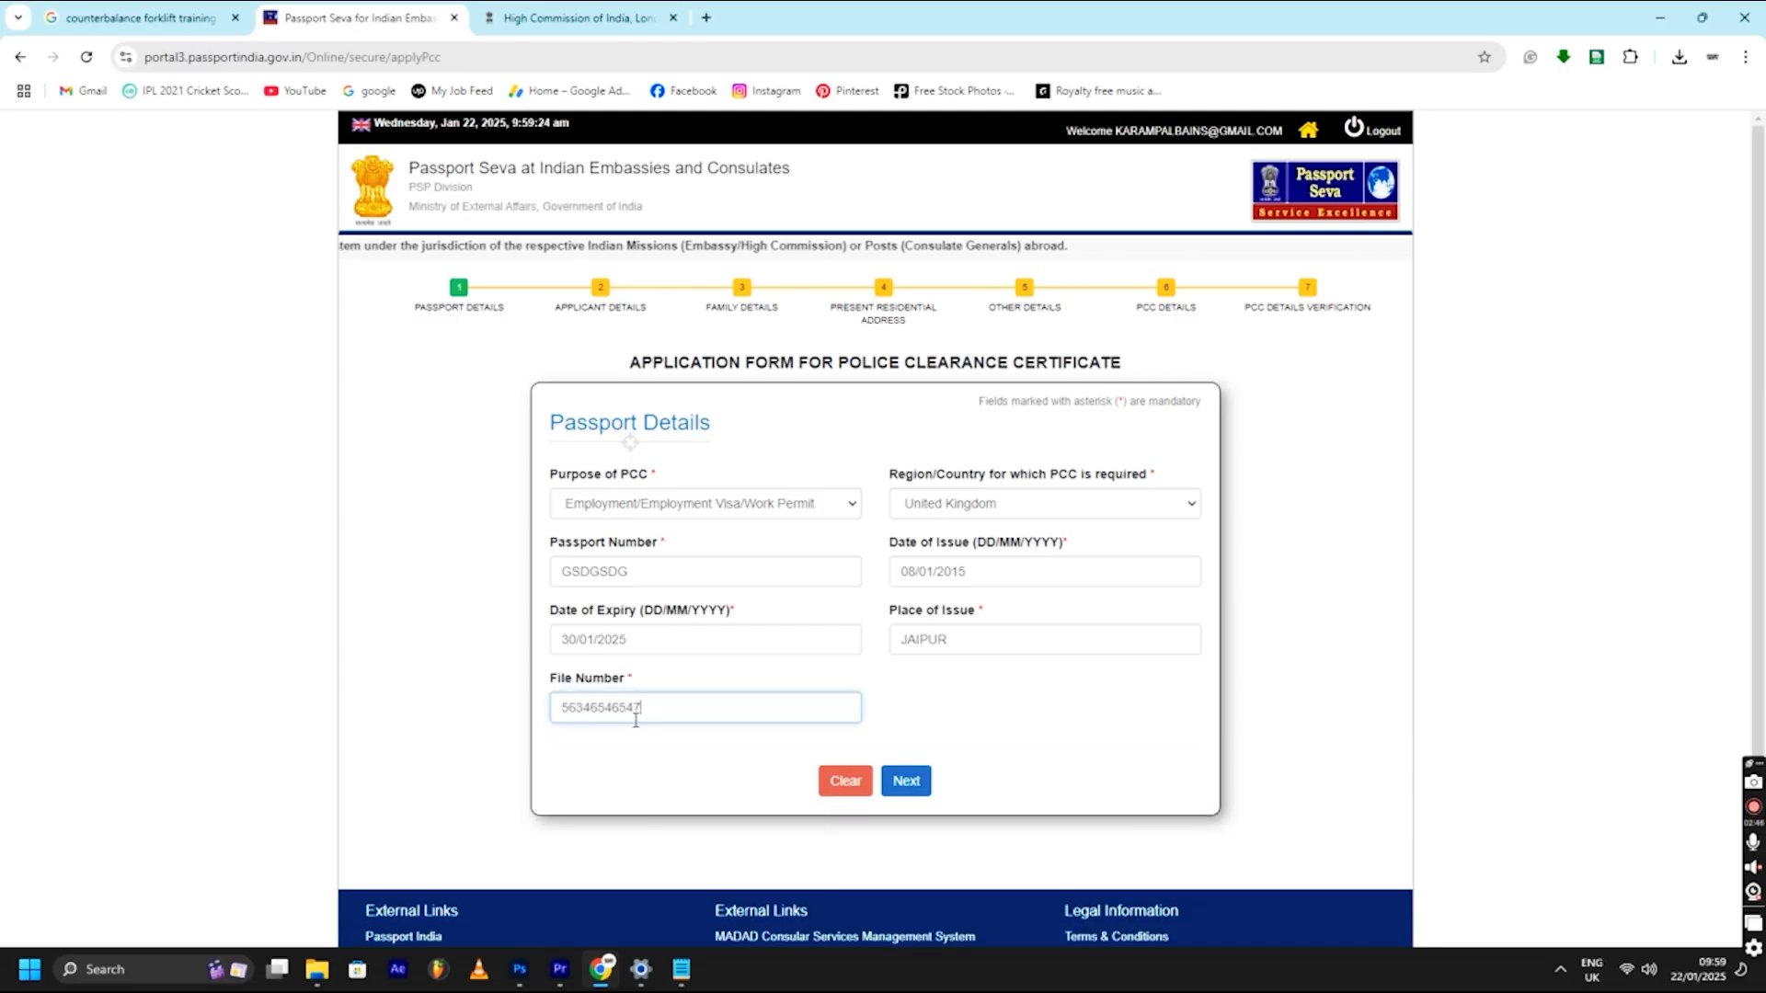
left_click_drag(663, 708, 636, 683)
left_click(604, 683)
- Continue to Applicant Details, enter the applicant's given name and surname, and set gender to Male
left_click(903, 780)
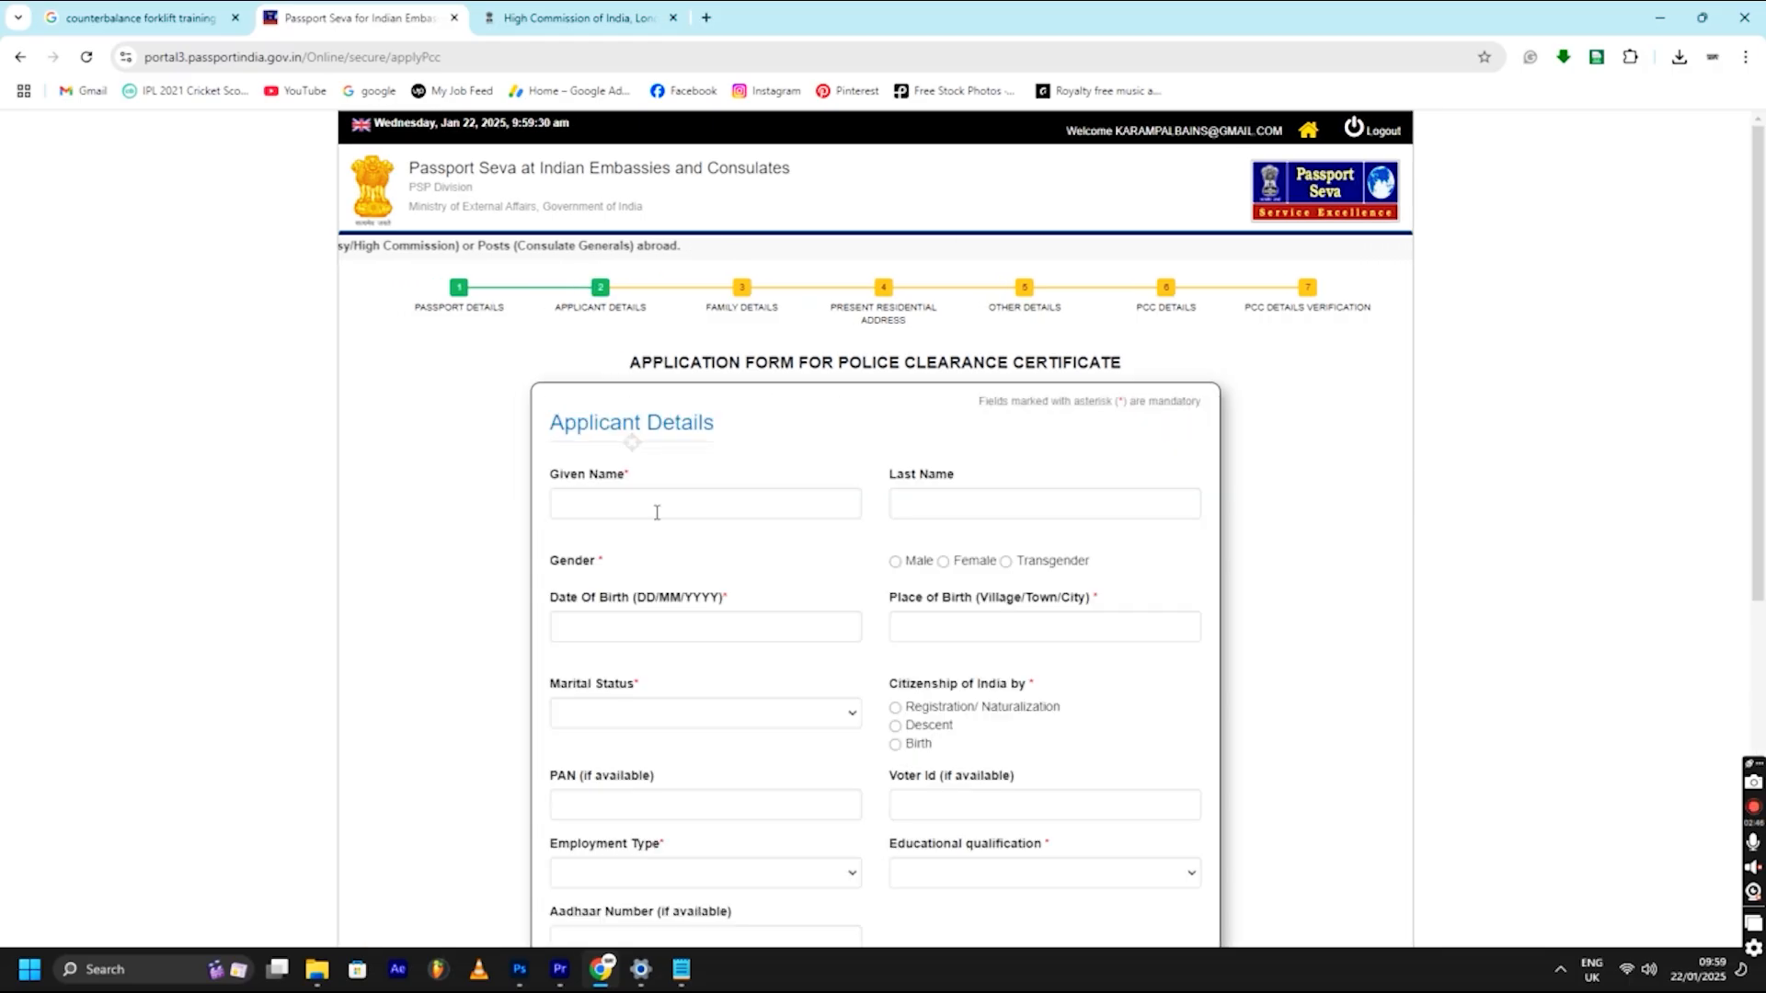
left_click(656, 512)
type("HFHDFHD")
left_click(945, 504)
type("HF")
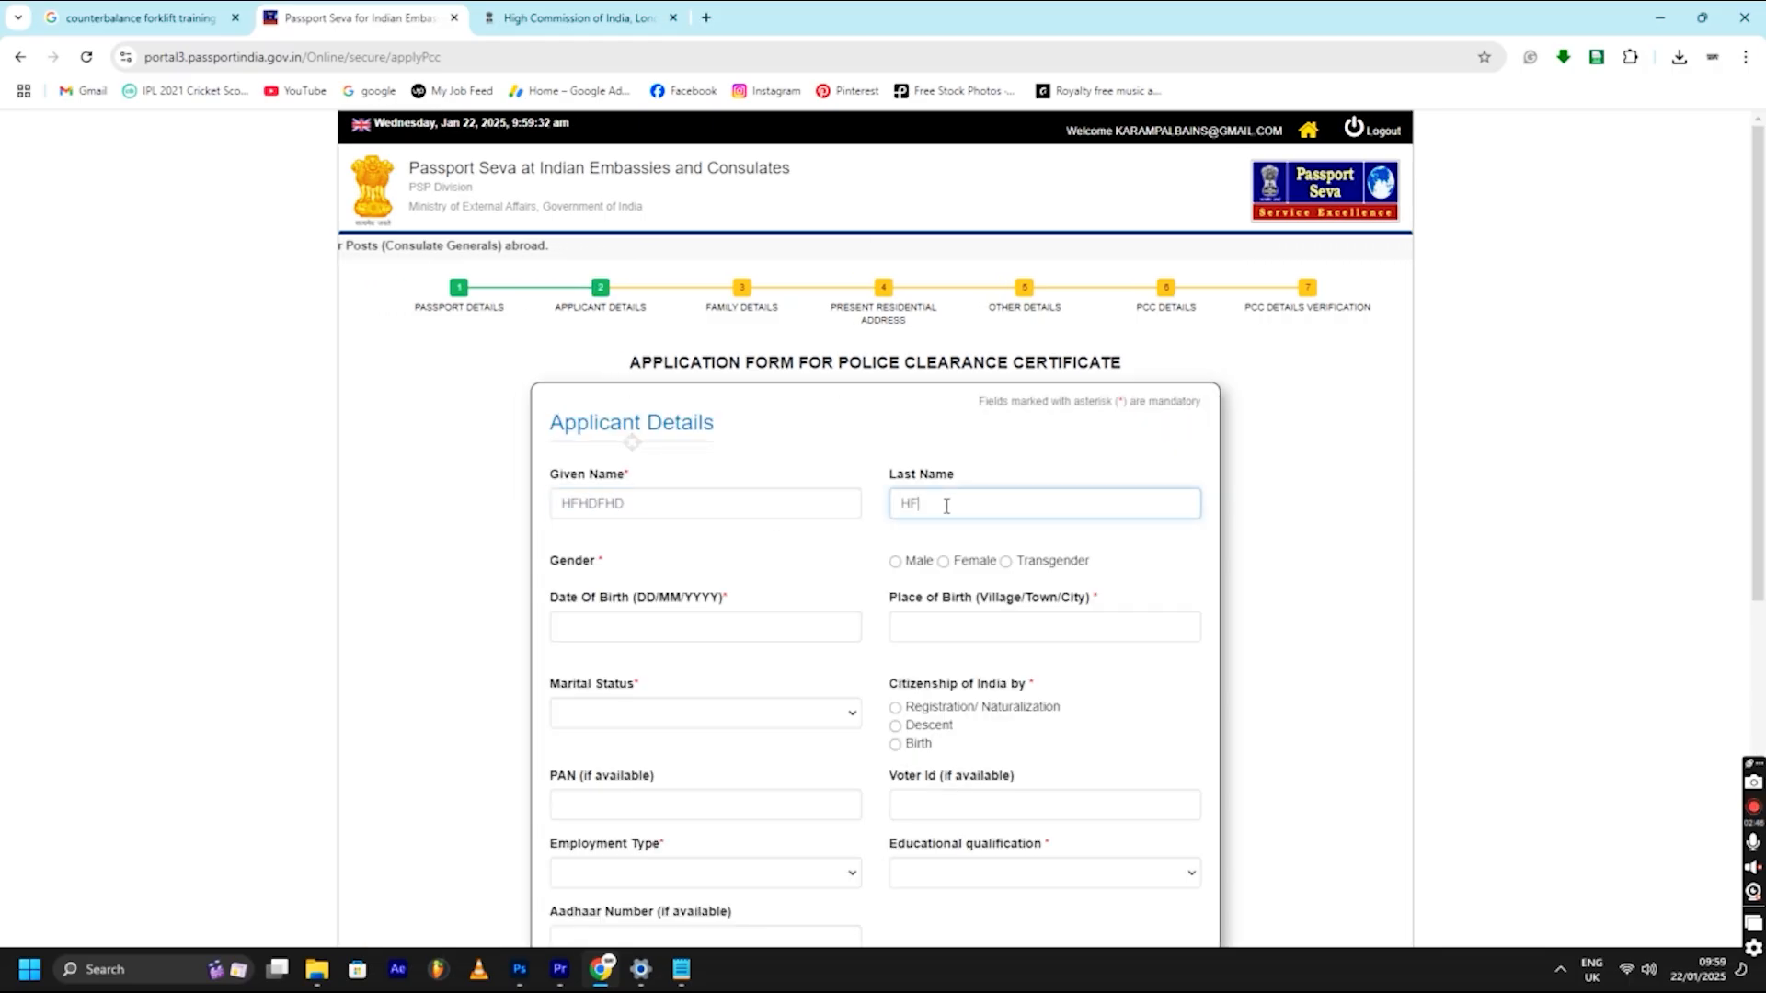
type("HS")
left_click(894, 561)
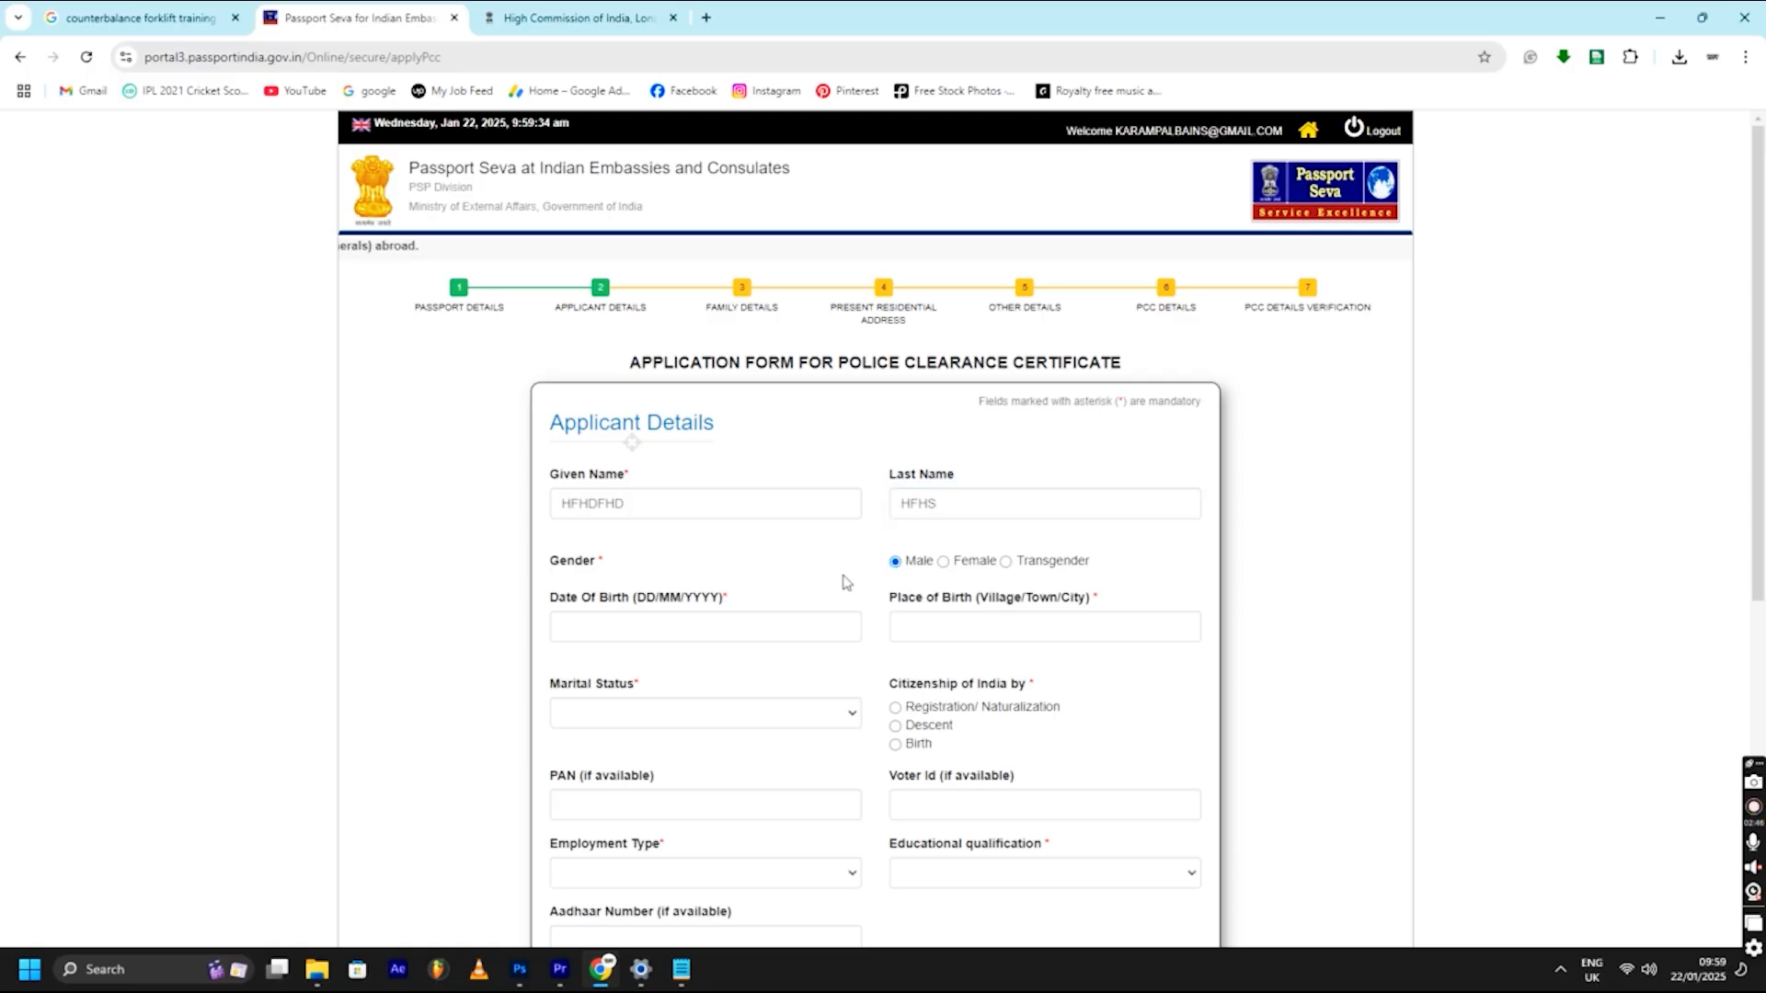
scroll(800, 552, "down", 1)
left_click(662, 535)
left_click(620, 636)
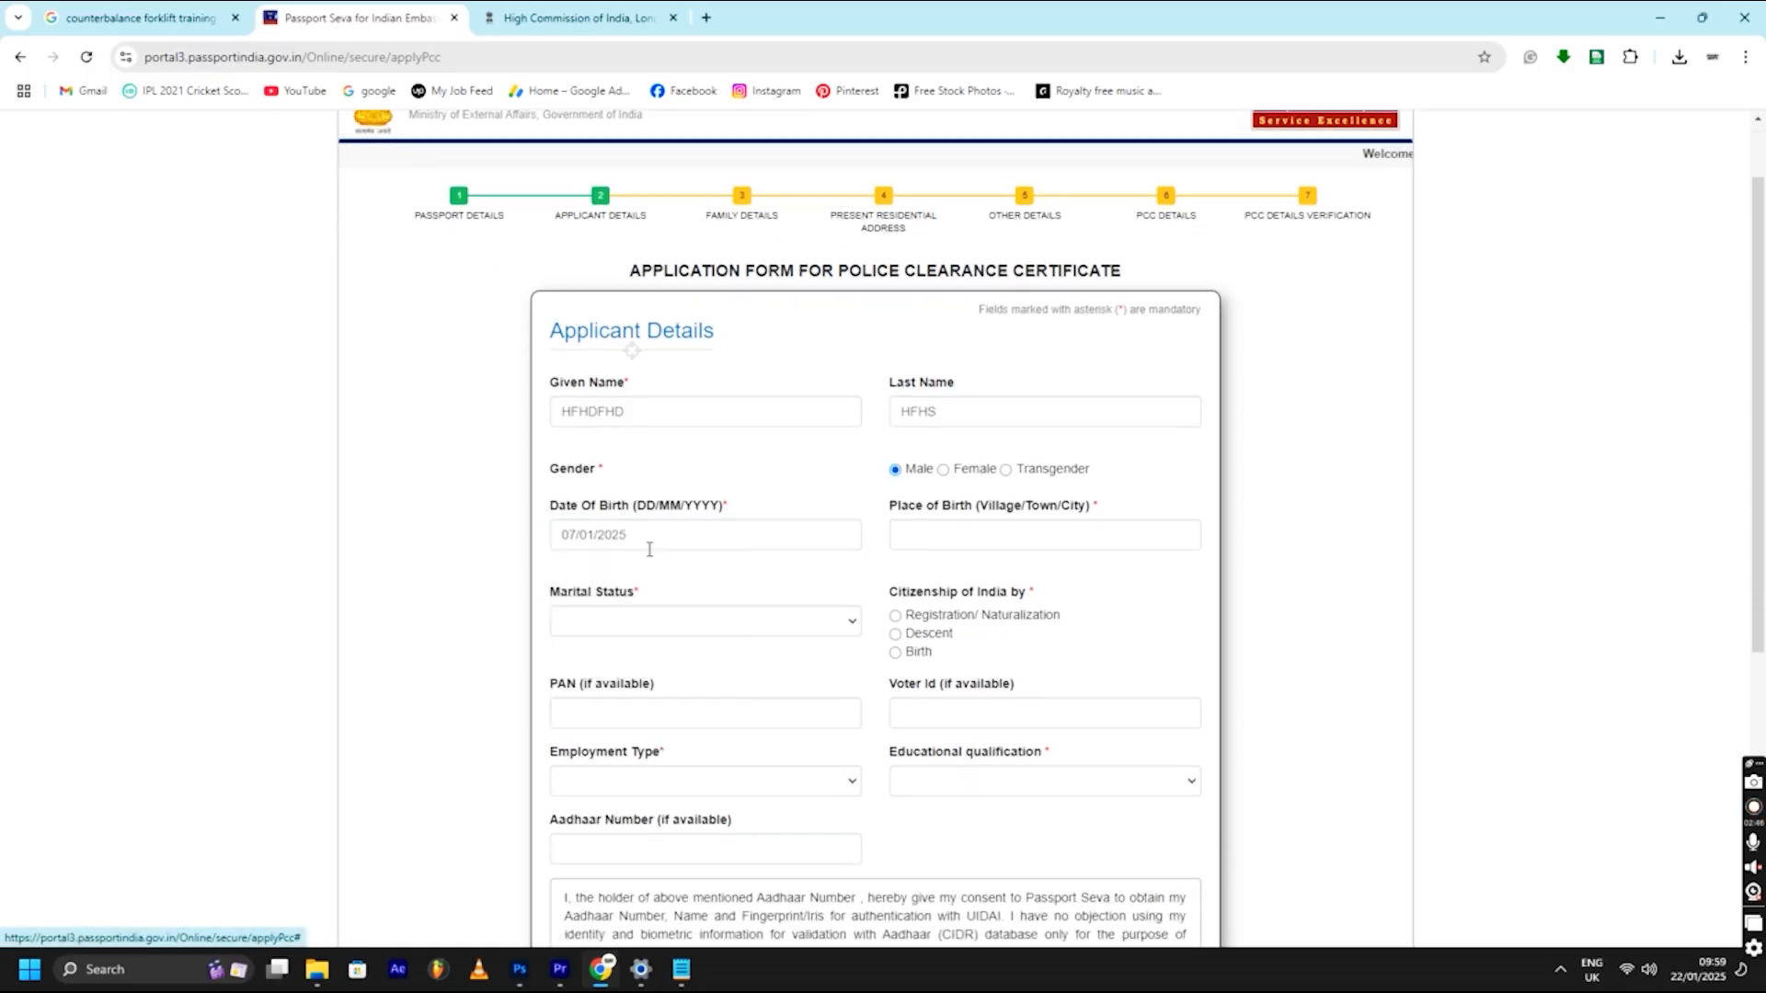
left_click_drag(646, 538, 601, 536)
type("1997")
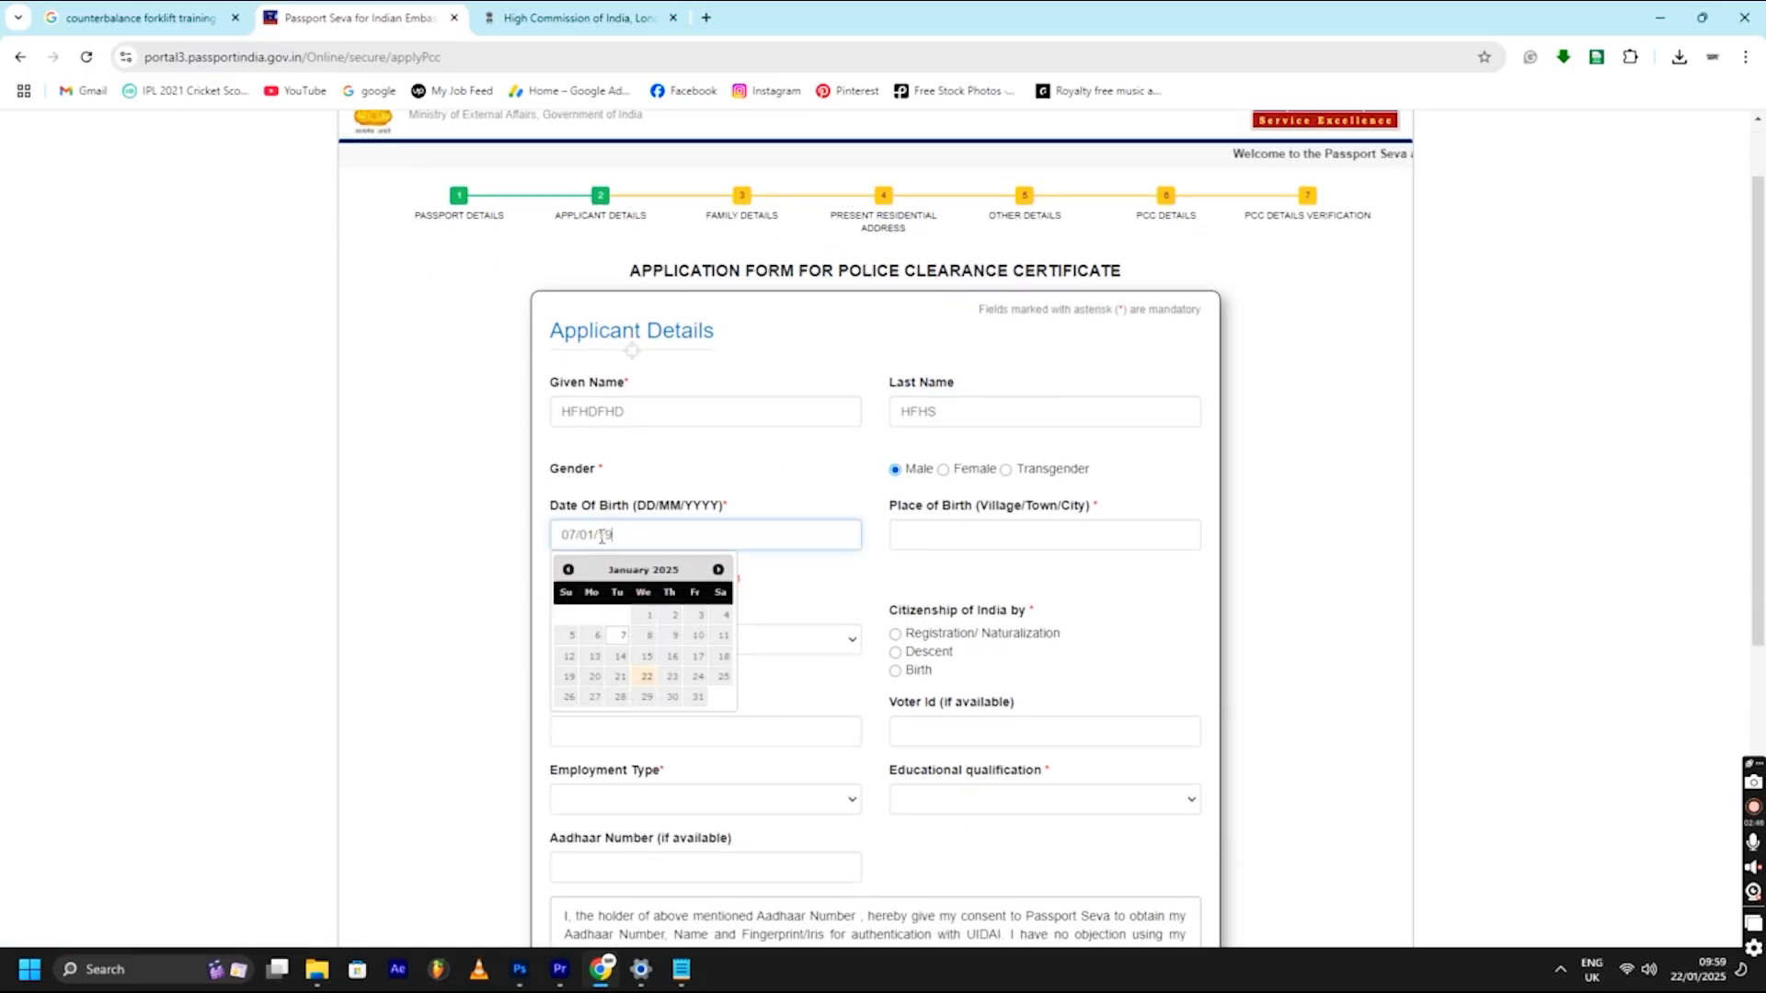
left_click(1051, 531)
type("FHSHF")
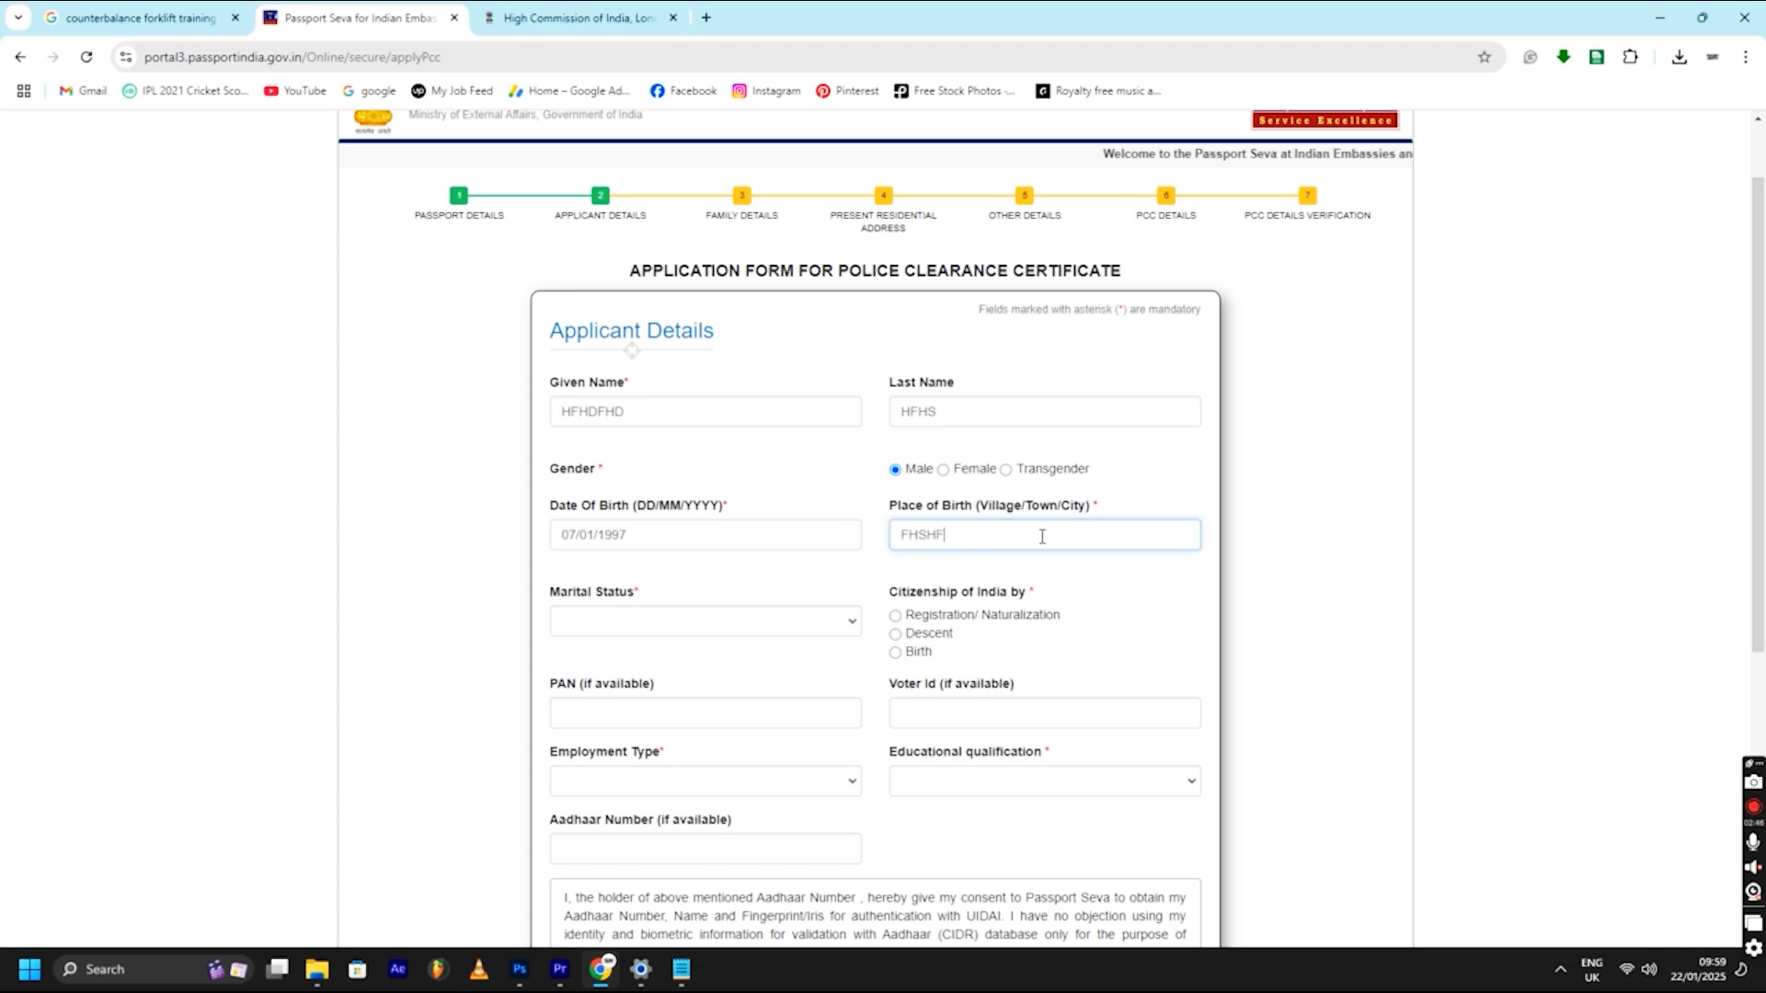
left_click(705, 621)
left_click(644, 736)
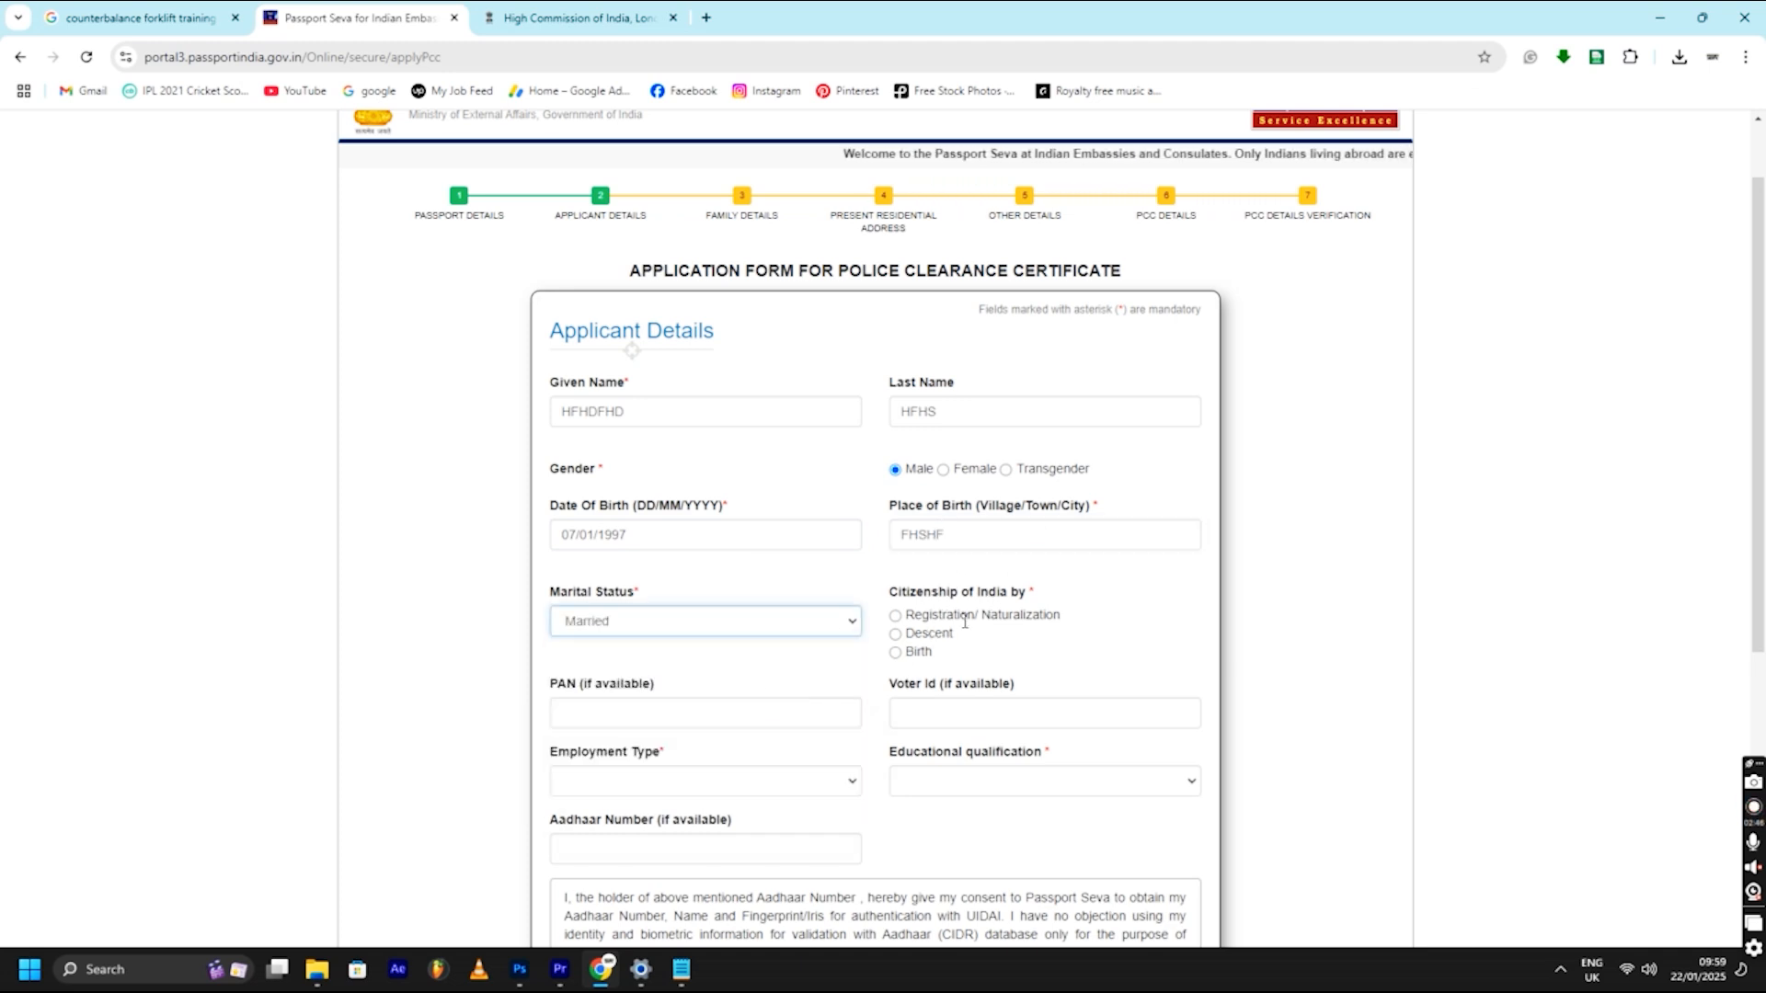
left_click(894, 653)
- Choose Self Employed and Graduate And Above, decline Aadhaar consent, and save applicant details
scroll(892, 658, "down", 3)
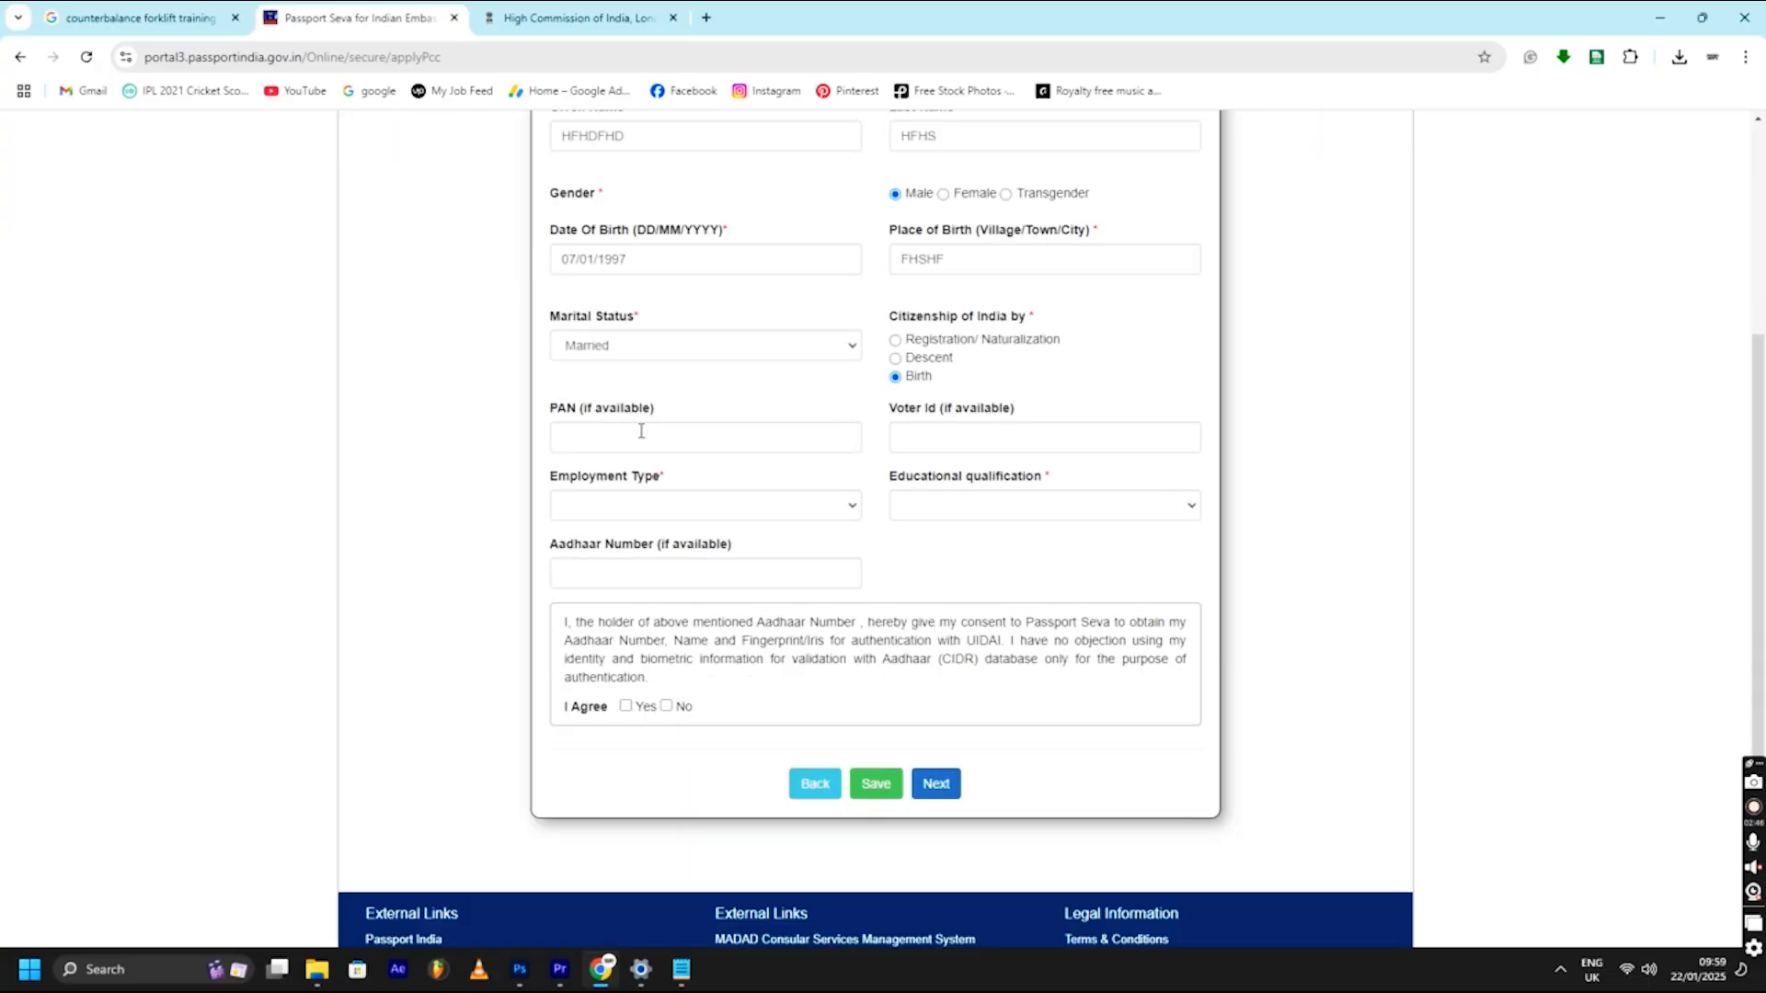
left_click(665, 447)
left_click(966, 448)
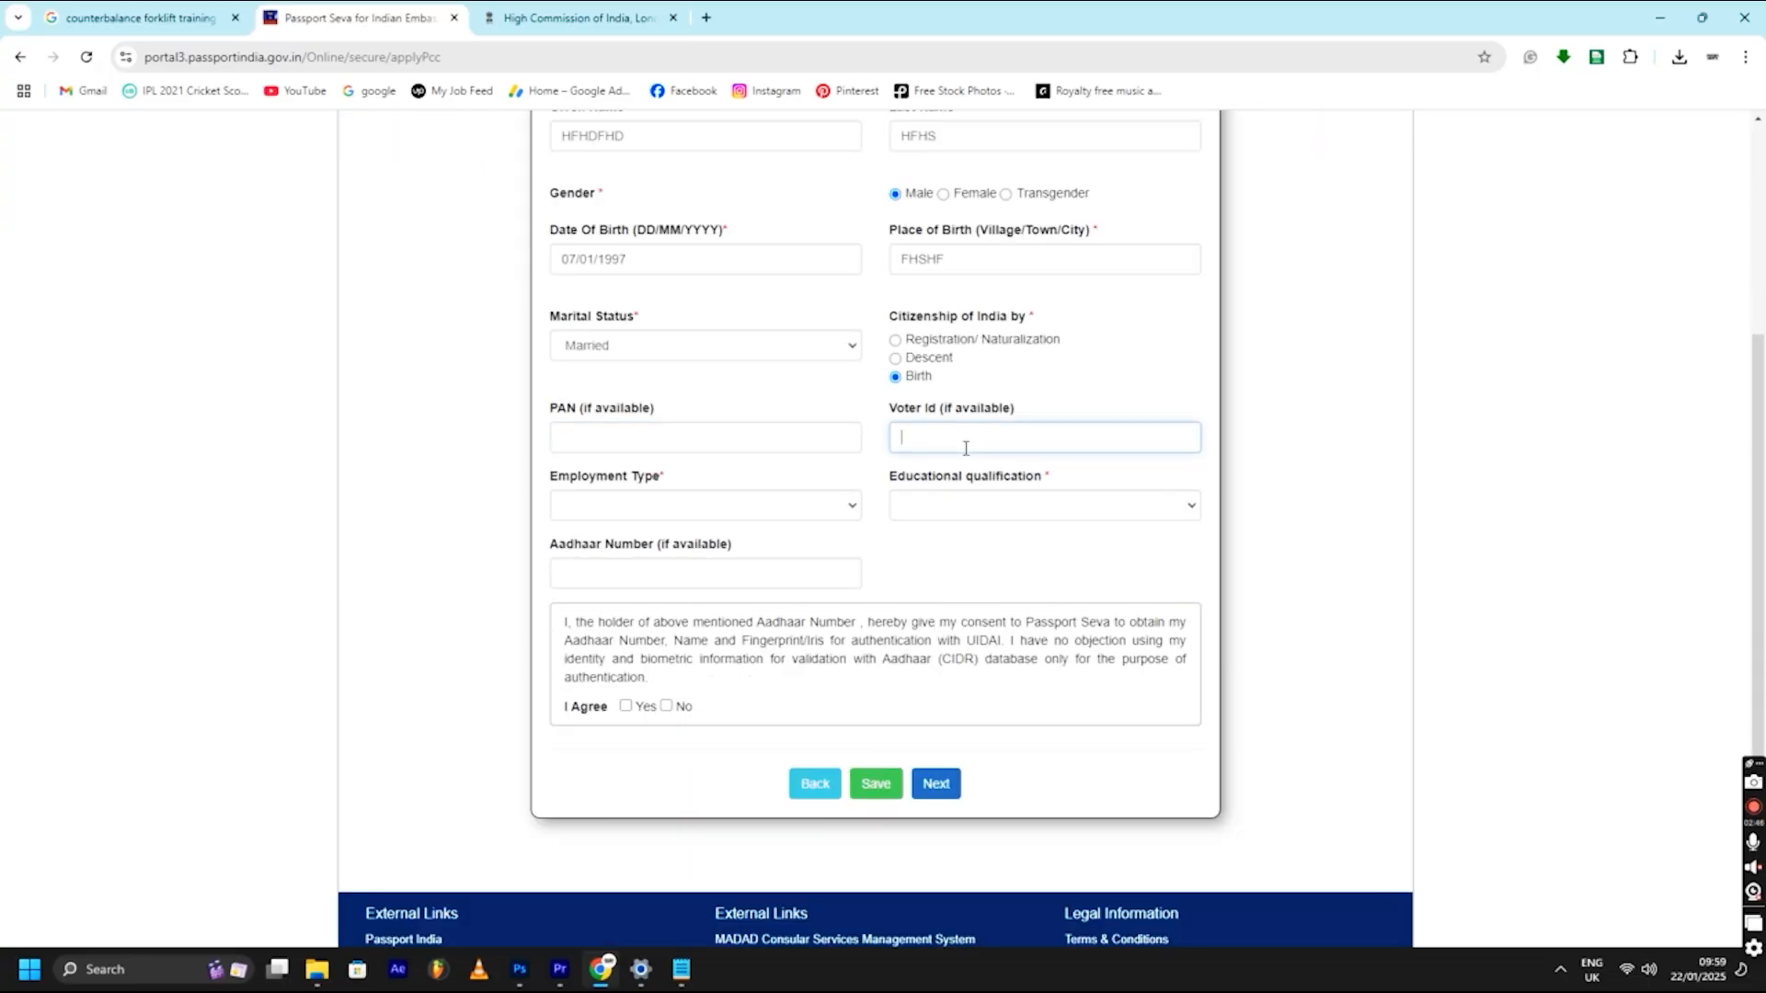
left_click(709, 512)
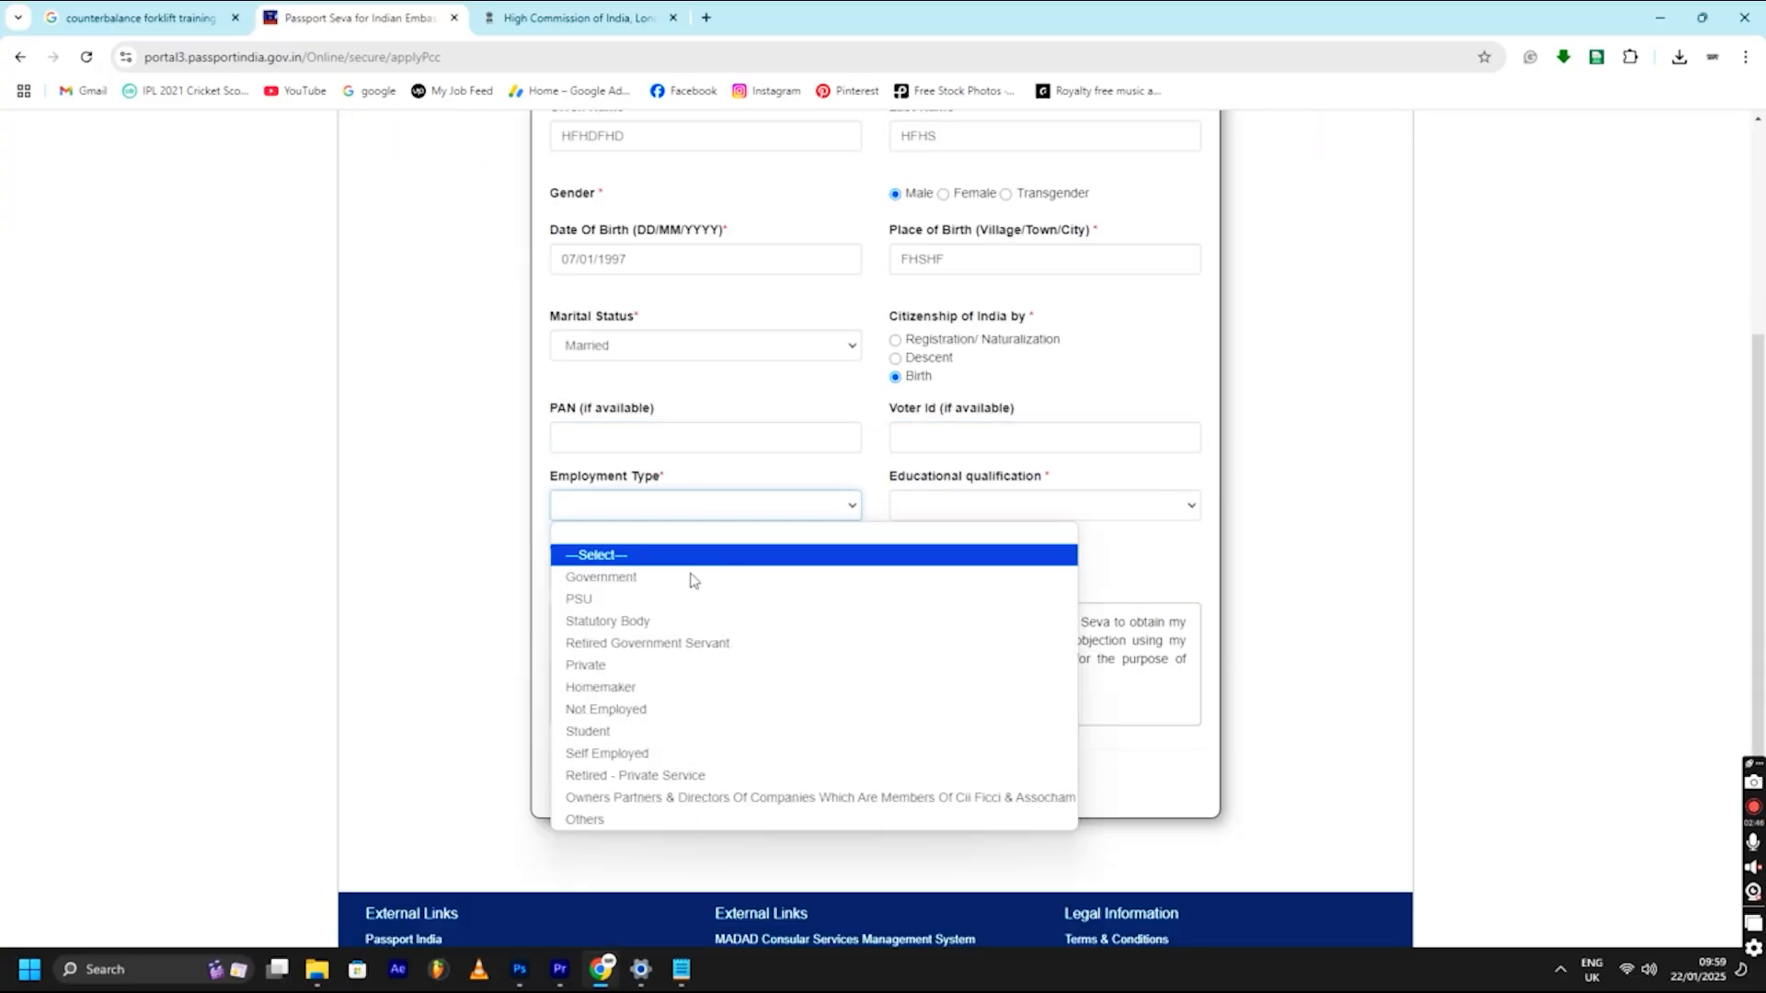
left_click(669, 755)
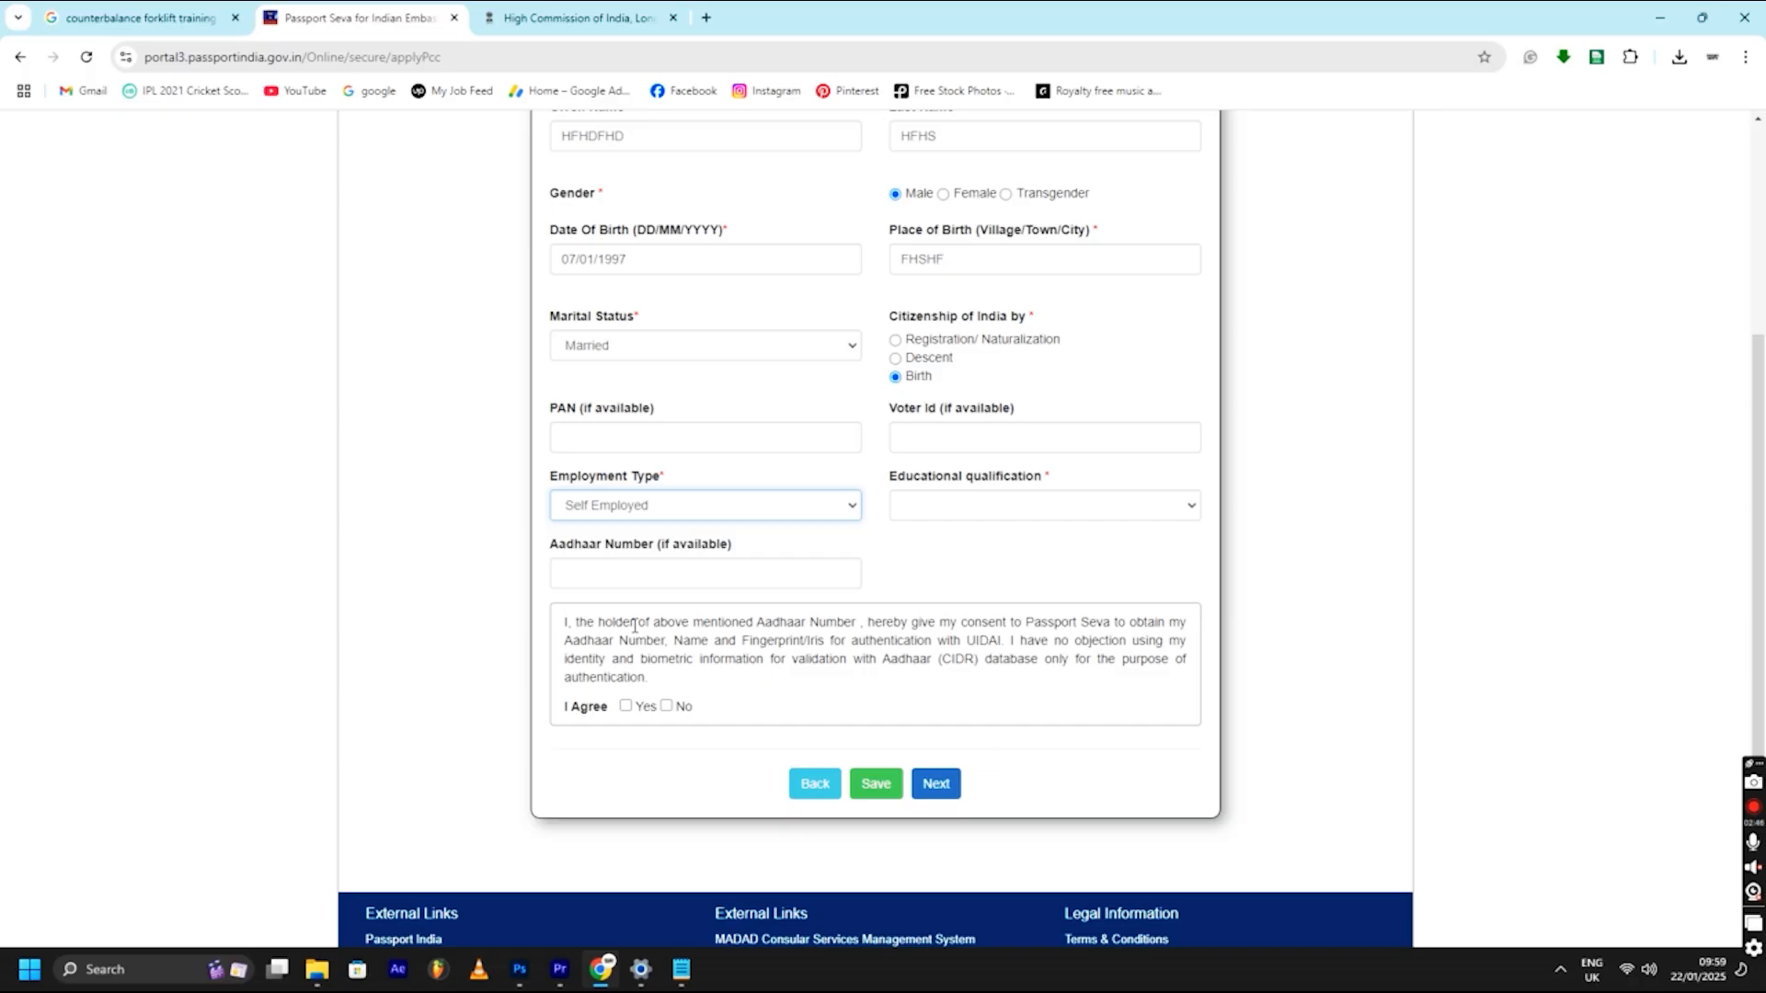
left_click(1052, 508)
left_click(1050, 574)
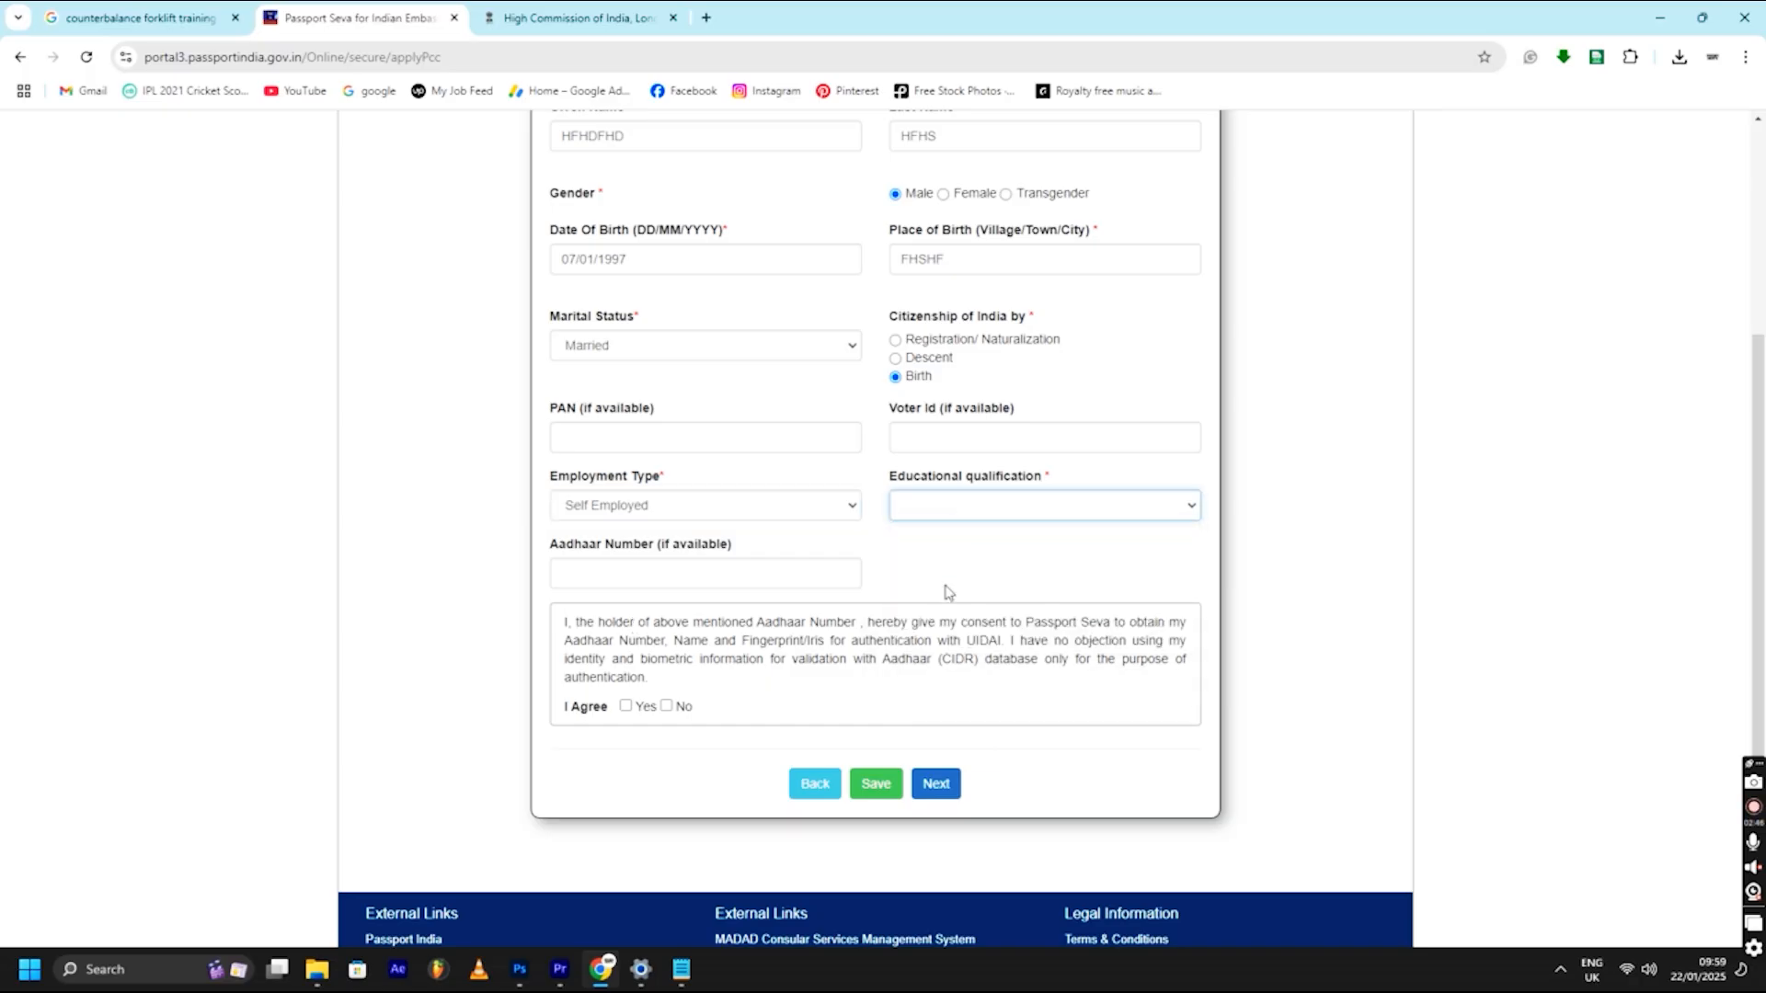
left_click(716, 580)
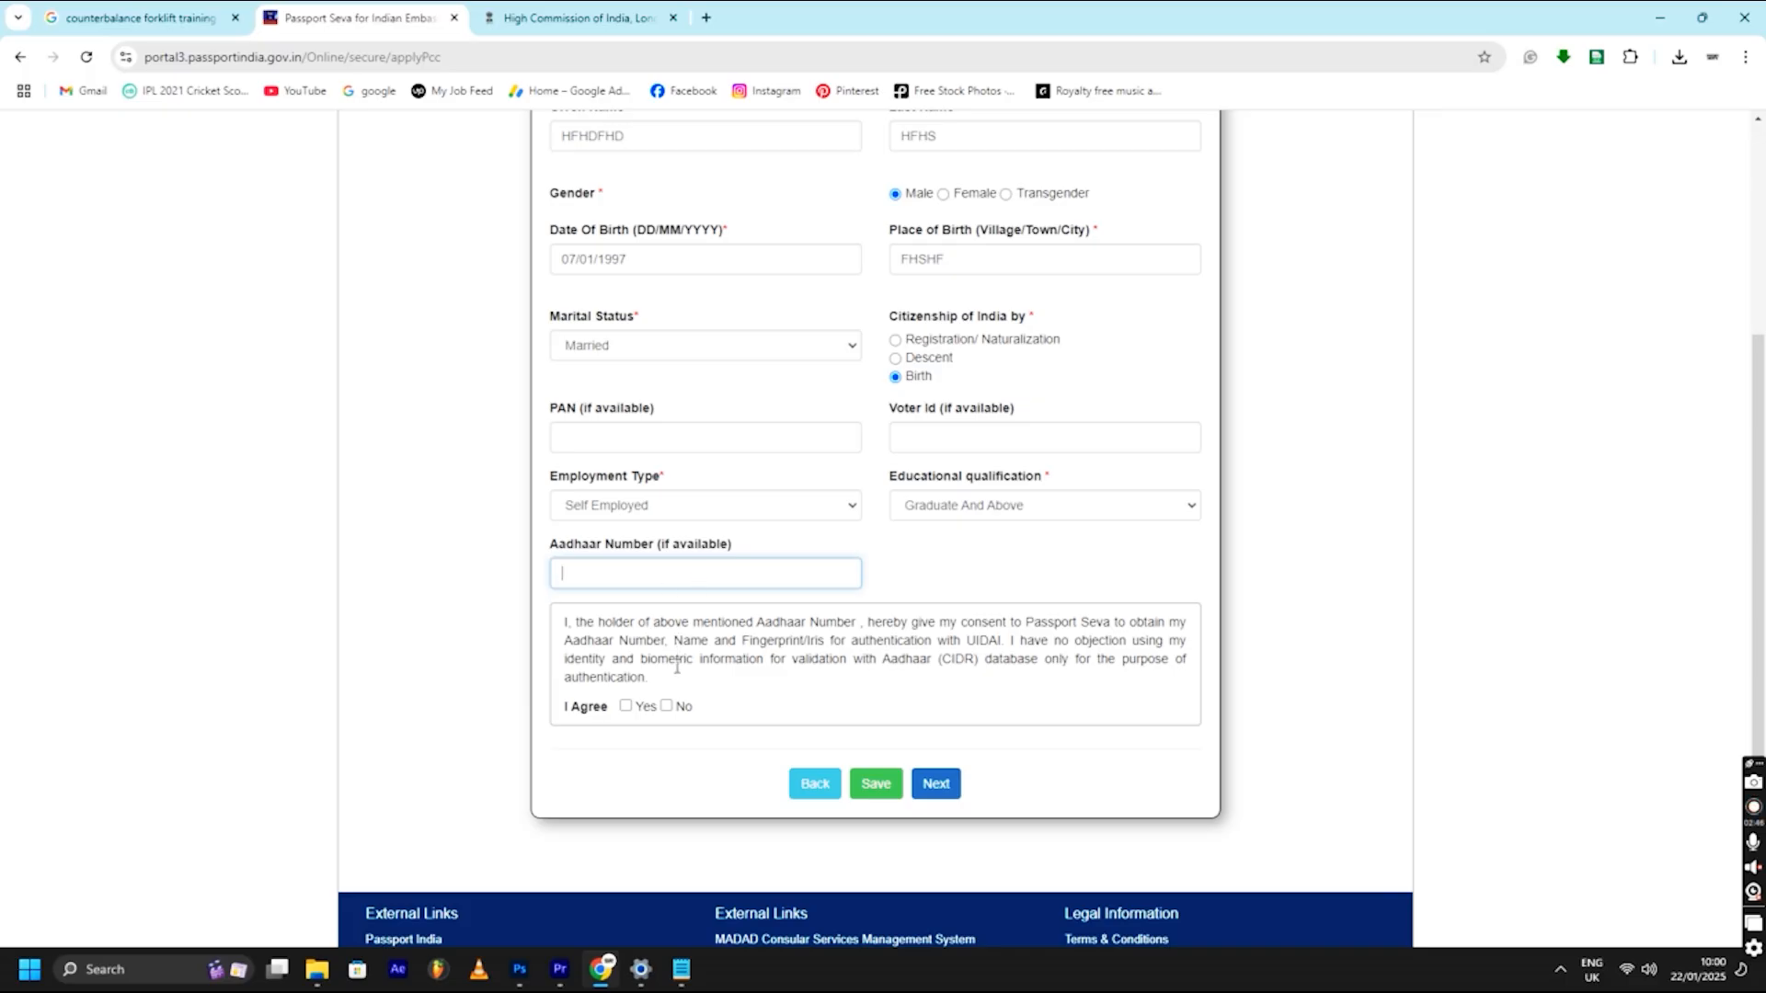
left_click(665, 707)
left_click(934, 784)
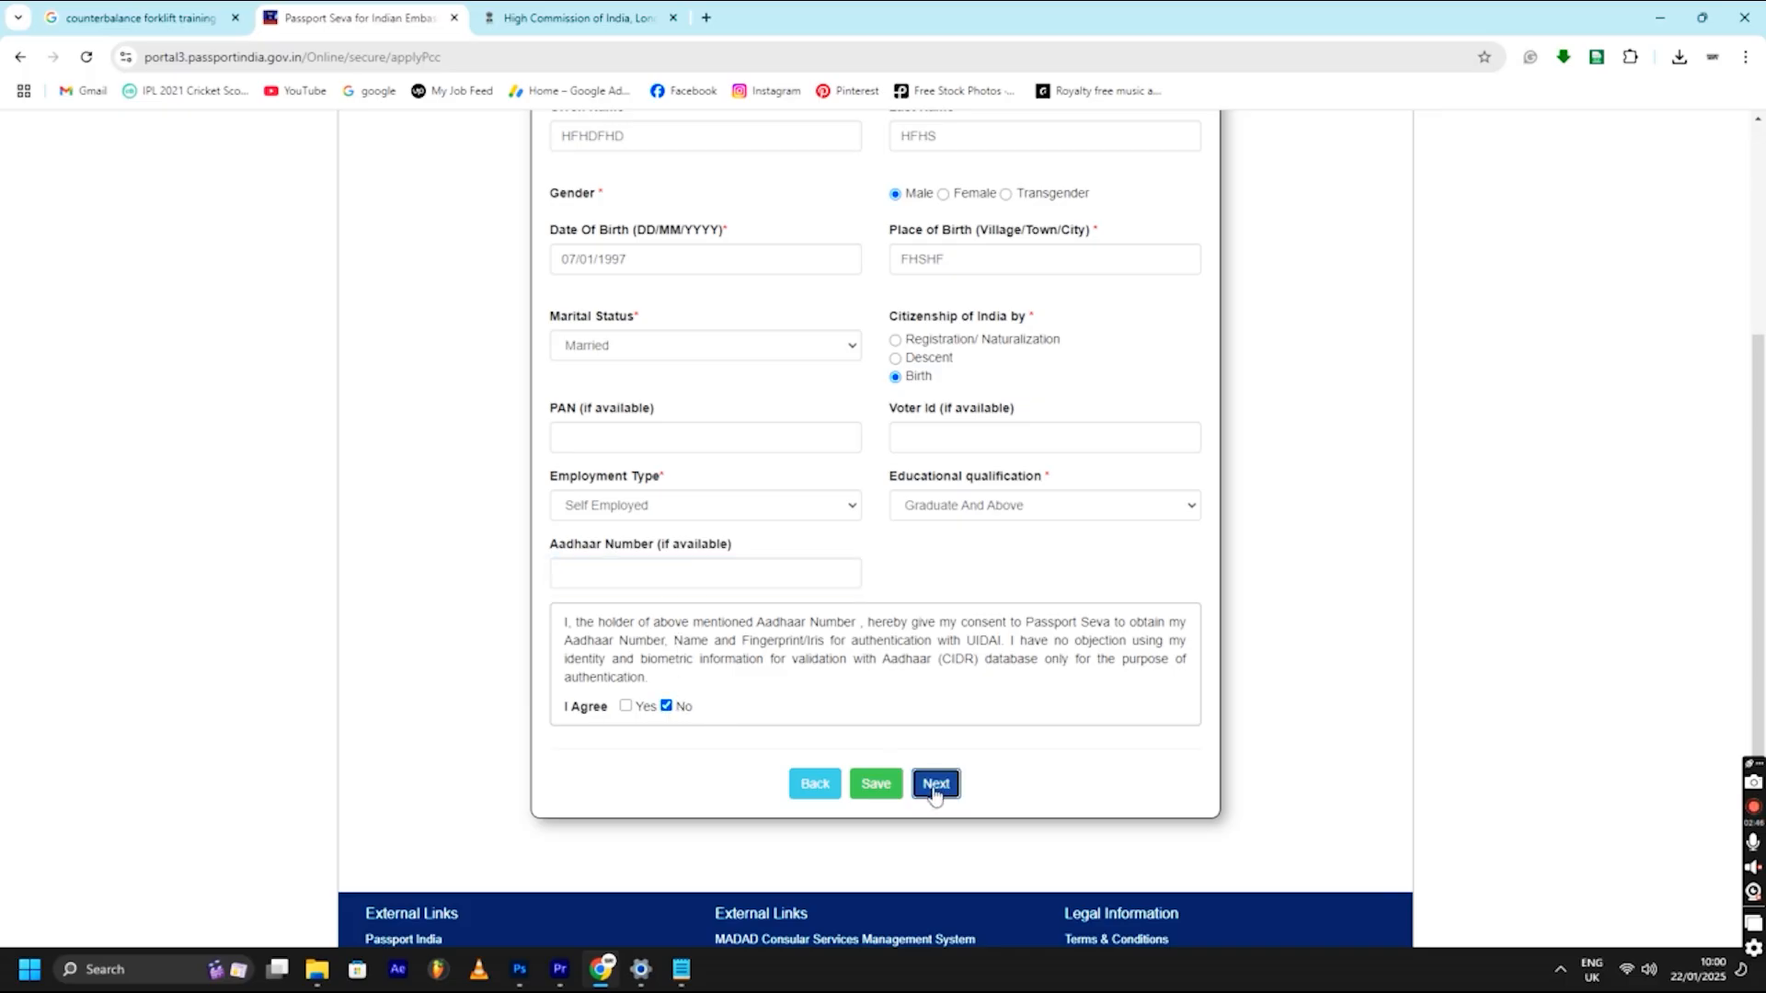
- Enter the father's and mother's given names and surnames
scroll(815, 516, "down", 2)
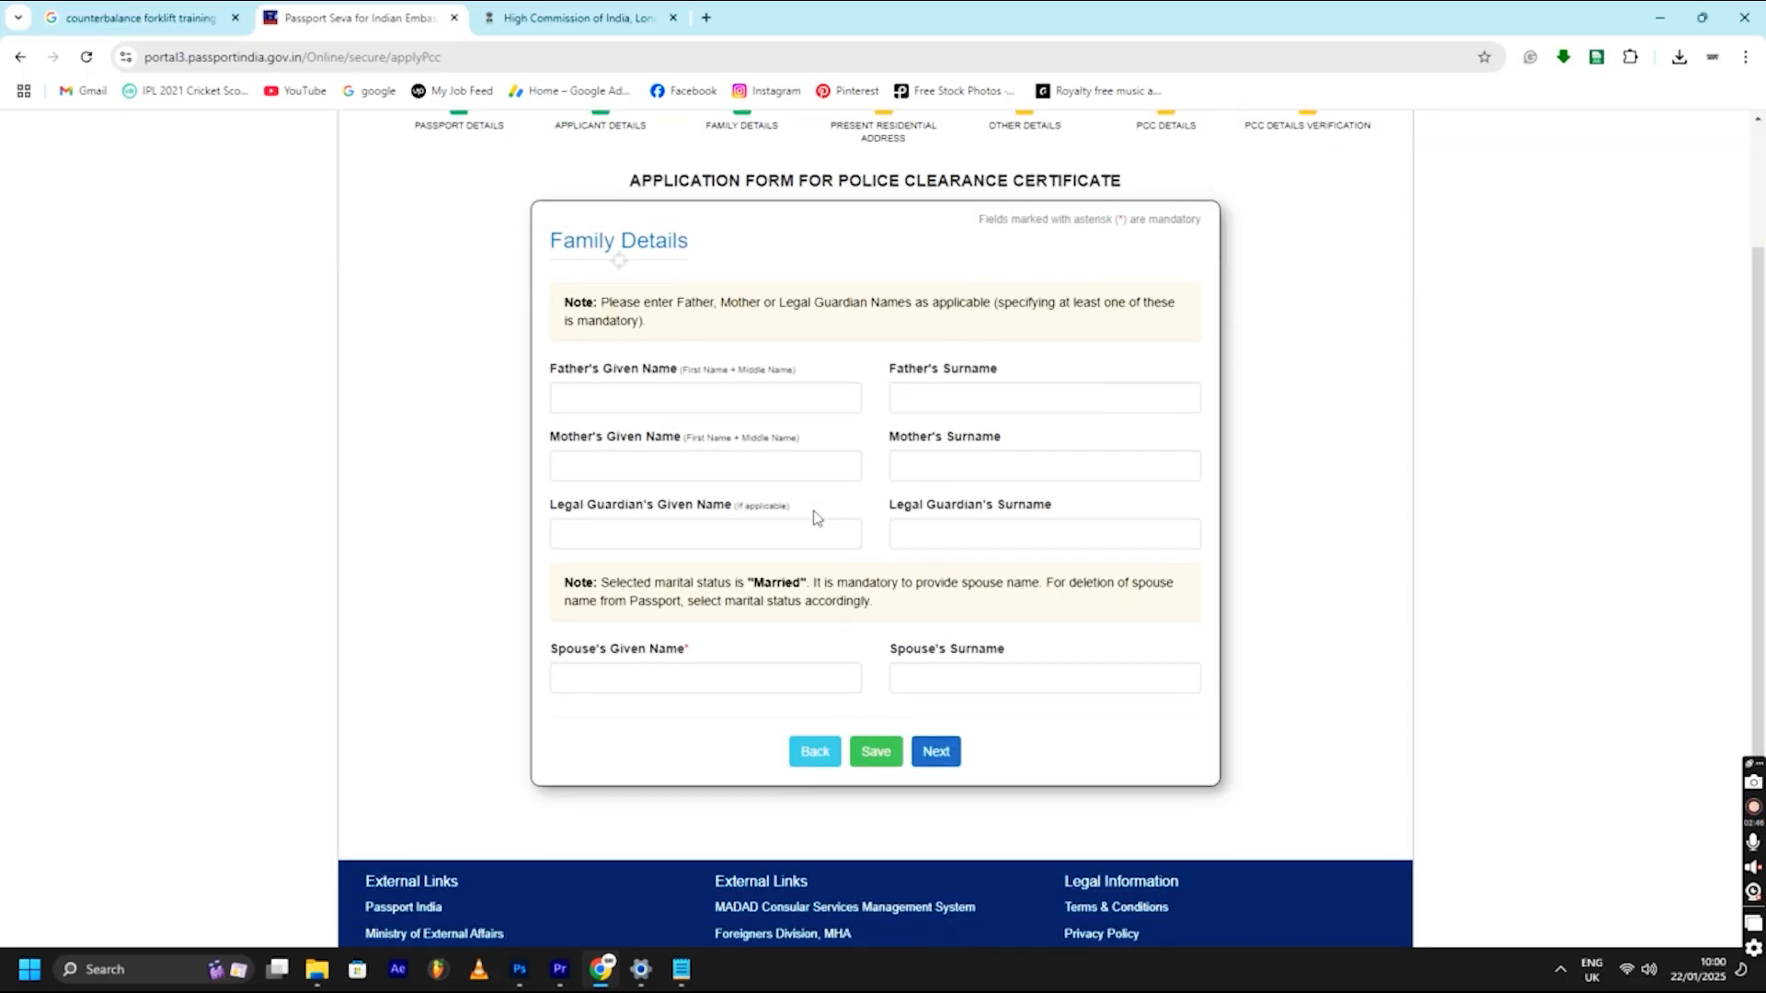
left_click(710, 399)
type("DSDBFB")
left_click(963, 407)
type("GSDGSDG")
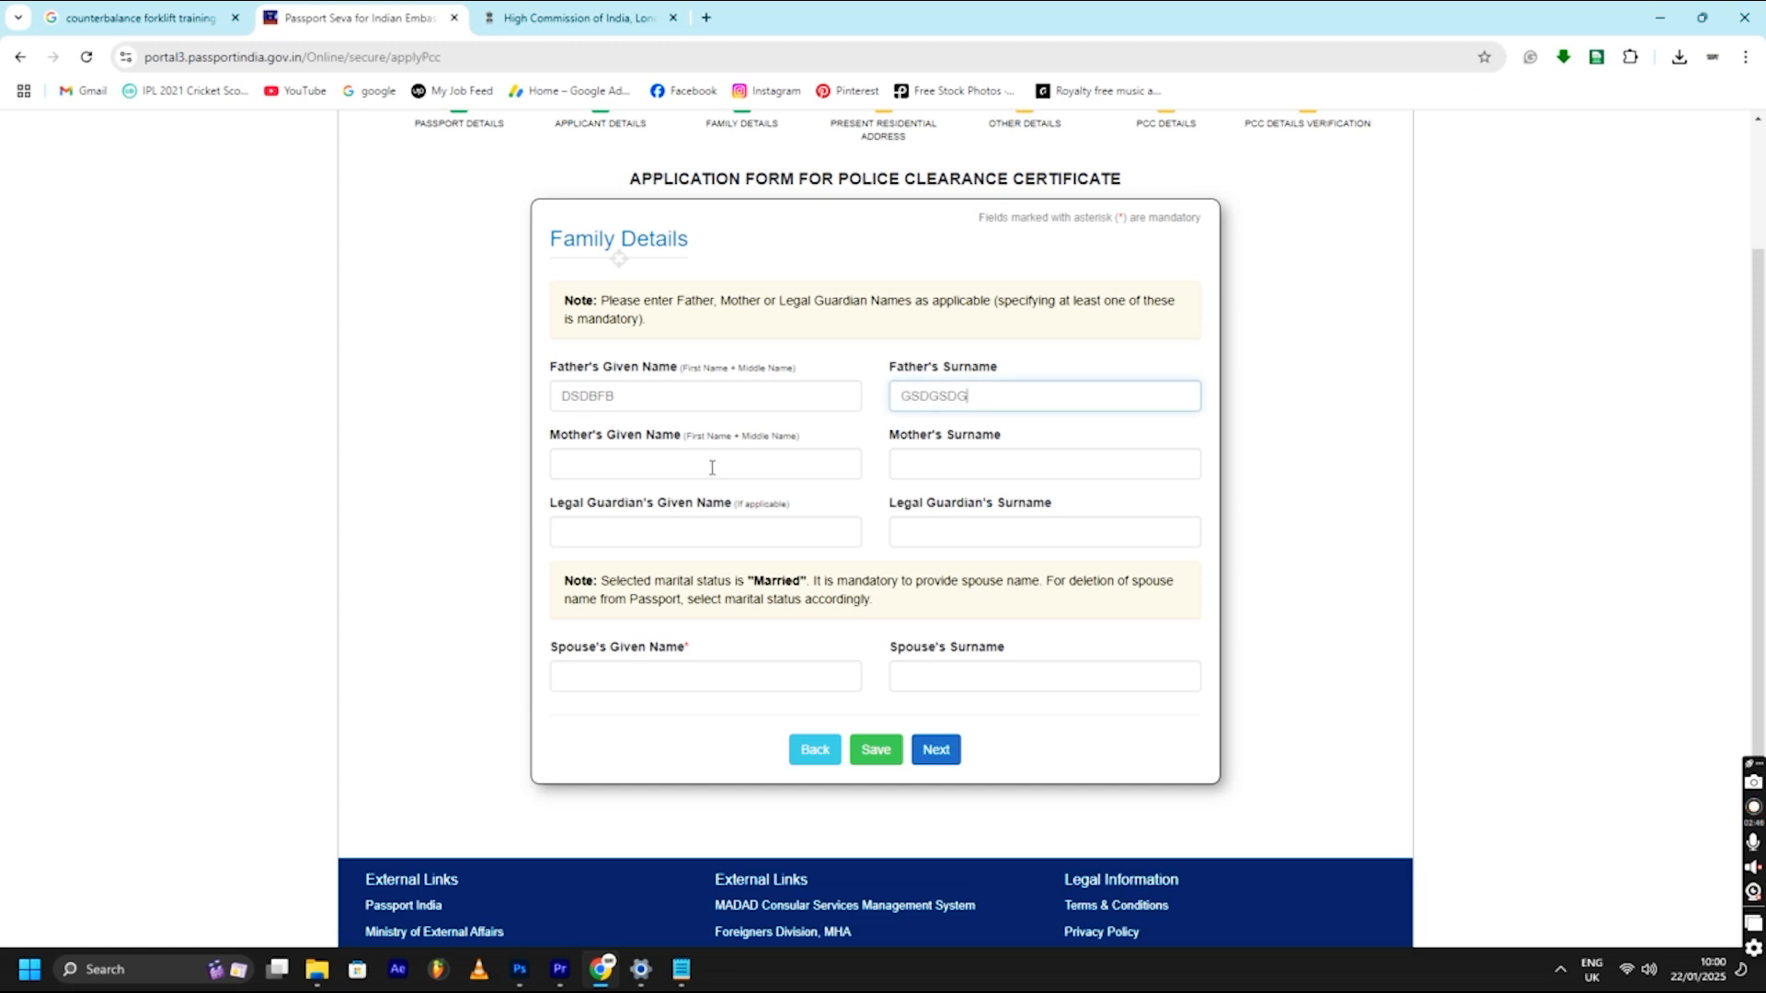
left_click(712, 467)
type("SDGSD")
left_click(938, 469)
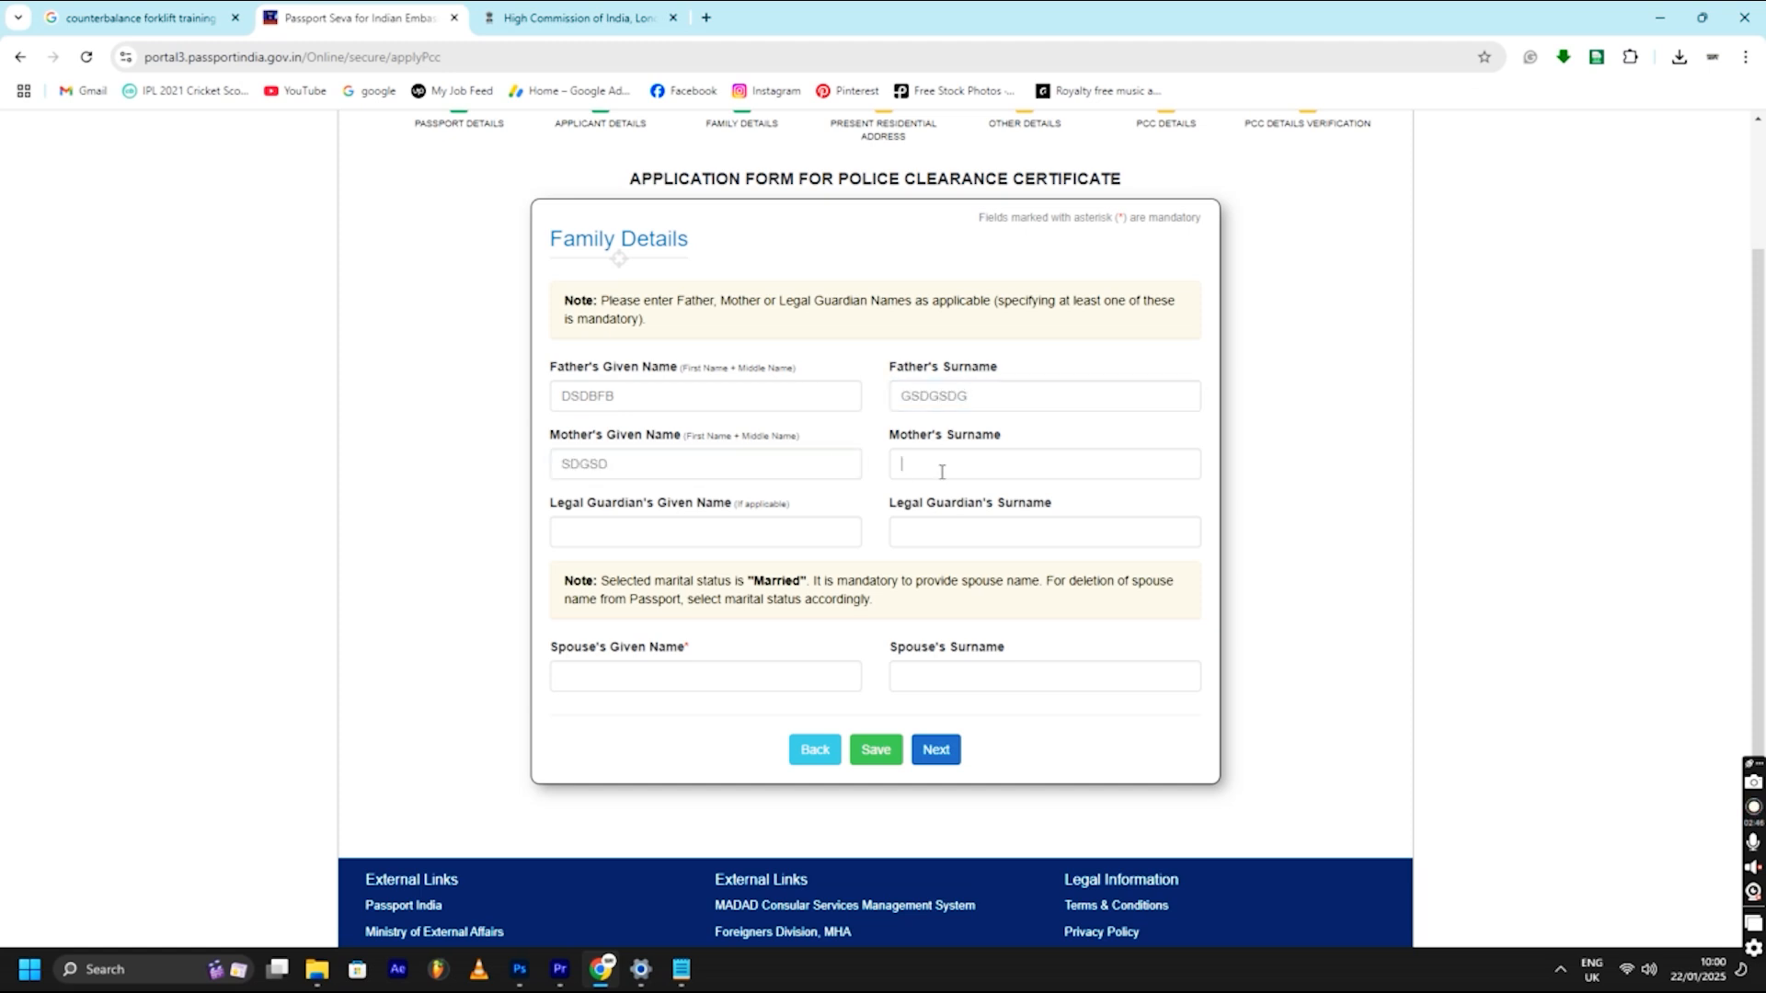
type("GSDGDS")
left_click_drag(689, 506, 823, 505)
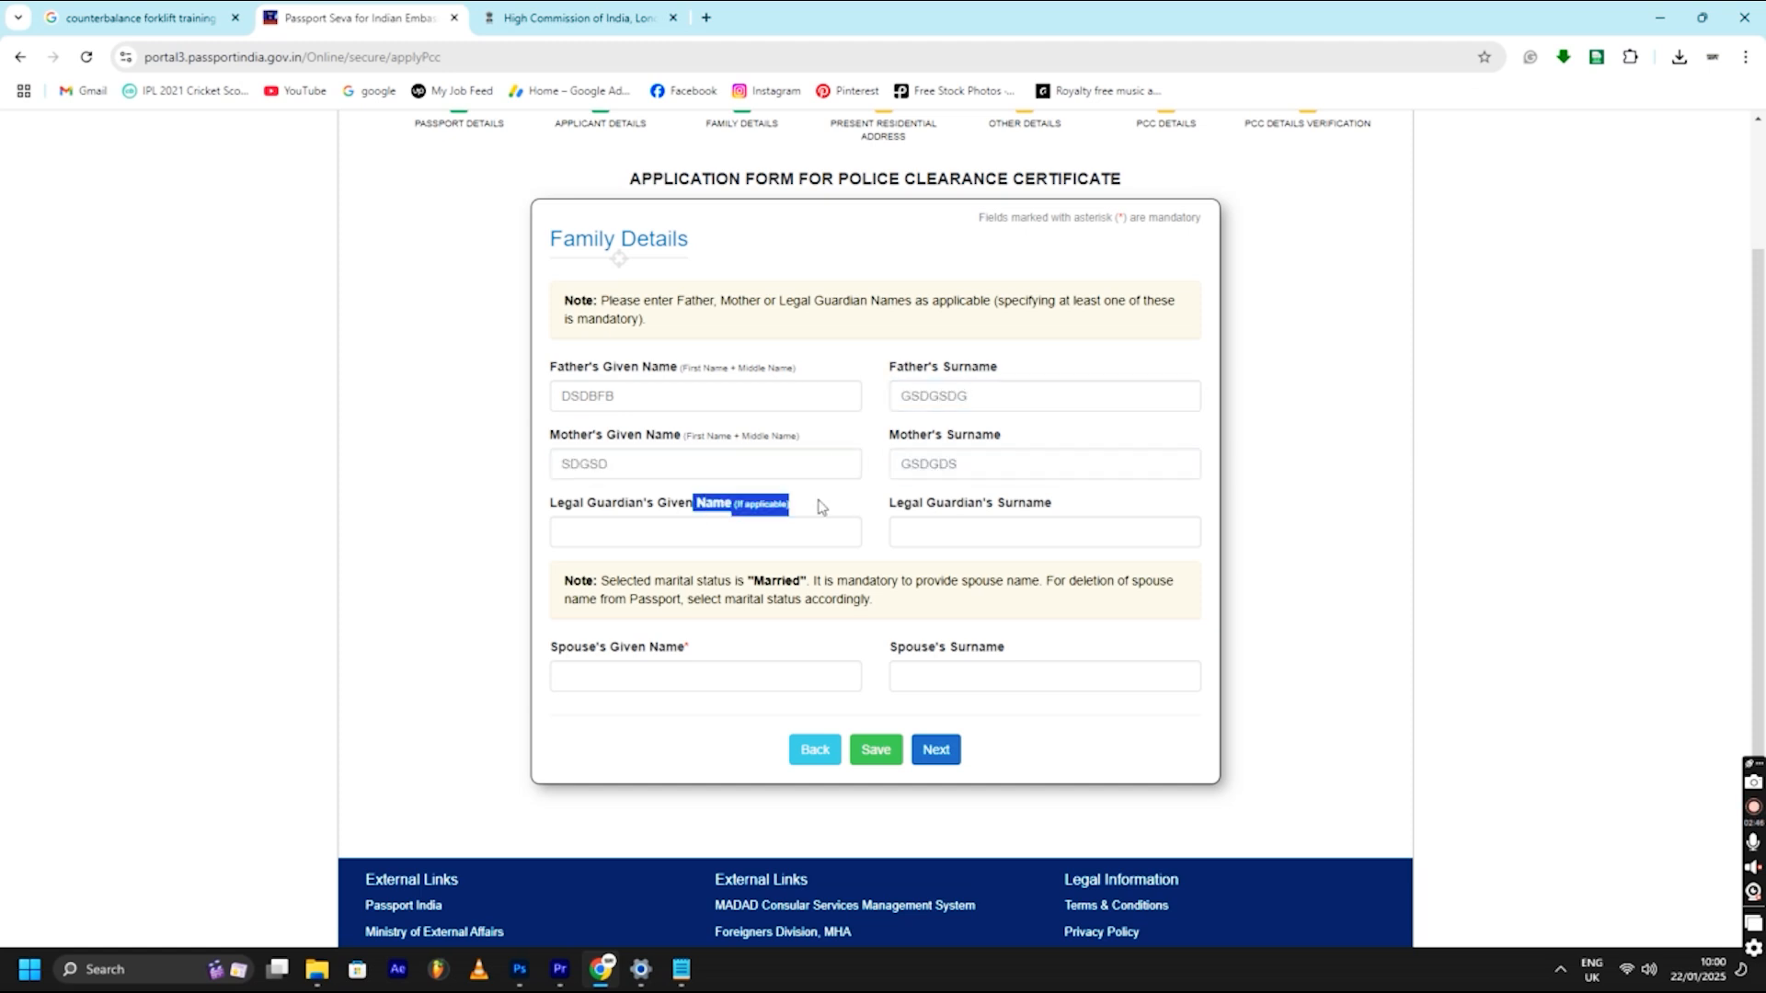
left_click(773, 509)
- Enter the spouse's given name and surname
scroll(657, 568, "down", 2)
left_click(642, 497)
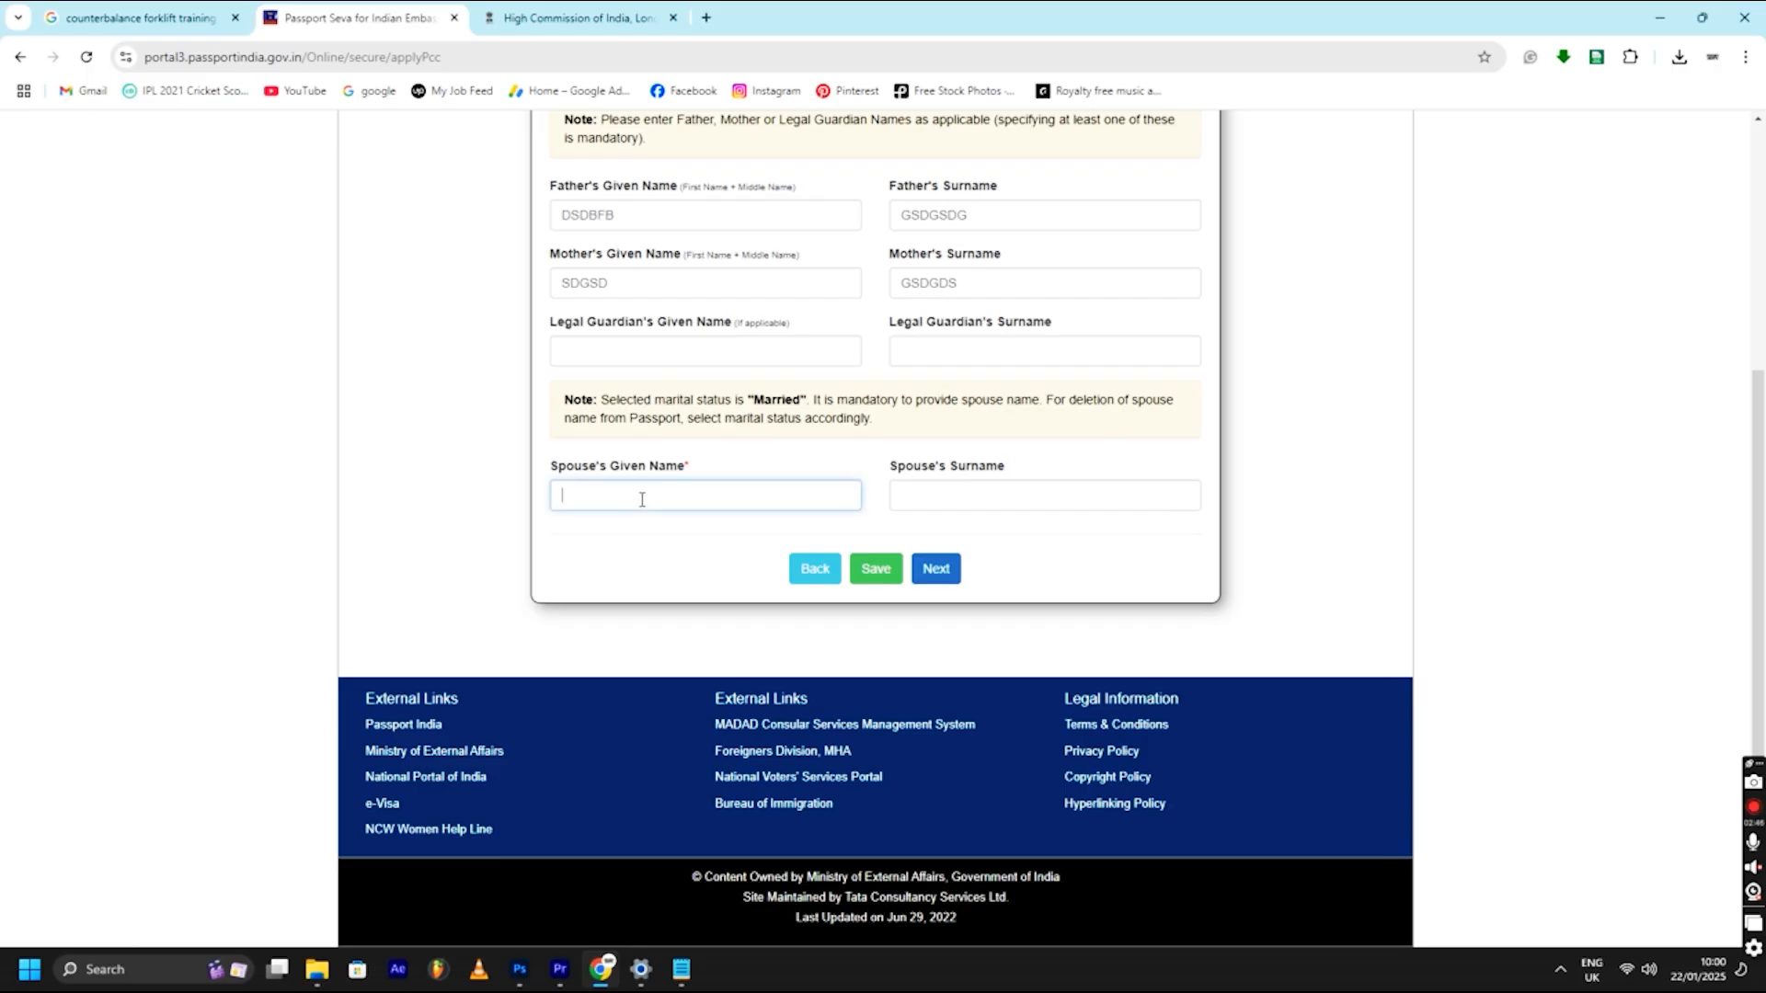
left_click_drag(694, 466, 543, 468)
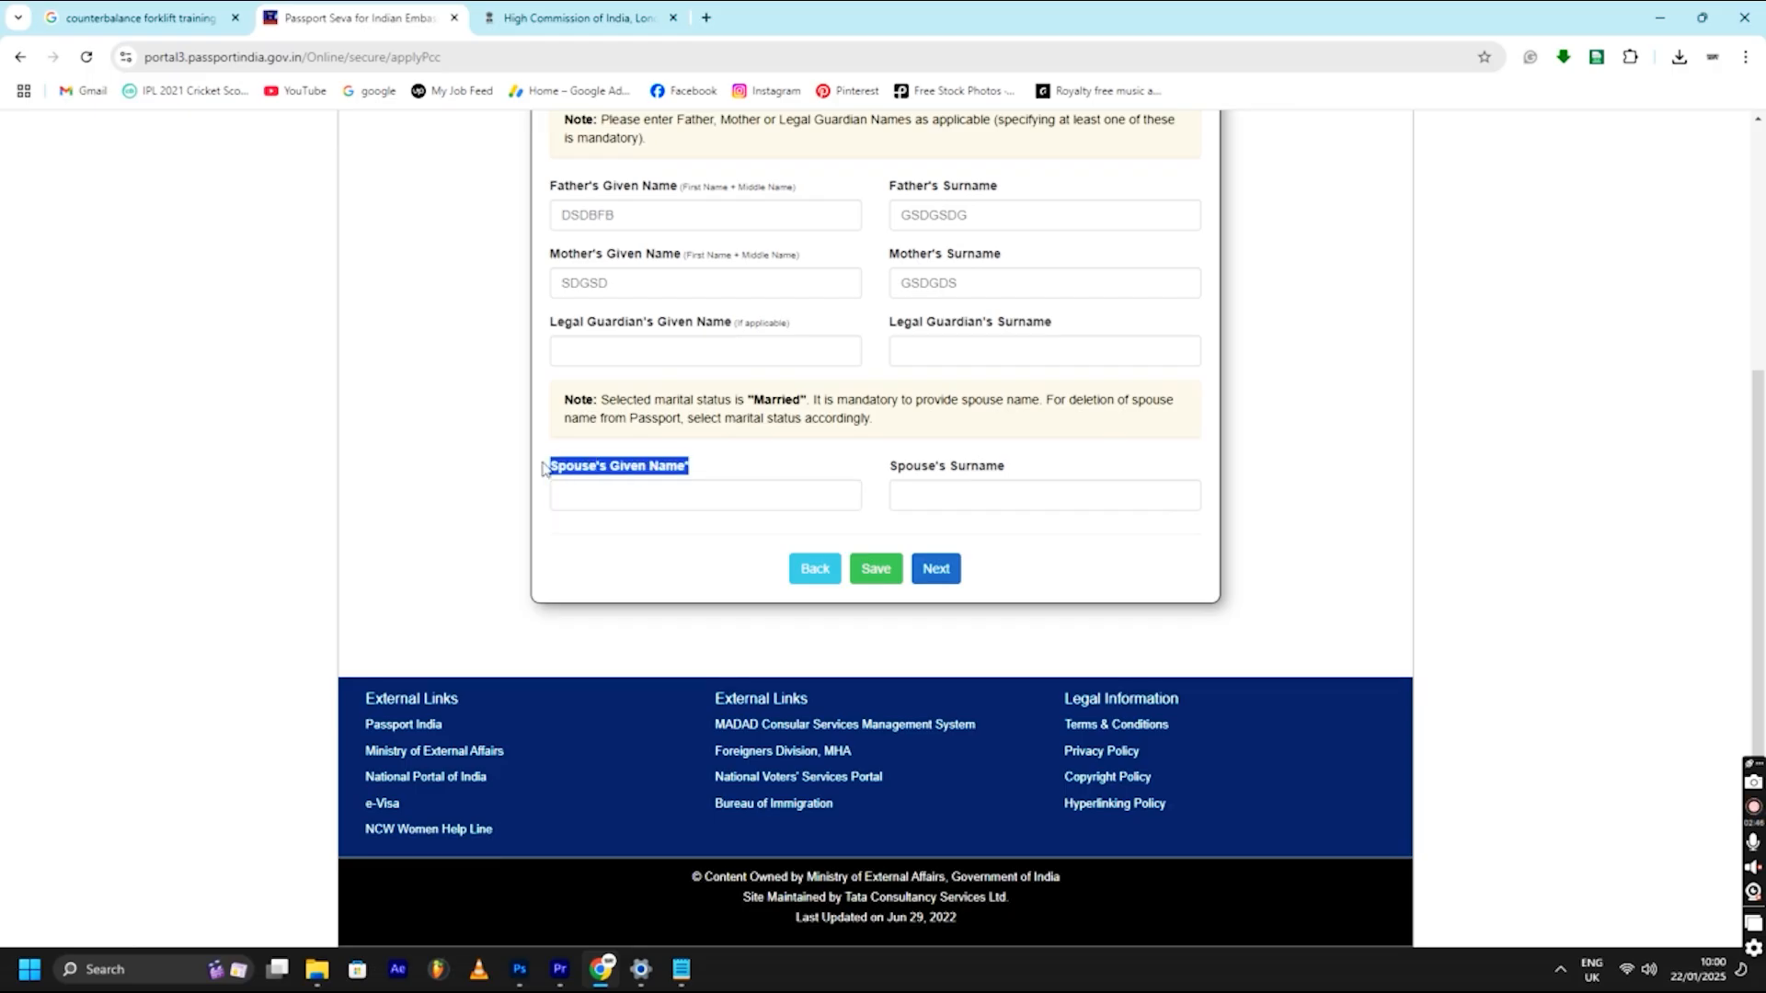
left_click(671, 490)
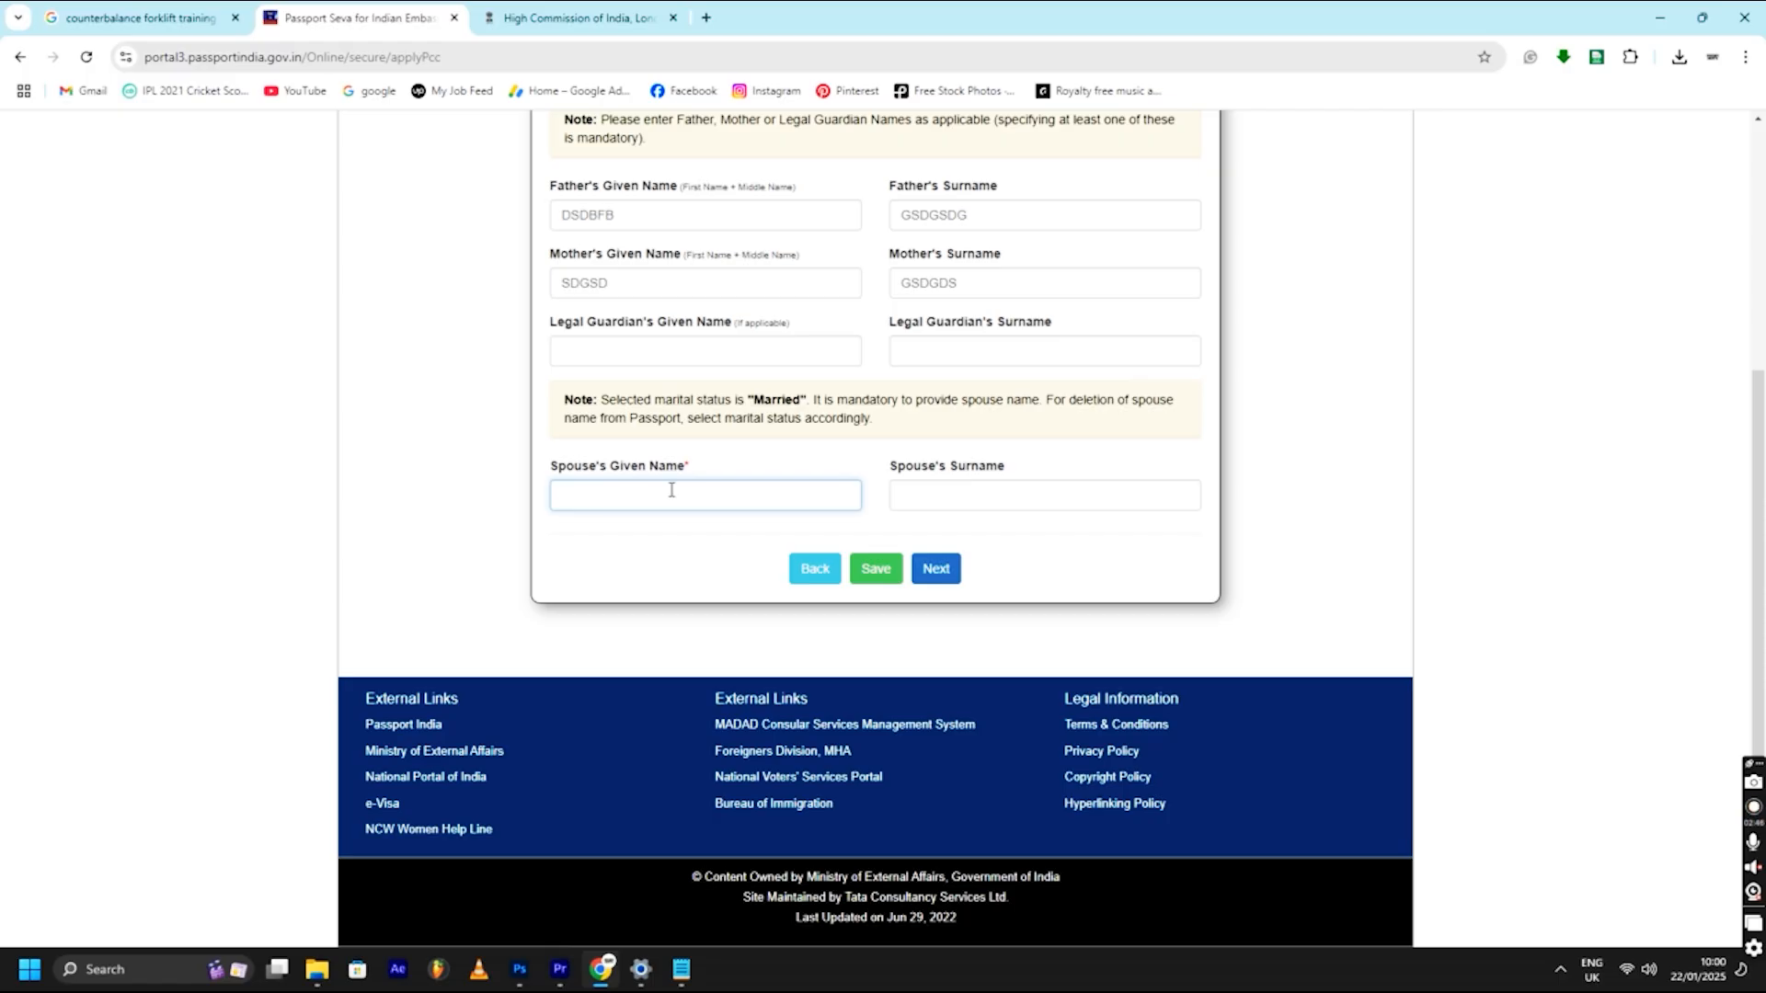
type("GSDGSDG")
left_click(969, 493)
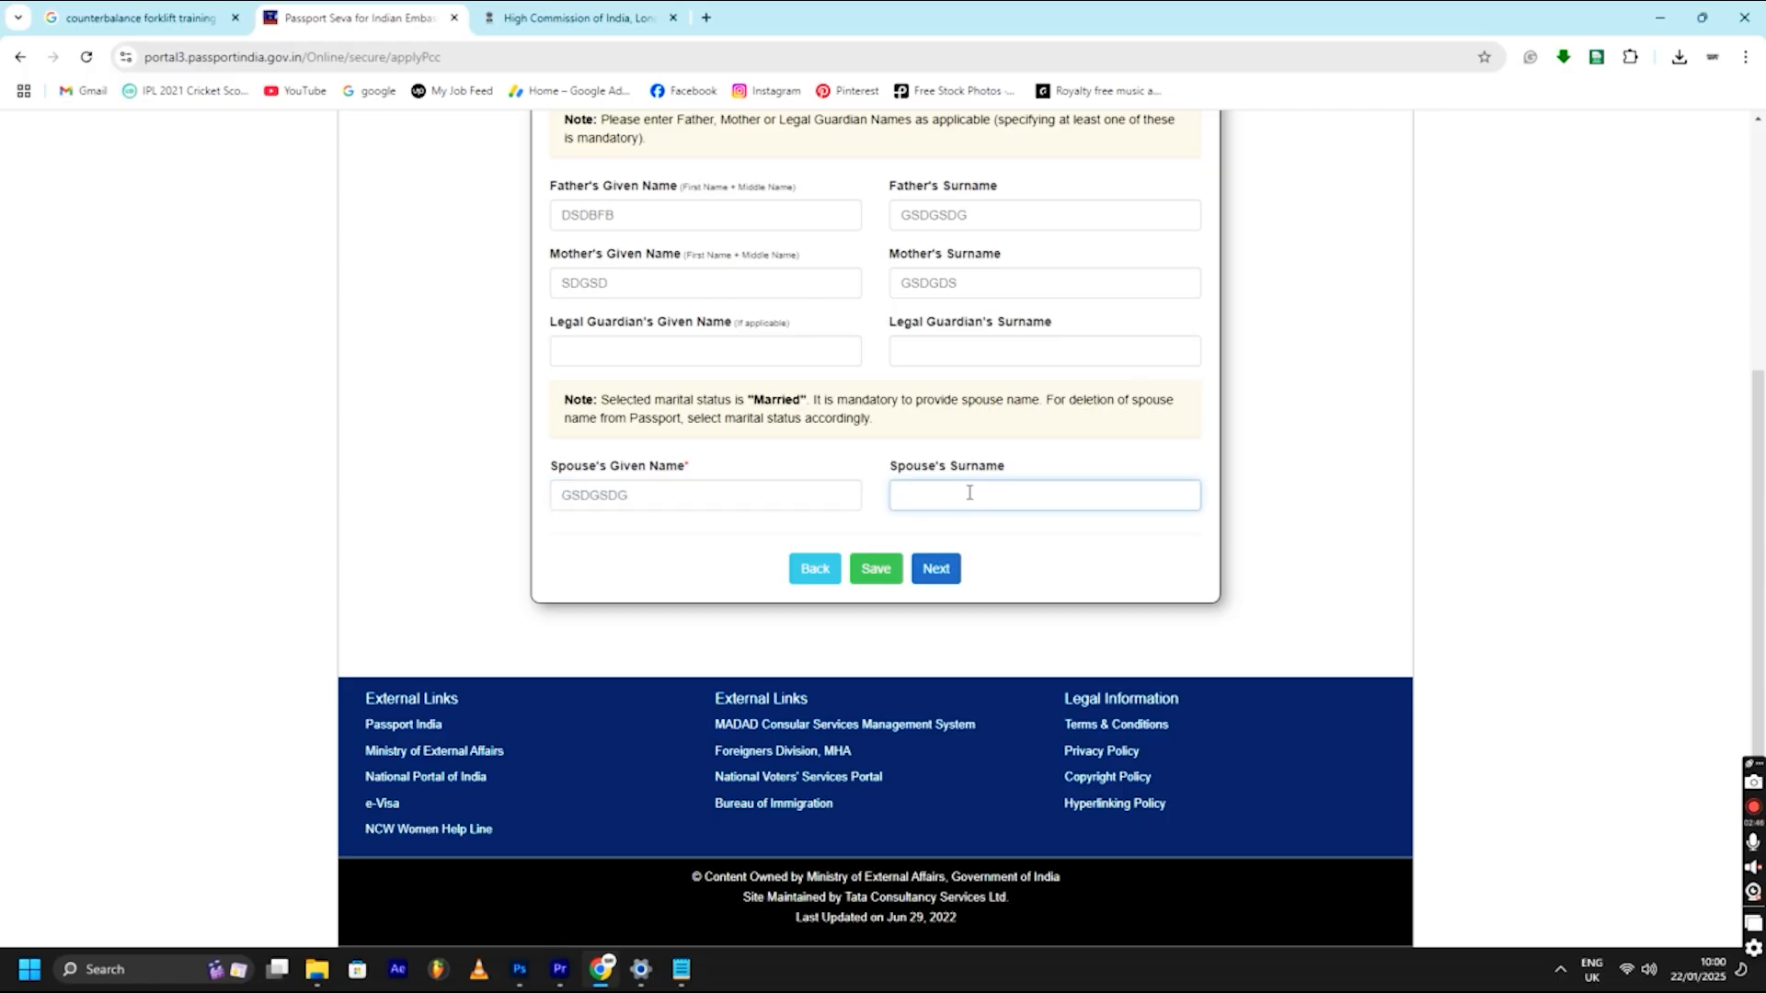
type("GDSDG")
left_click_drag(713, 471, 531, 474)
left_click(651, 495)
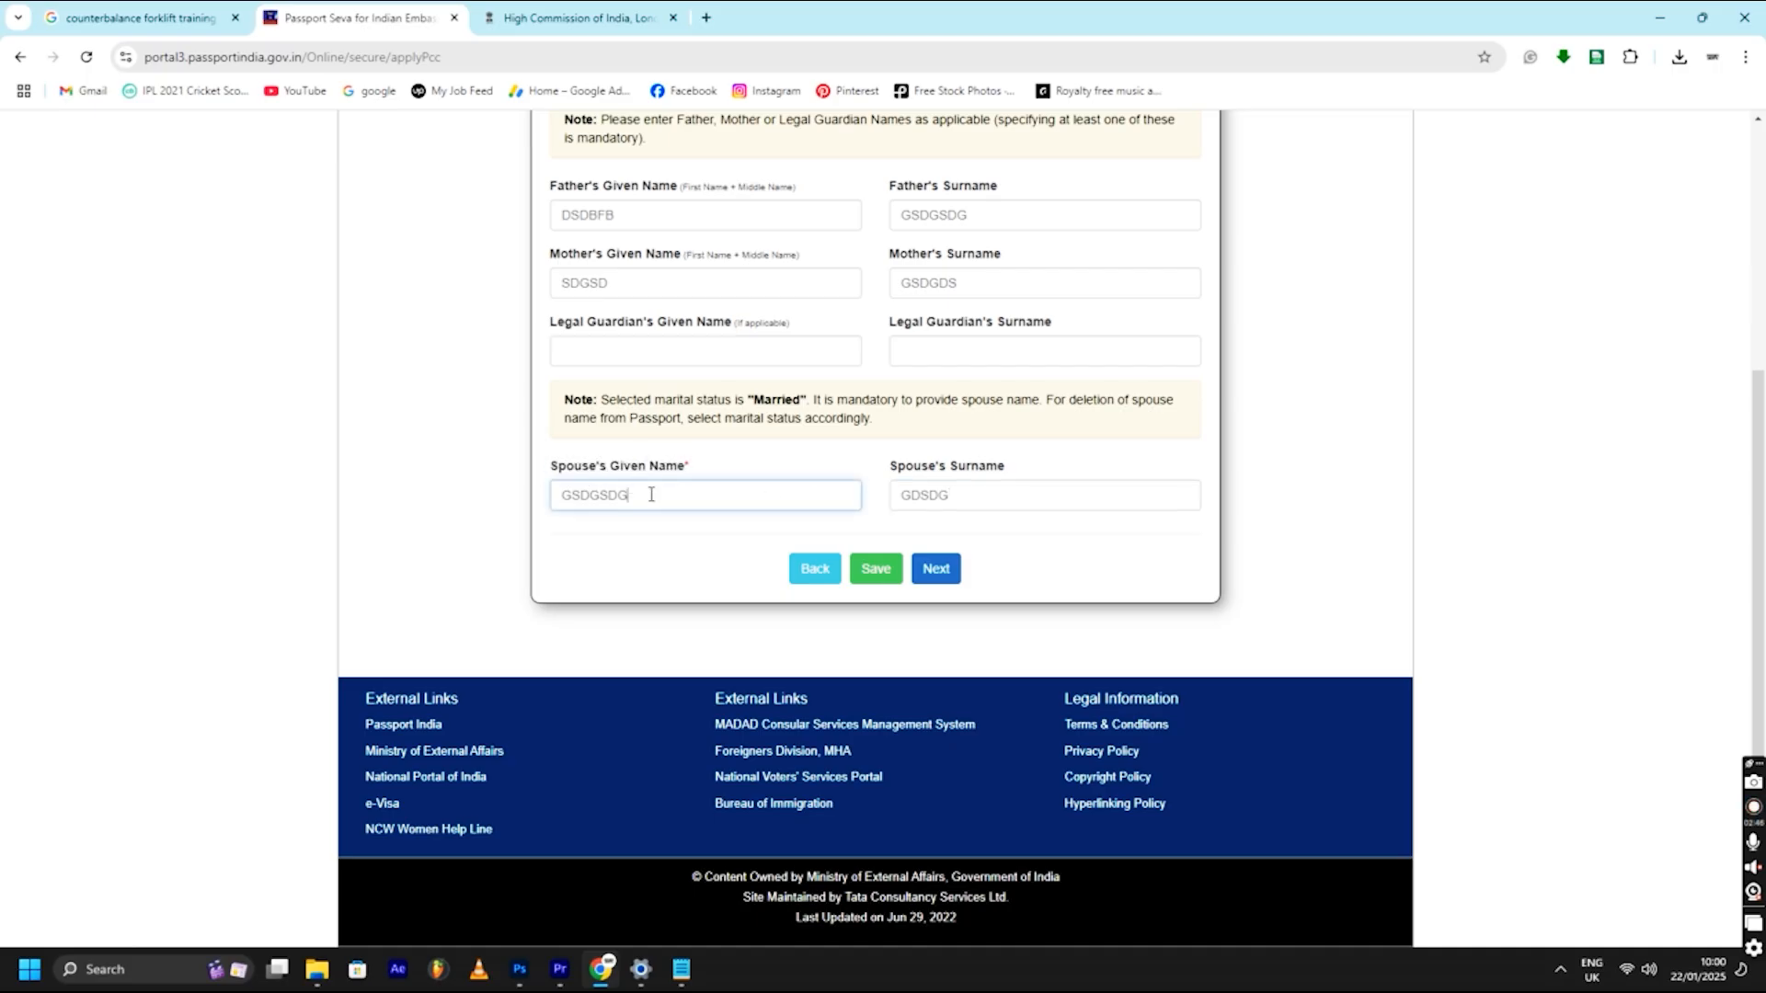
- Continue to address details and enter the house/street and village/town/city
left_click(936, 569)
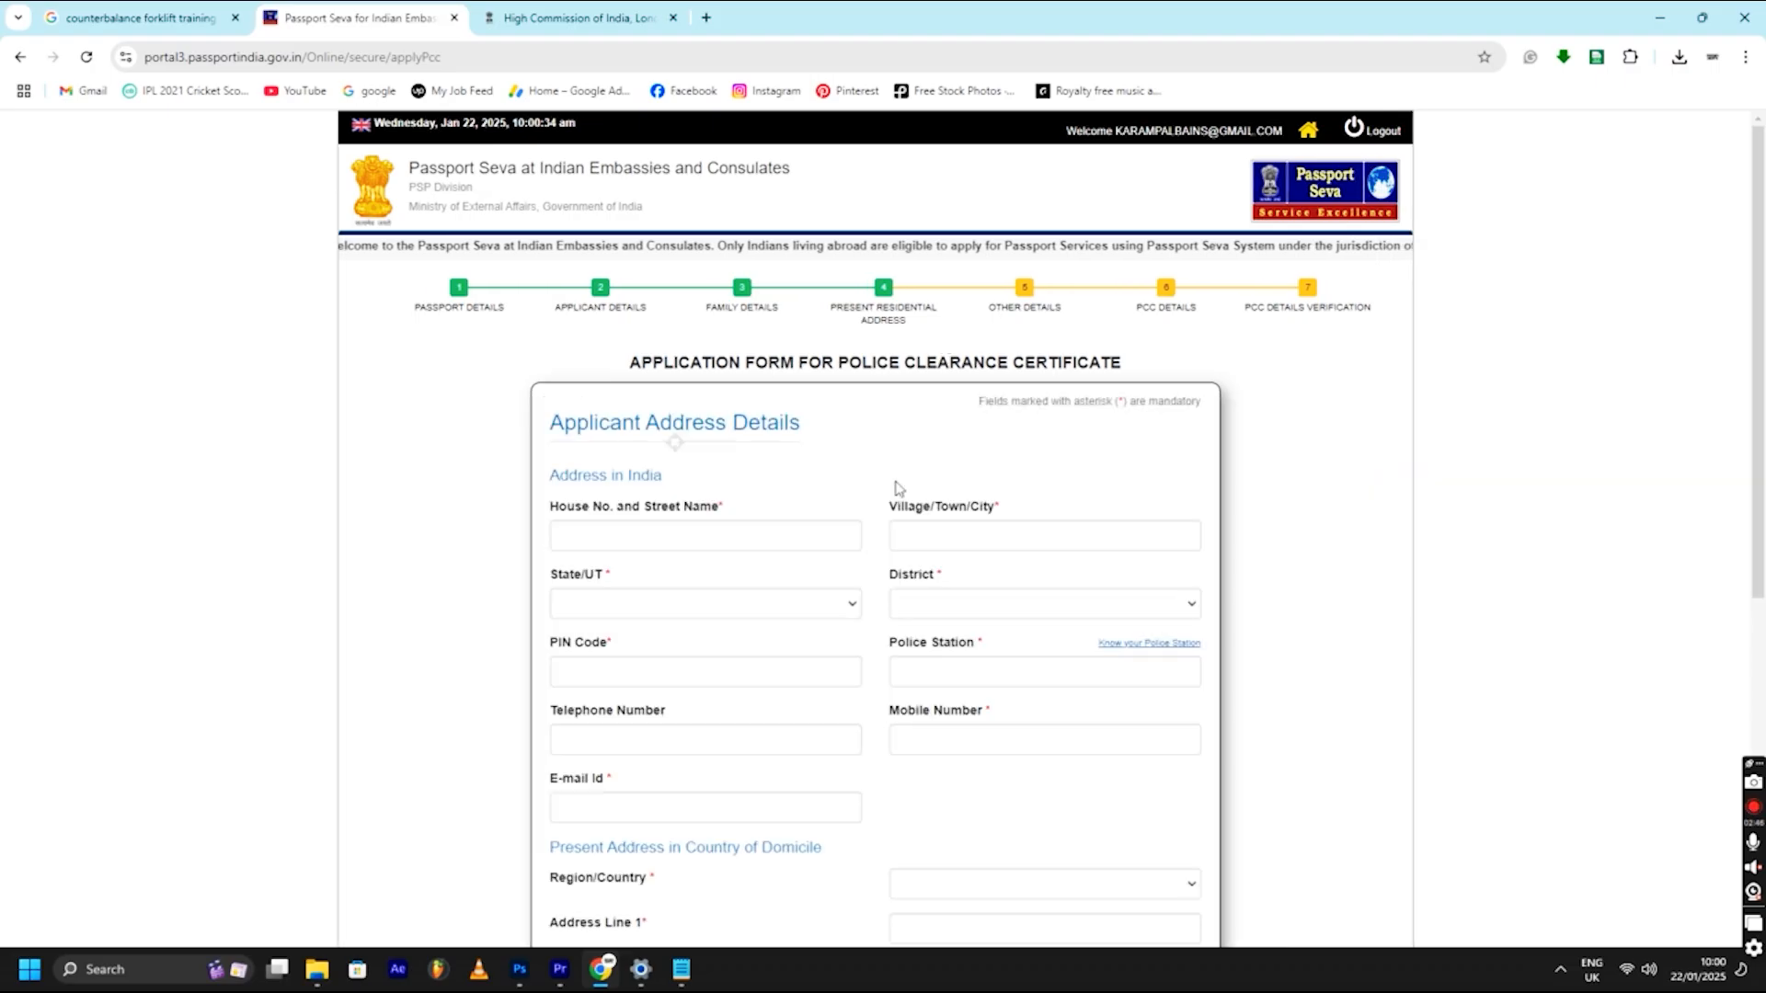
left_click(668, 354)
type("DSGDSG")
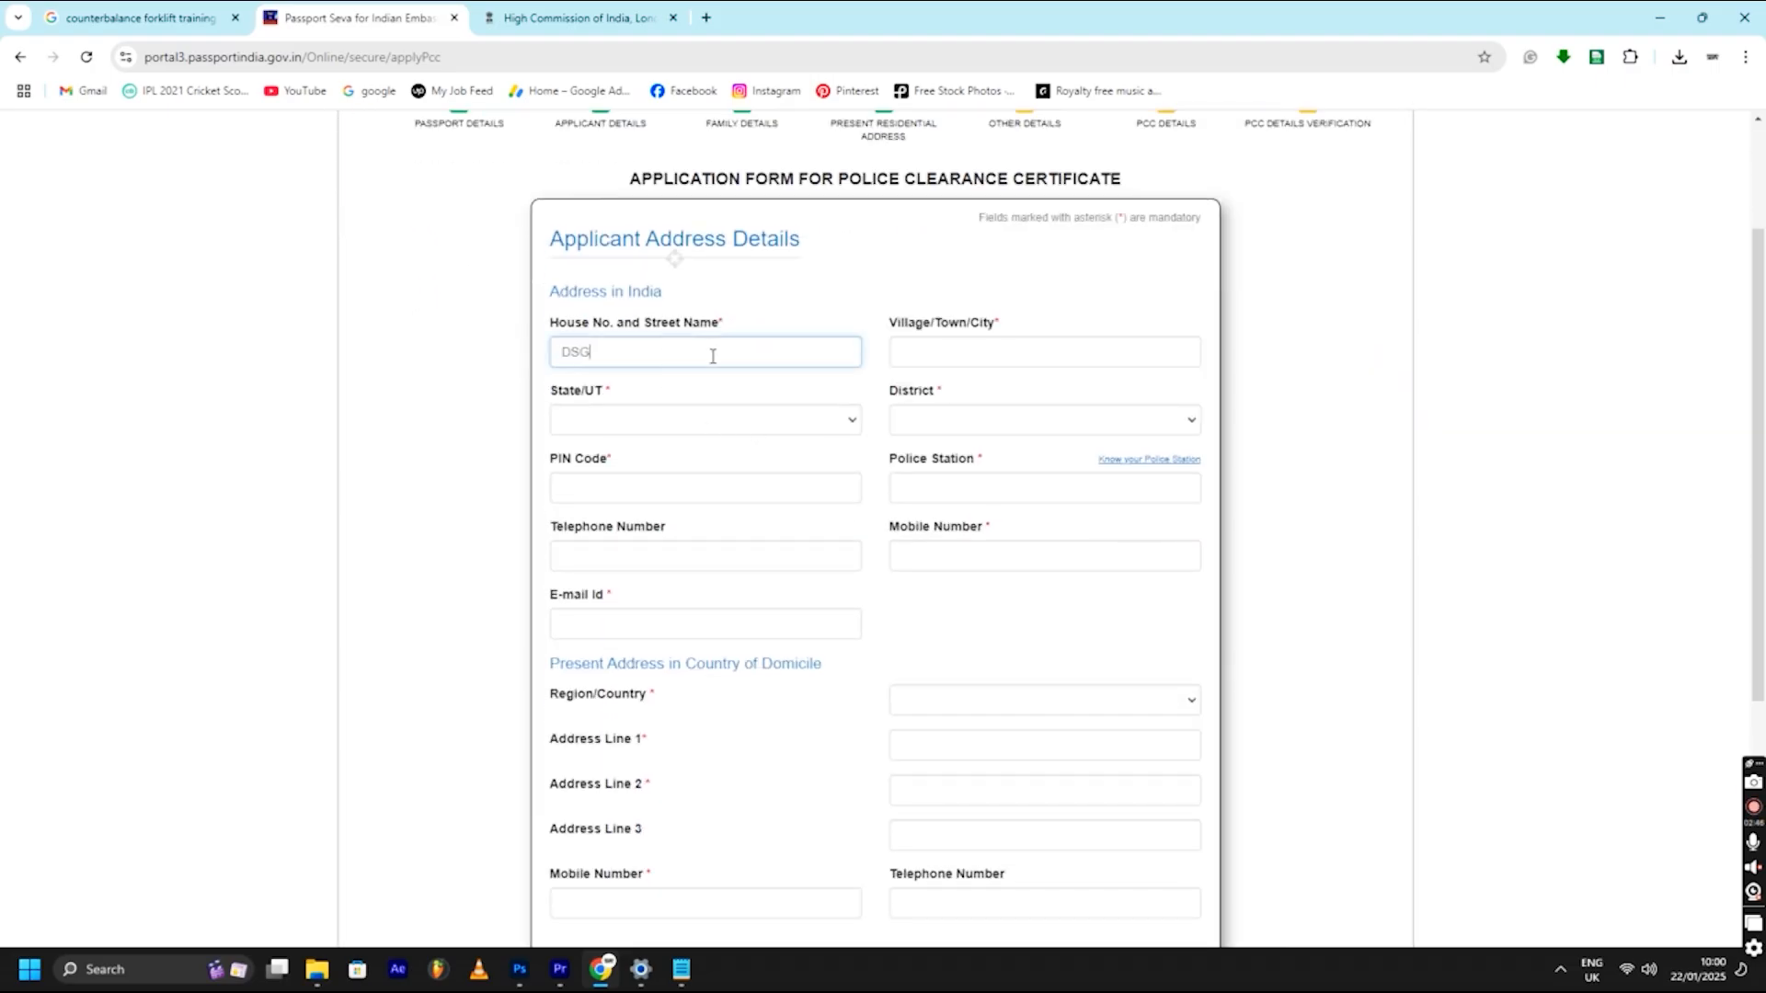
left_click(983, 362)
type("SDGDSG")
- Choose state Rajasthan, district Balotra, and the matching PIN code and police station
left_click(682, 422)
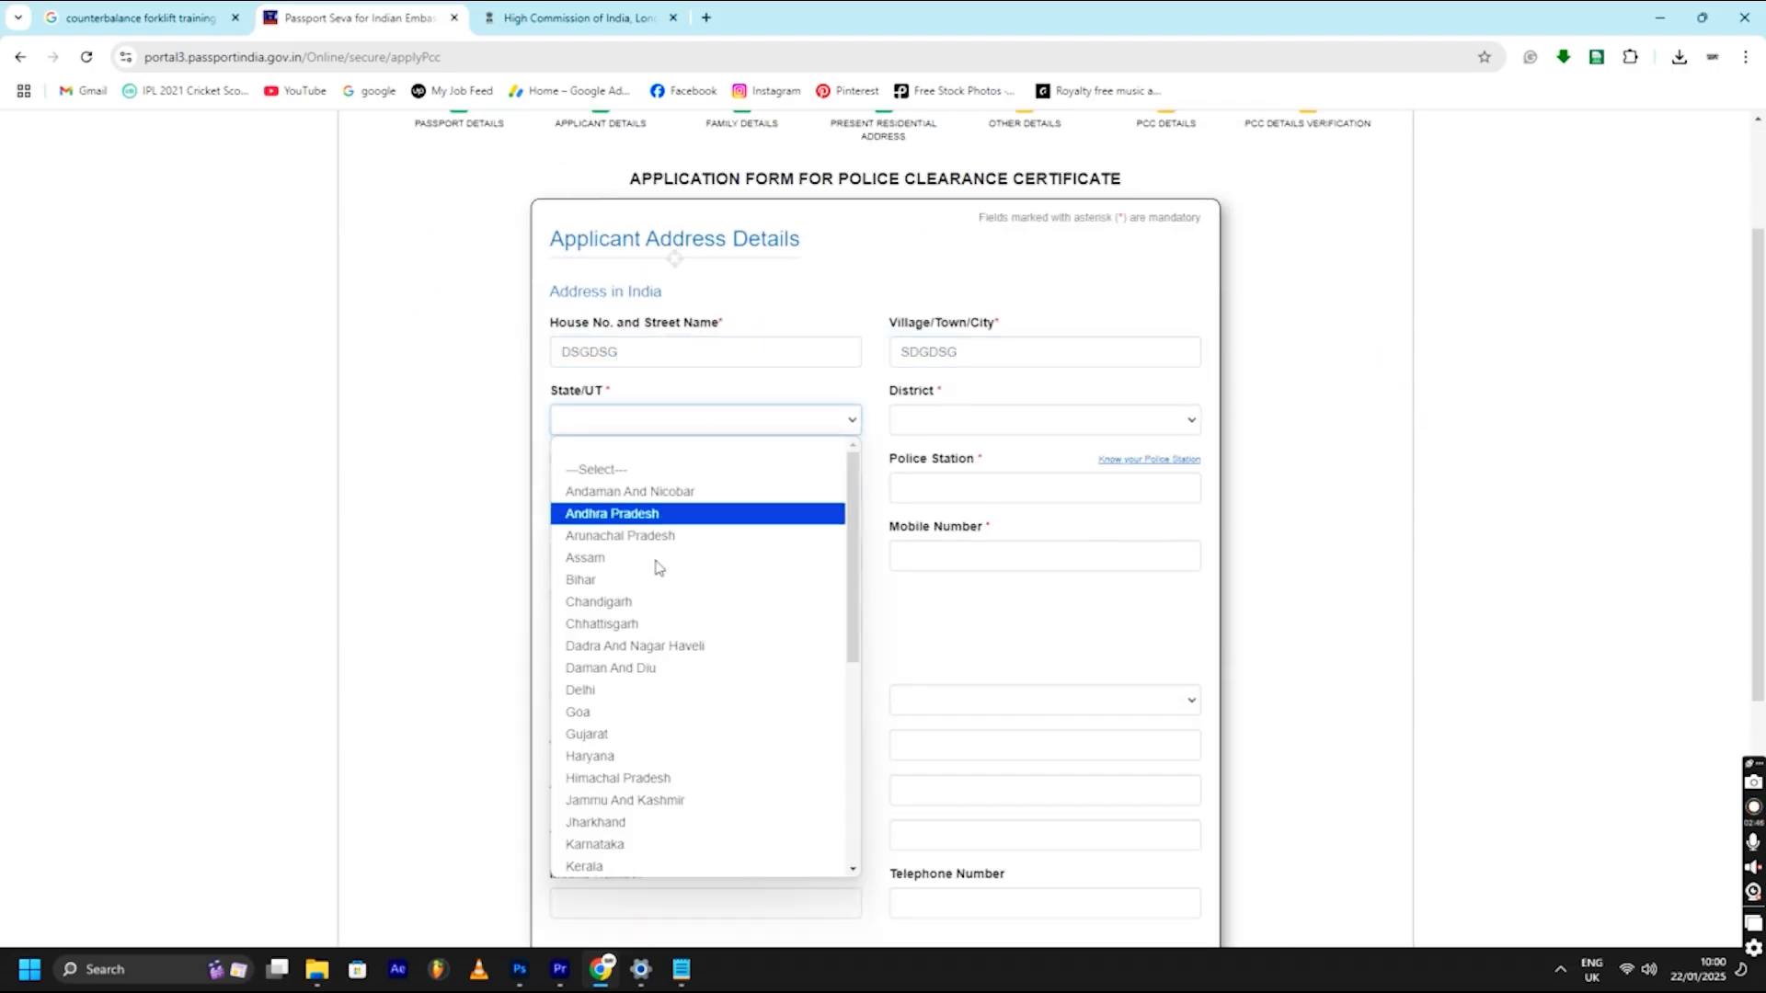
scroll(659, 607, "down", 4)
left_click(625, 861)
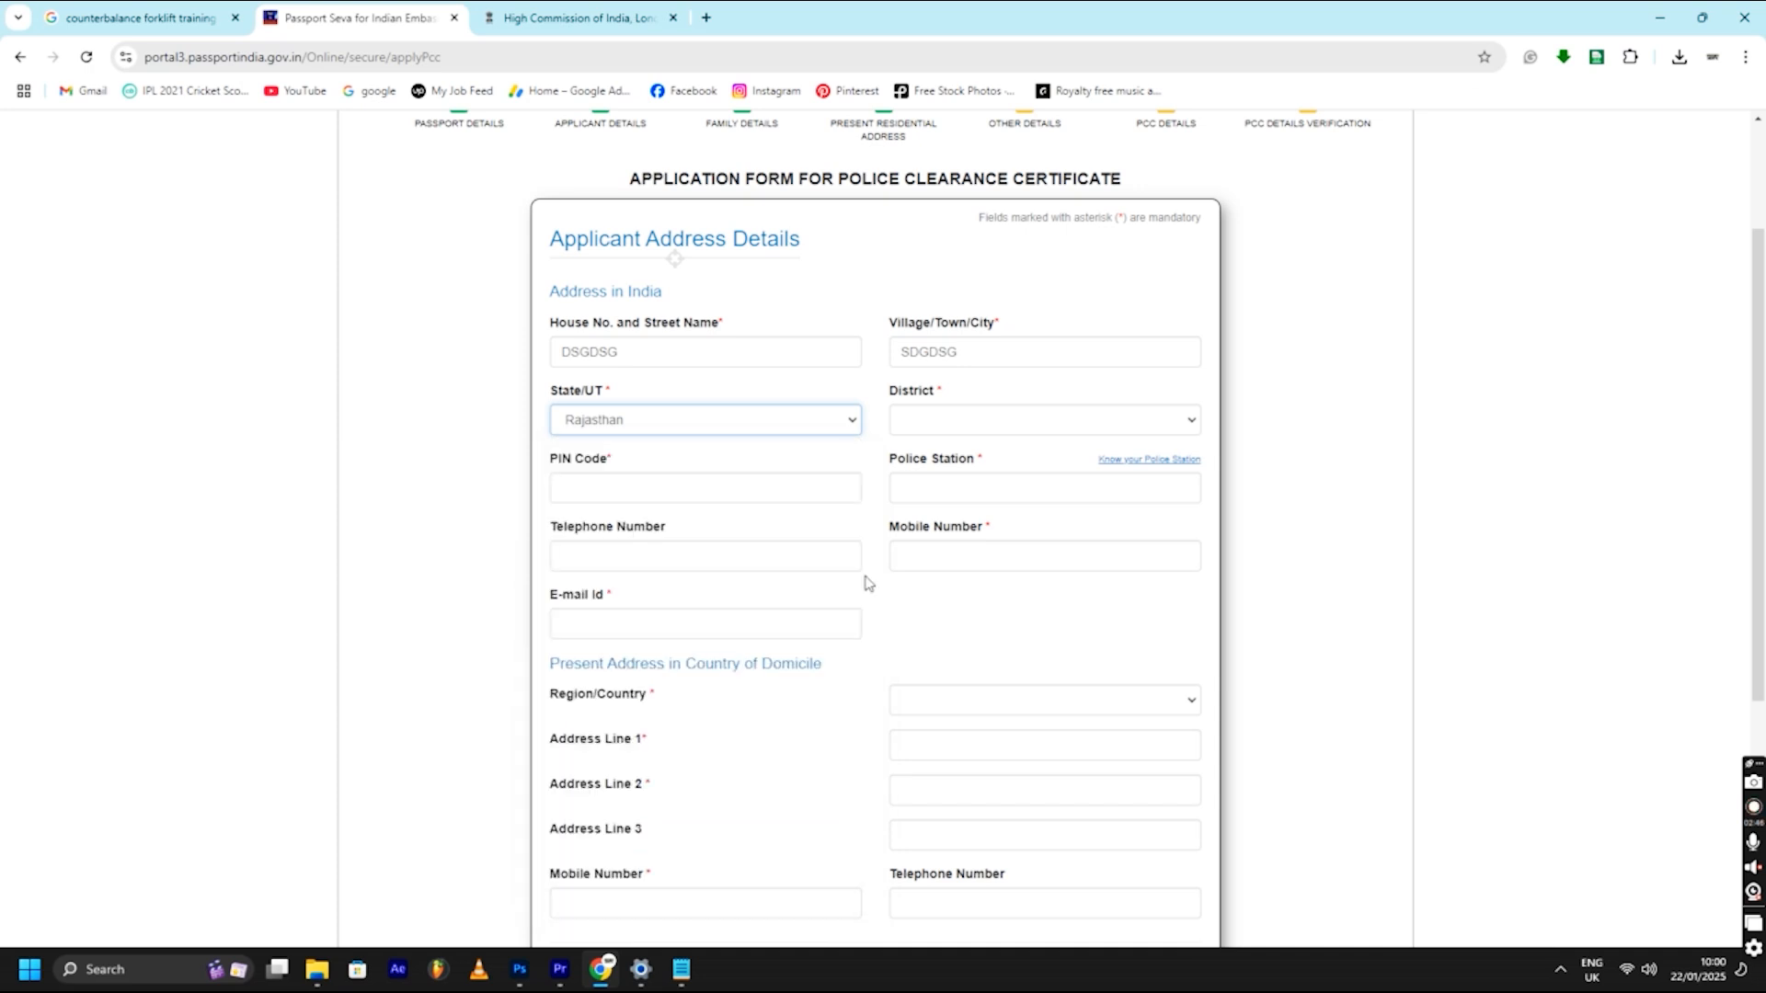
left_click(963, 422)
left_click(1016, 533)
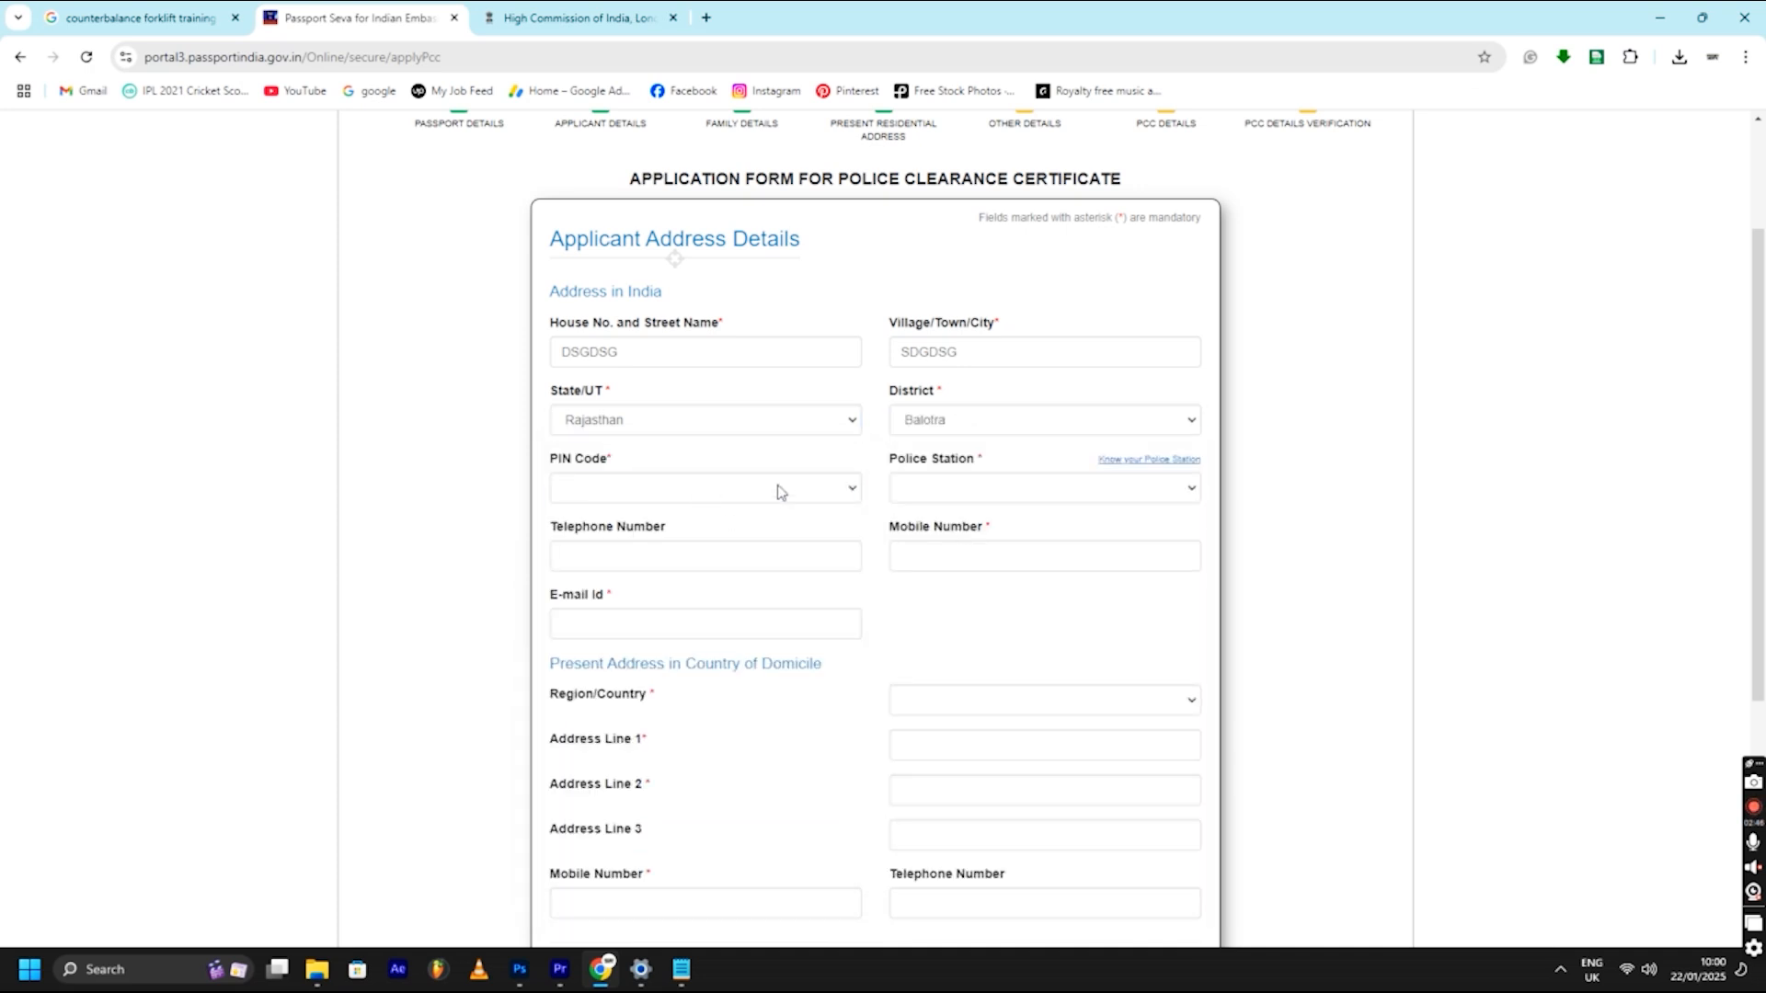
left_click(777, 493)
left_click(729, 604)
left_click(959, 489)
left_click(962, 649)
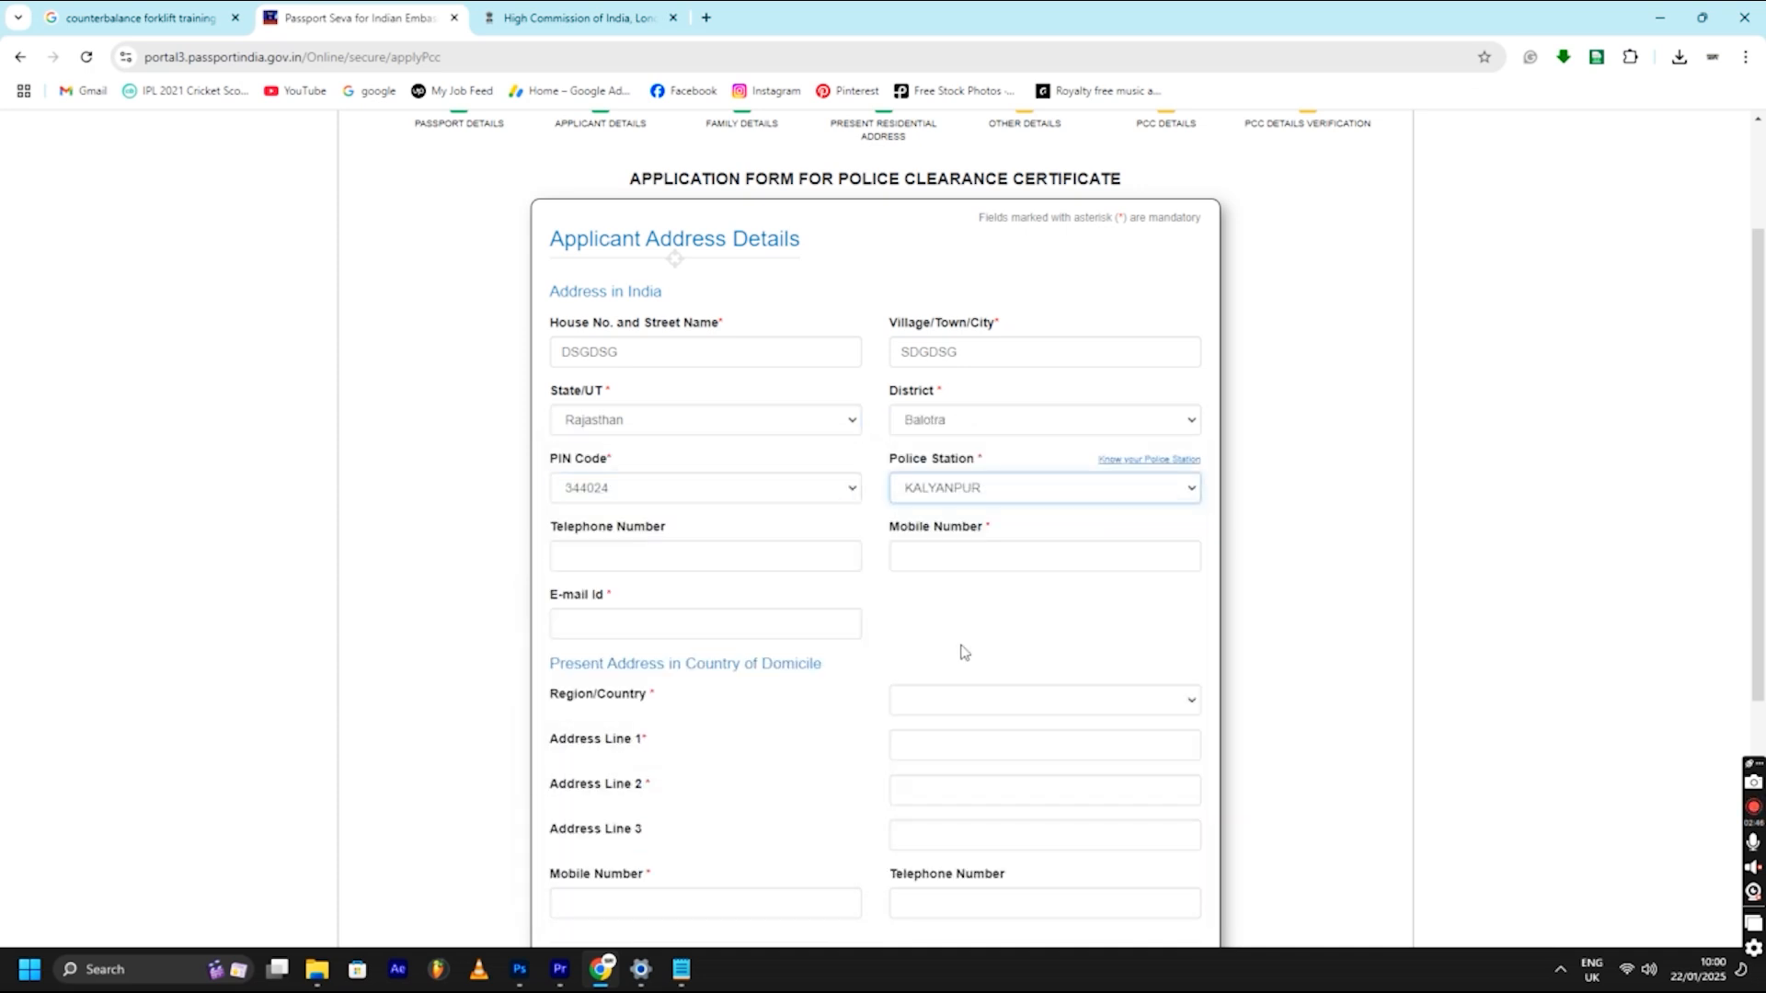
- Enter the mobile number and e-mail address, correcting the e-mail so it validates
left_click(775, 554)
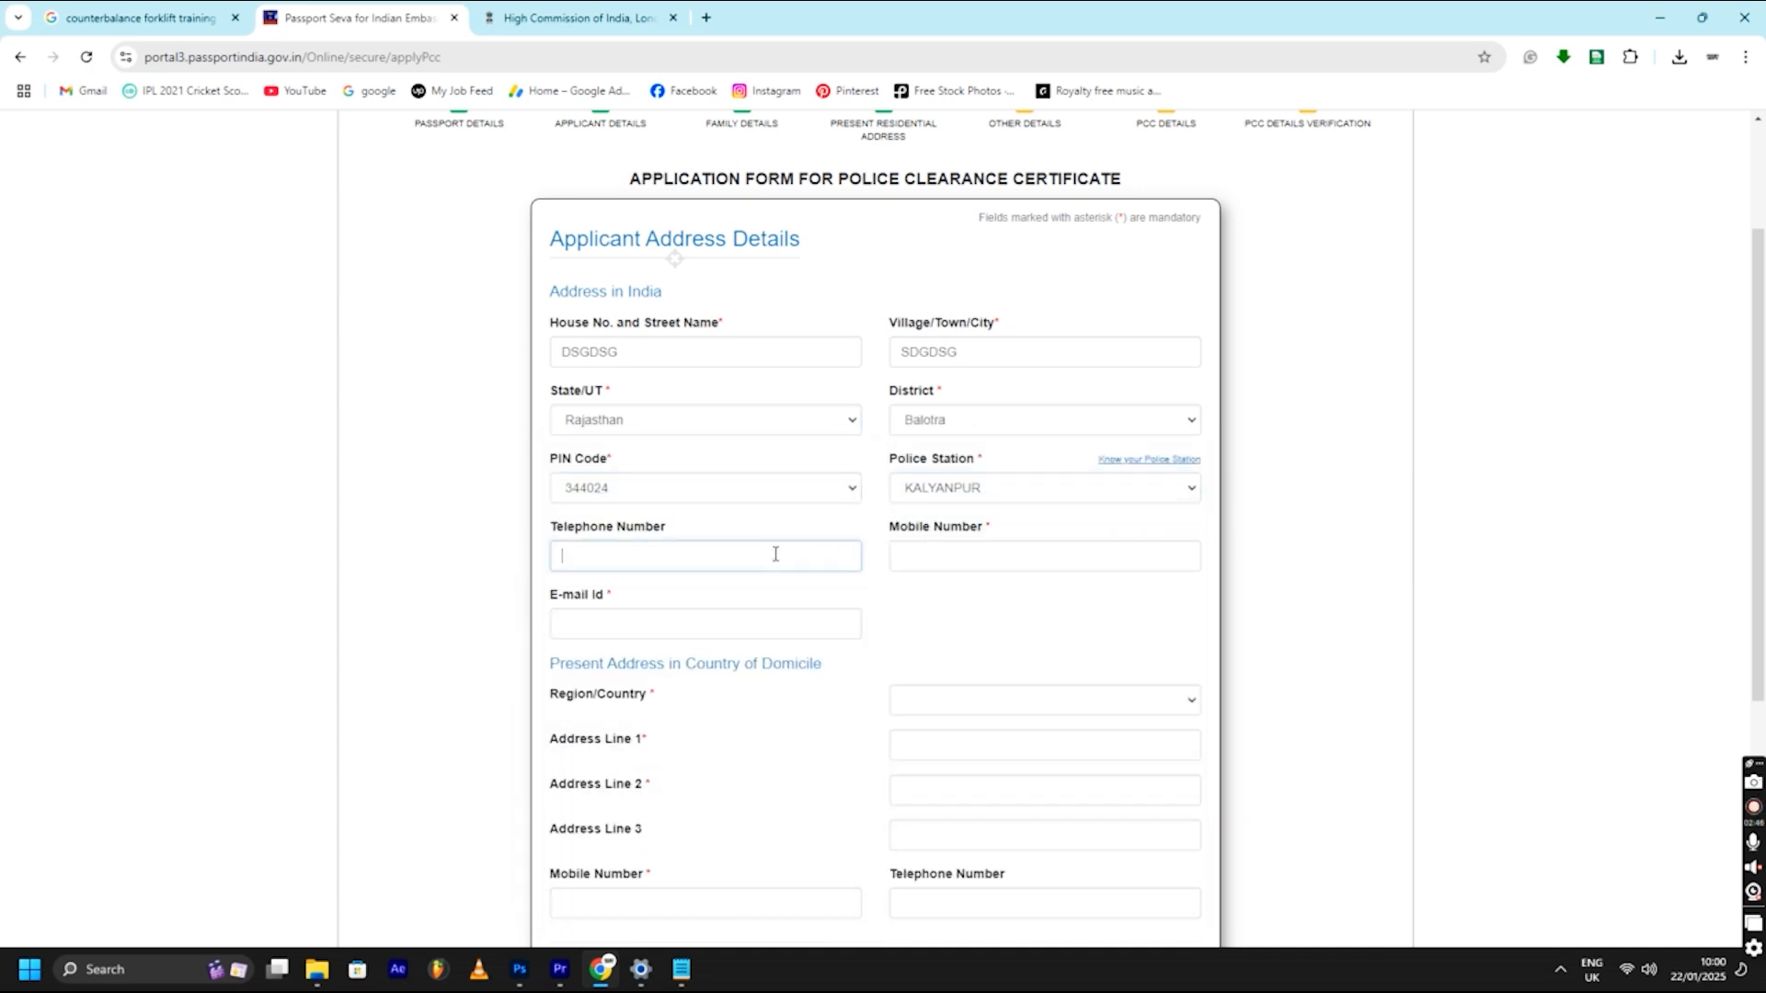
left_click(992, 563)
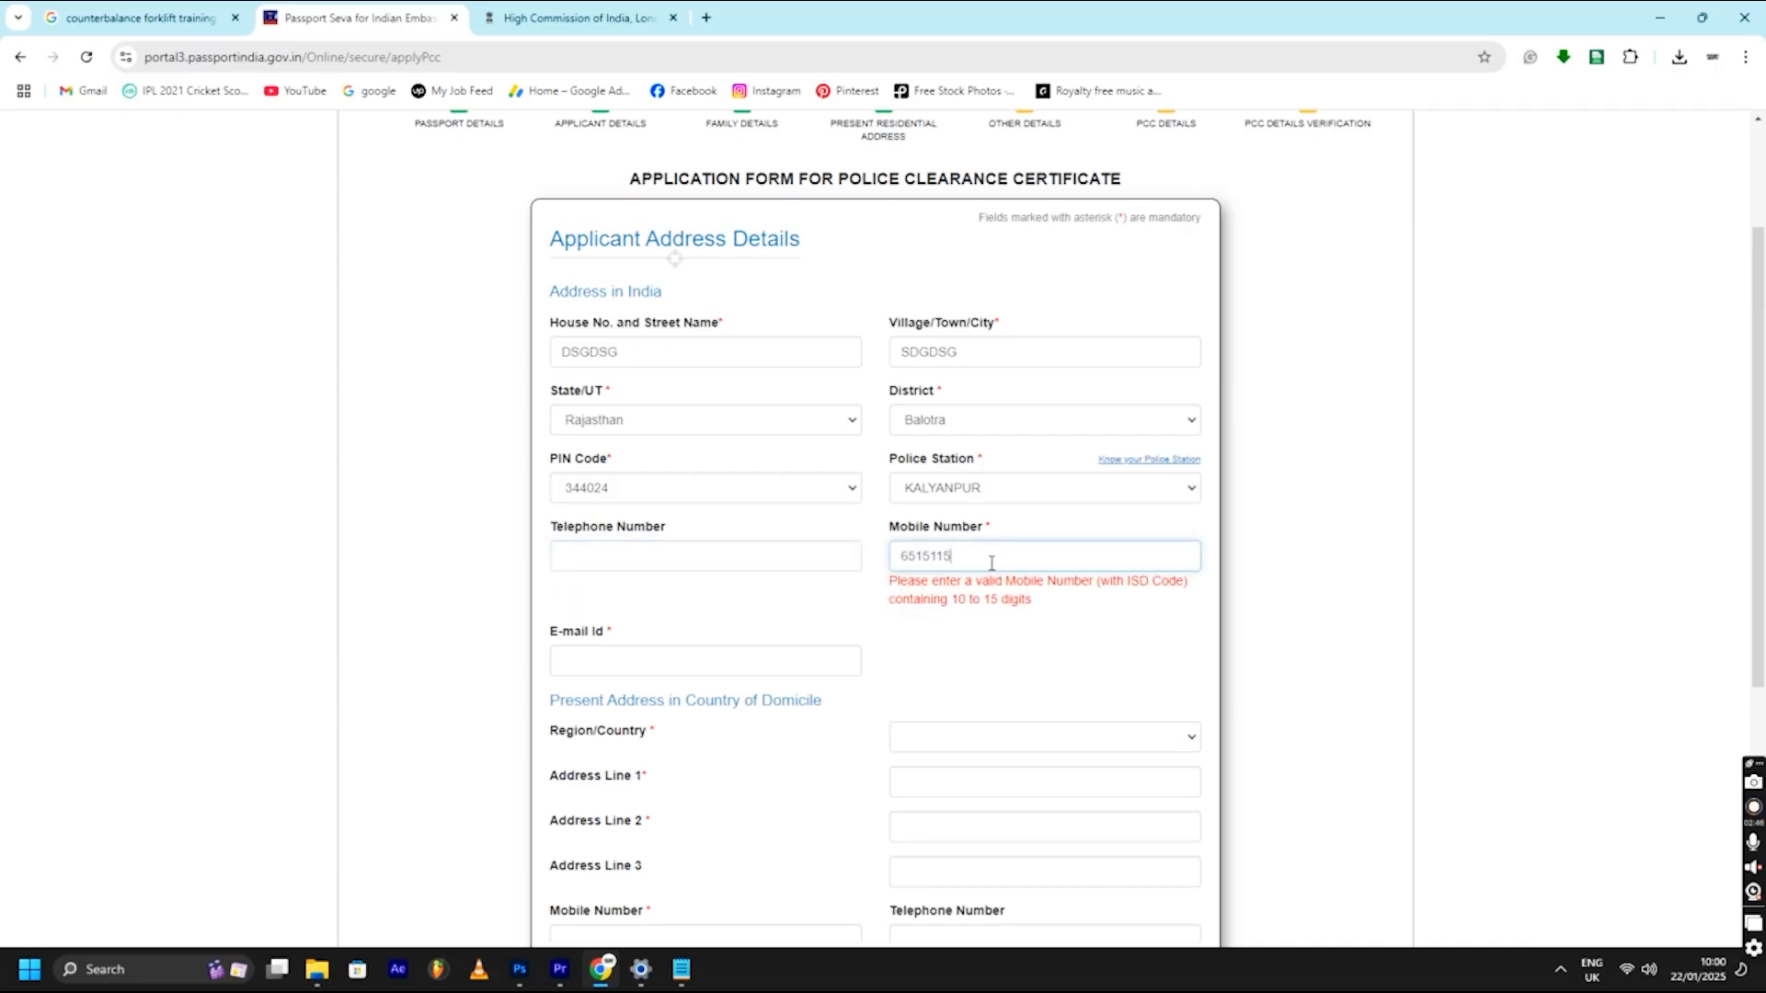
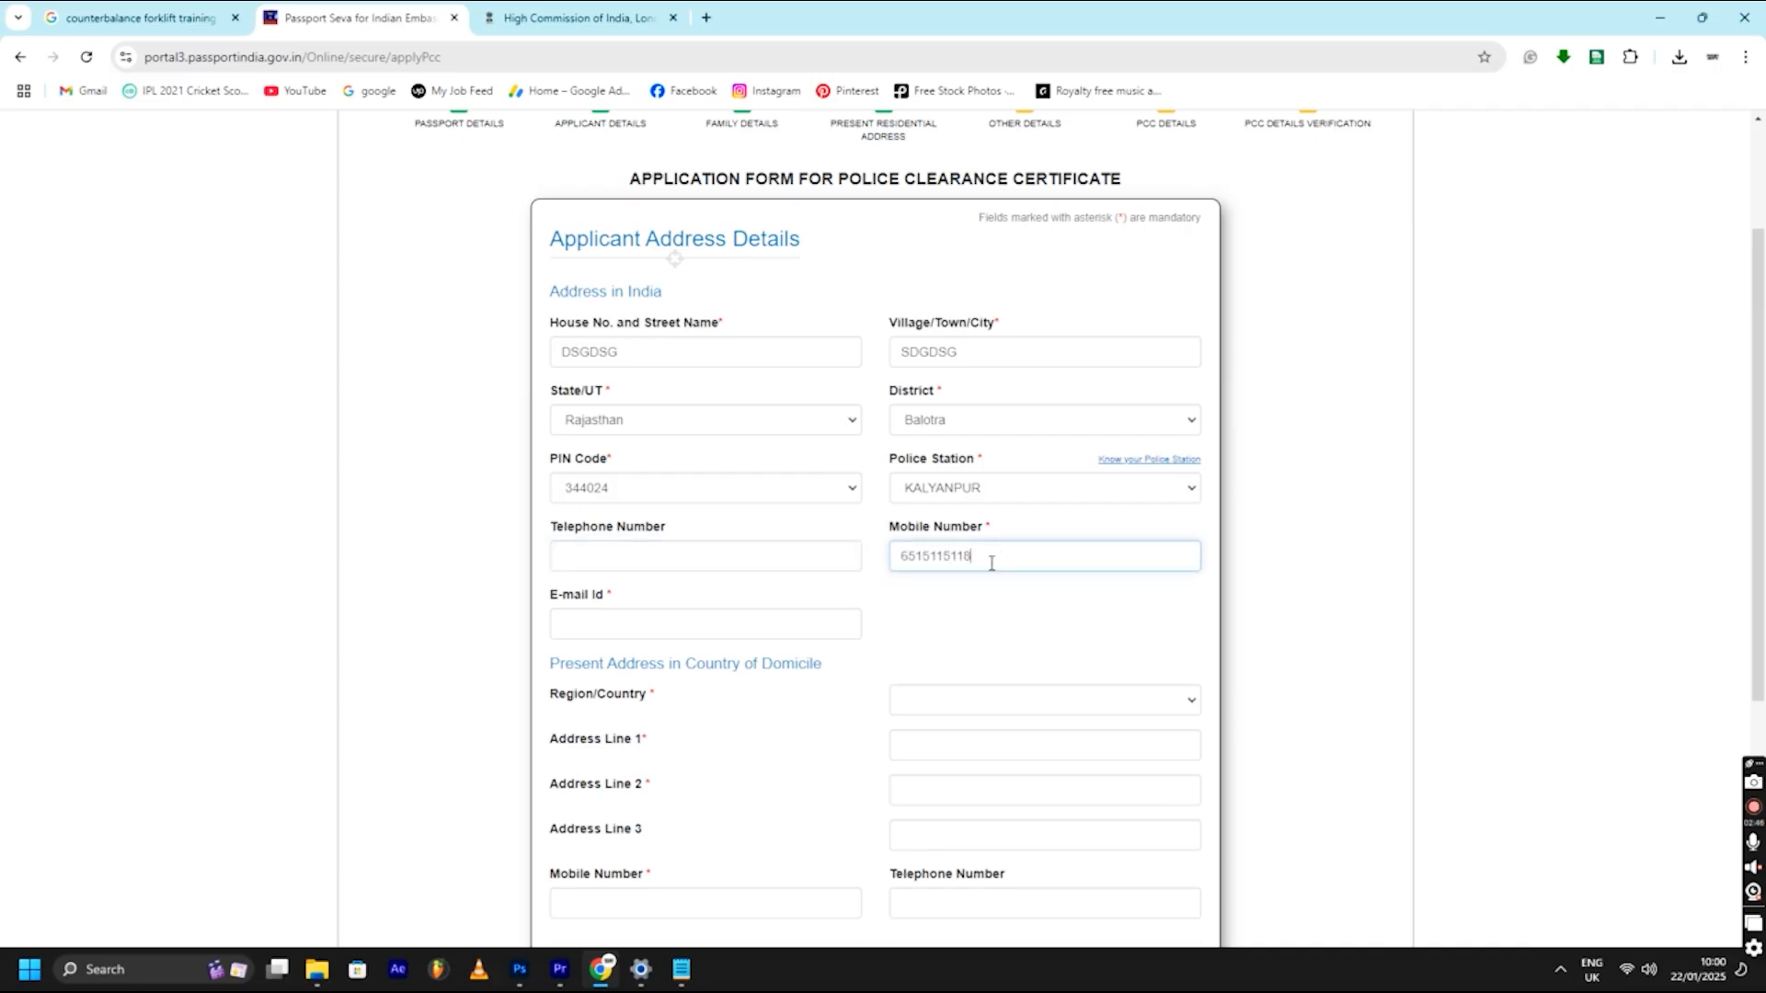
left_click(739, 631)
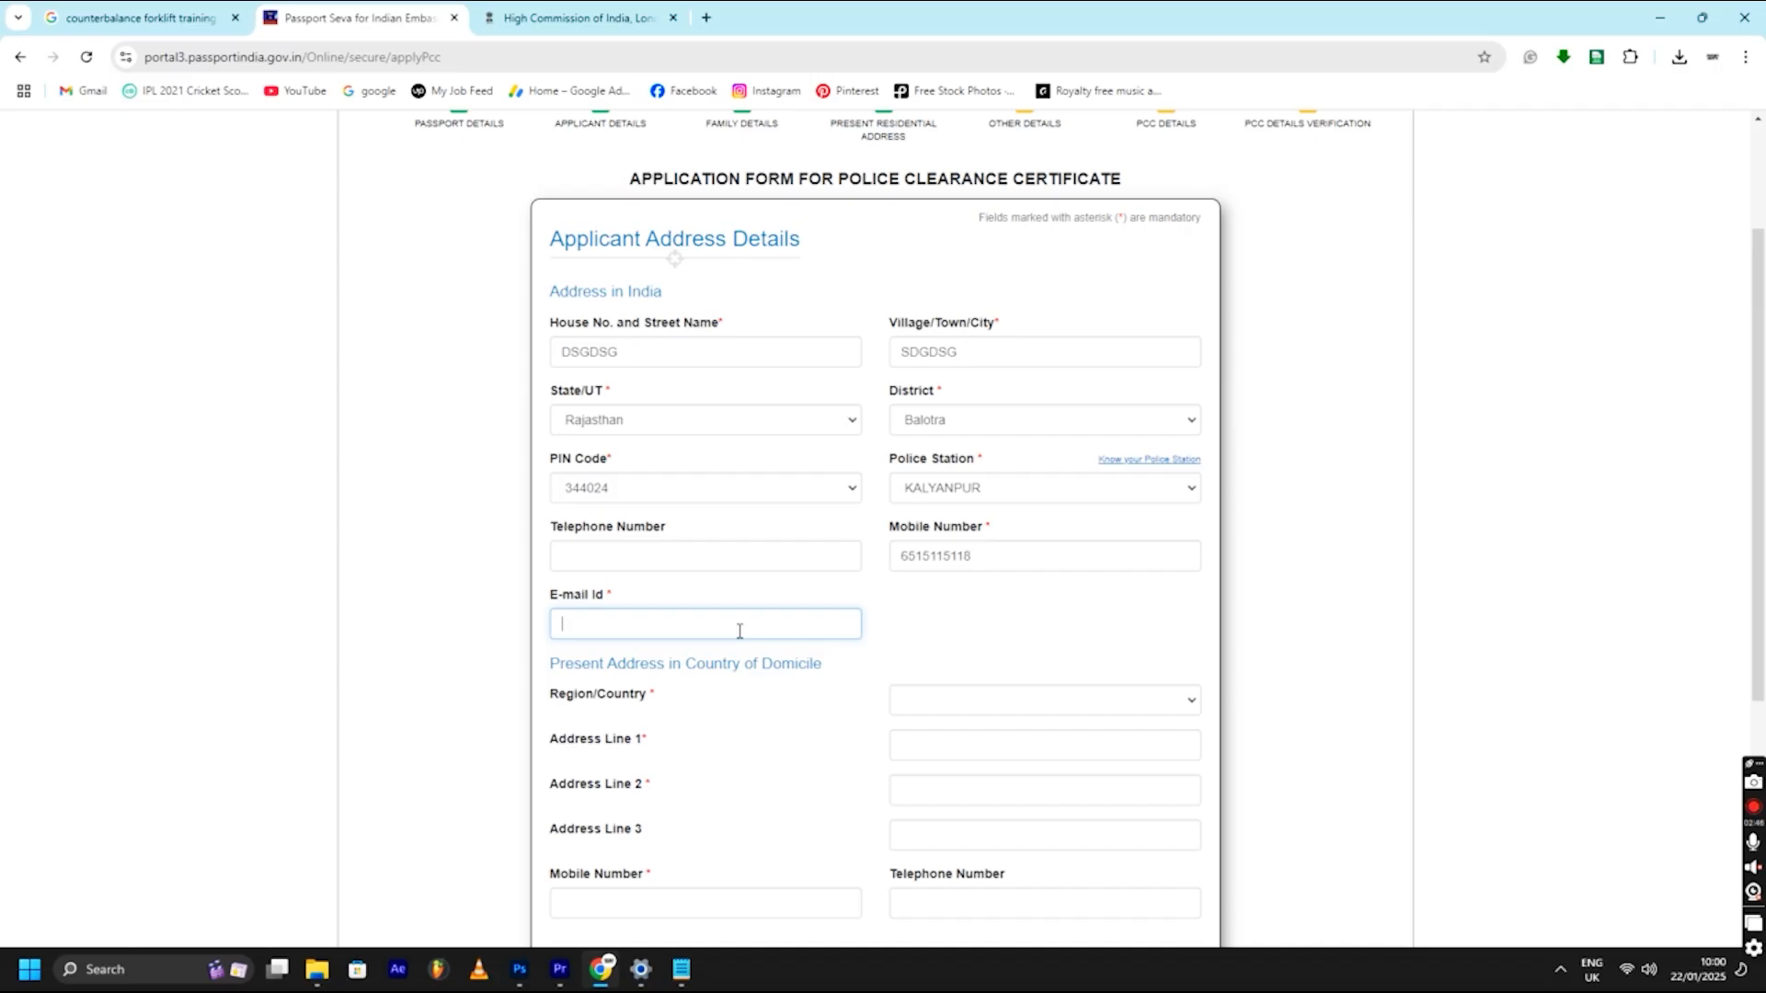
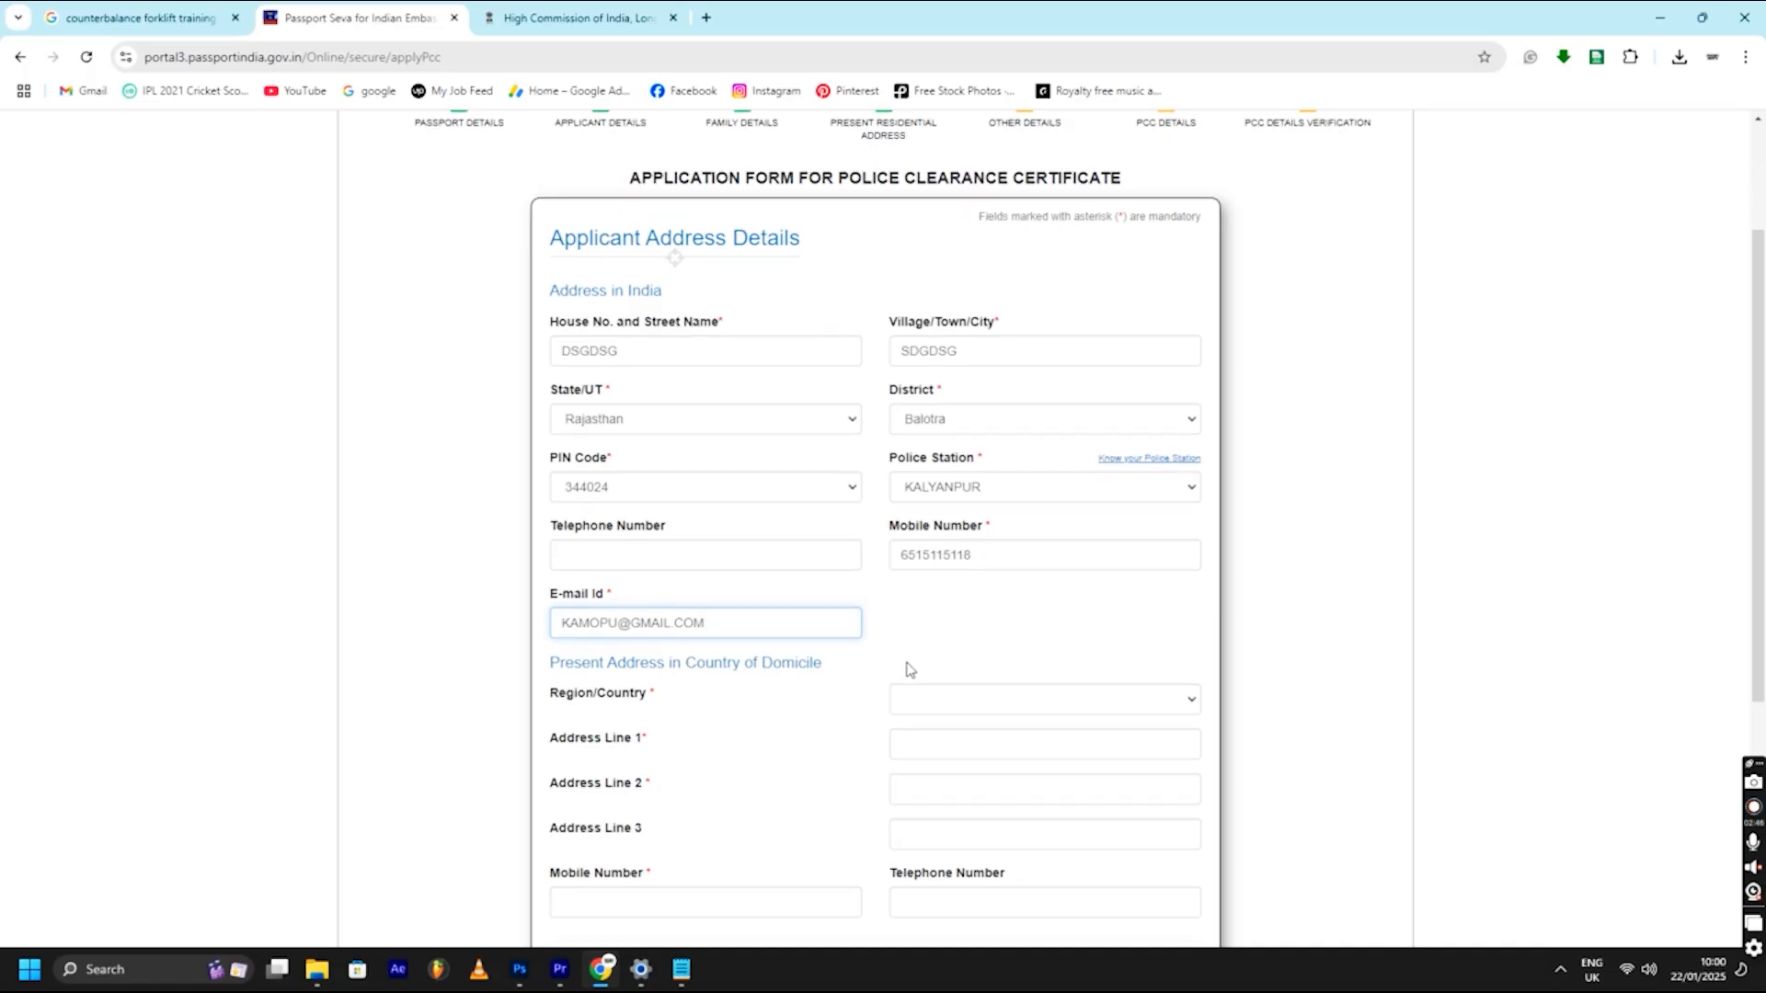
- Set the country of domicile to United Kingdom
scroll(809, 600, "down", 1)
left_click(970, 618)
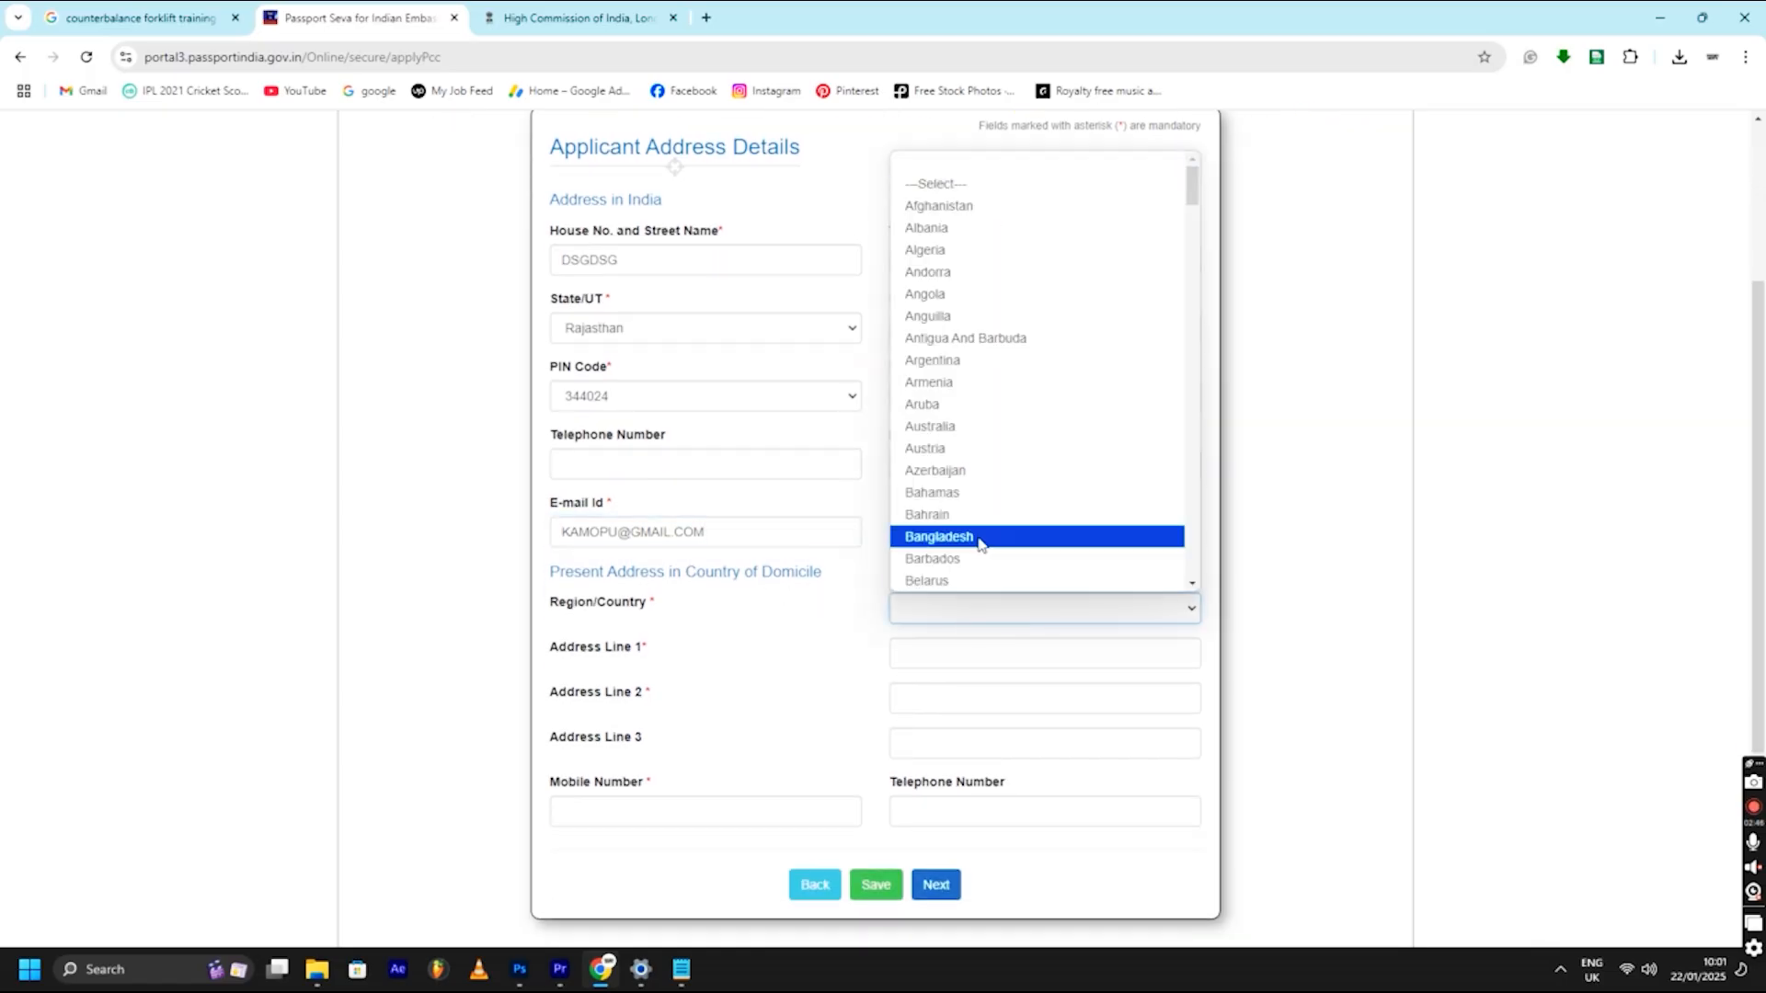
type("un")
key("Down")
key("Down")
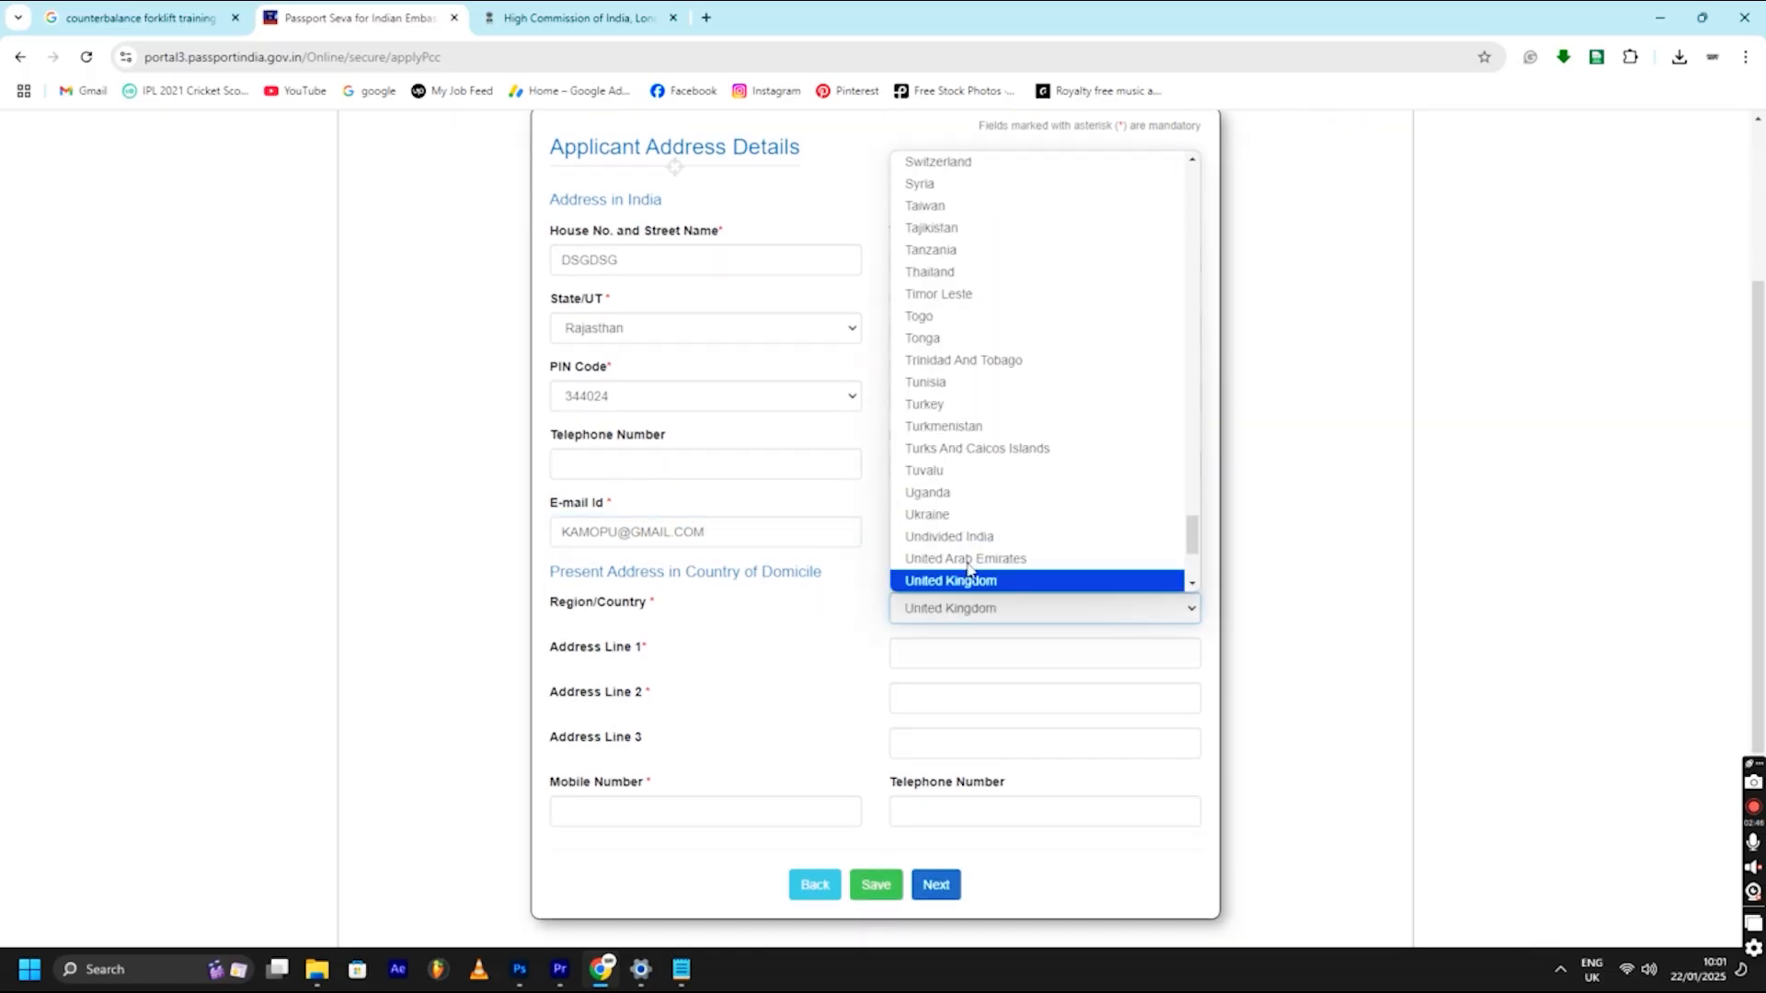
left_click(968, 581)
- Fill in UK address lines 1–3 and the domicile mobile number, then continue
left_click(944, 651)
type("FSDGDSG")
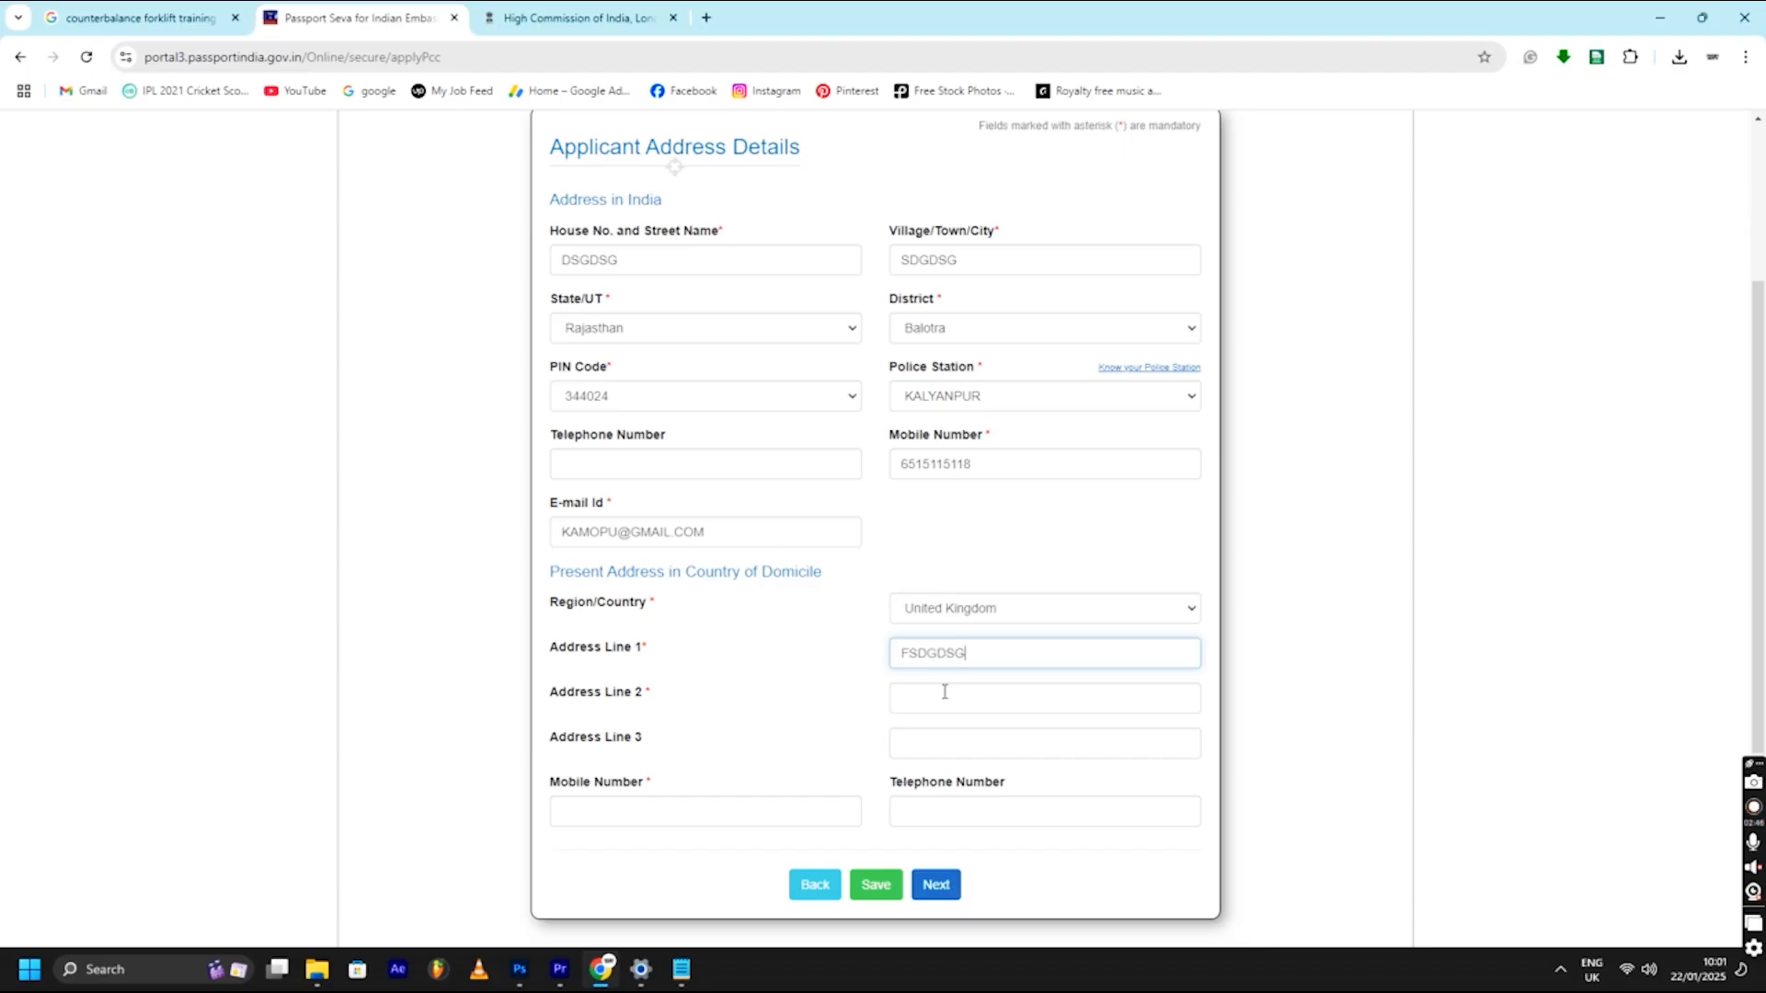
left_click(945, 692)
type("GSDGDS")
left_click(938, 743)
type("DGGDSGS")
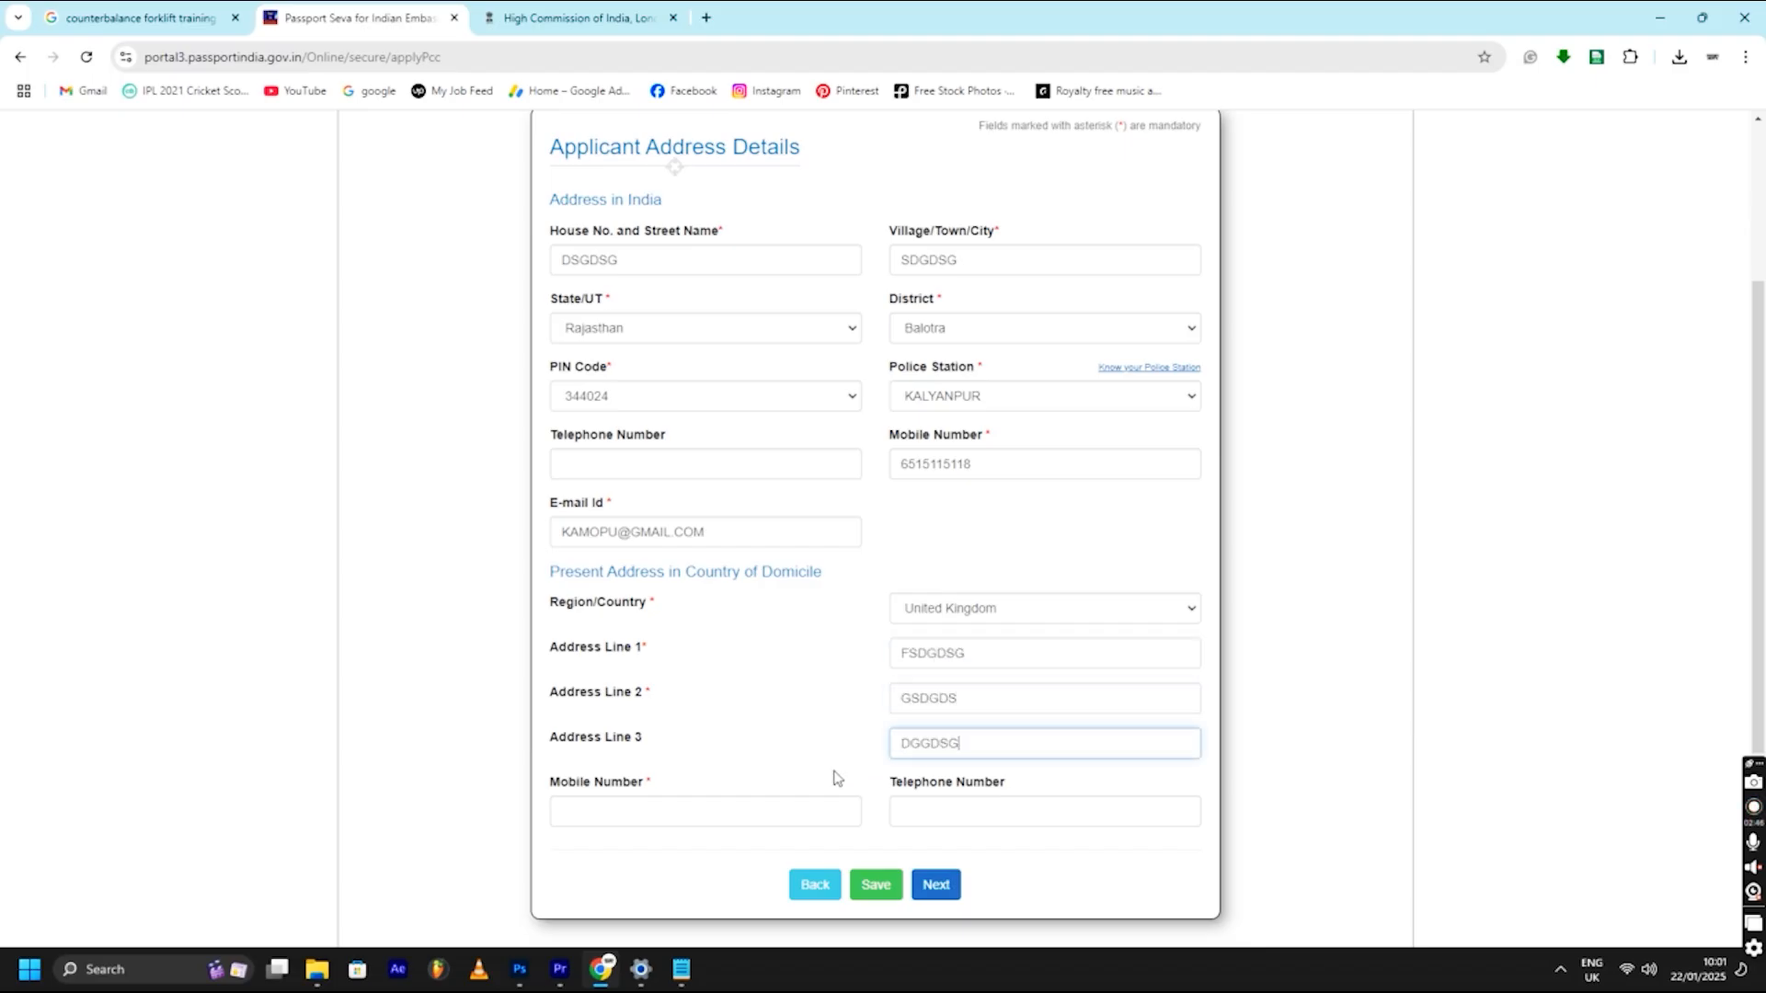
left_click(743, 806)
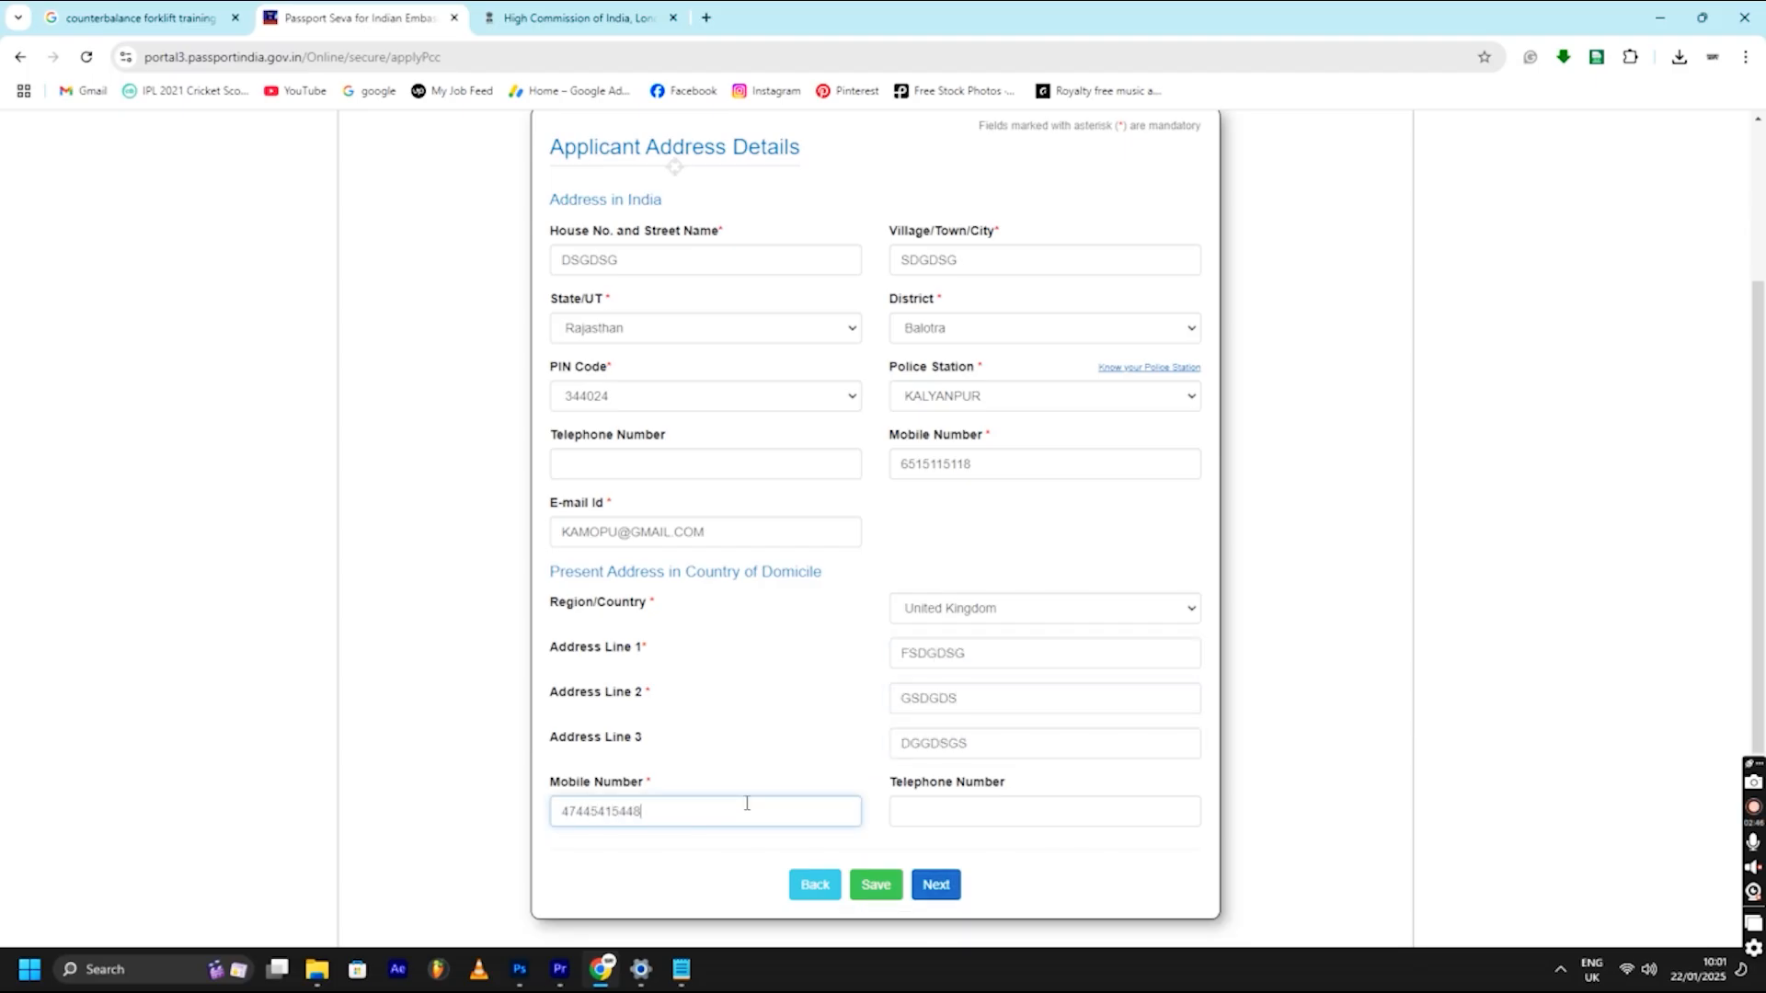
left_click(936, 884)
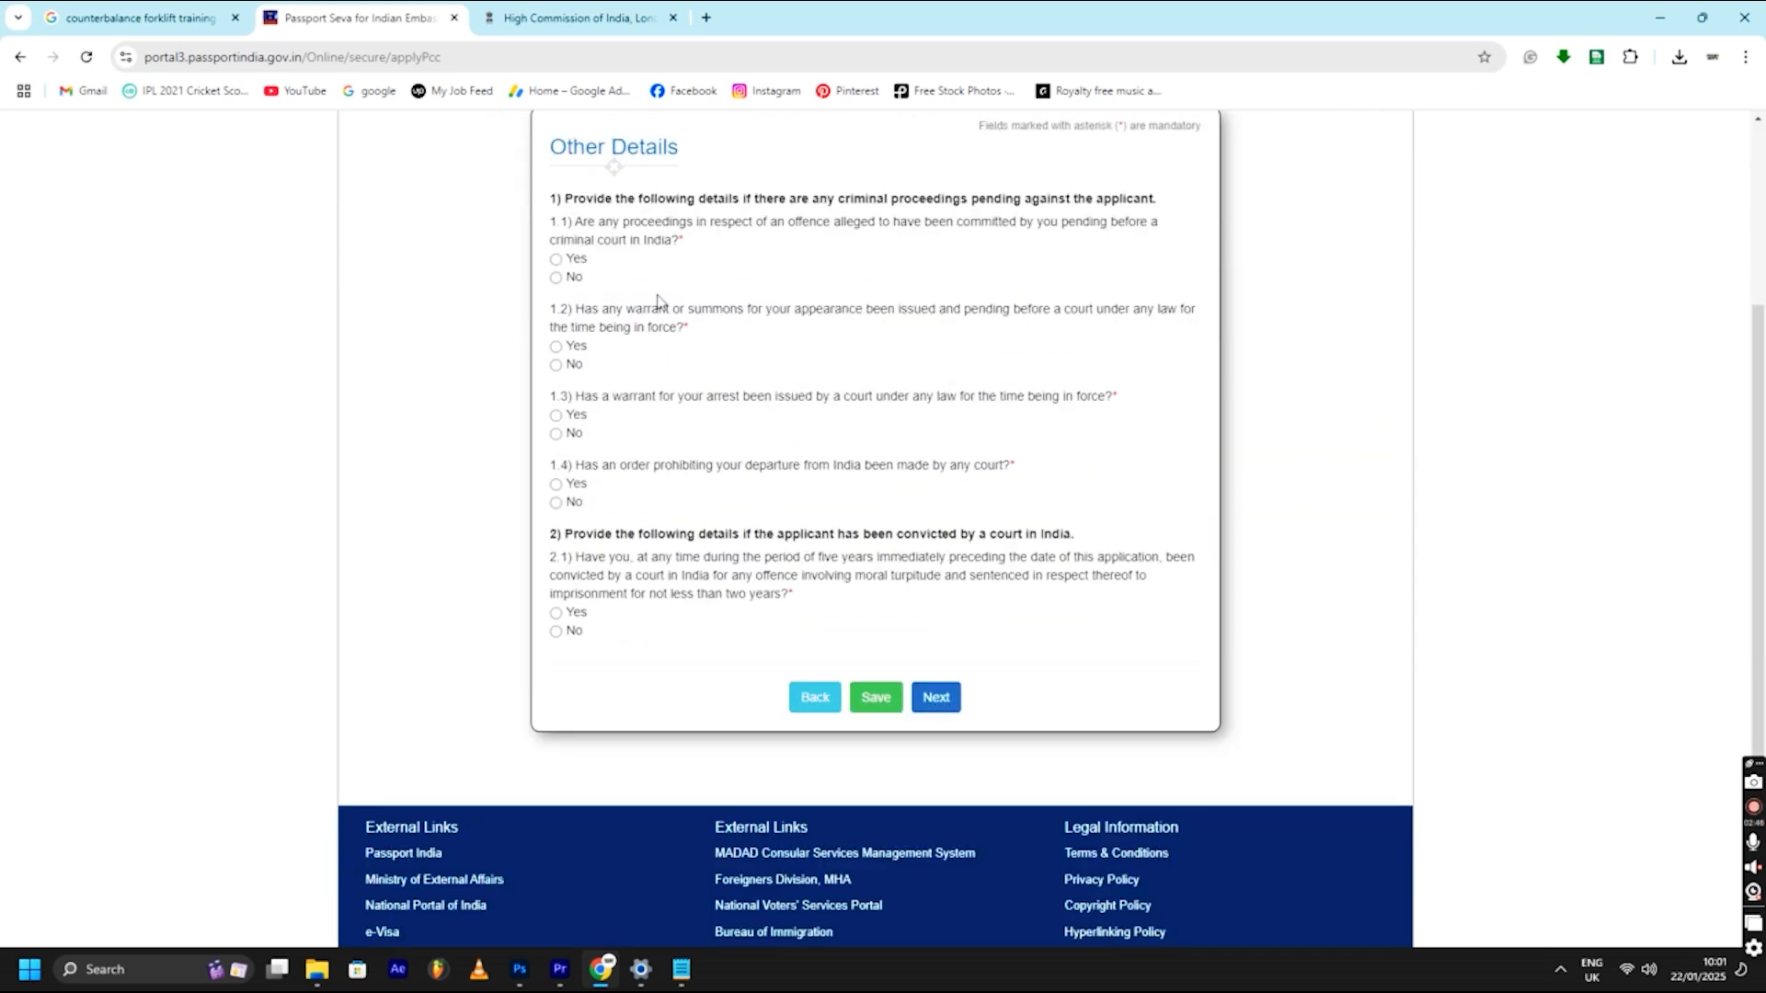
- Answer No to questions 1.1, 1.2, 1.3 and 1.4
scroll(659, 302, "up", 1)
left_click(555, 368)
left_click(556, 456)
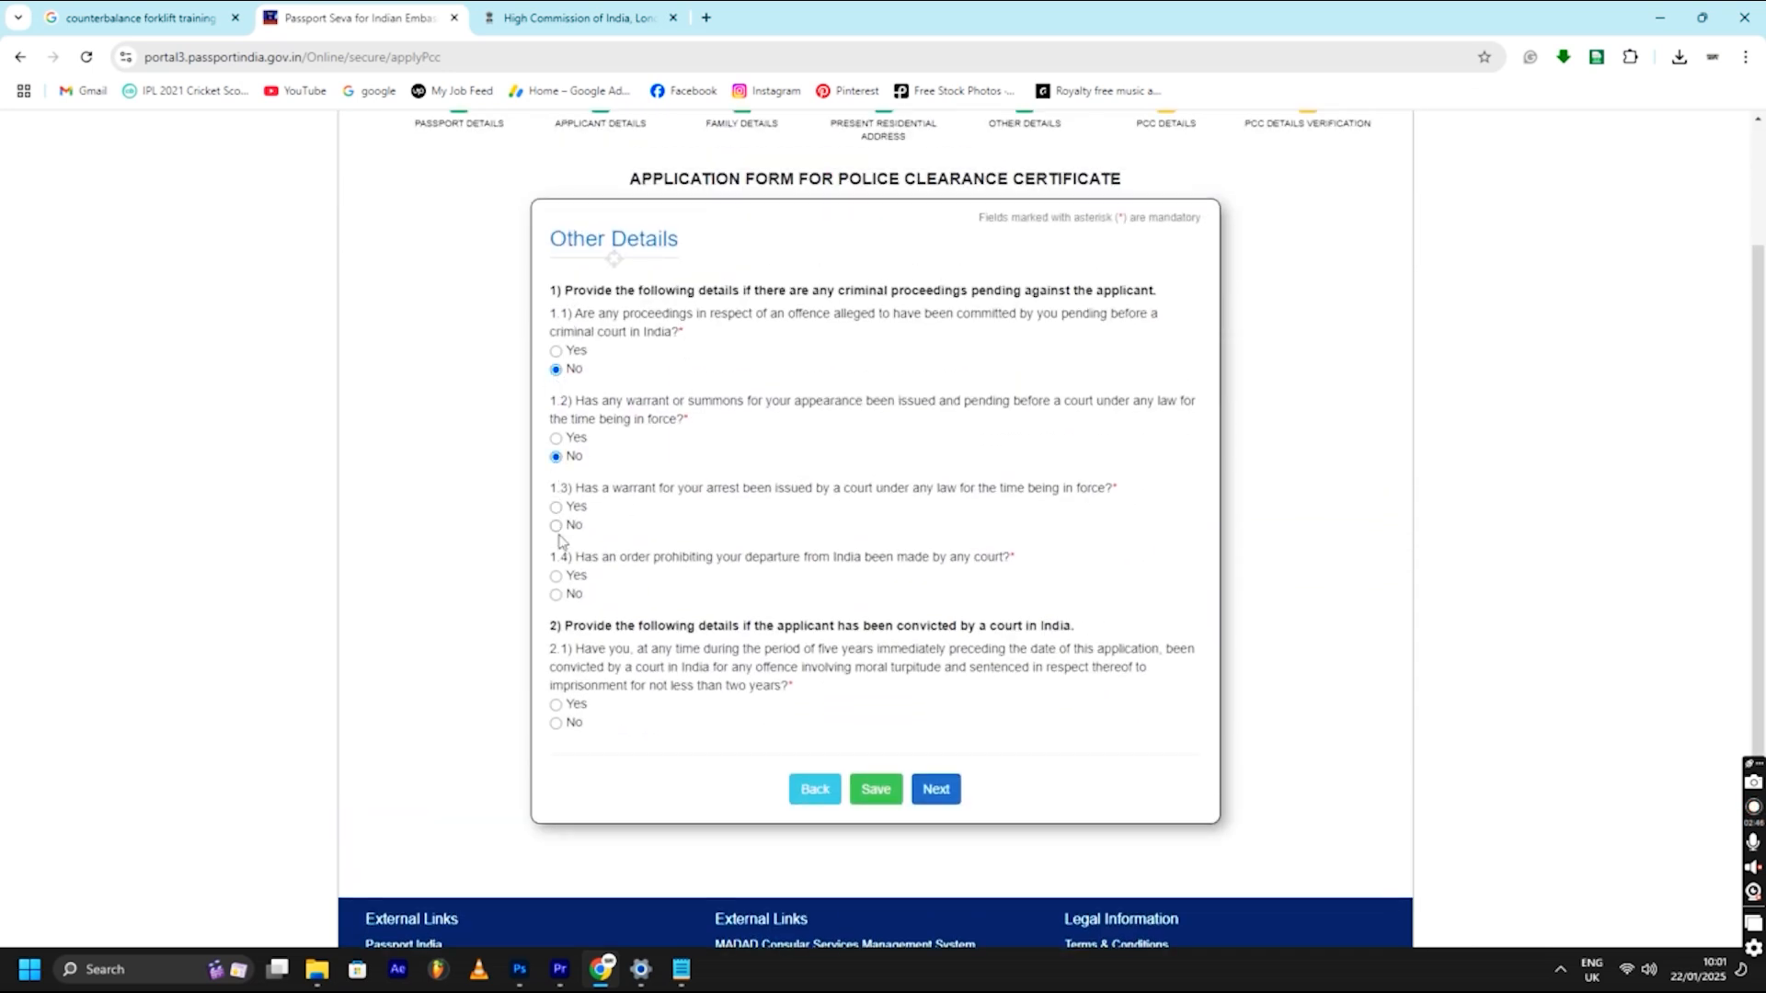
left_click(555, 525)
left_click(555, 594)
- Scroll through the PCC Form Summary, then enter place KENT on the declaration and submit
left_click(935, 789)
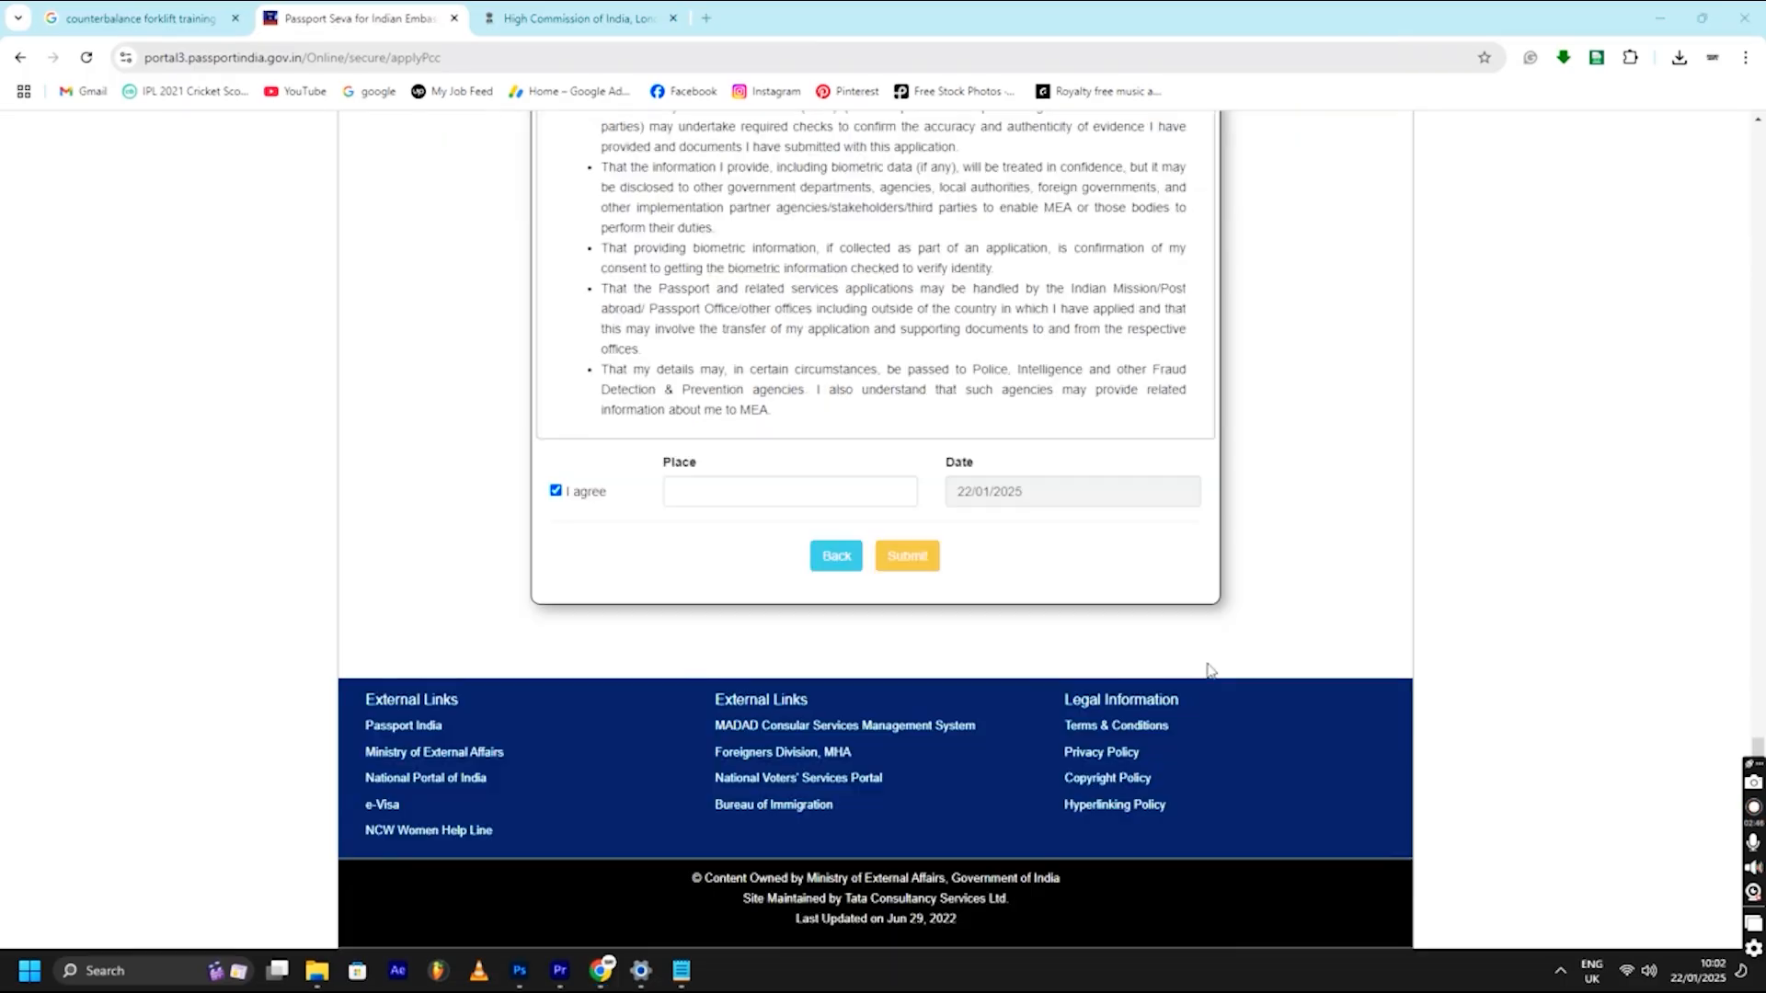
scroll(749, 424, "up", 10)
scroll(750, 424, "up", 15)
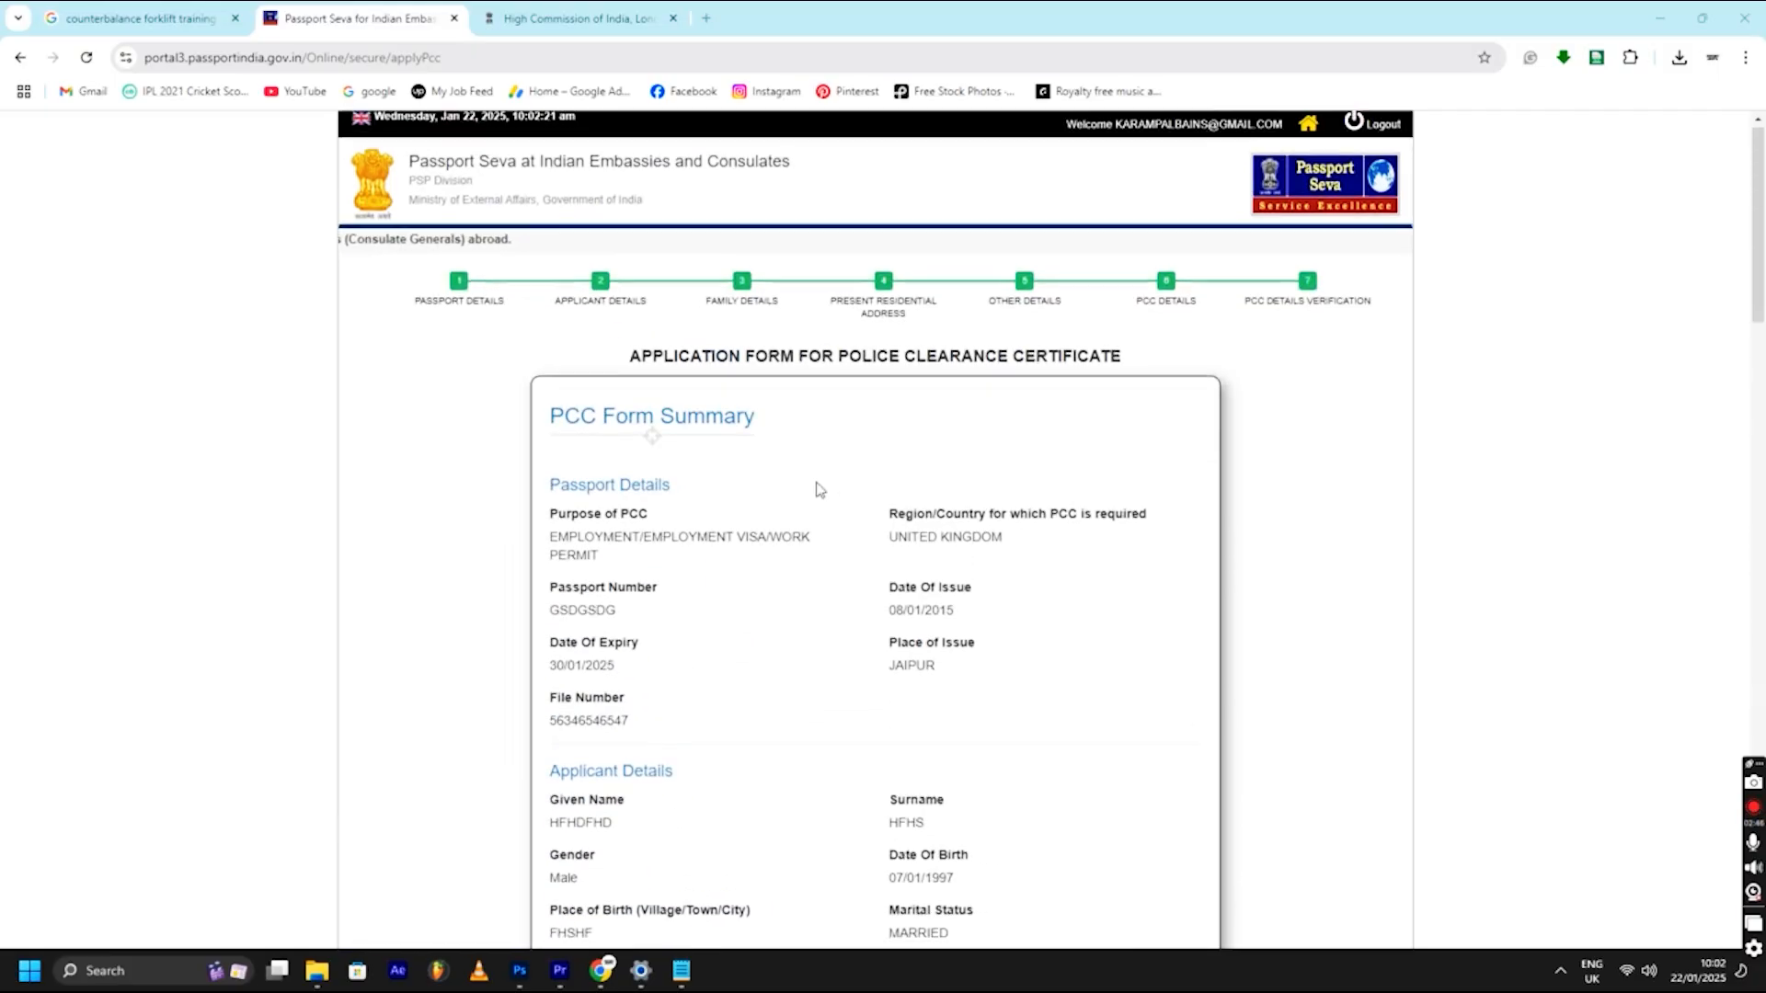
scroll(737, 532, "down", 15)
scroll(701, 529, "down", 5)
scroll(644, 442, "up", 12)
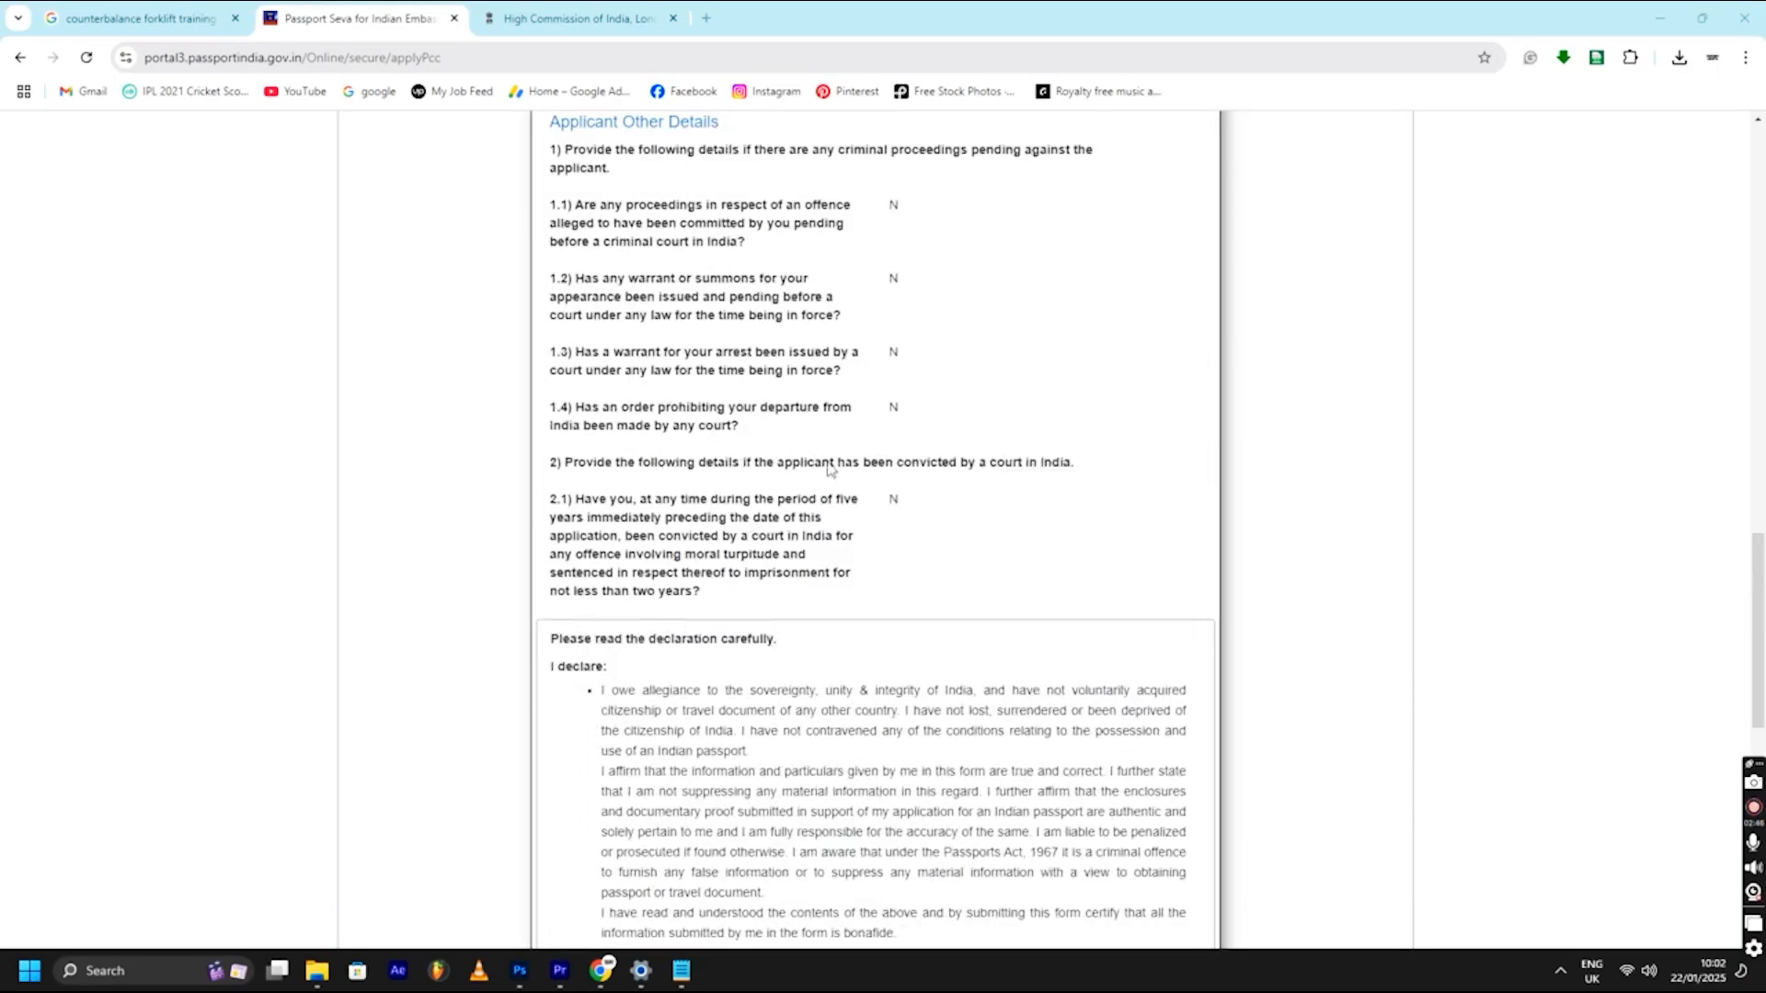
scroll(604, 365, "down", 4)
left_click_drag(546, 206, 753, 245)
left_click_drag(651, 278, 644, 276)
scroll(844, 522, "down", 12)
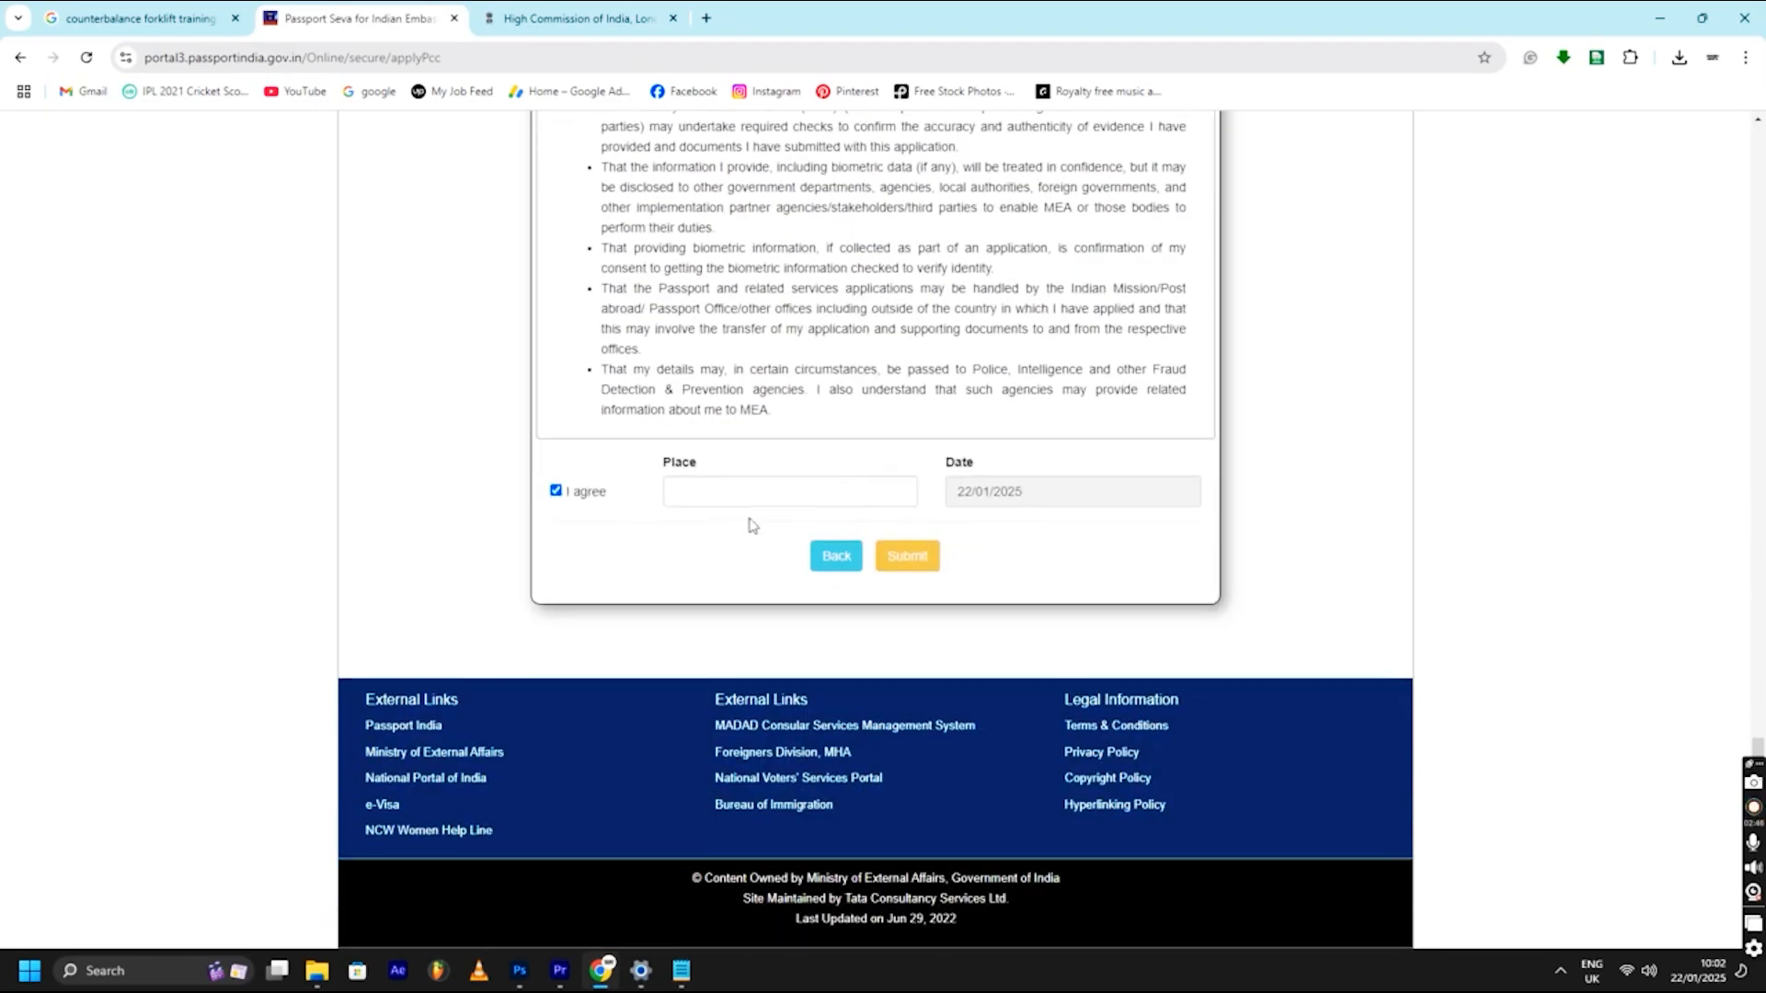
left_click(739, 485)
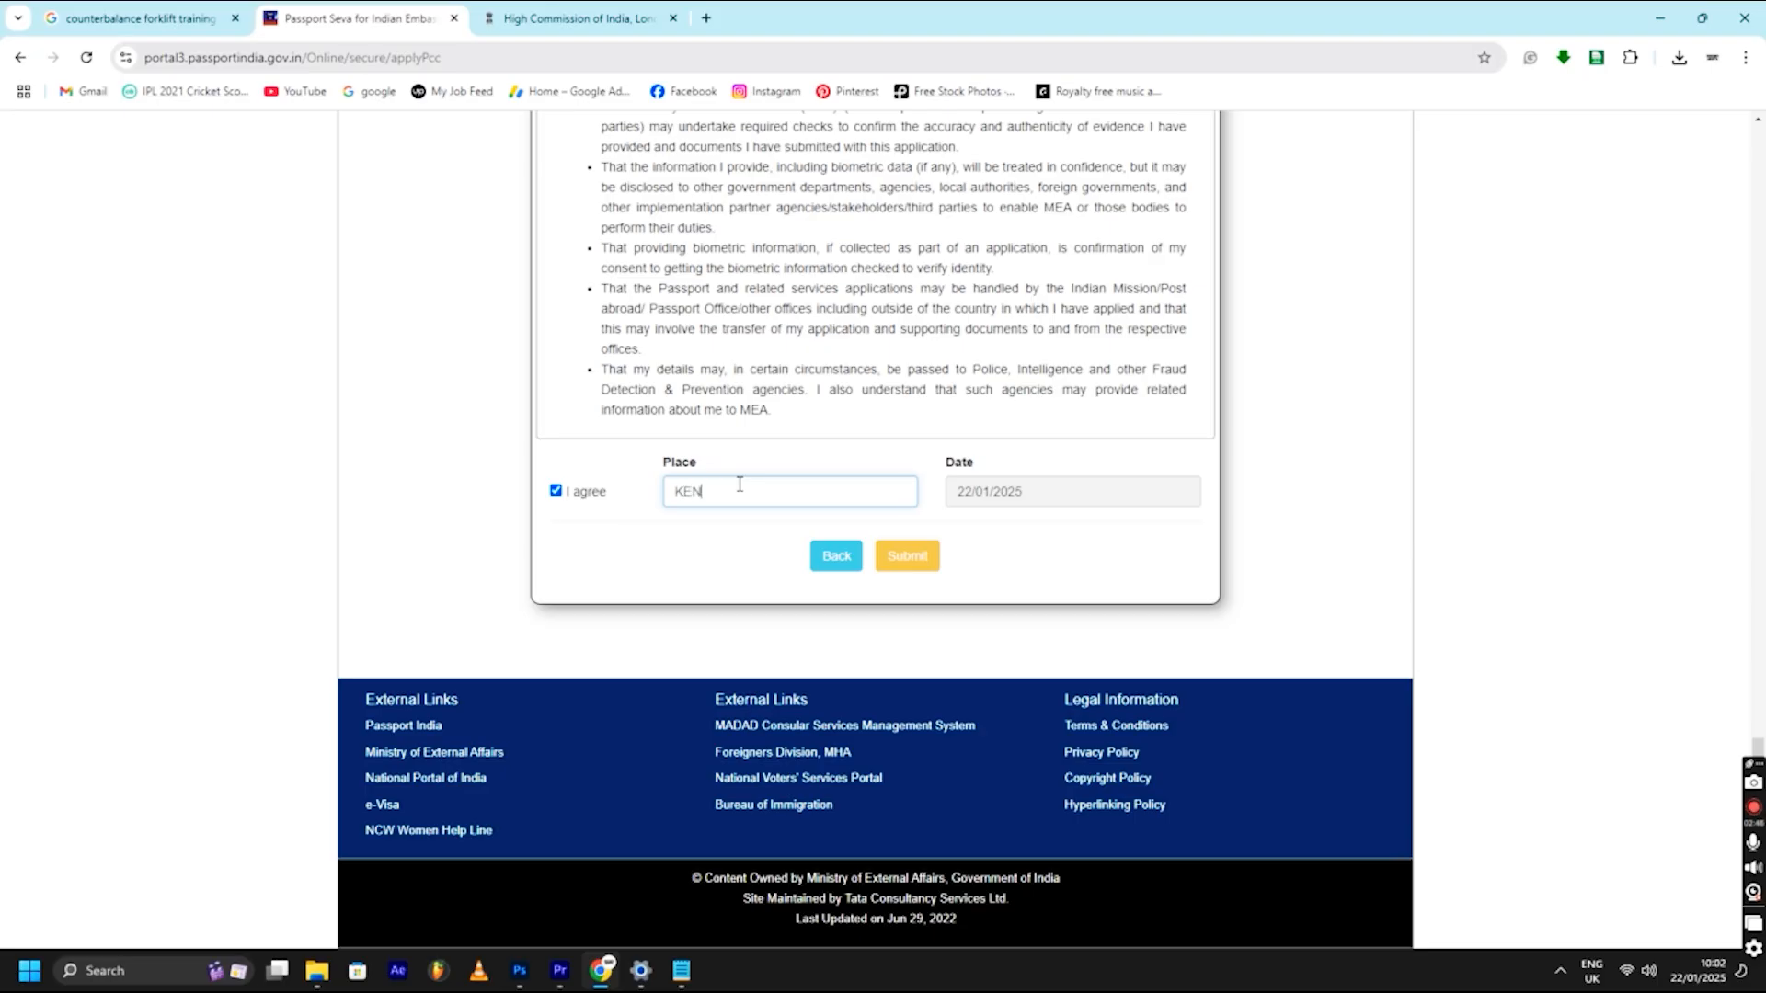
left_click(908, 566)
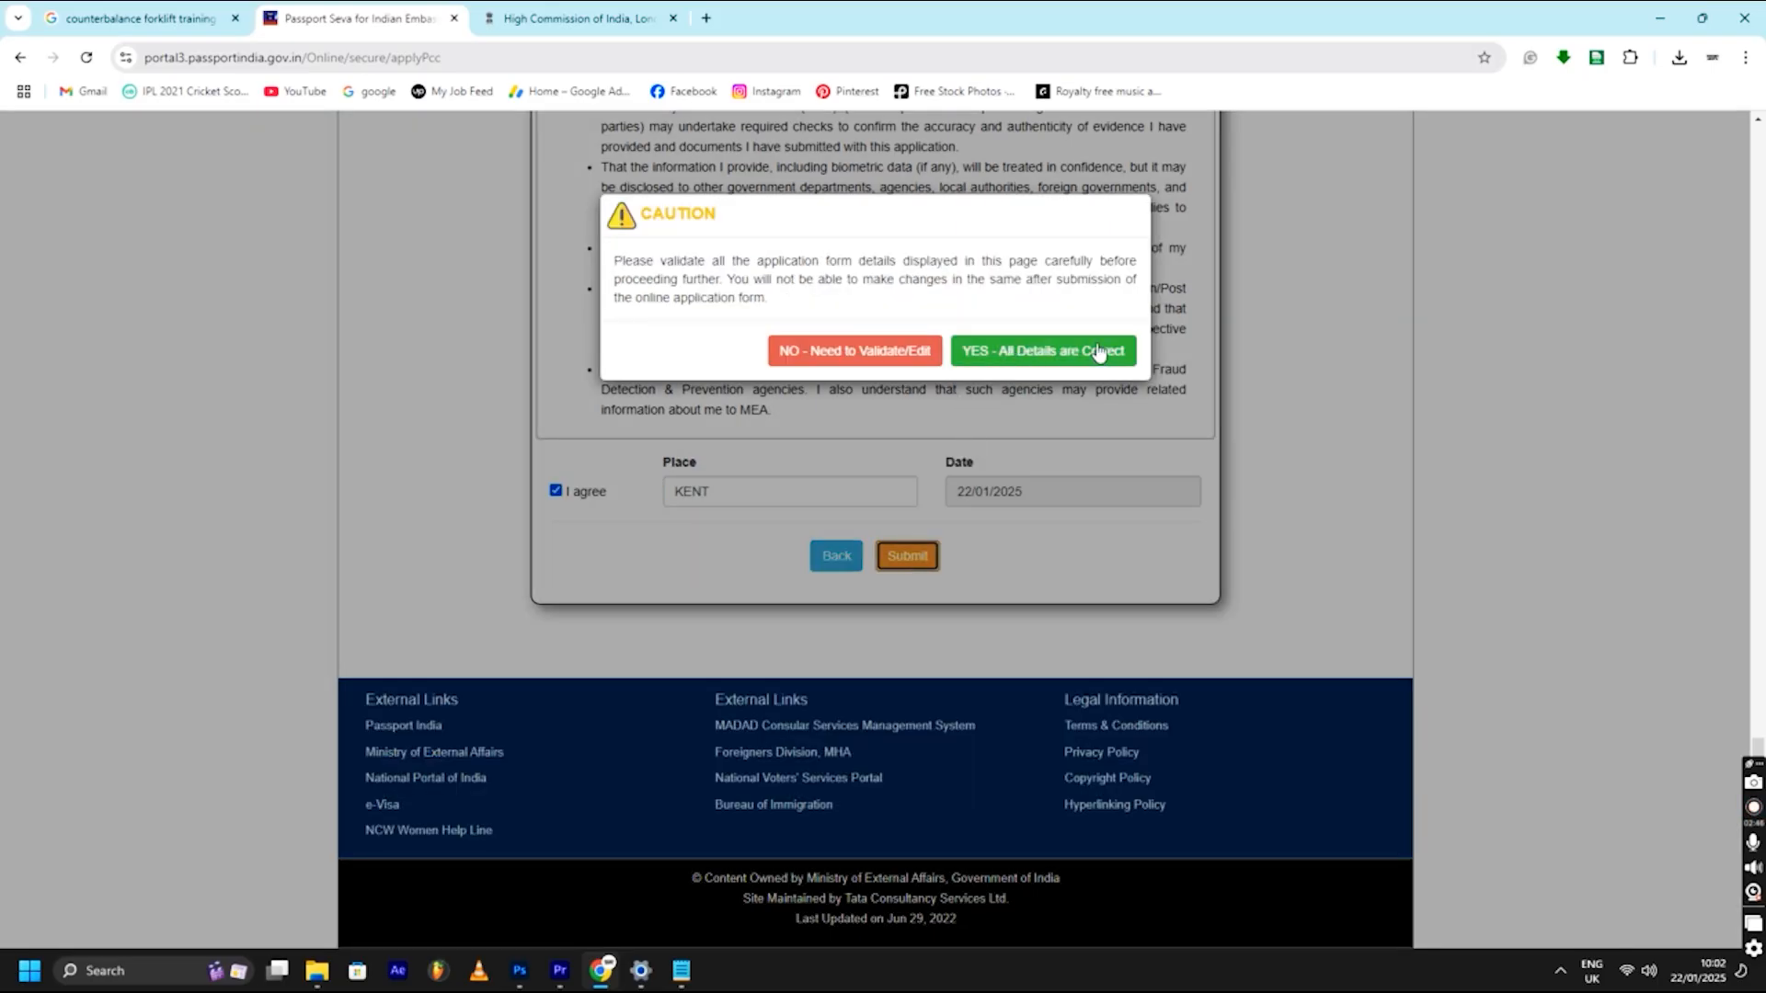
- Confirm 'YES - All Details are Correct', note the reference number, and return to Applicant Home
left_click(1045, 353)
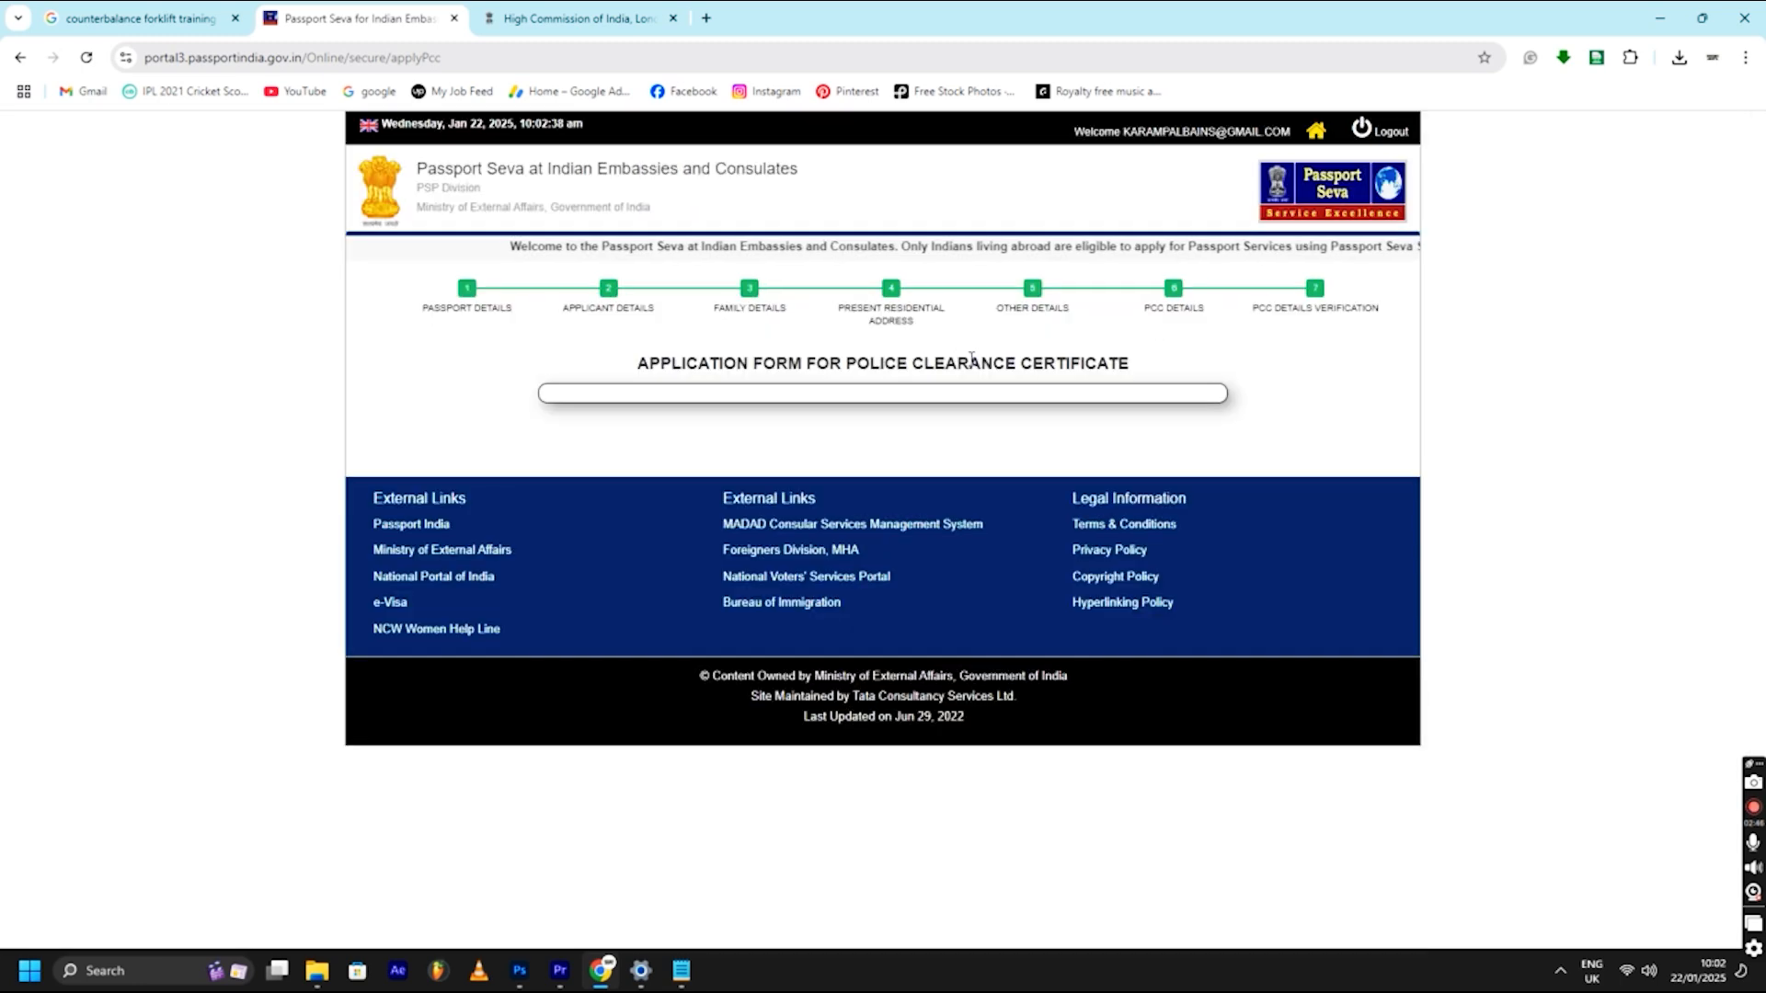
left_click_drag(623, 478, 895, 480)
left_click(894, 481)
left_click(791, 522)
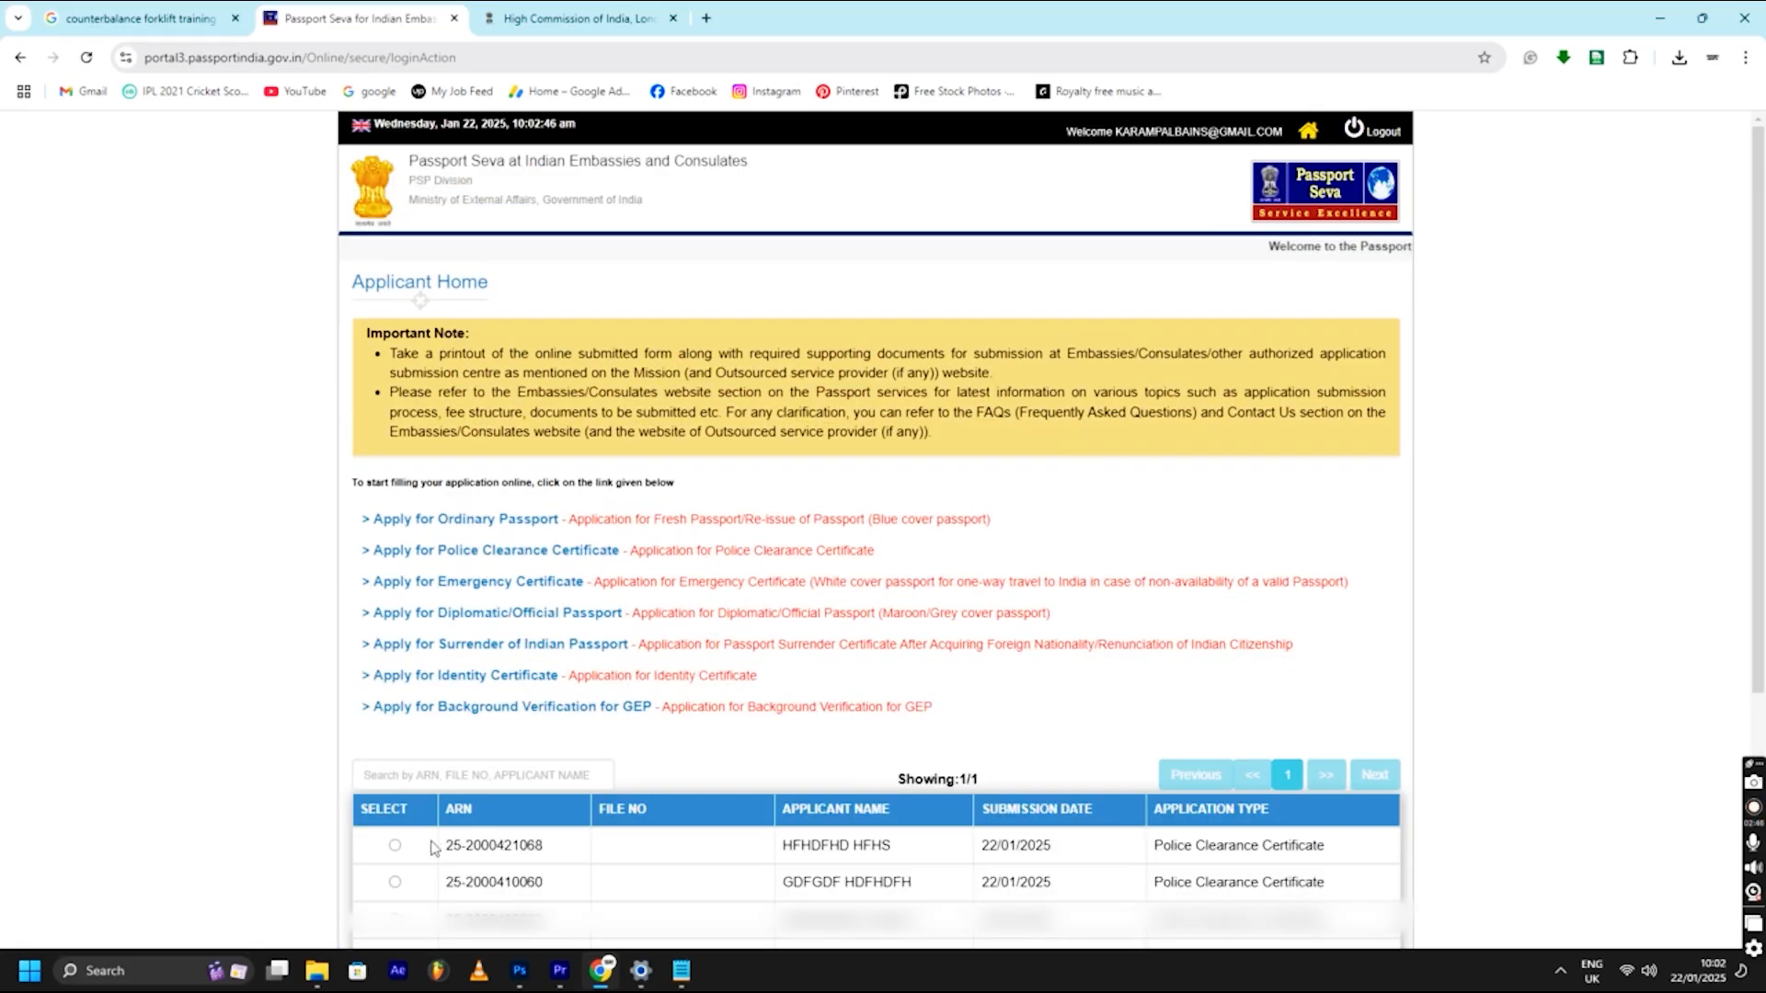
- Select the Police Clearance Certificate application dated 22/01/2025 in the Applicant Home list
left_click(395, 845)
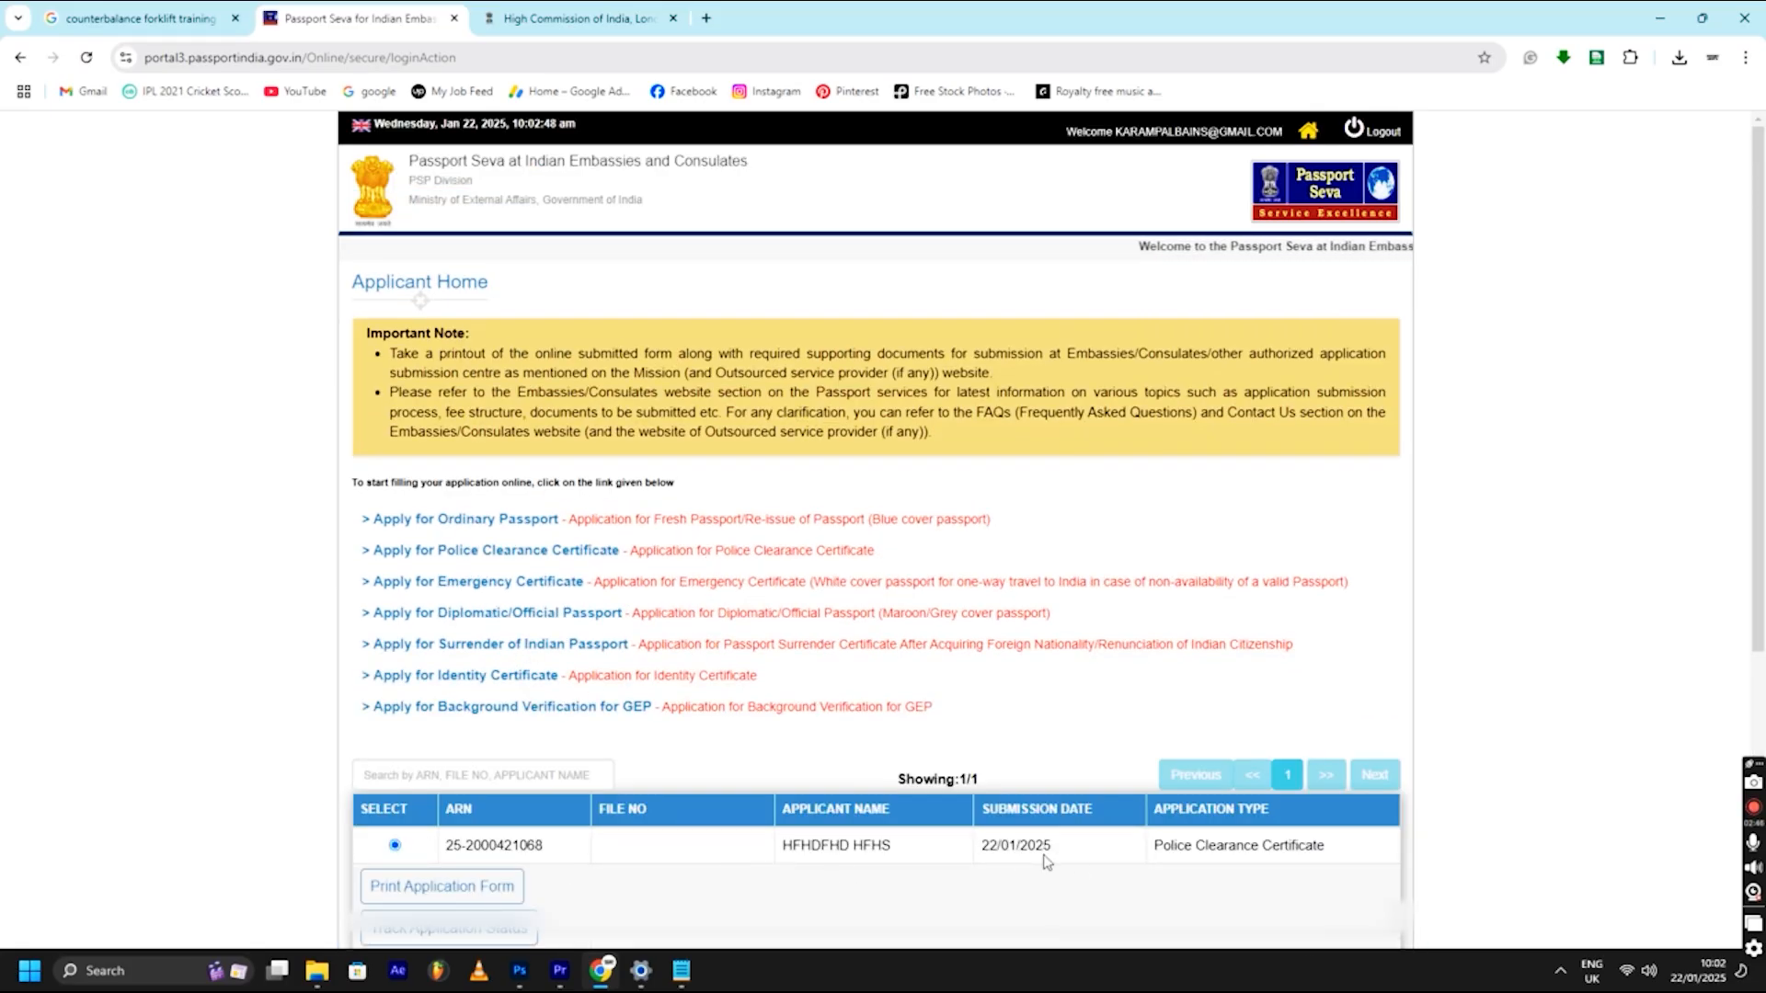
left_click_drag(1059, 848, 977, 850)
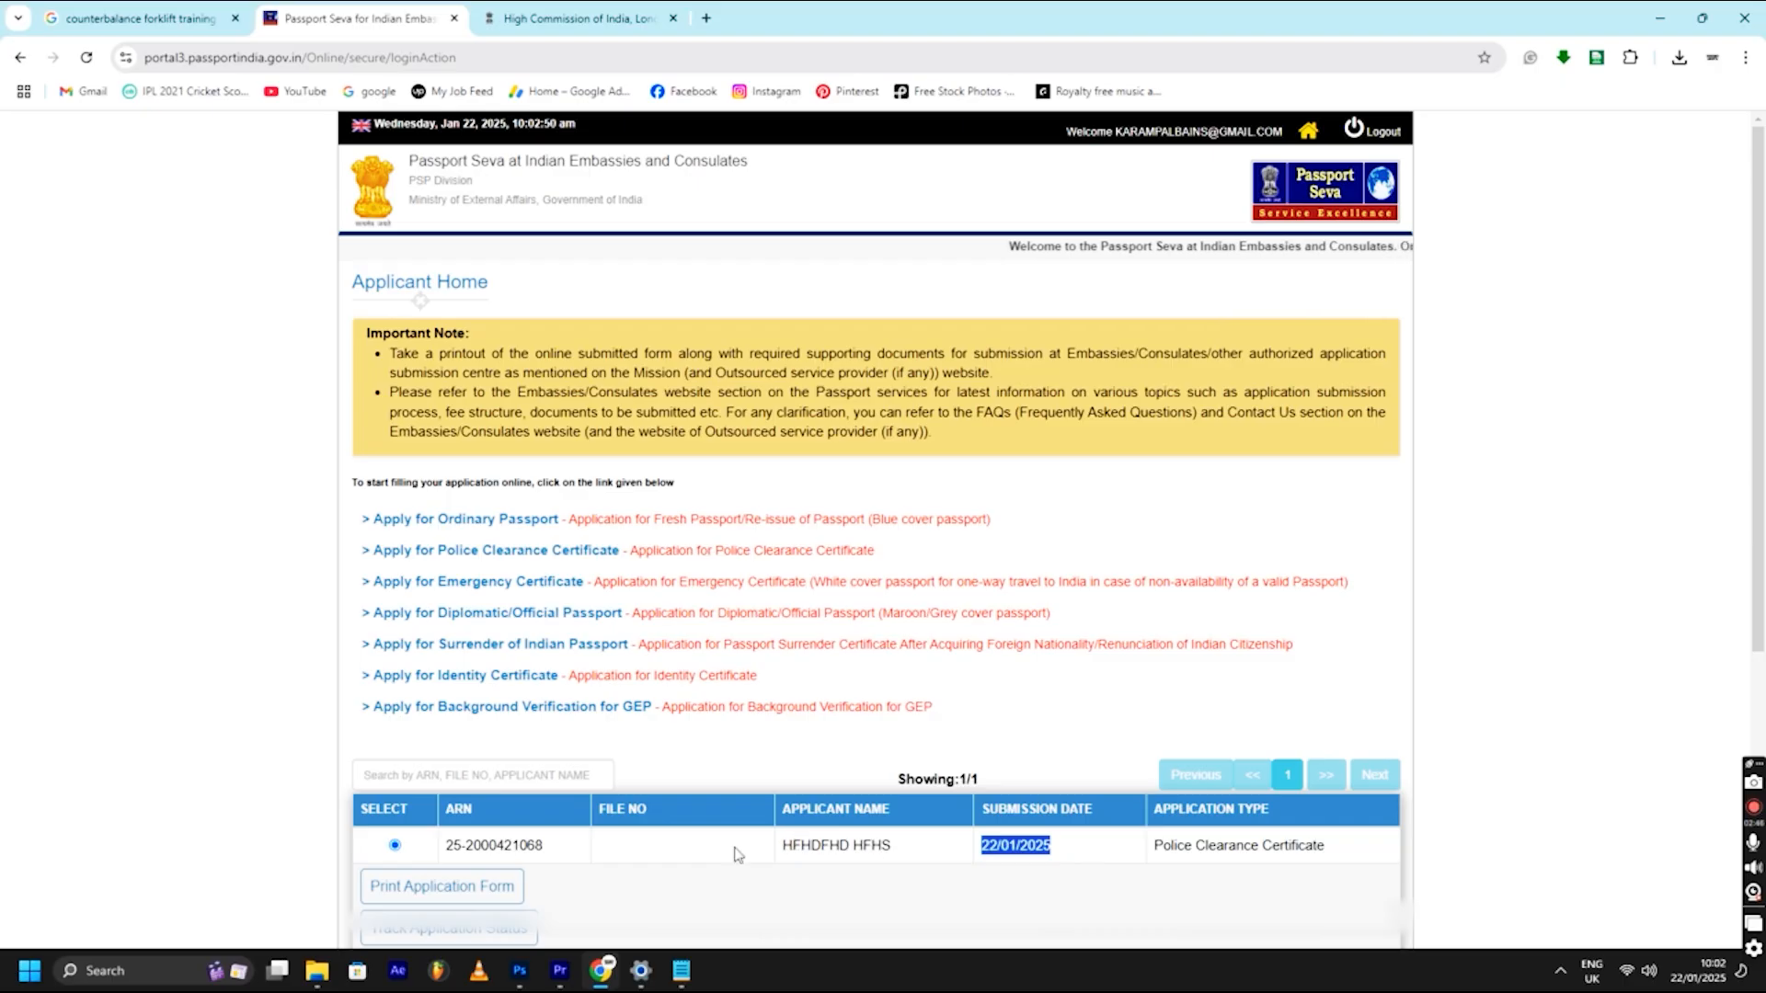
left_click_drag(861, 845, 811, 845)
left_click_drag(1153, 846, 1334, 848)
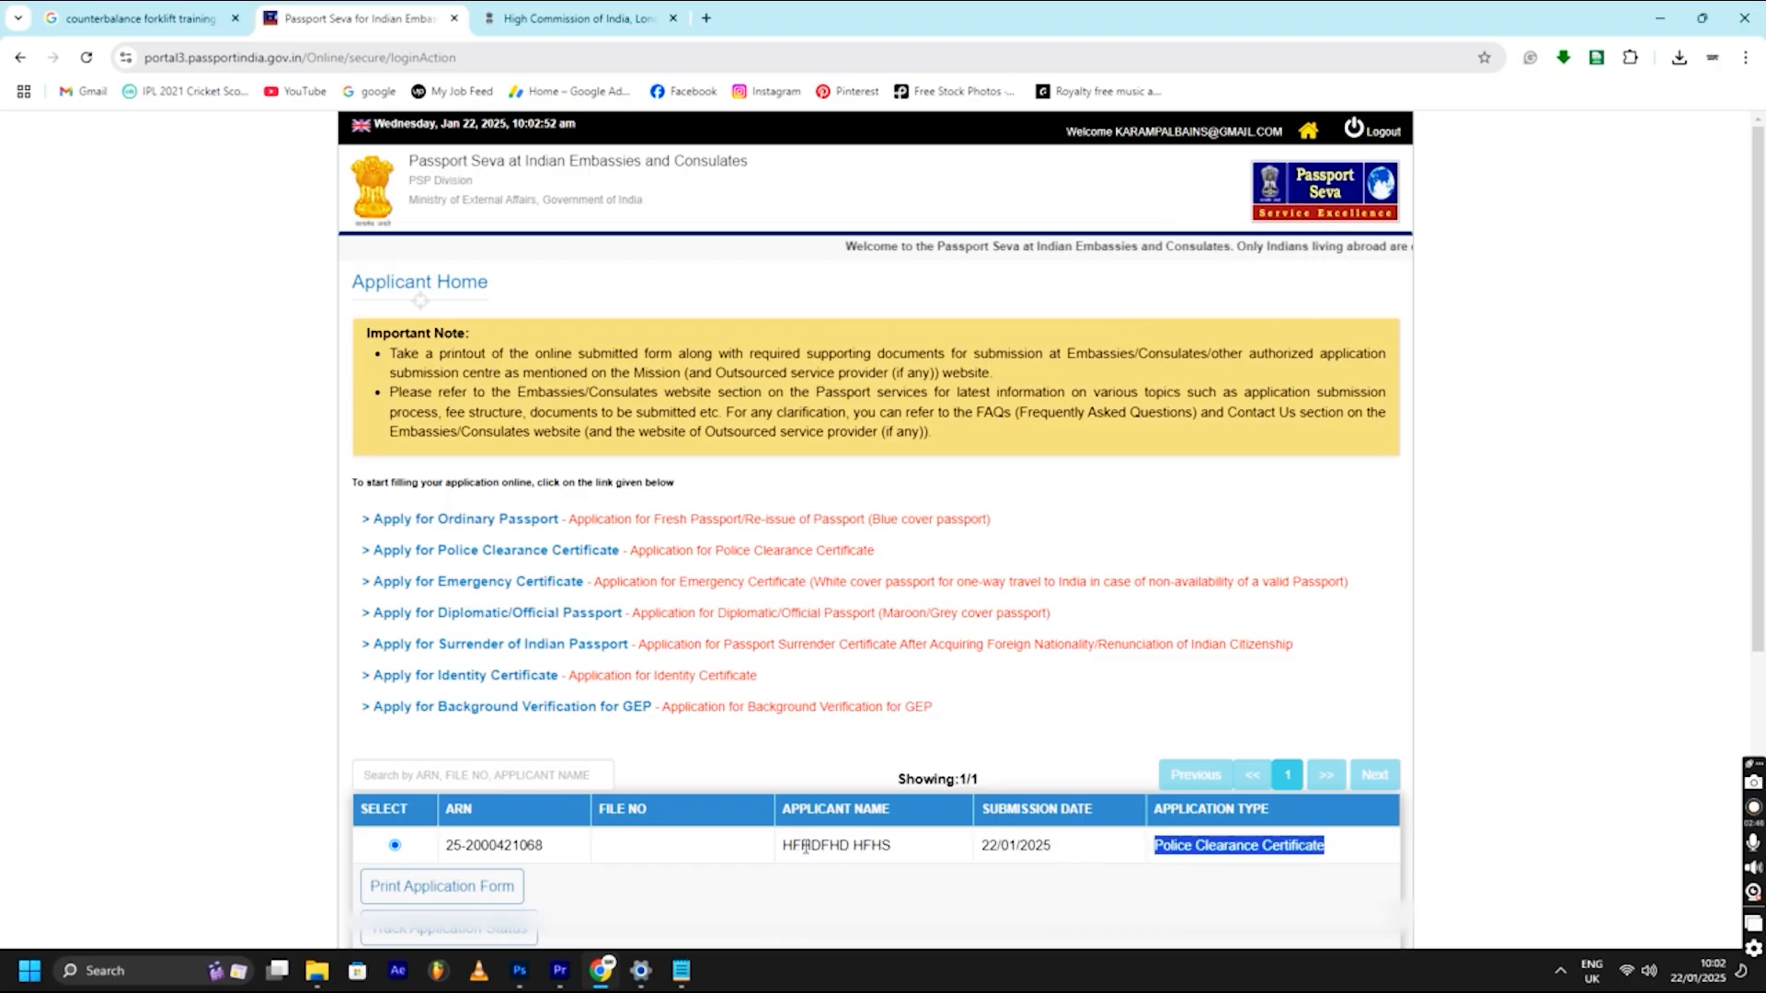
left_click(412, 888)
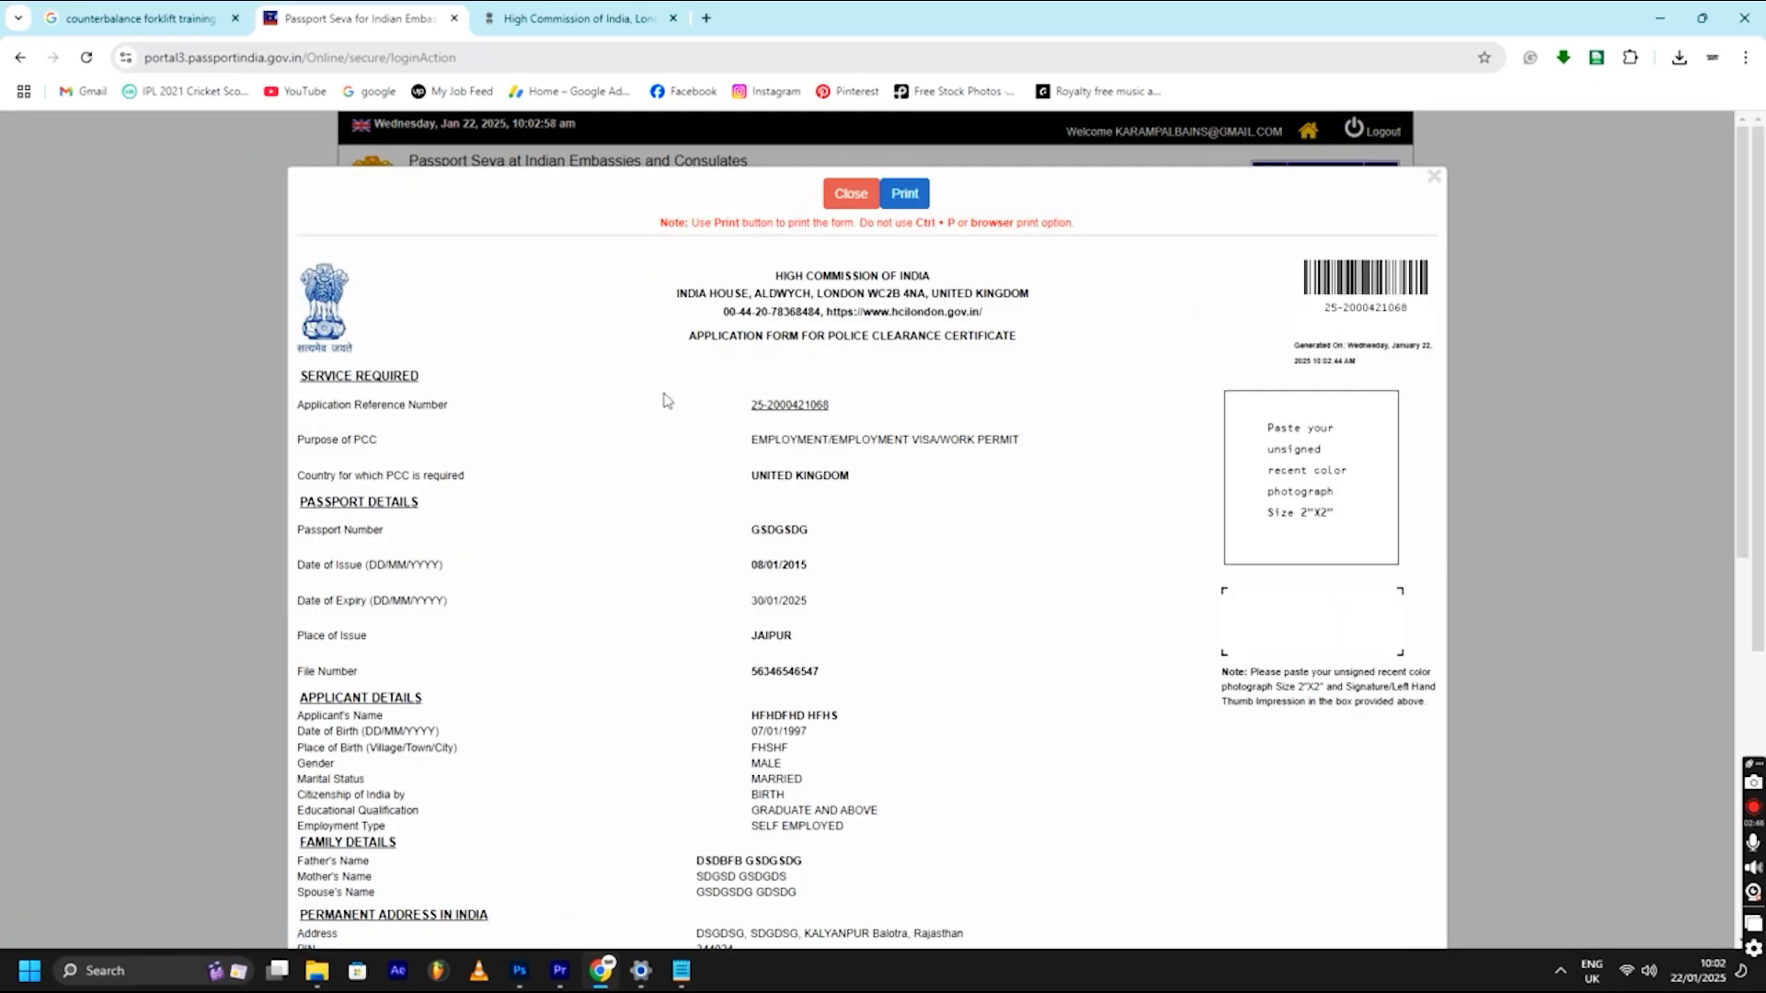
scroll(465, 355, "down", 2)
scroll(855, 268, "up", 2)
scroll(855, 334, "down", 3)
left_click_drag(675, 329, 903, 340)
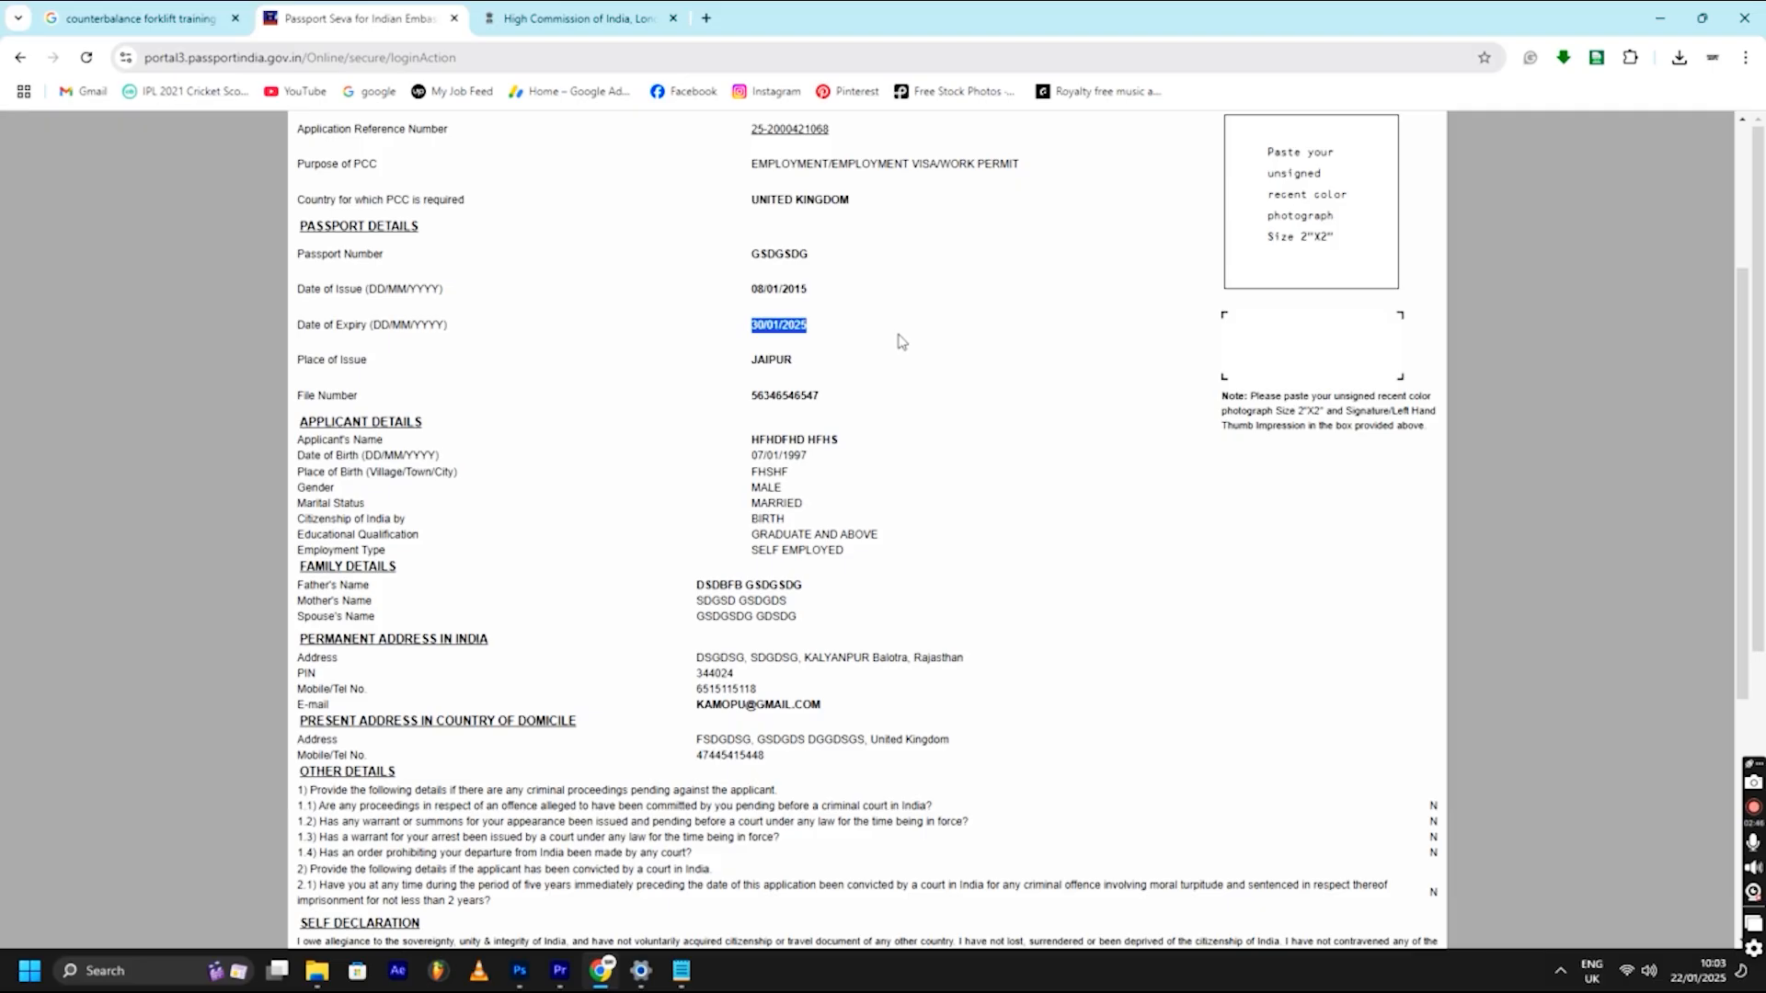
left_click(658, 348)
left_click_drag(745, 264, 786, 338)
left_click(919, 367)
scroll(919, 367, "down", 2)
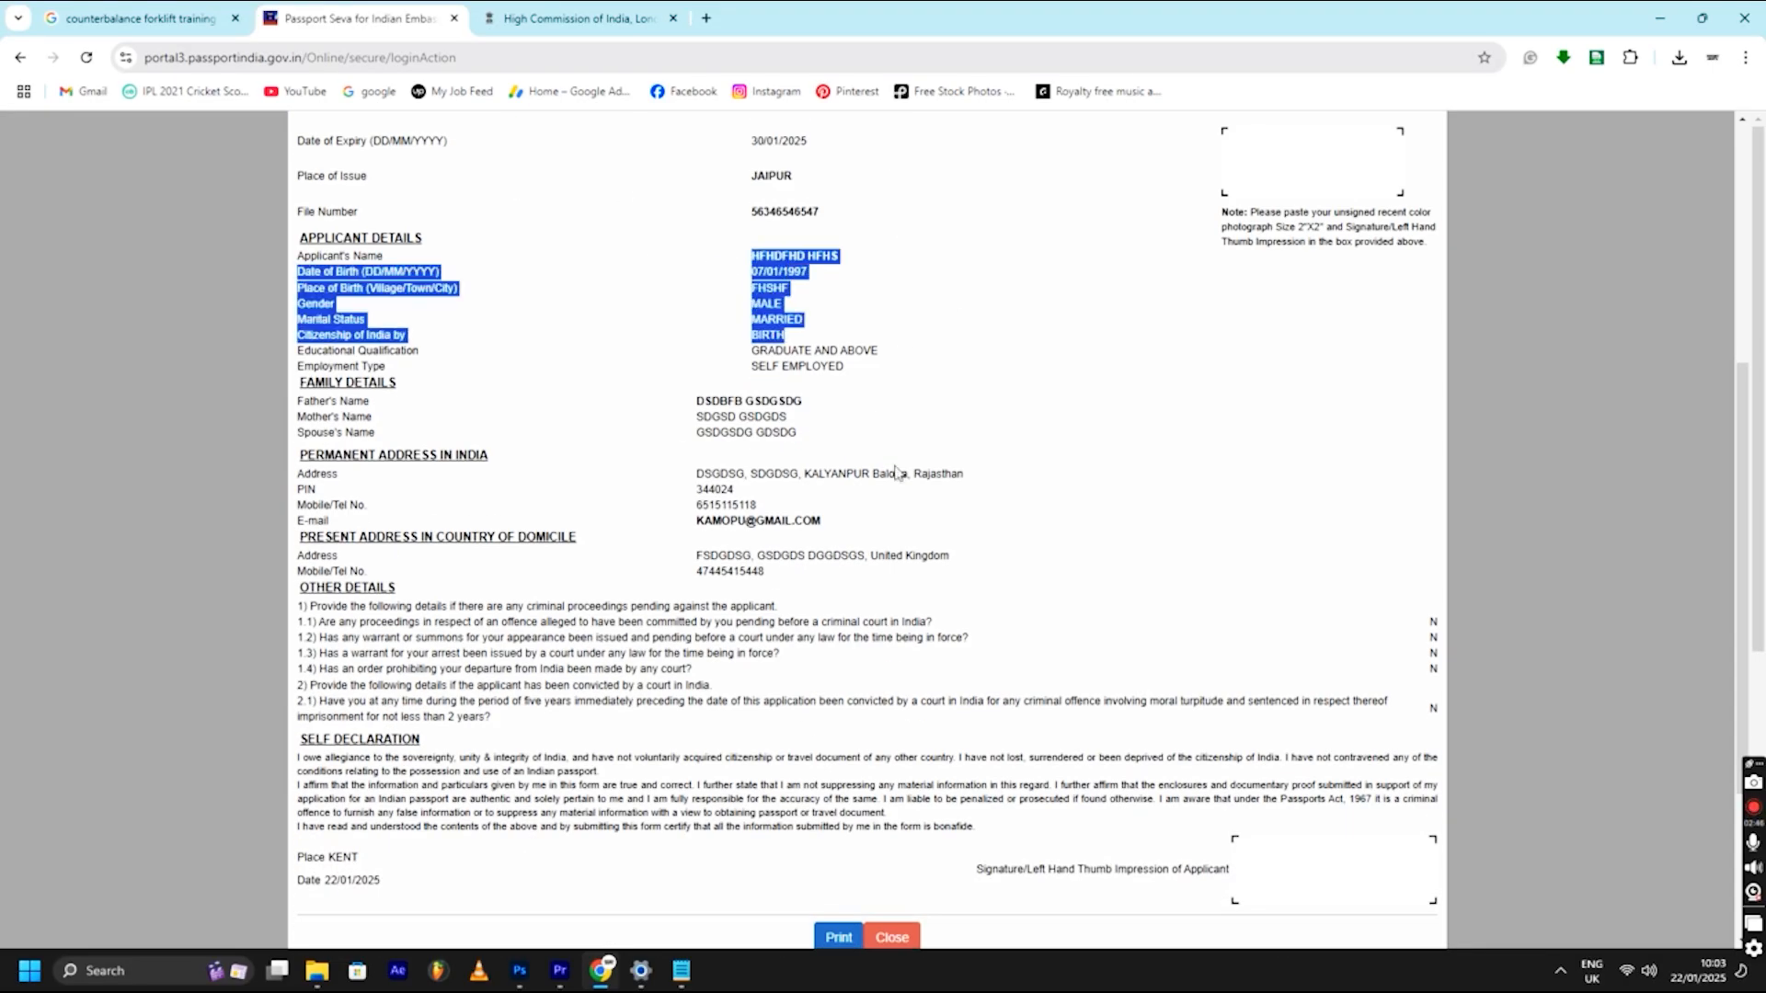
scroll(852, 556, "down", 3)
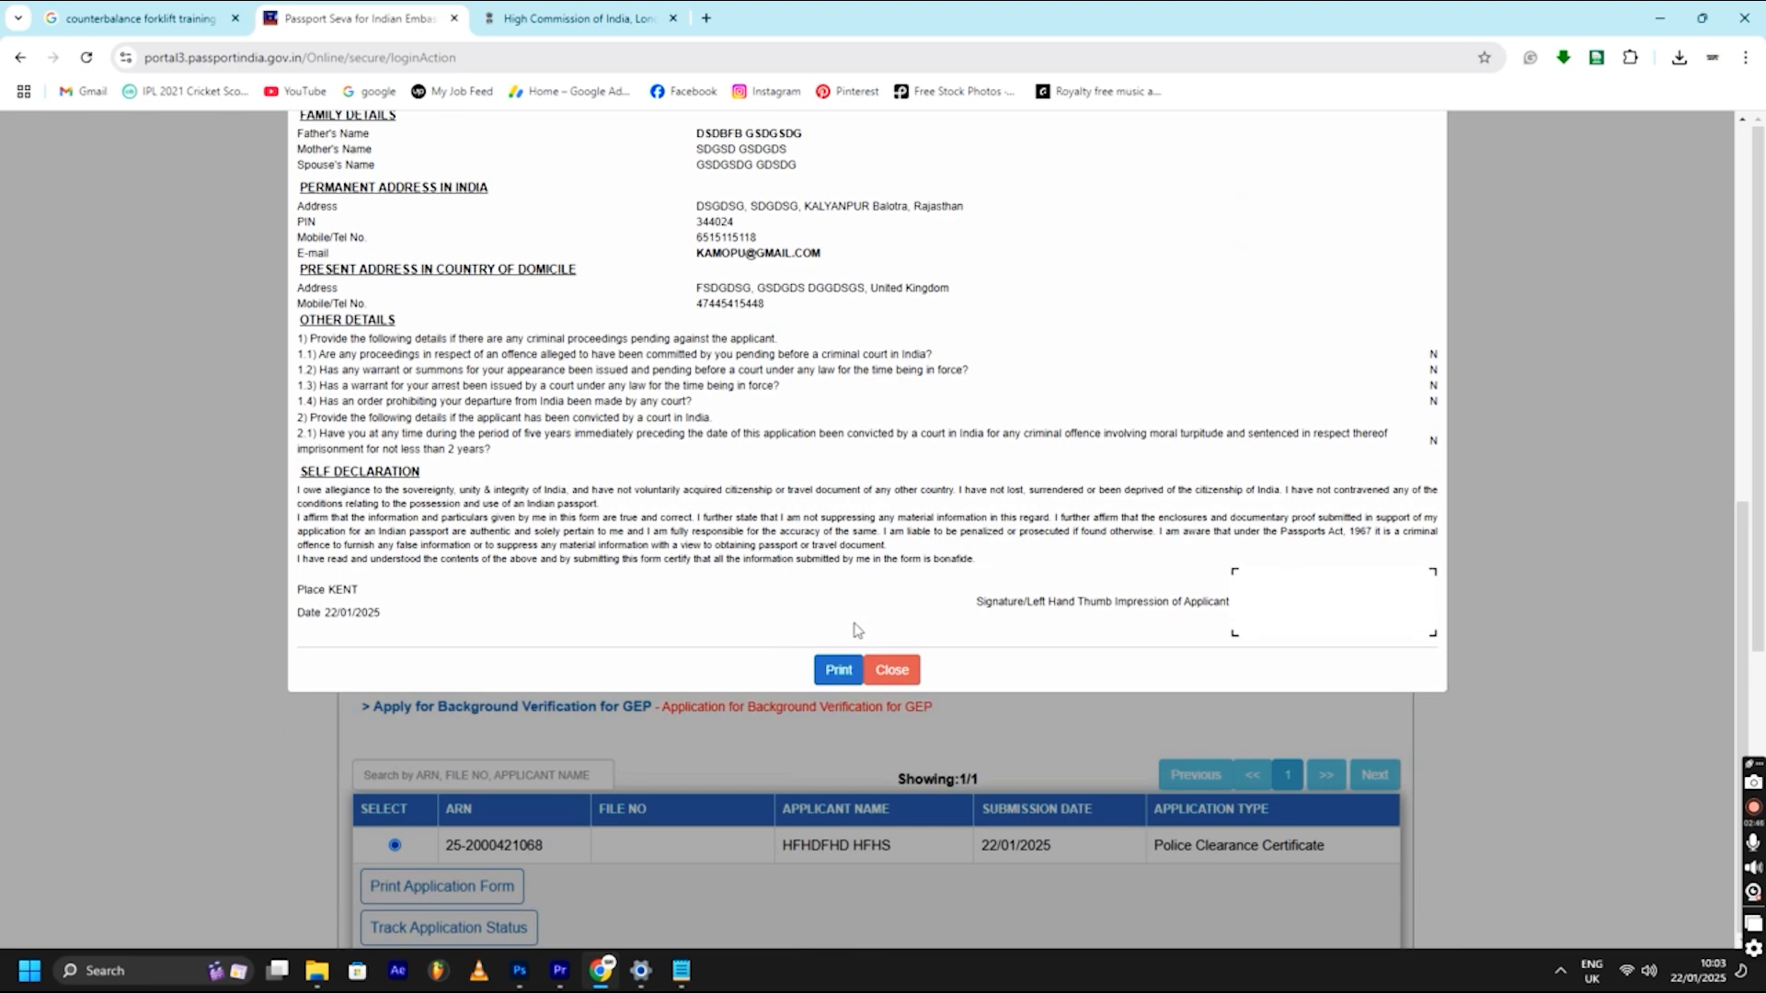
left_click(839, 669)
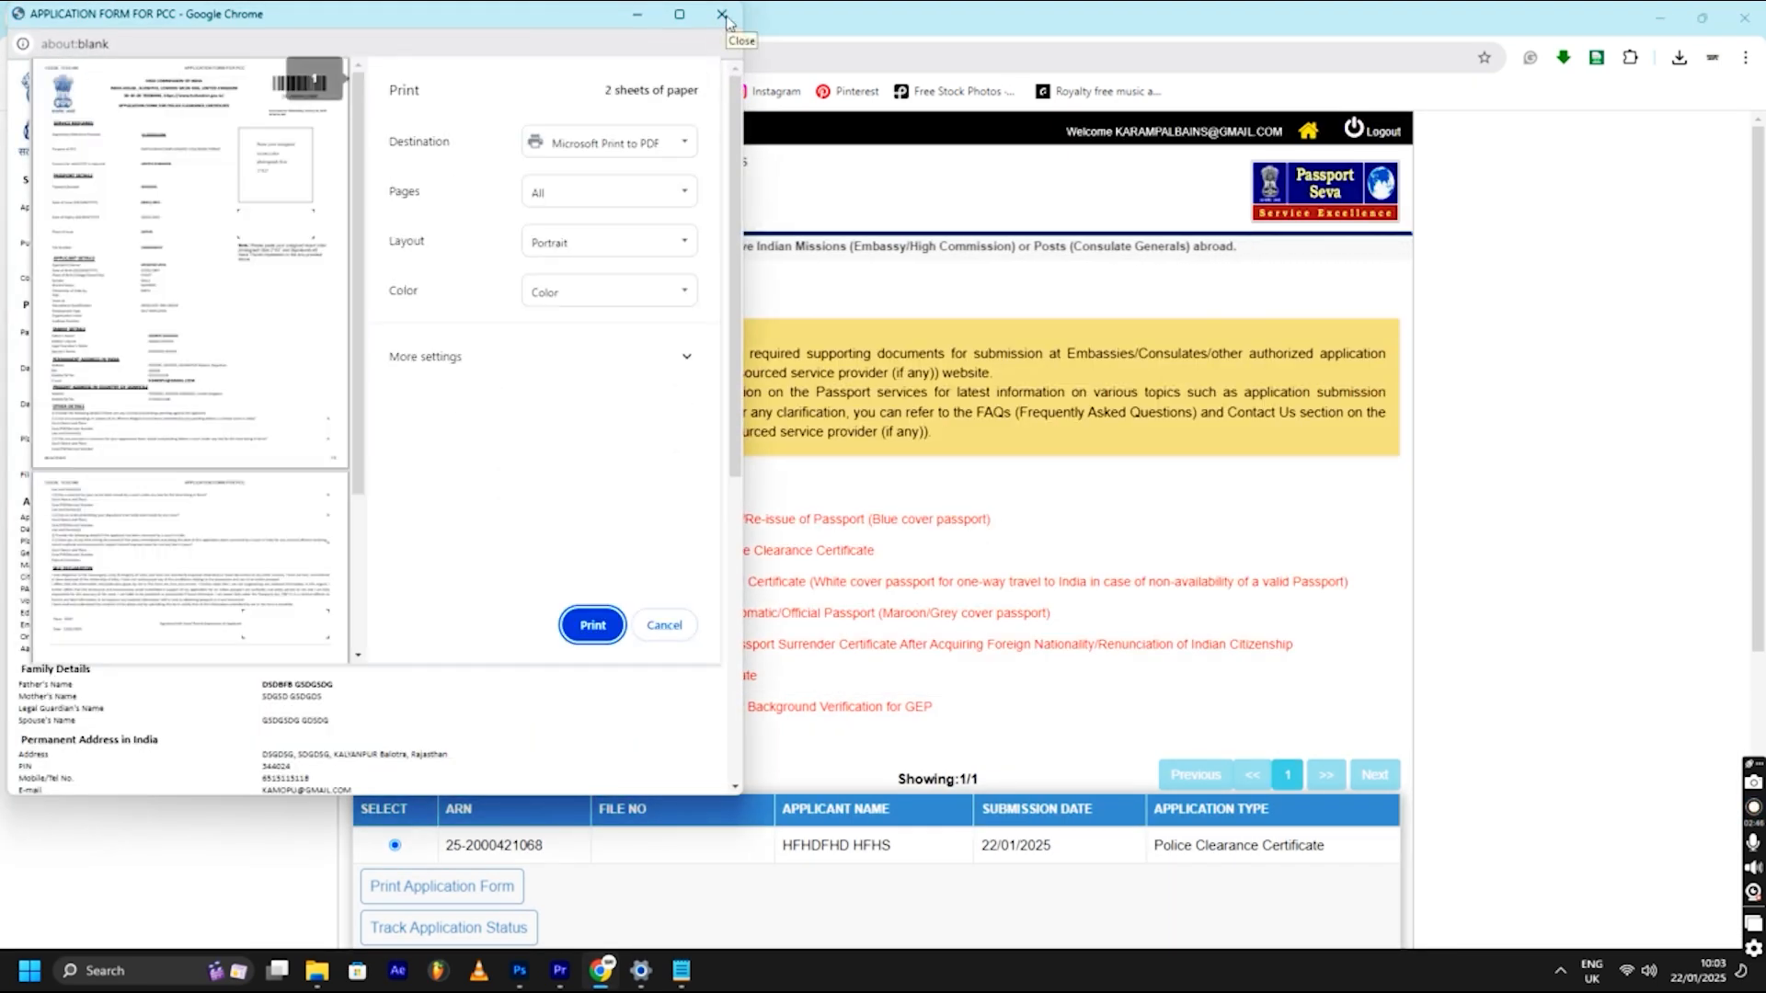
left_click(722, 14)
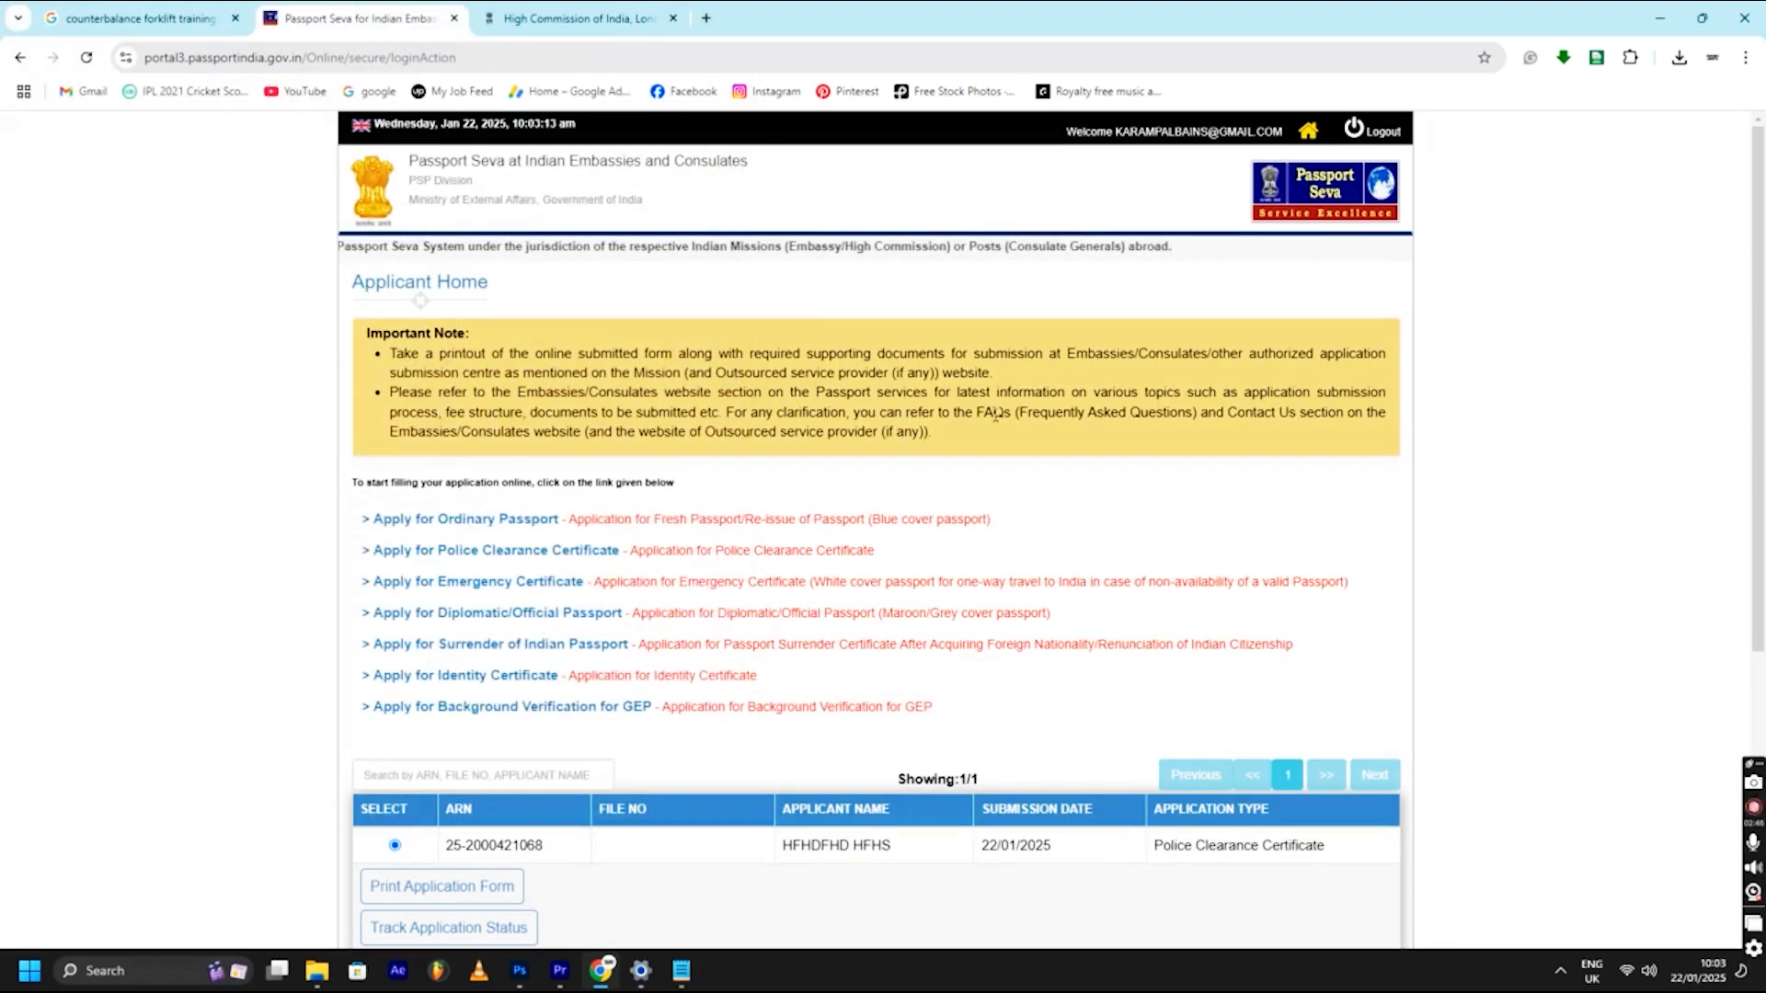
left_click(492, 885)
- Highlight the photo size and photo-box instructions on the printable PCC form
scroll(1036, 432, "up", 8)
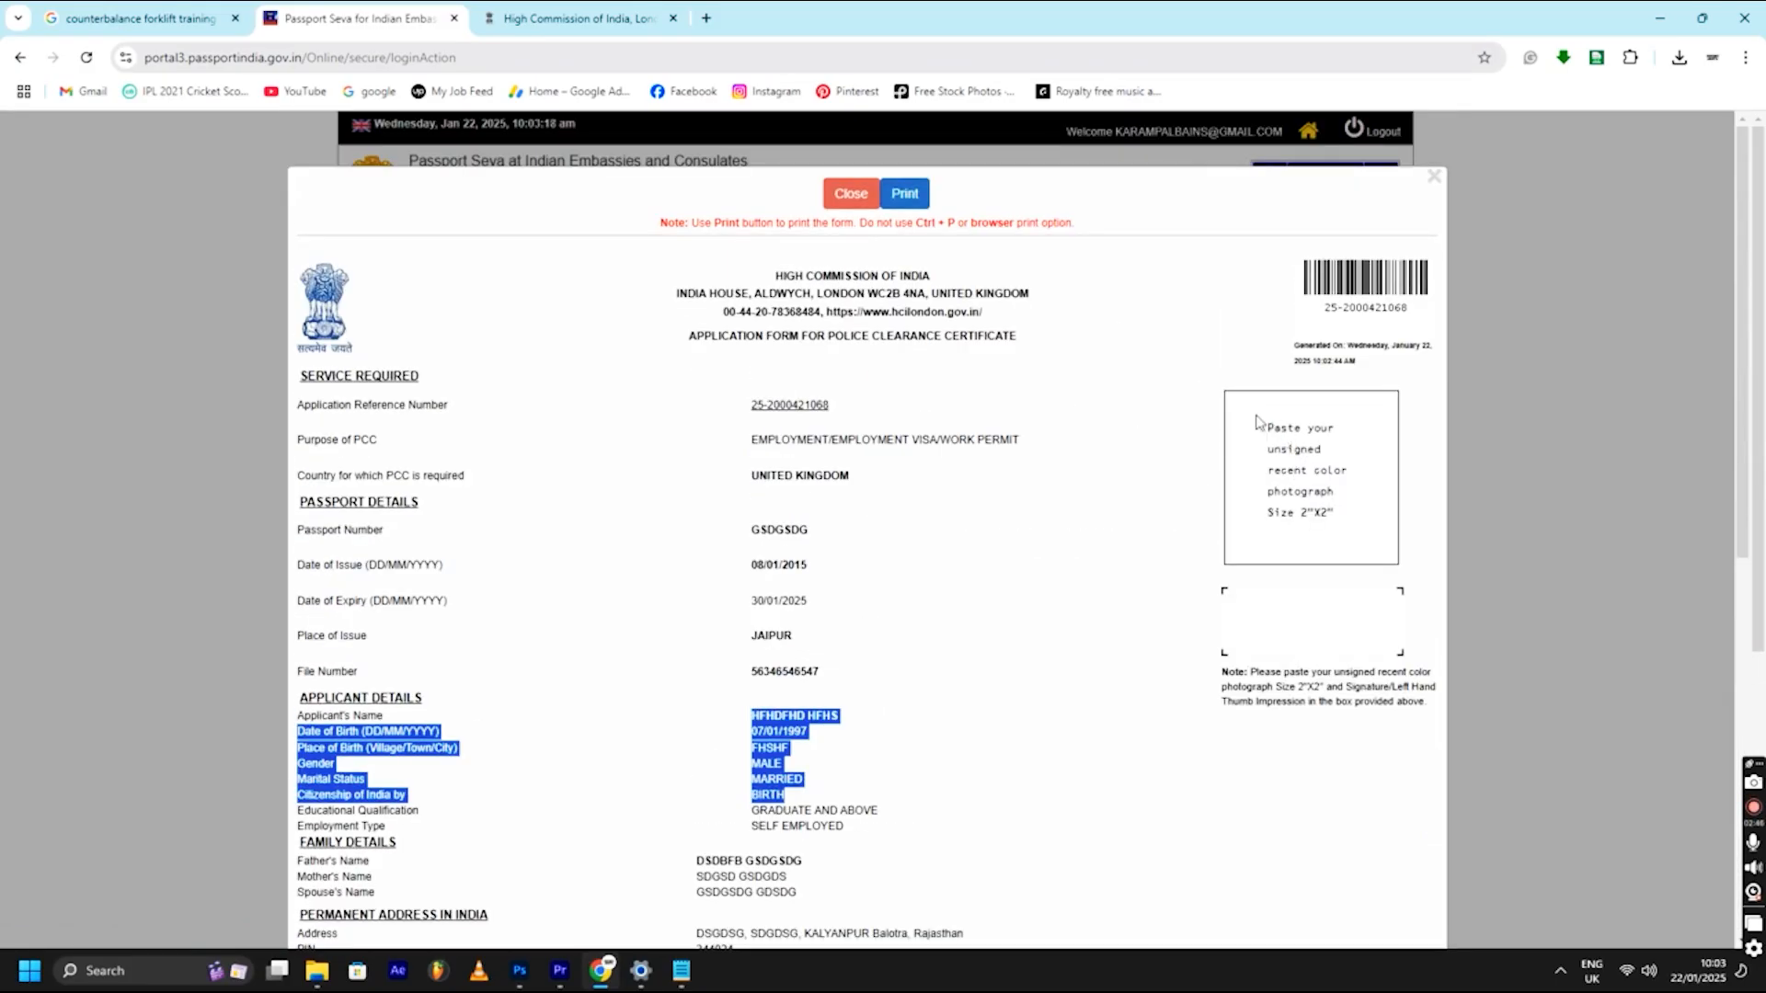
left_click_drag(1269, 512, 1334, 513)
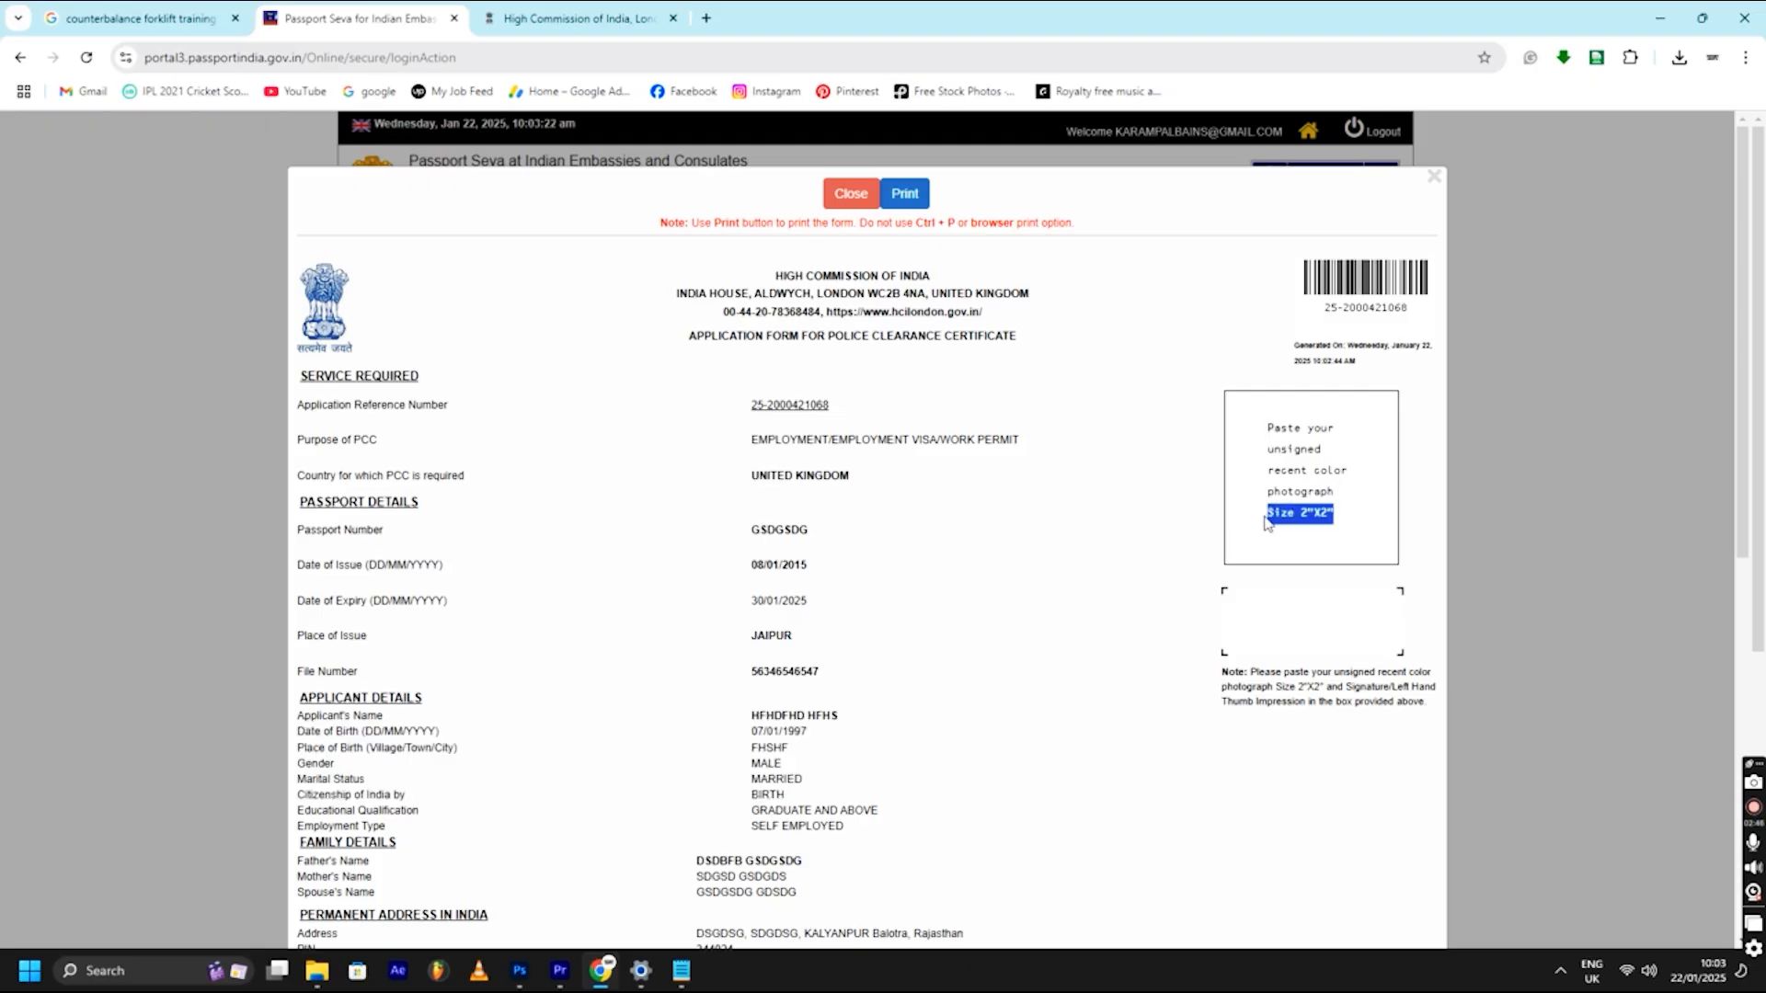
left_click(1350, 498)
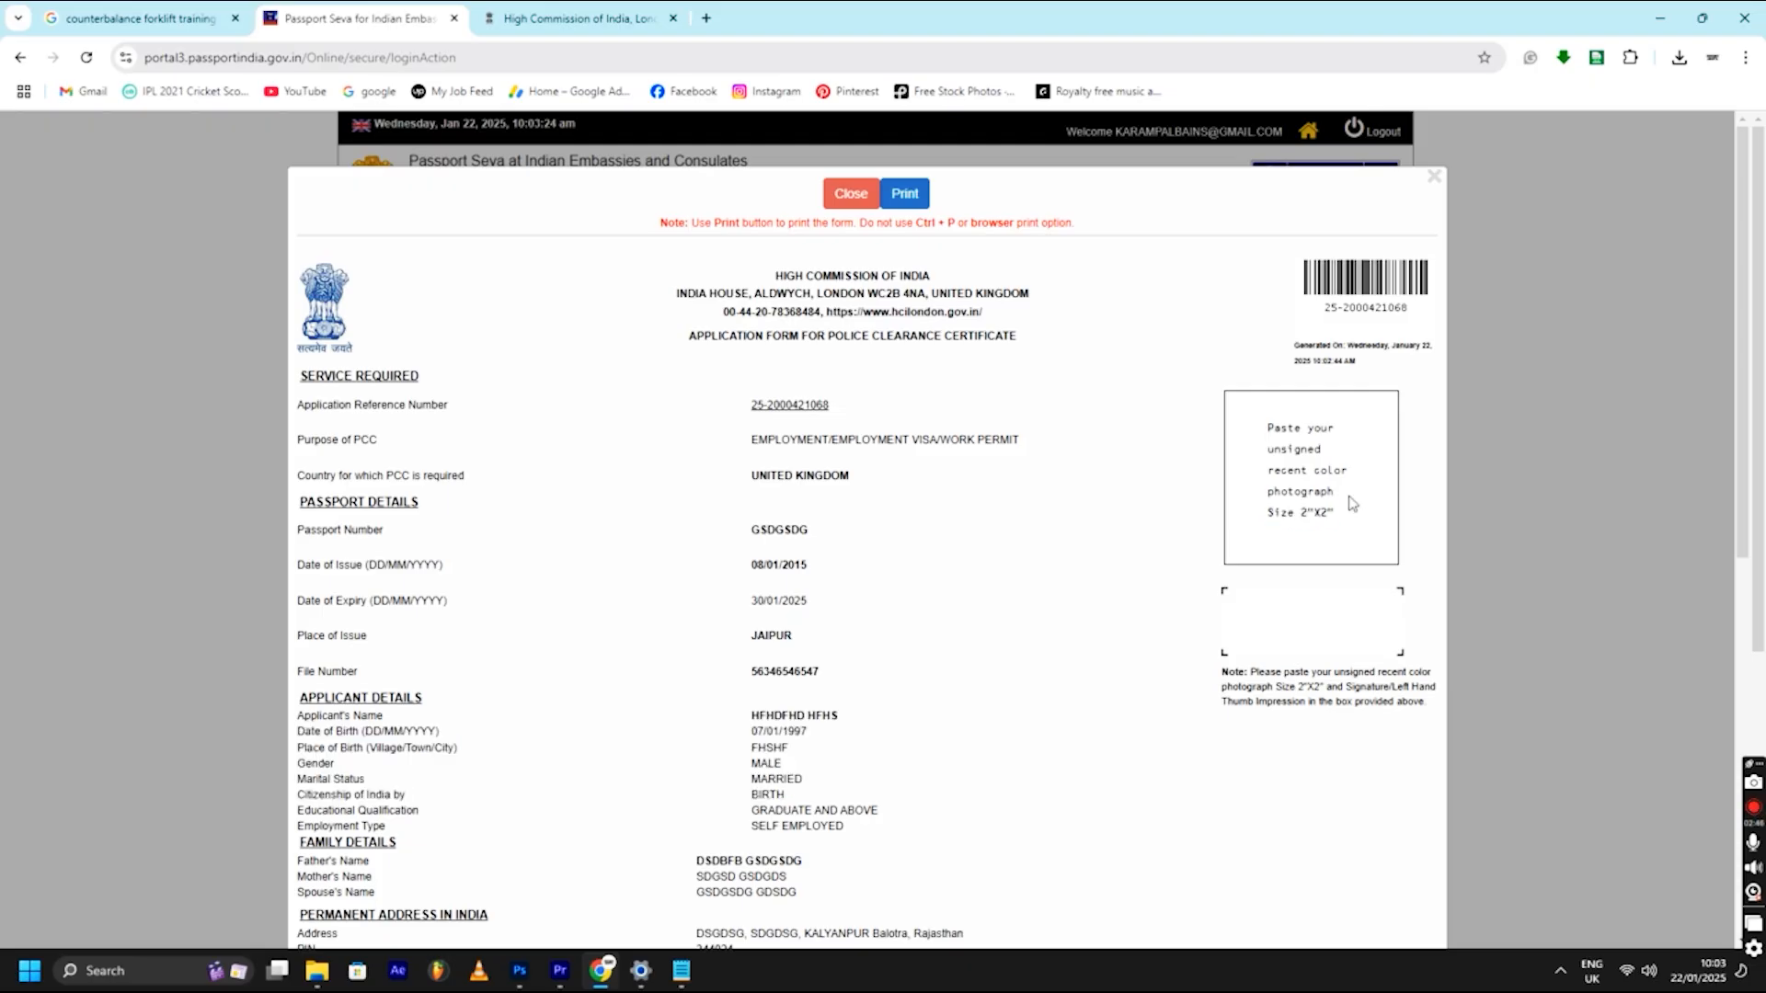
left_click_drag(1344, 513, 1267, 430)
left_click(1269, 433)
left_click(1329, 516)
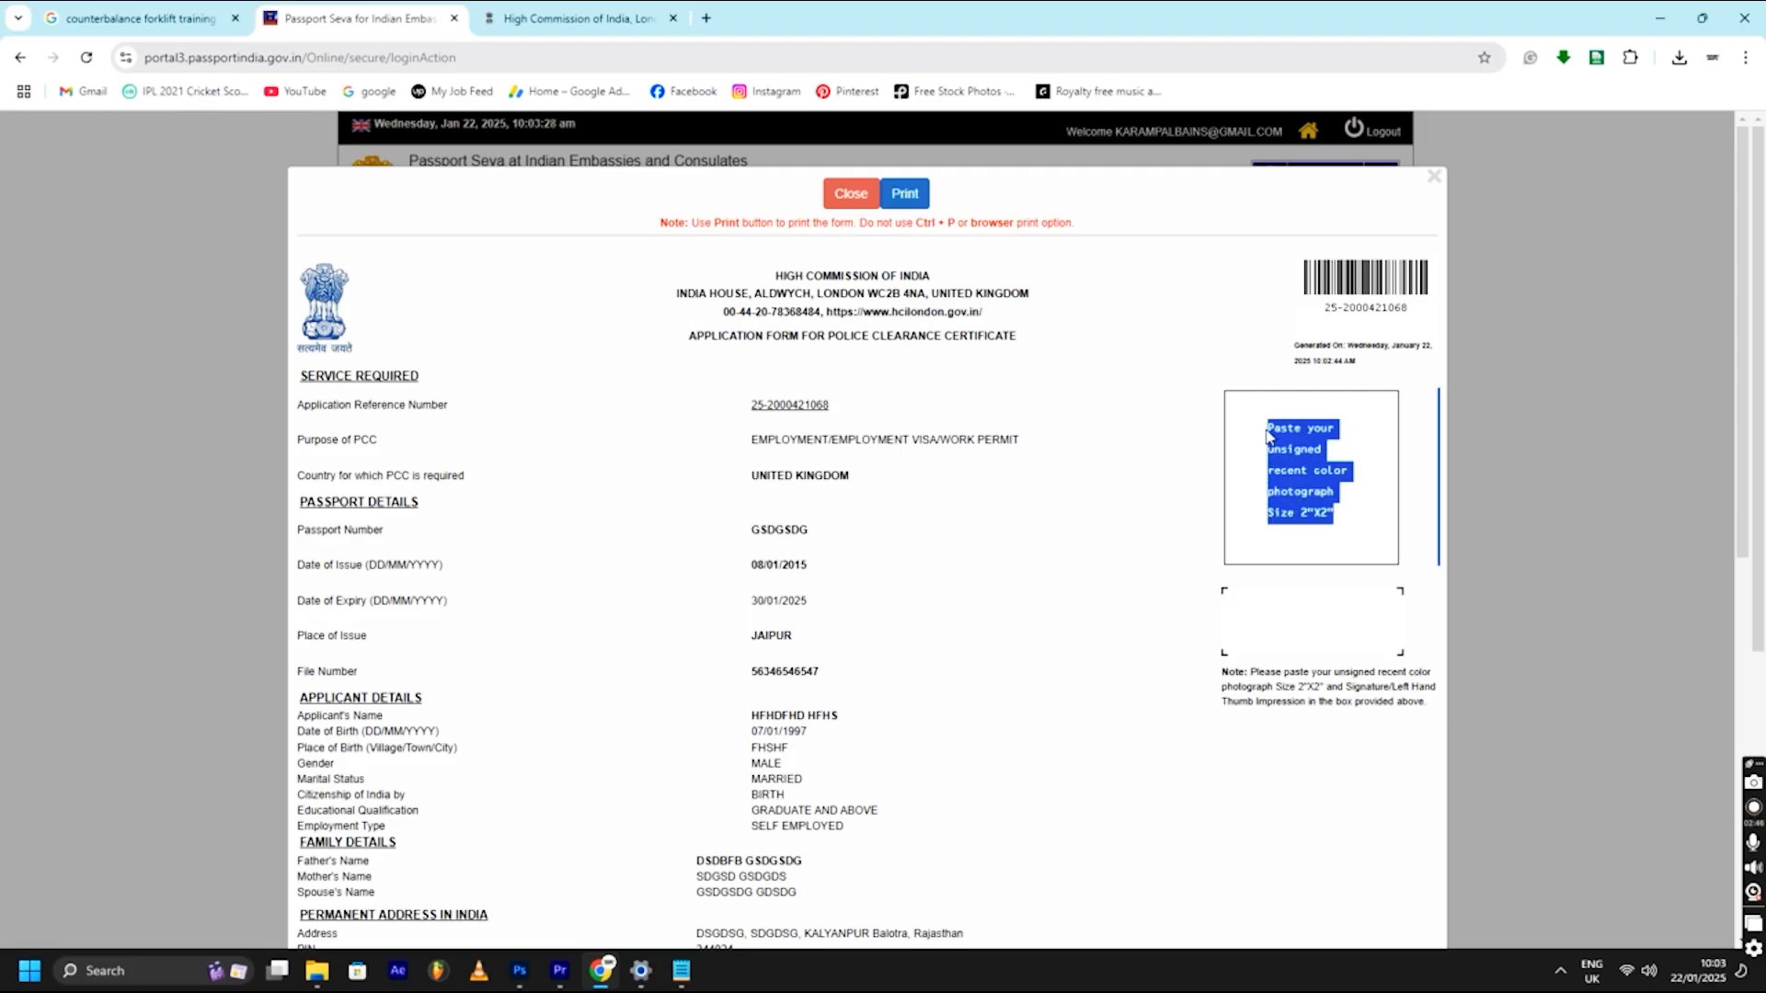
left_click(1265, 428)
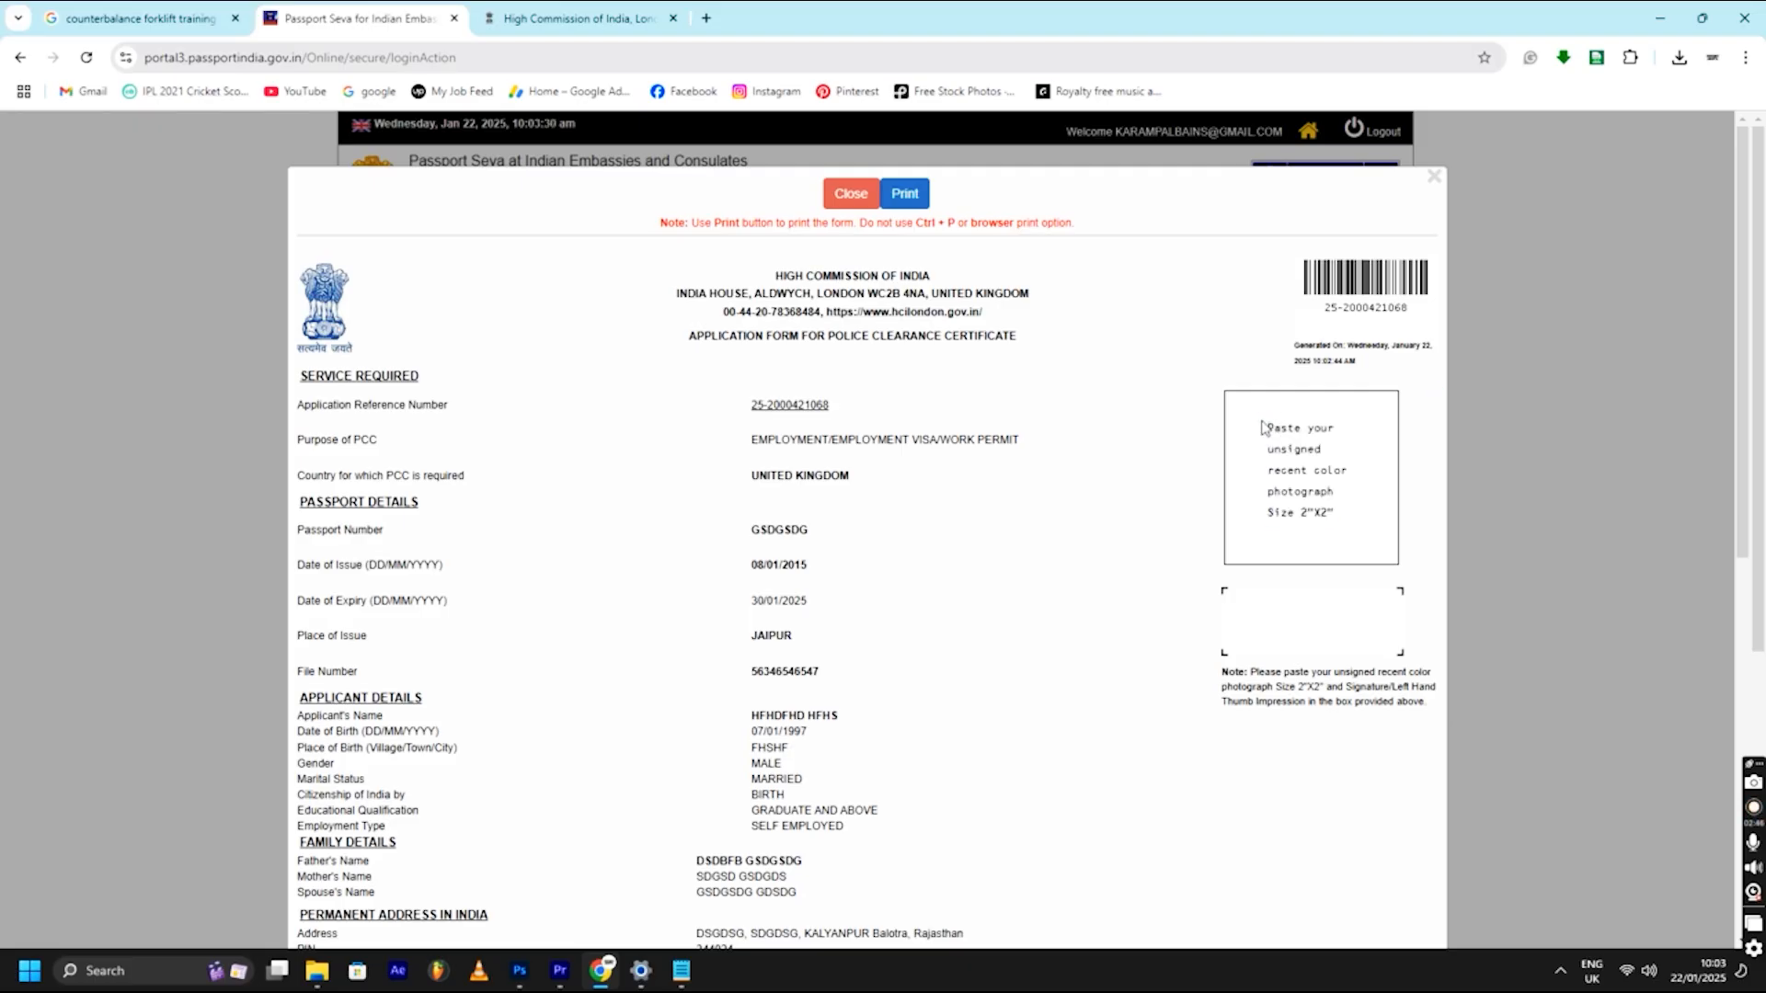
left_click_drag(1329, 513, 1270, 429)
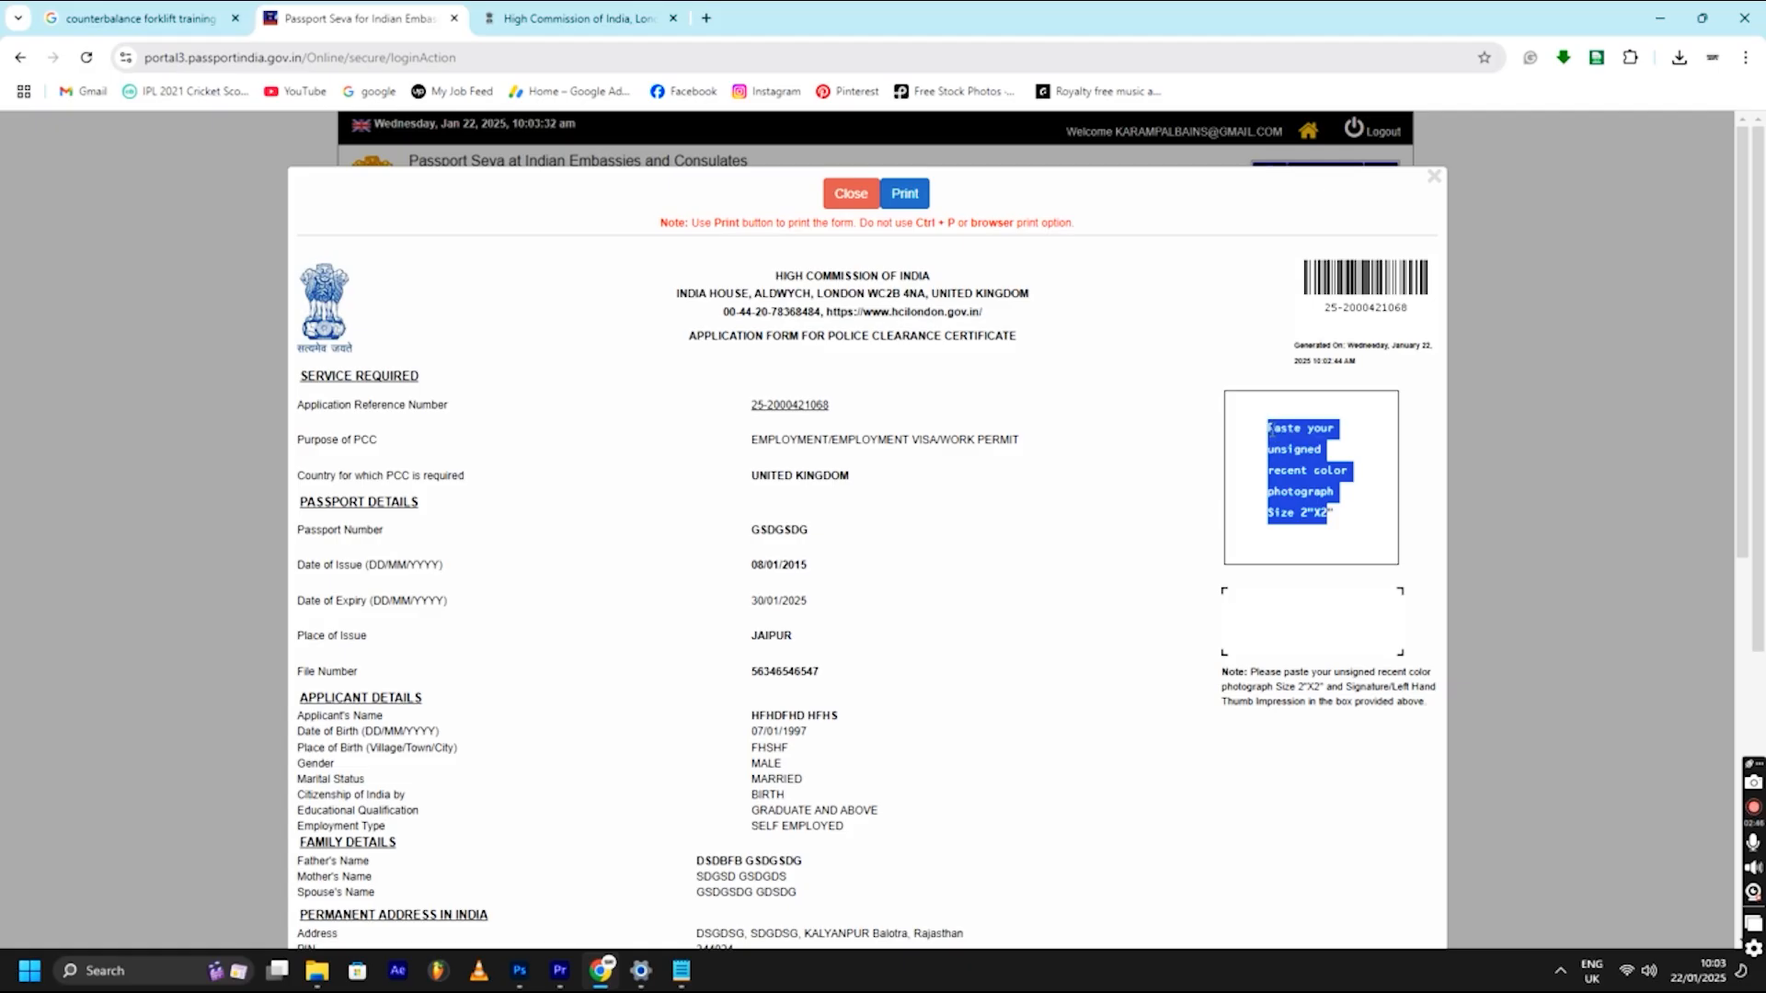
left_click(1269, 428)
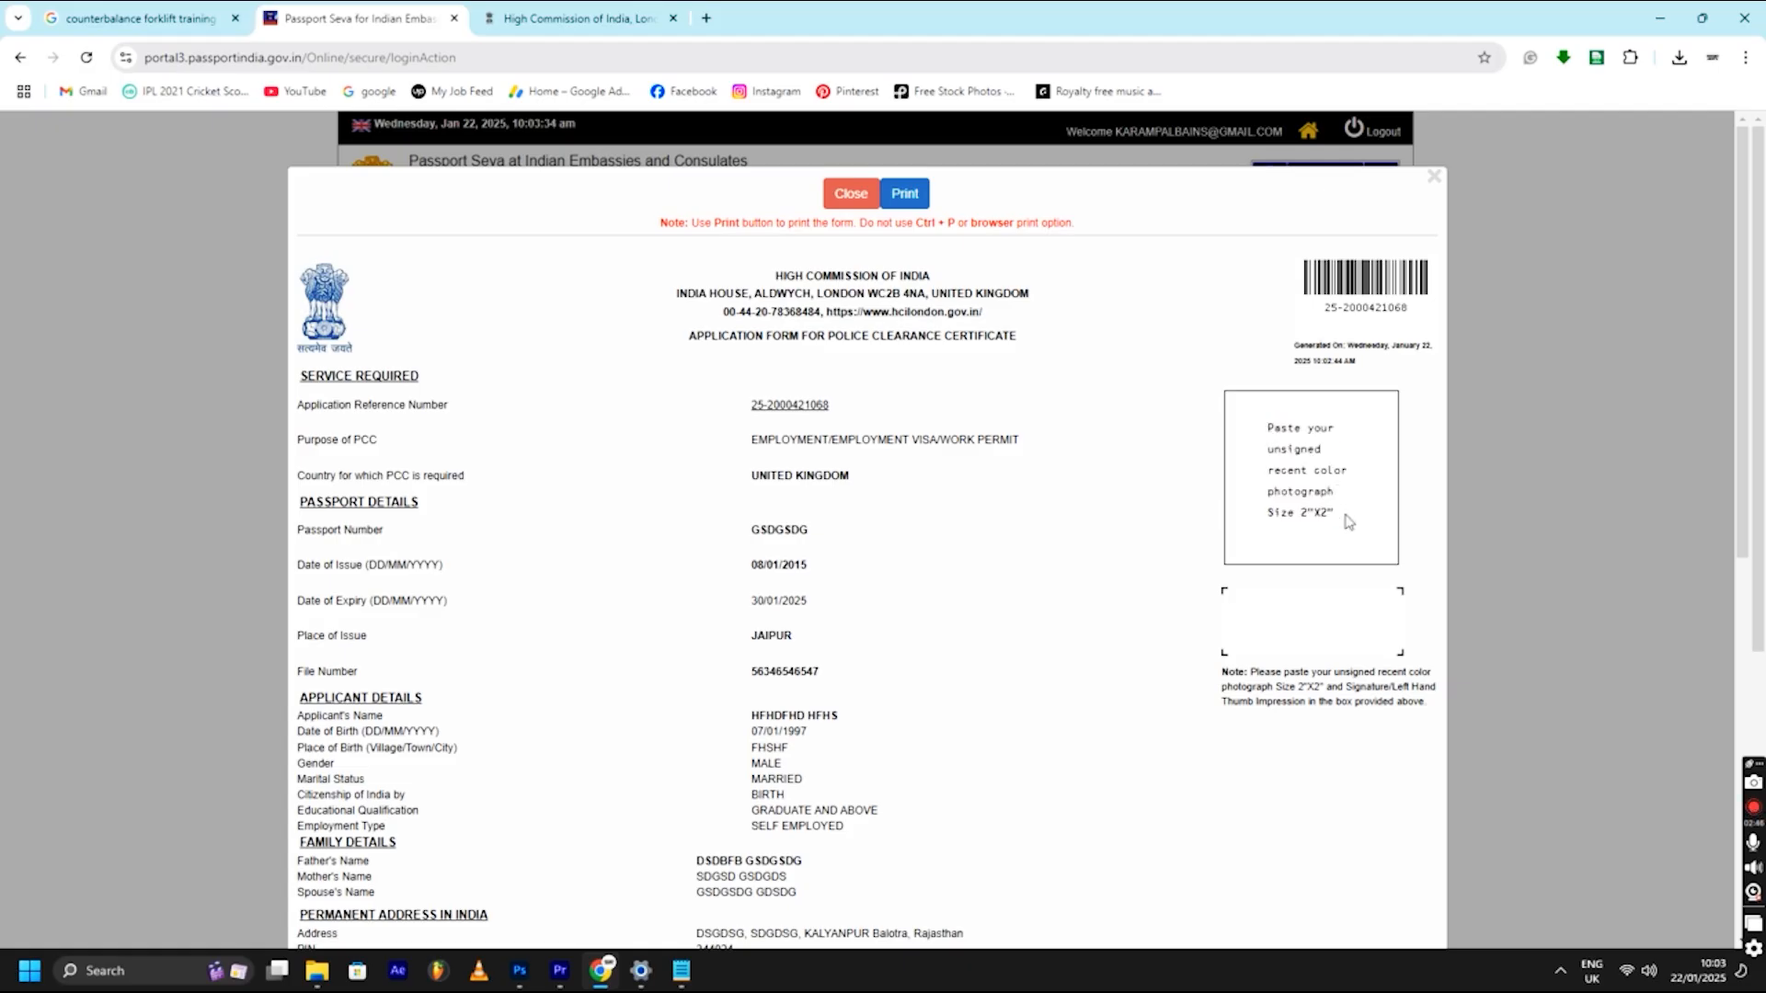
left_click_drag(1339, 518, 1269, 429)
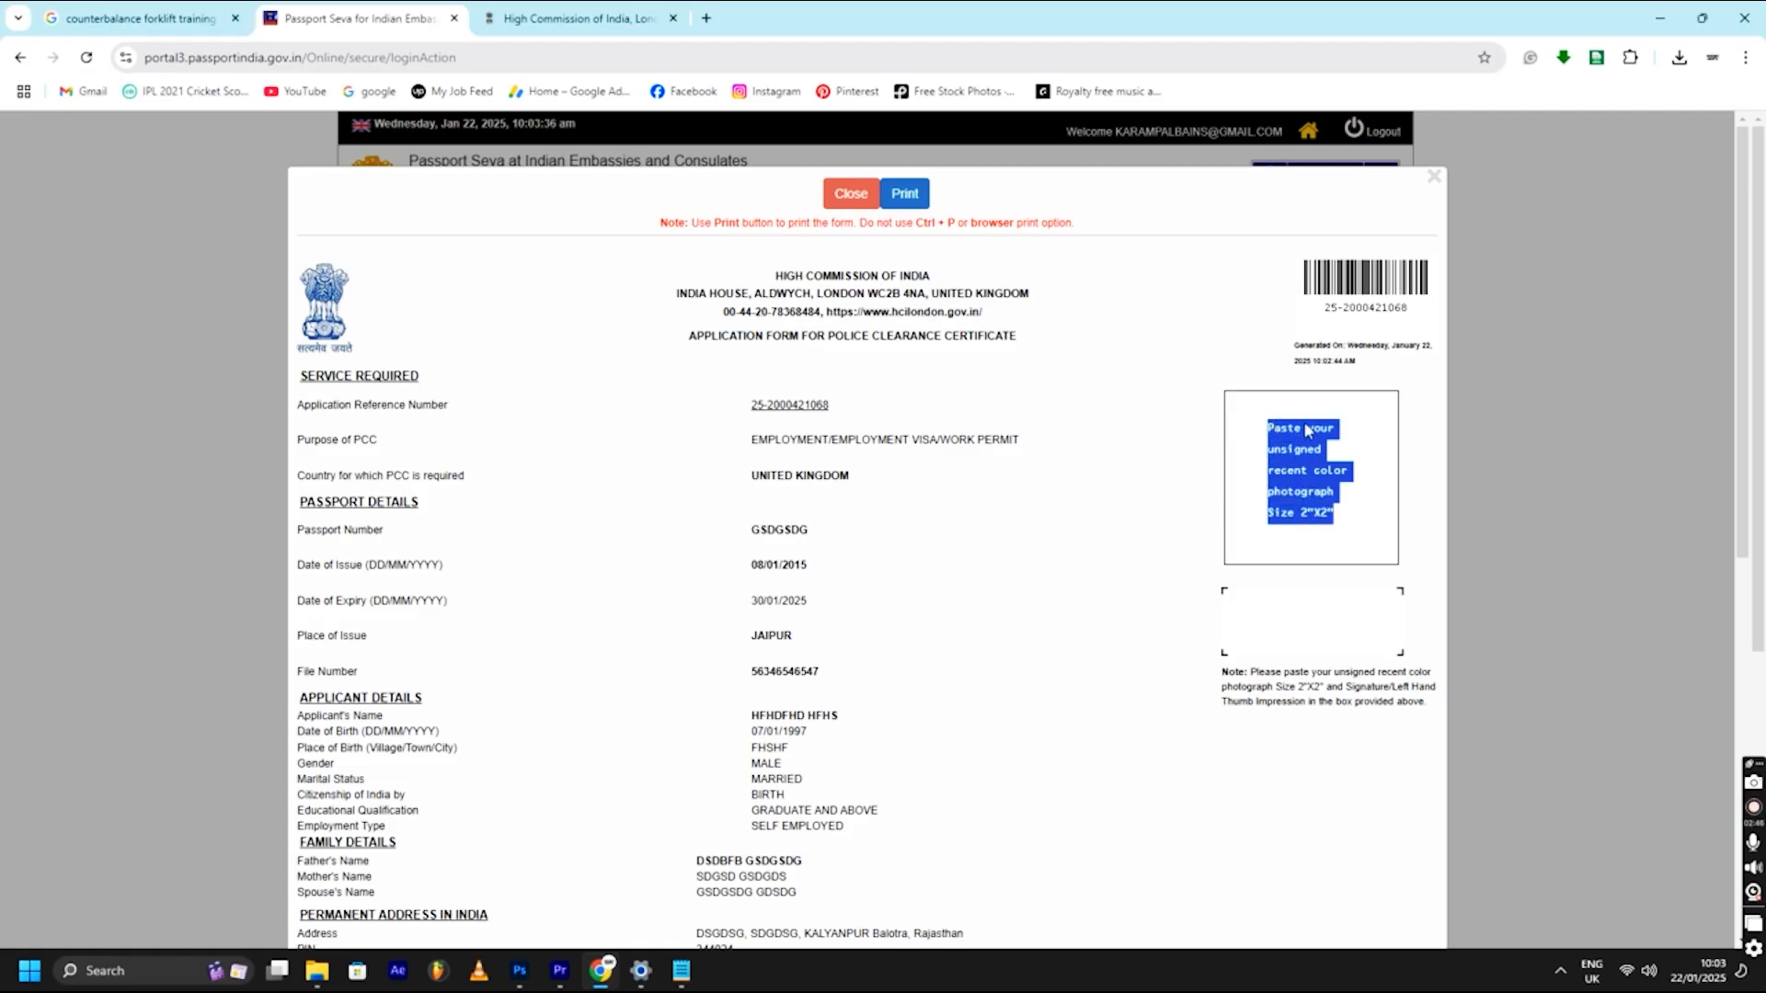
left_click(1338, 449)
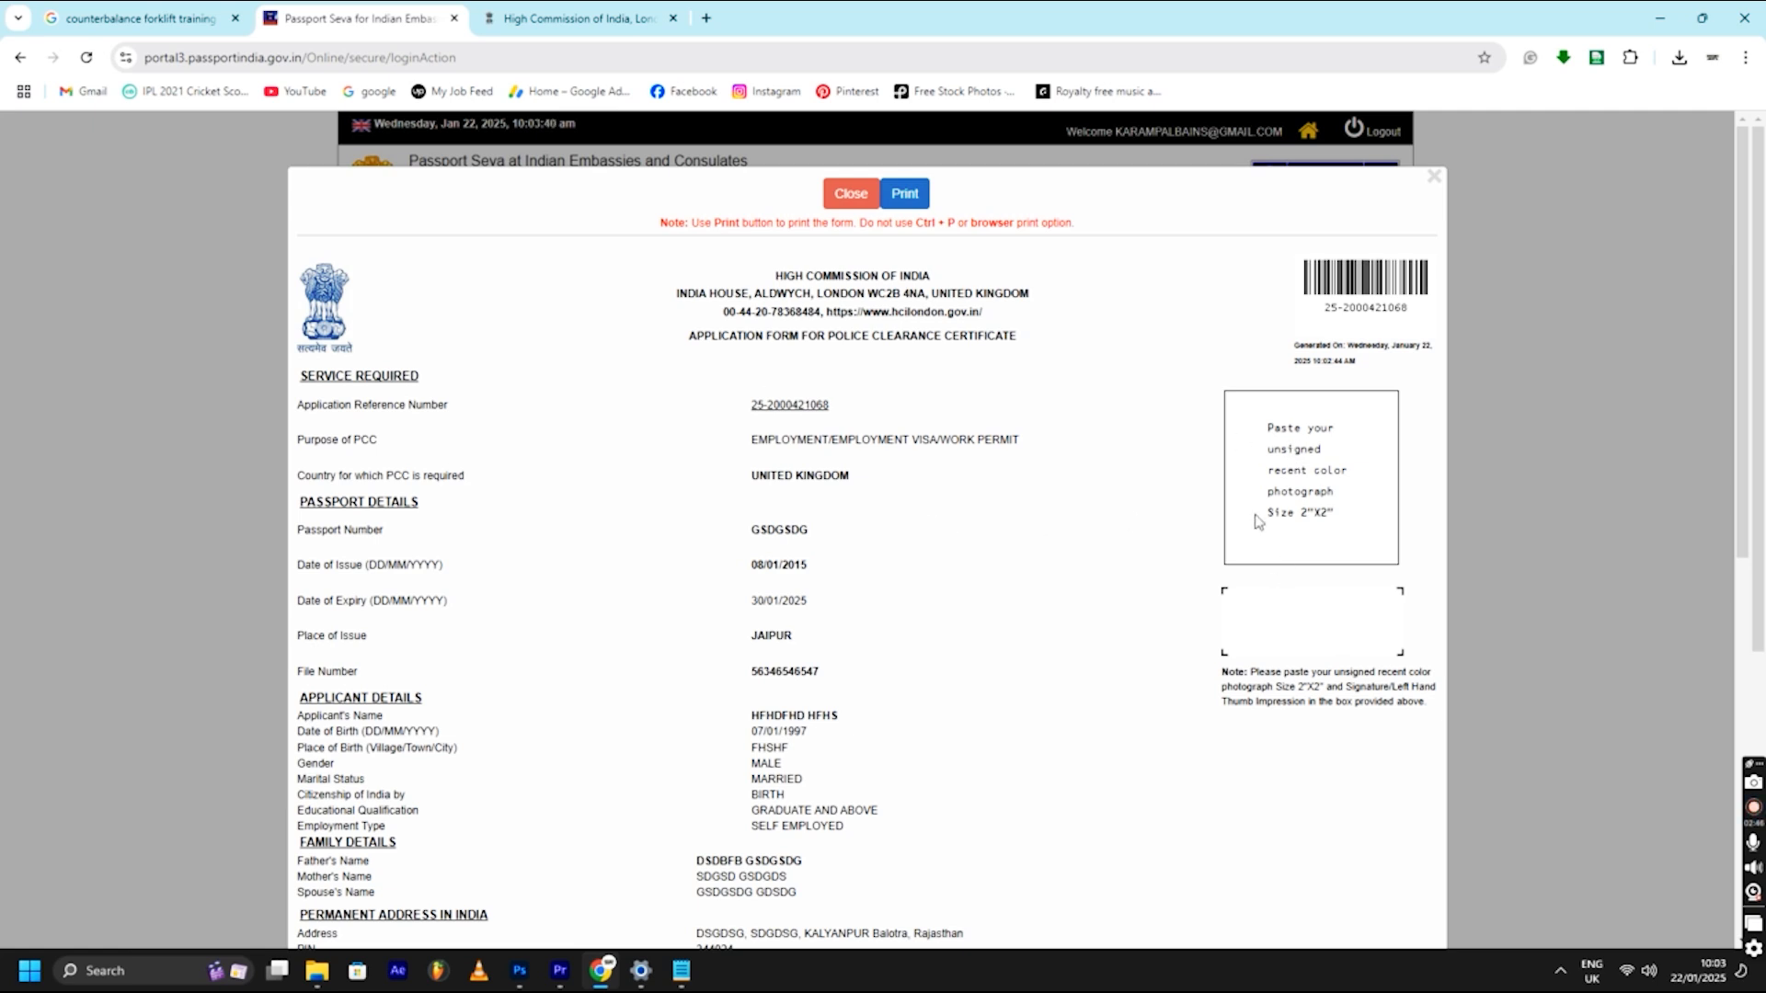
- Review the printable PCC form's entered details, through the KENT declaration dated 22/01/2025
scroll(1253, 439, "down", 1)
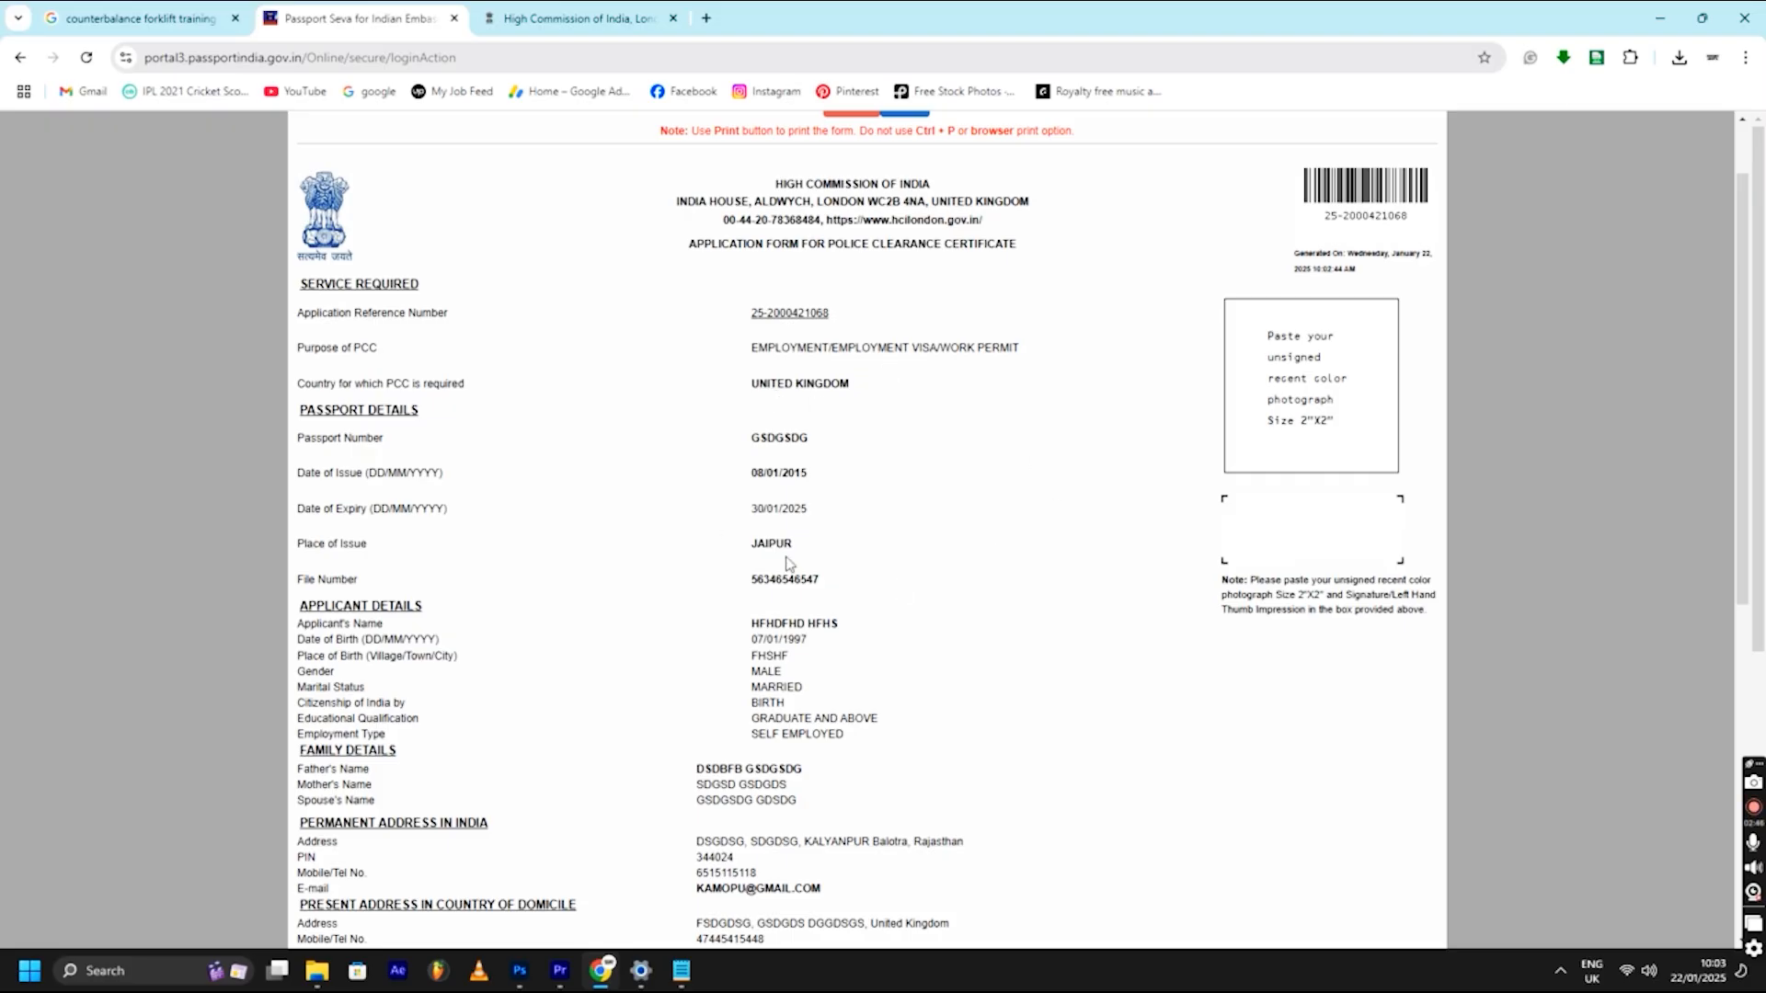
scroll(807, 526, "down", 4)
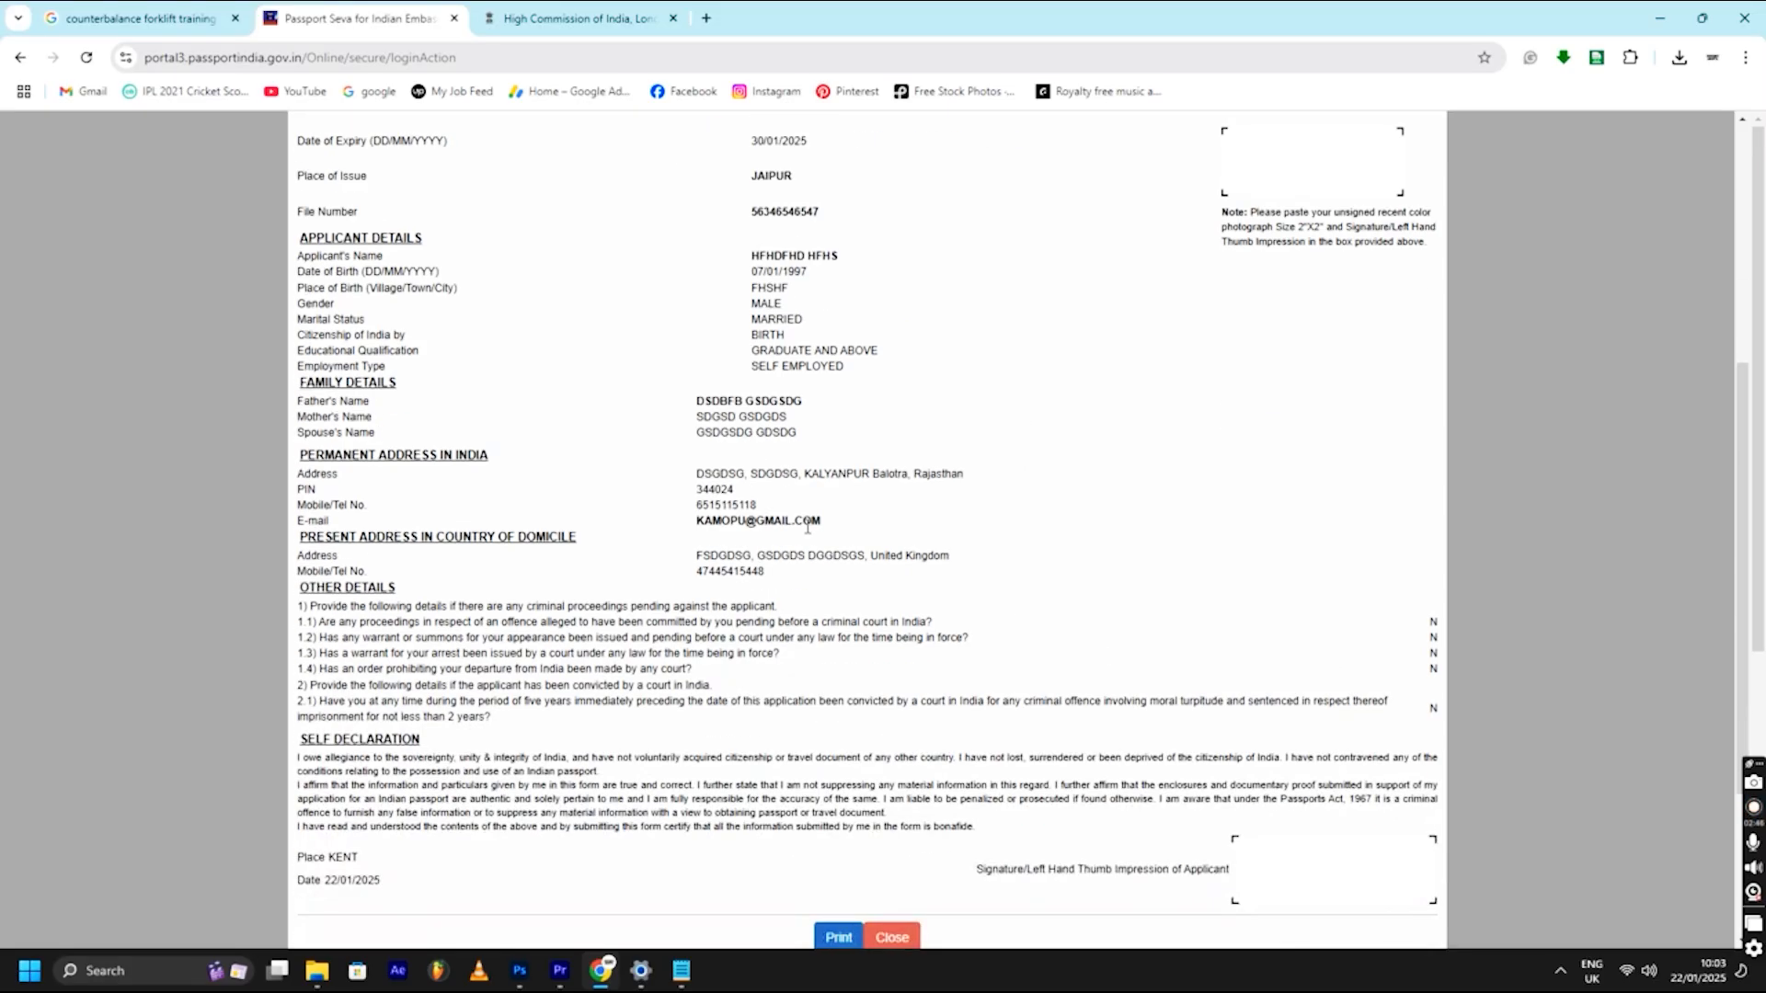
scroll(901, 547, "up", 5)
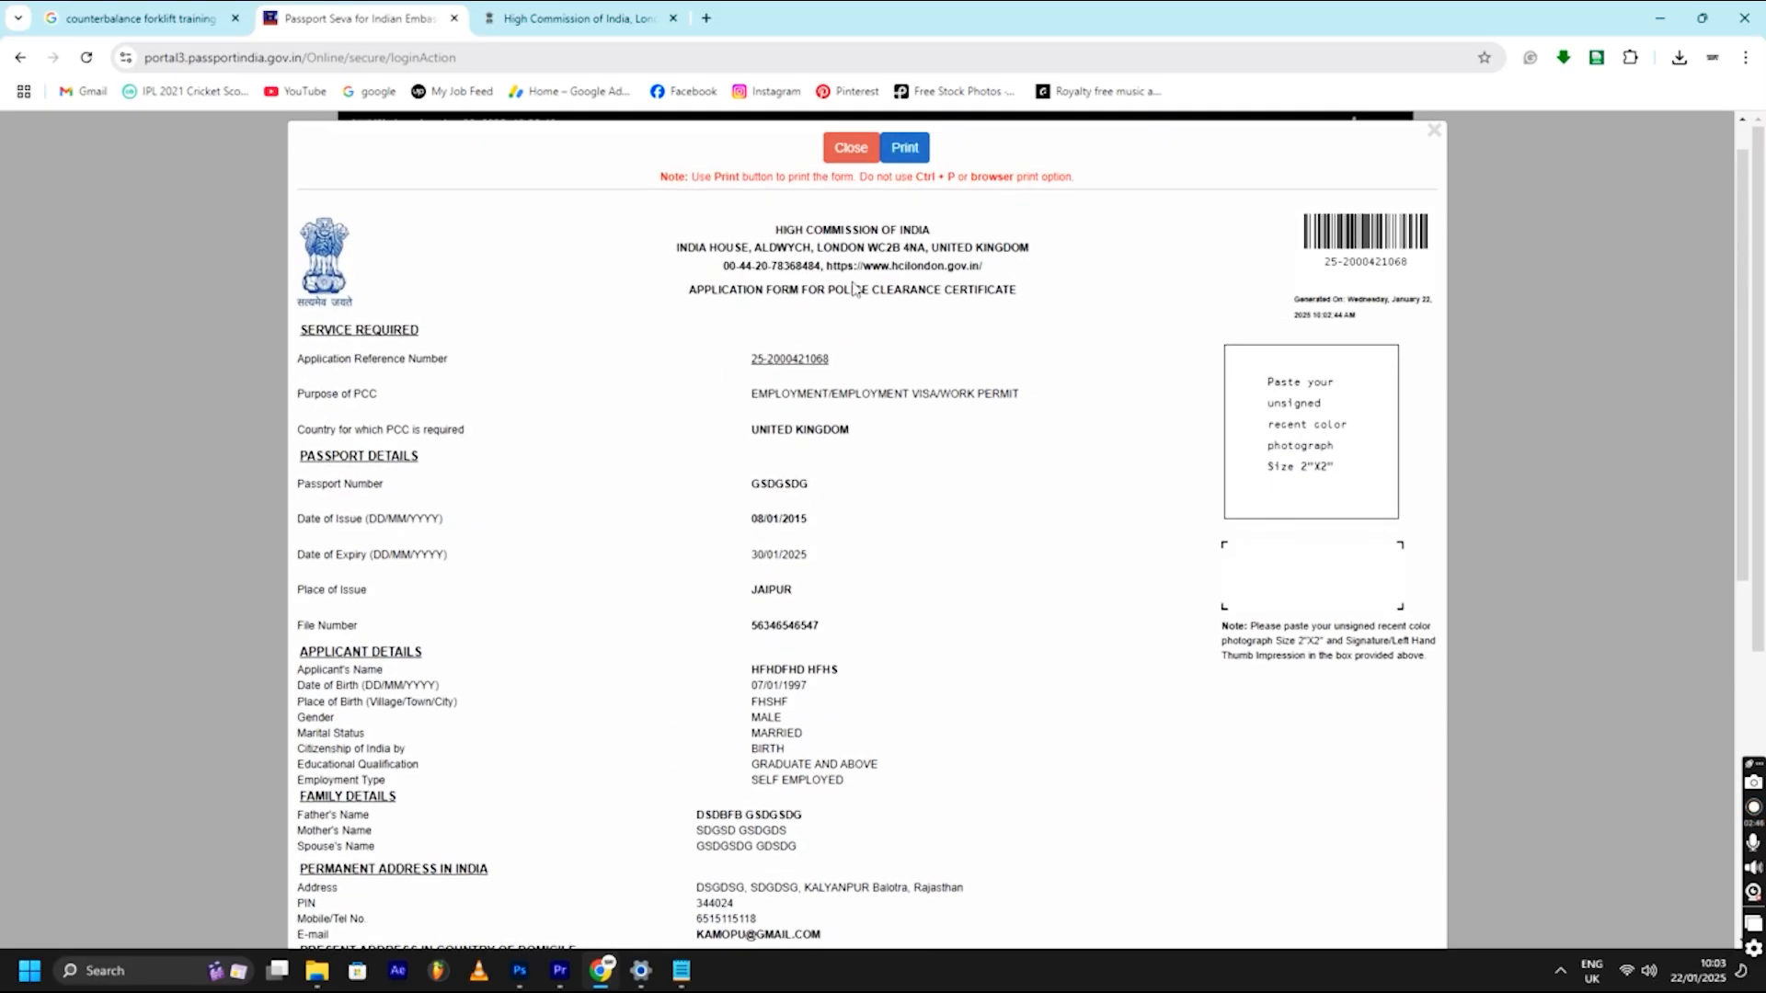
- Start a High Commission appointment booking for the PCC service at London - VFS, Goswell
left_click(563, 13)
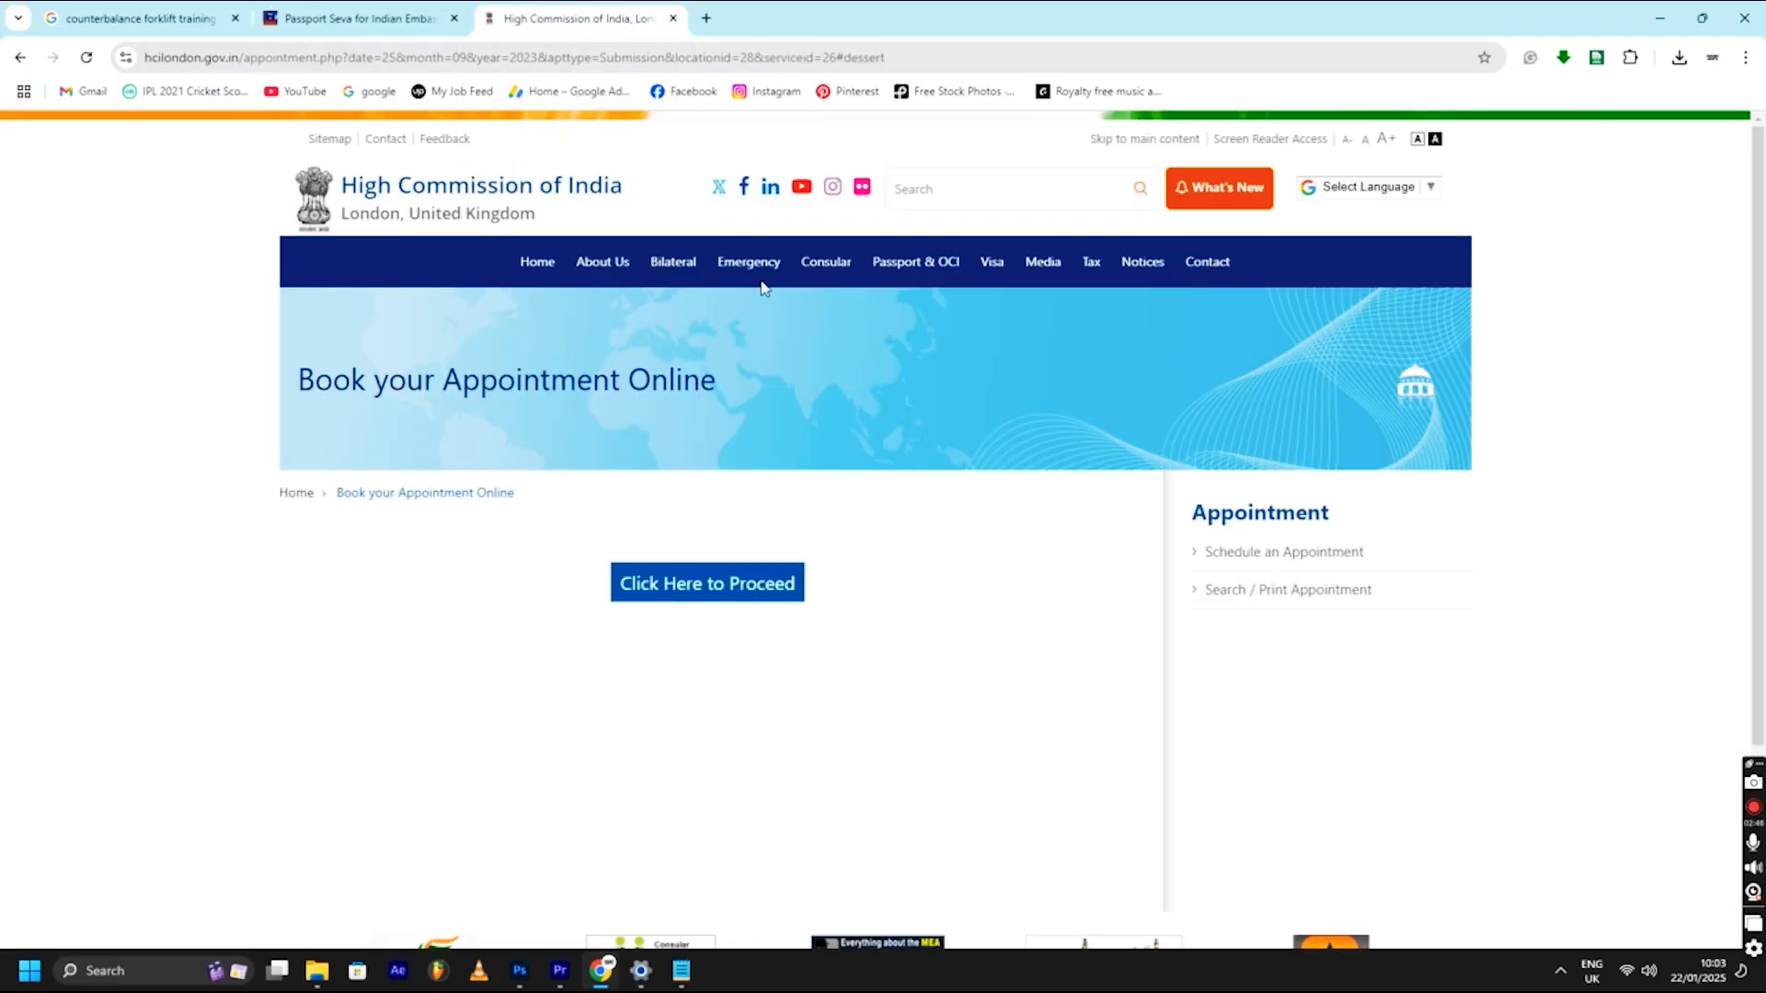
left_click(699, 603)
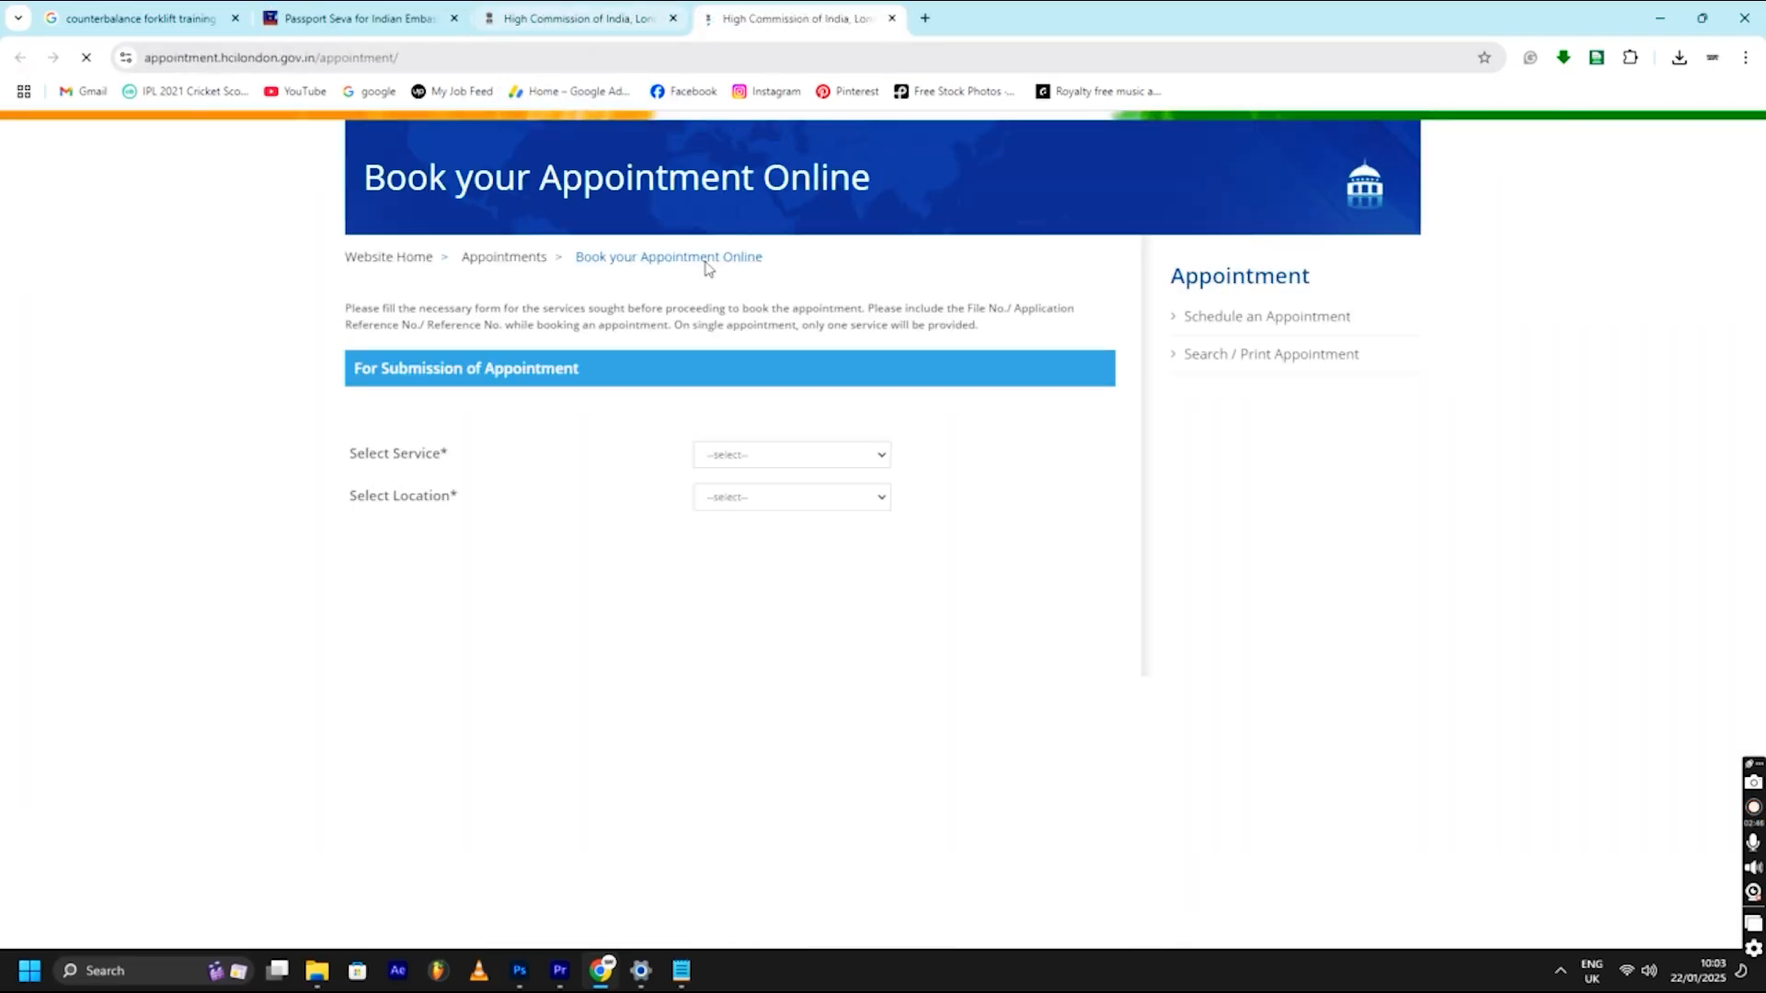
left_click(778, 461)
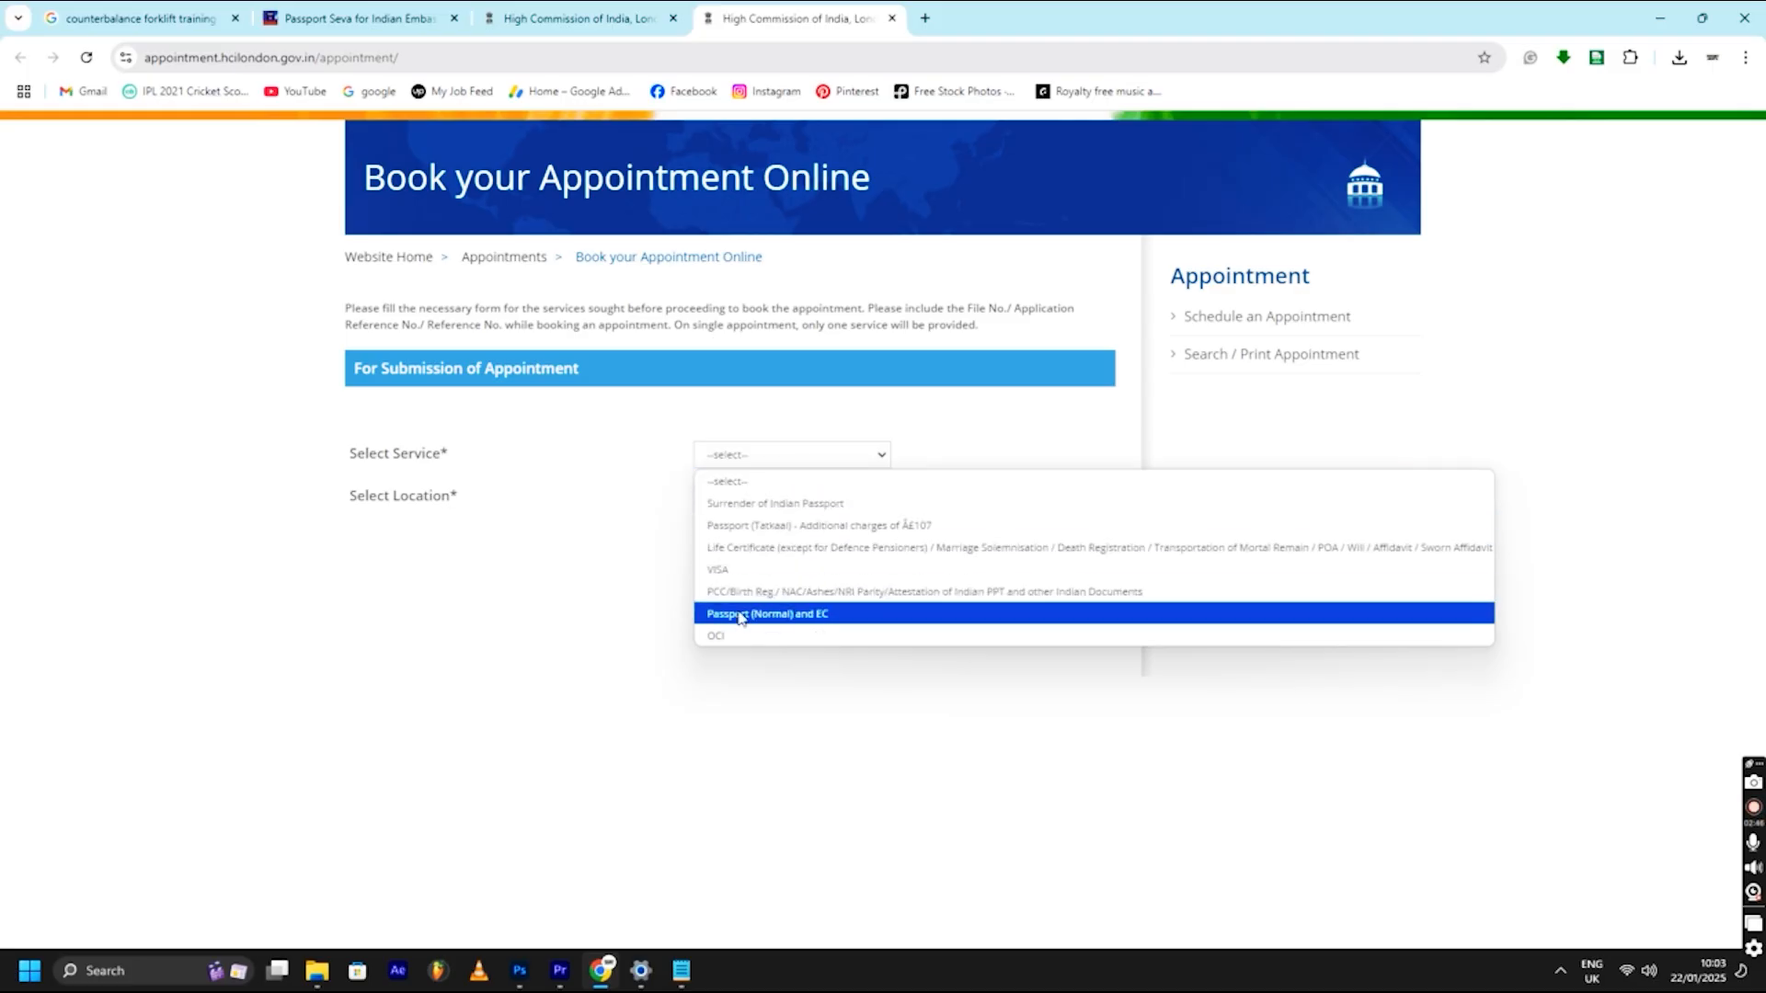
left_click(768, 594)
left_click(773, 496)
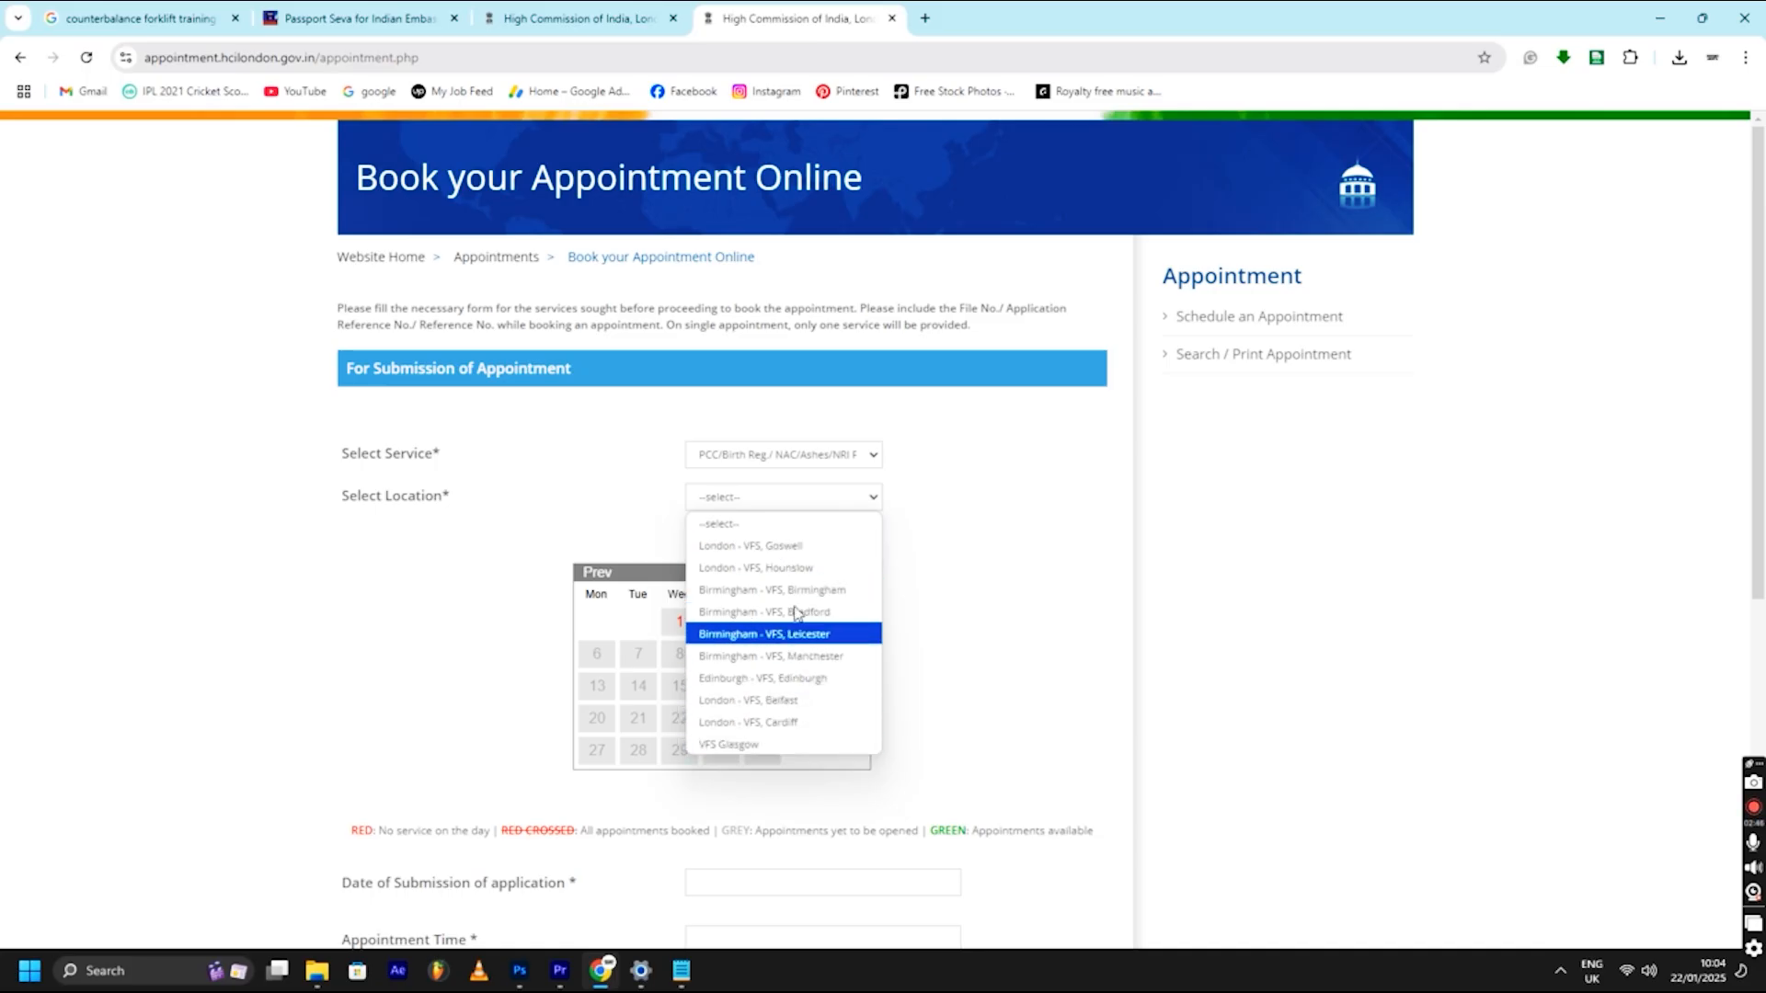
left_click(764, 549)
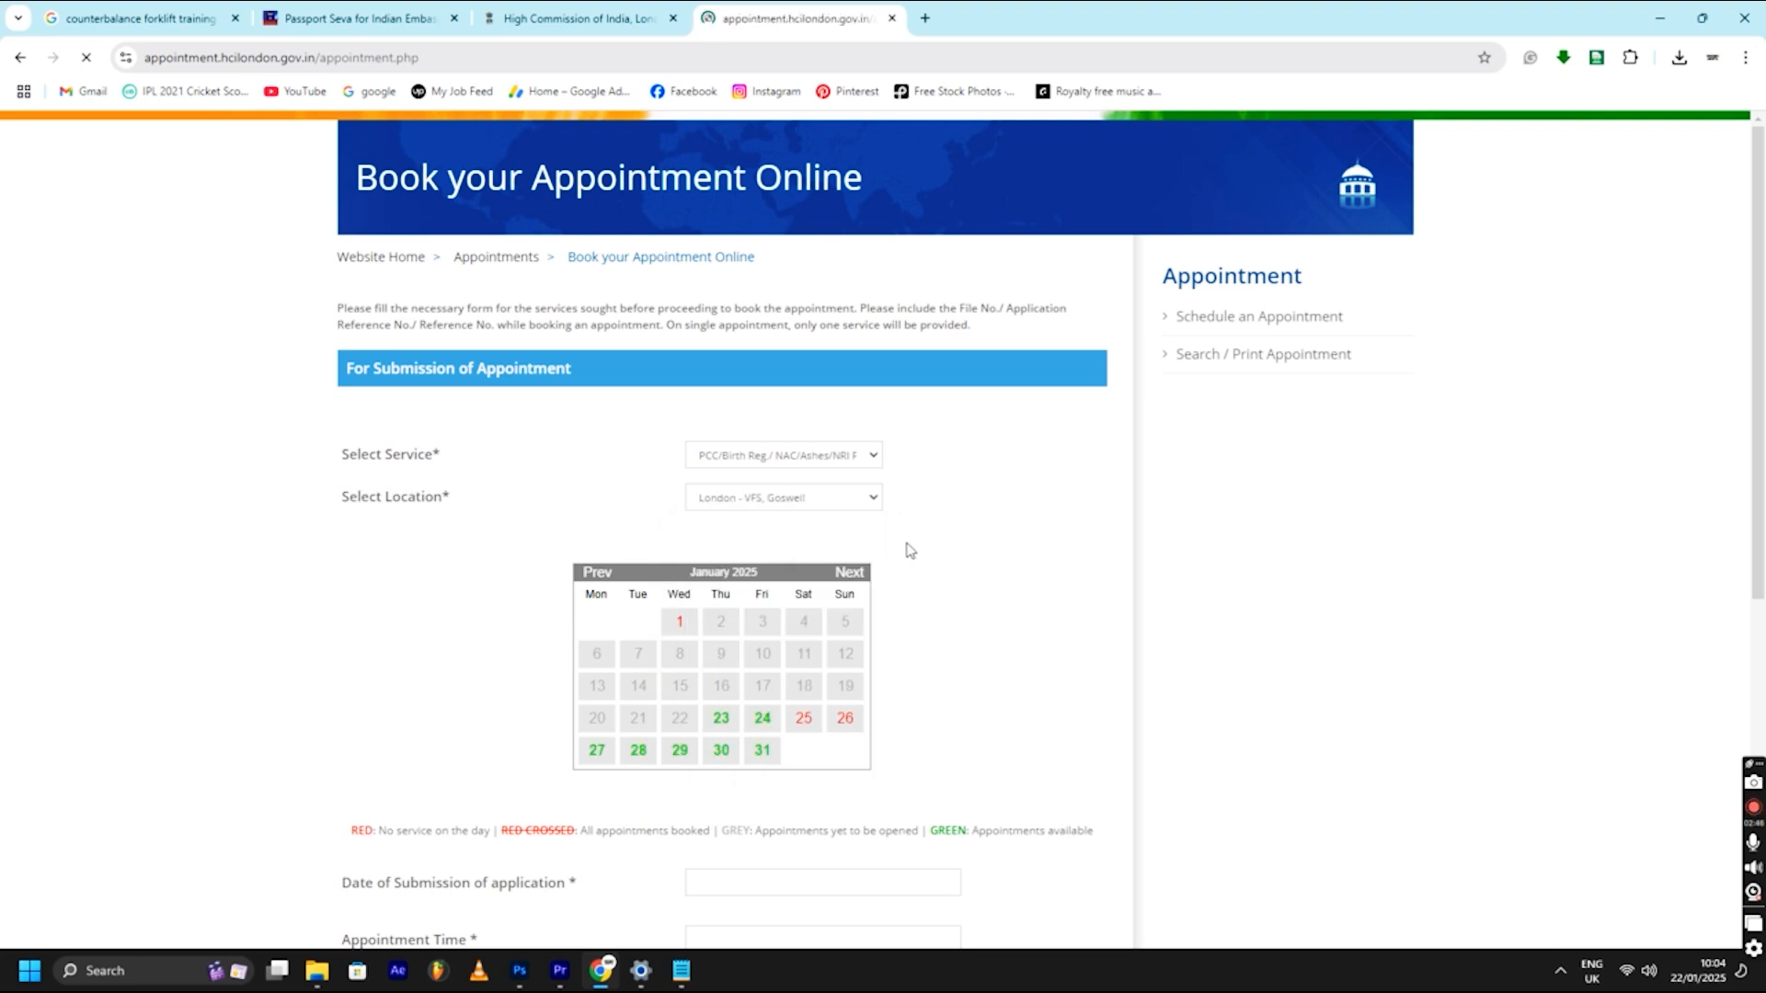
- Choose the 09:15 - 09:30 slot on 23 January 2025
scroll(905, 550, "down", 1)
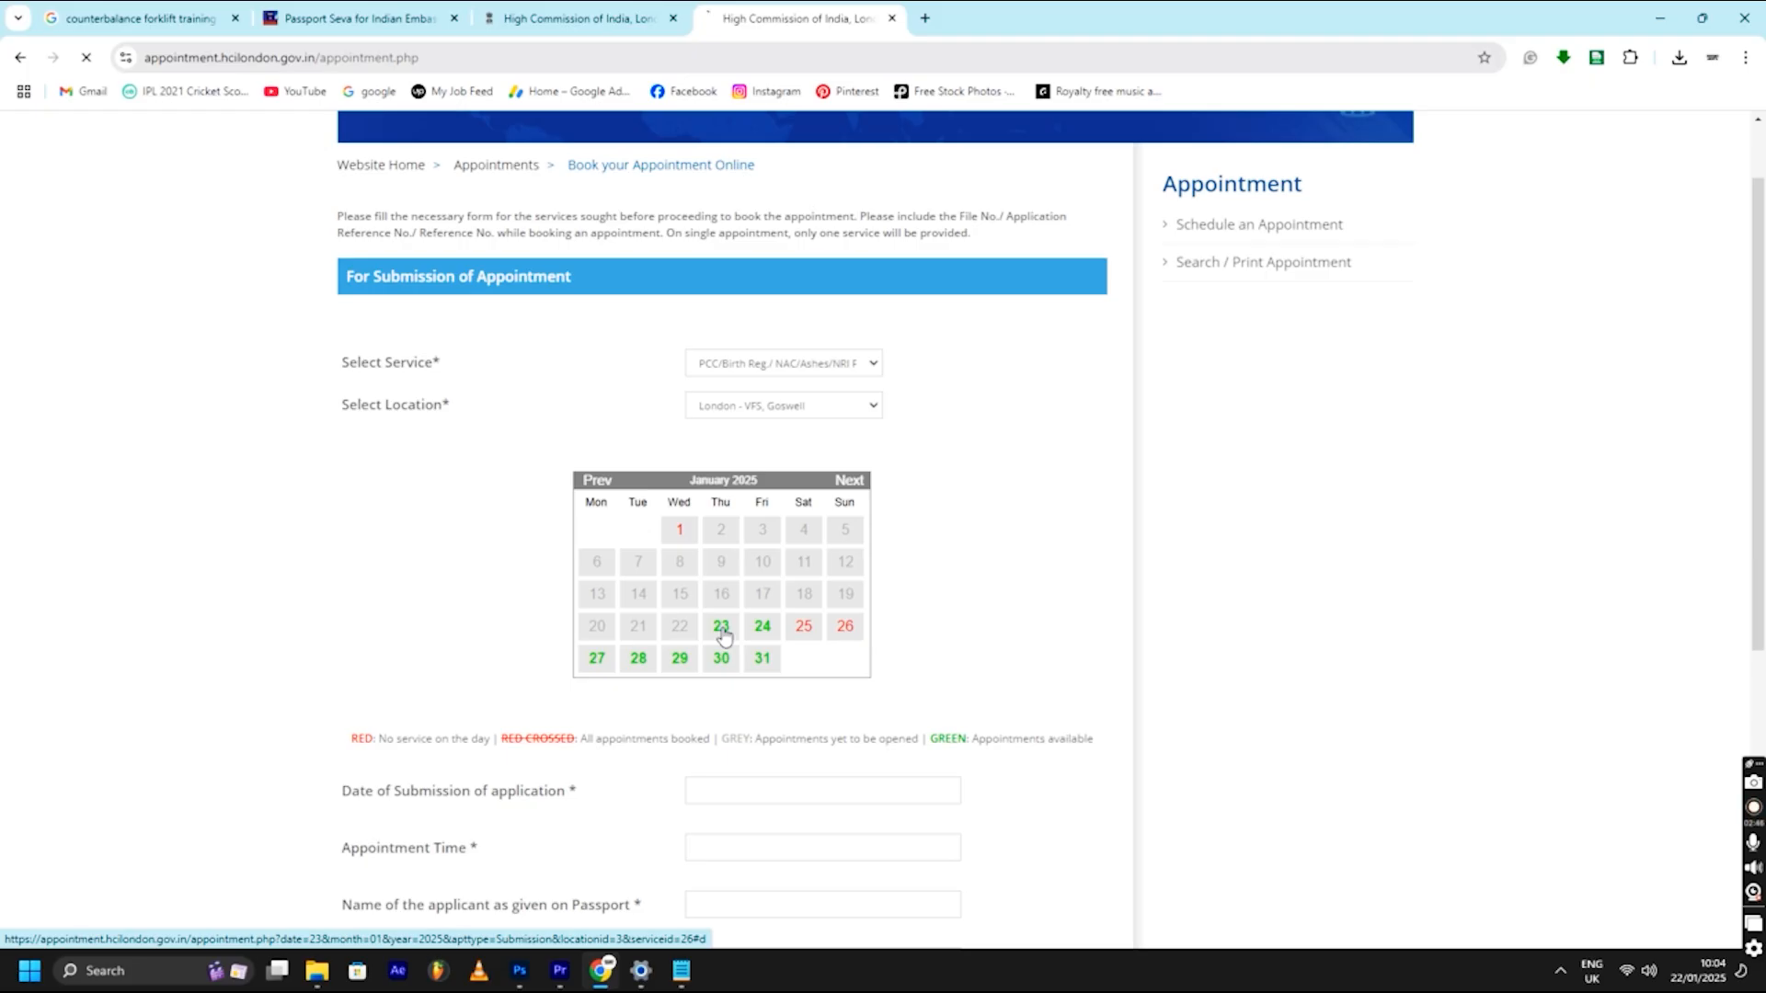
scroll(774, 692, "down", 1)
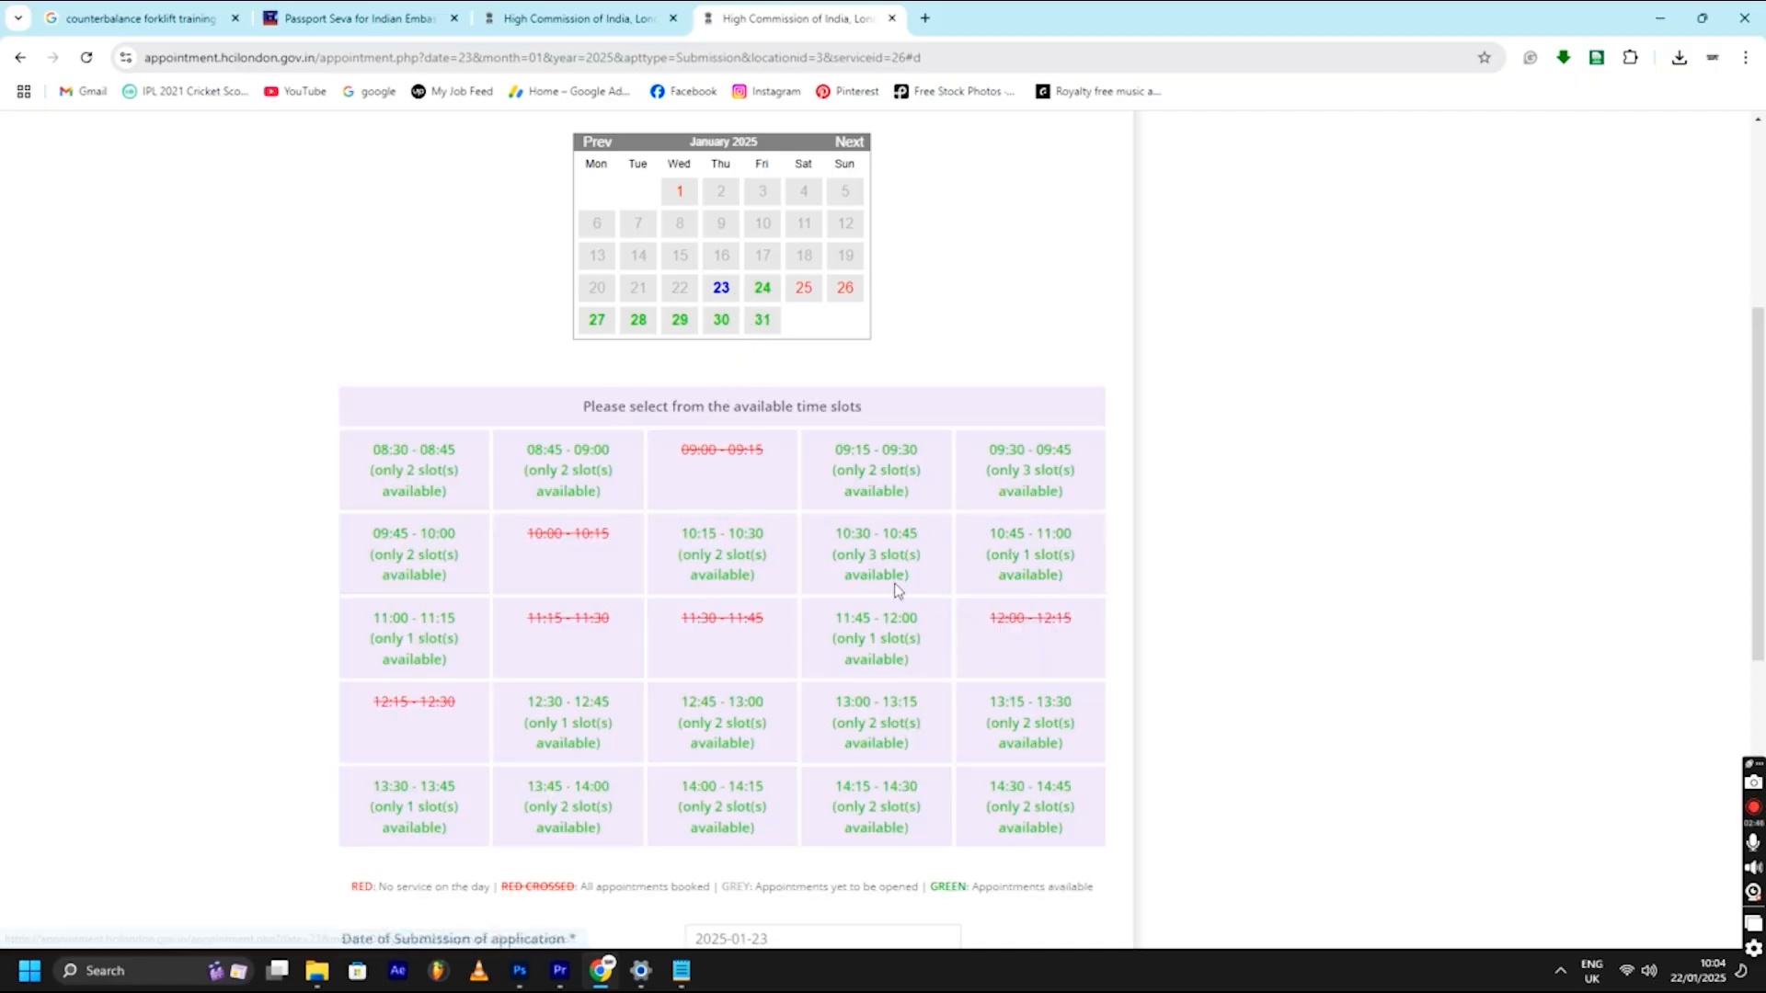
left_click(878, 490)
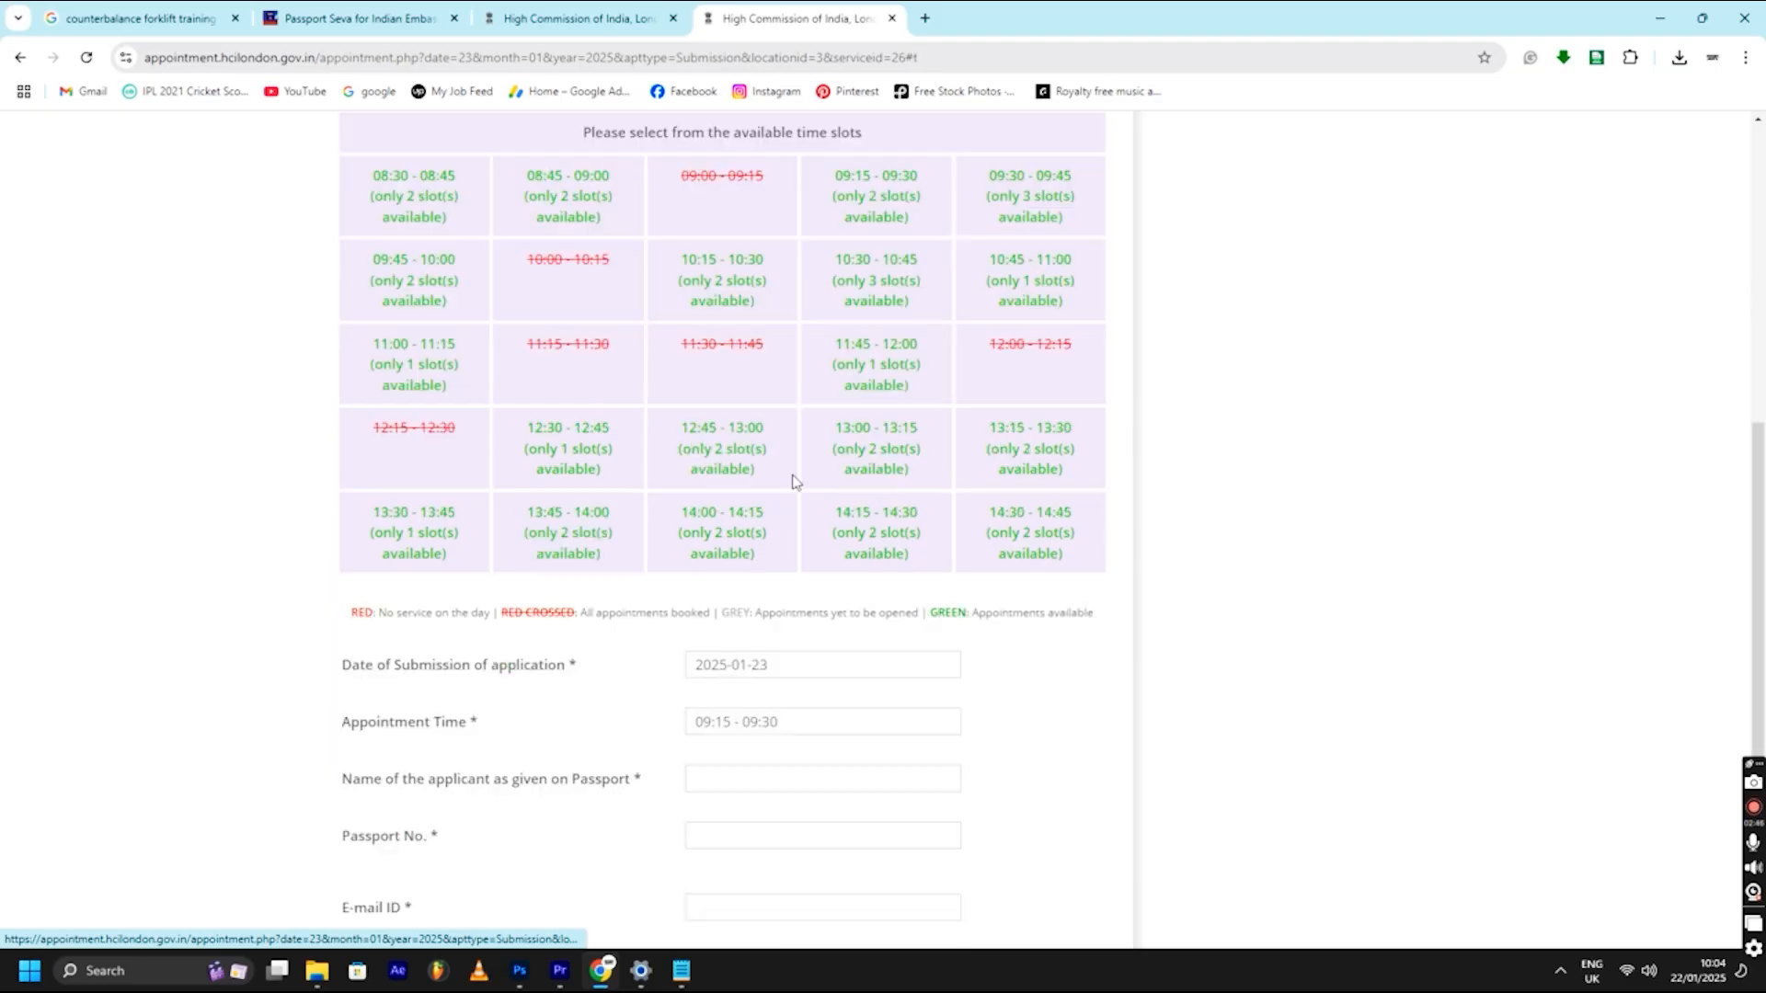
- Fill in the applicant's name, passport number and e-mail address in the booking form
scroll(701, 609, "down", 2)
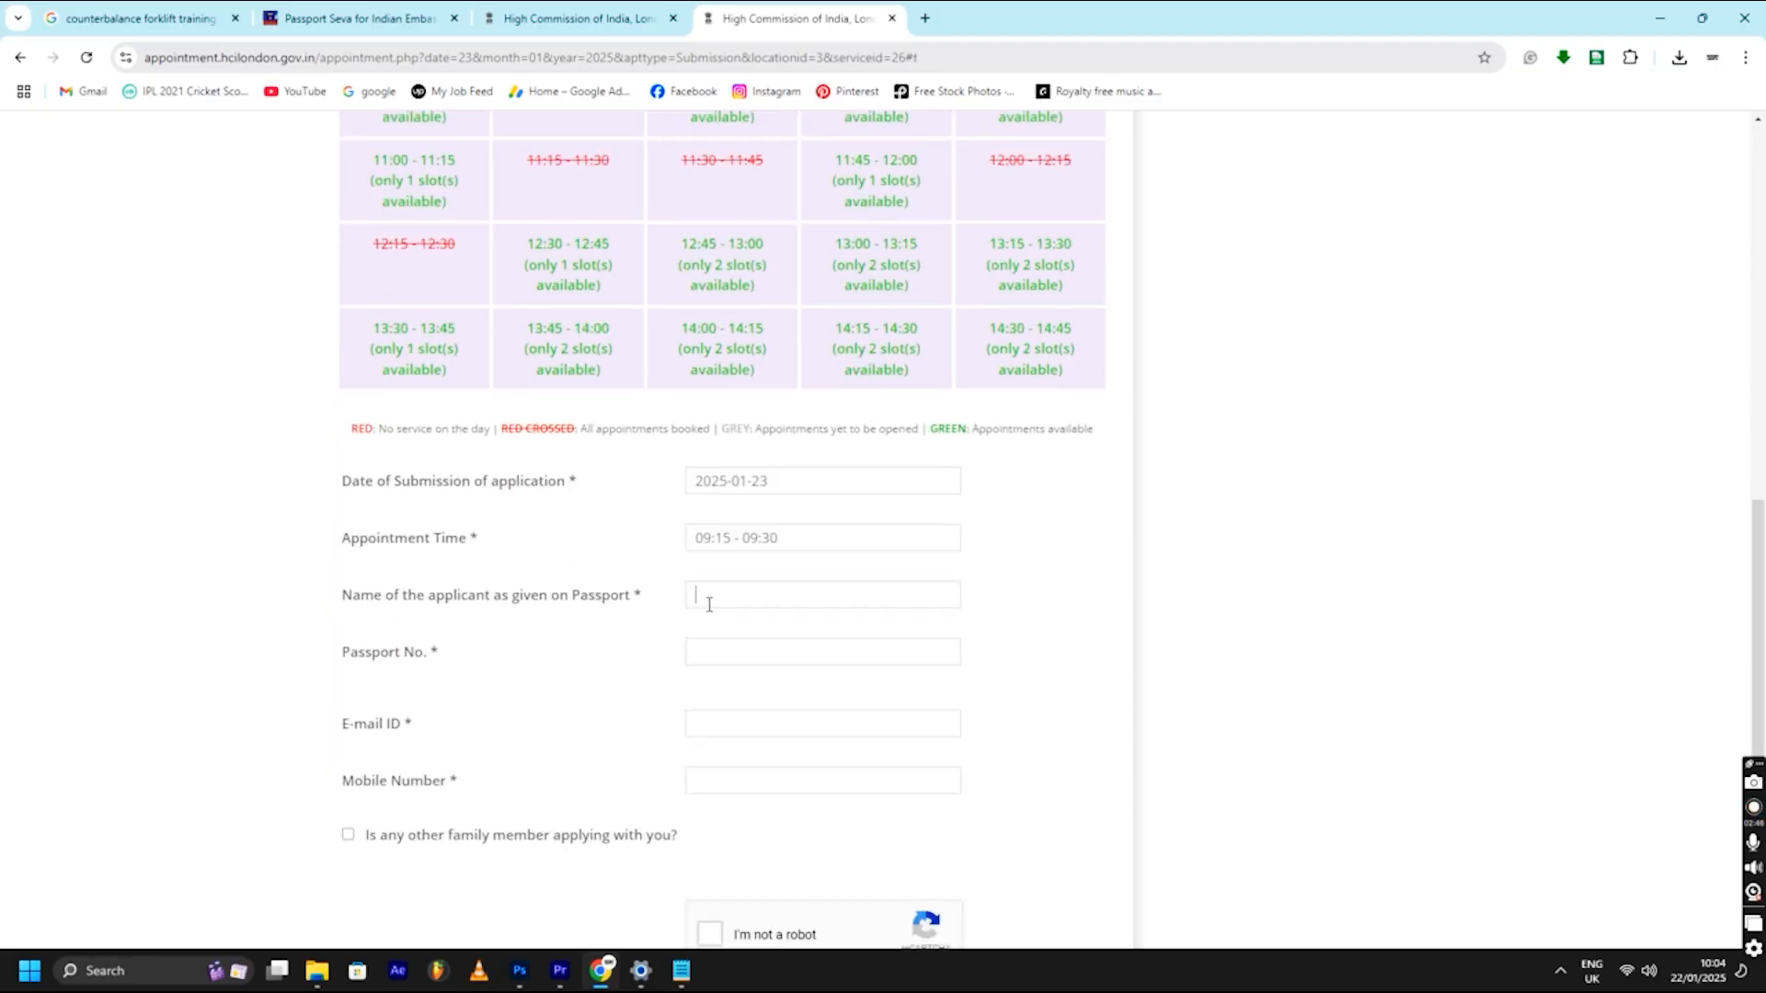
left_click(729, 603)
type("SDGSDGSD")
double_click(755, 607)
left_click(764, 650)
type("GSGSD")
scroll(796, 662, "down", 2)
left_click(742, 539)
type("GD")
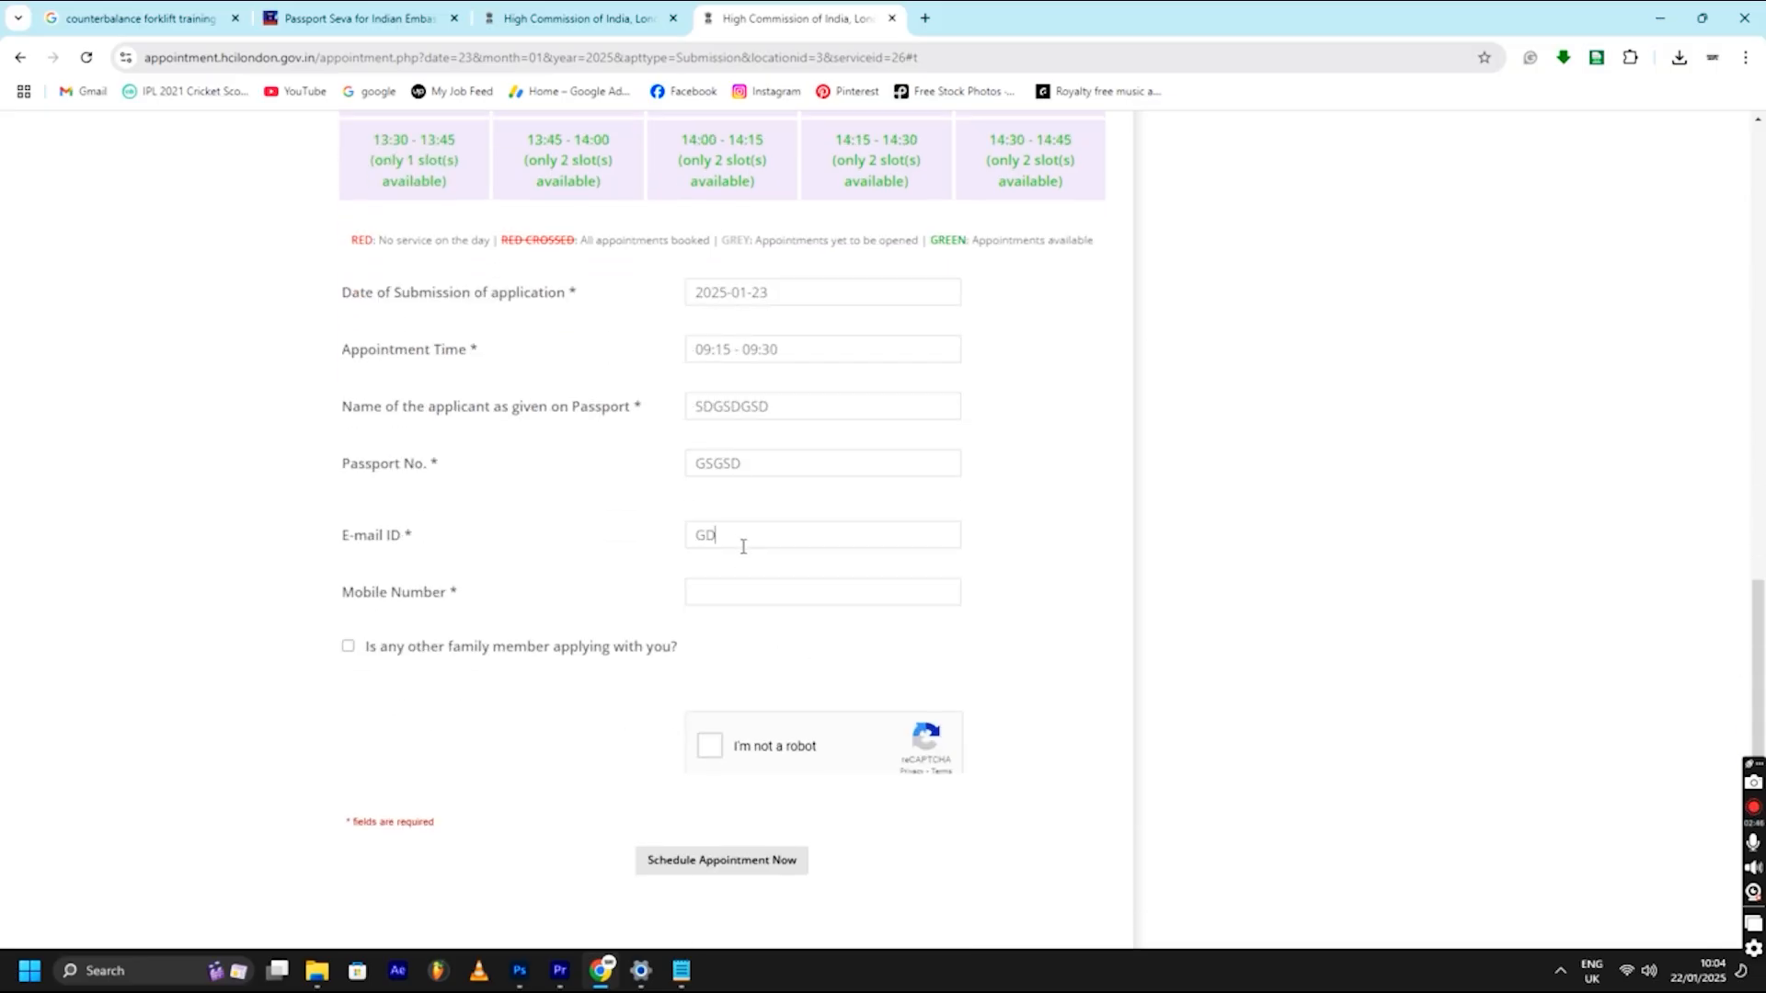
type("SGS1515")
- Complete the reCAPTCHA check, cross-check the Passport Seva form, then return to the booking form
left_click(711, 746)
scroll(862, 578, "up", 4)
left_click(625, 12)
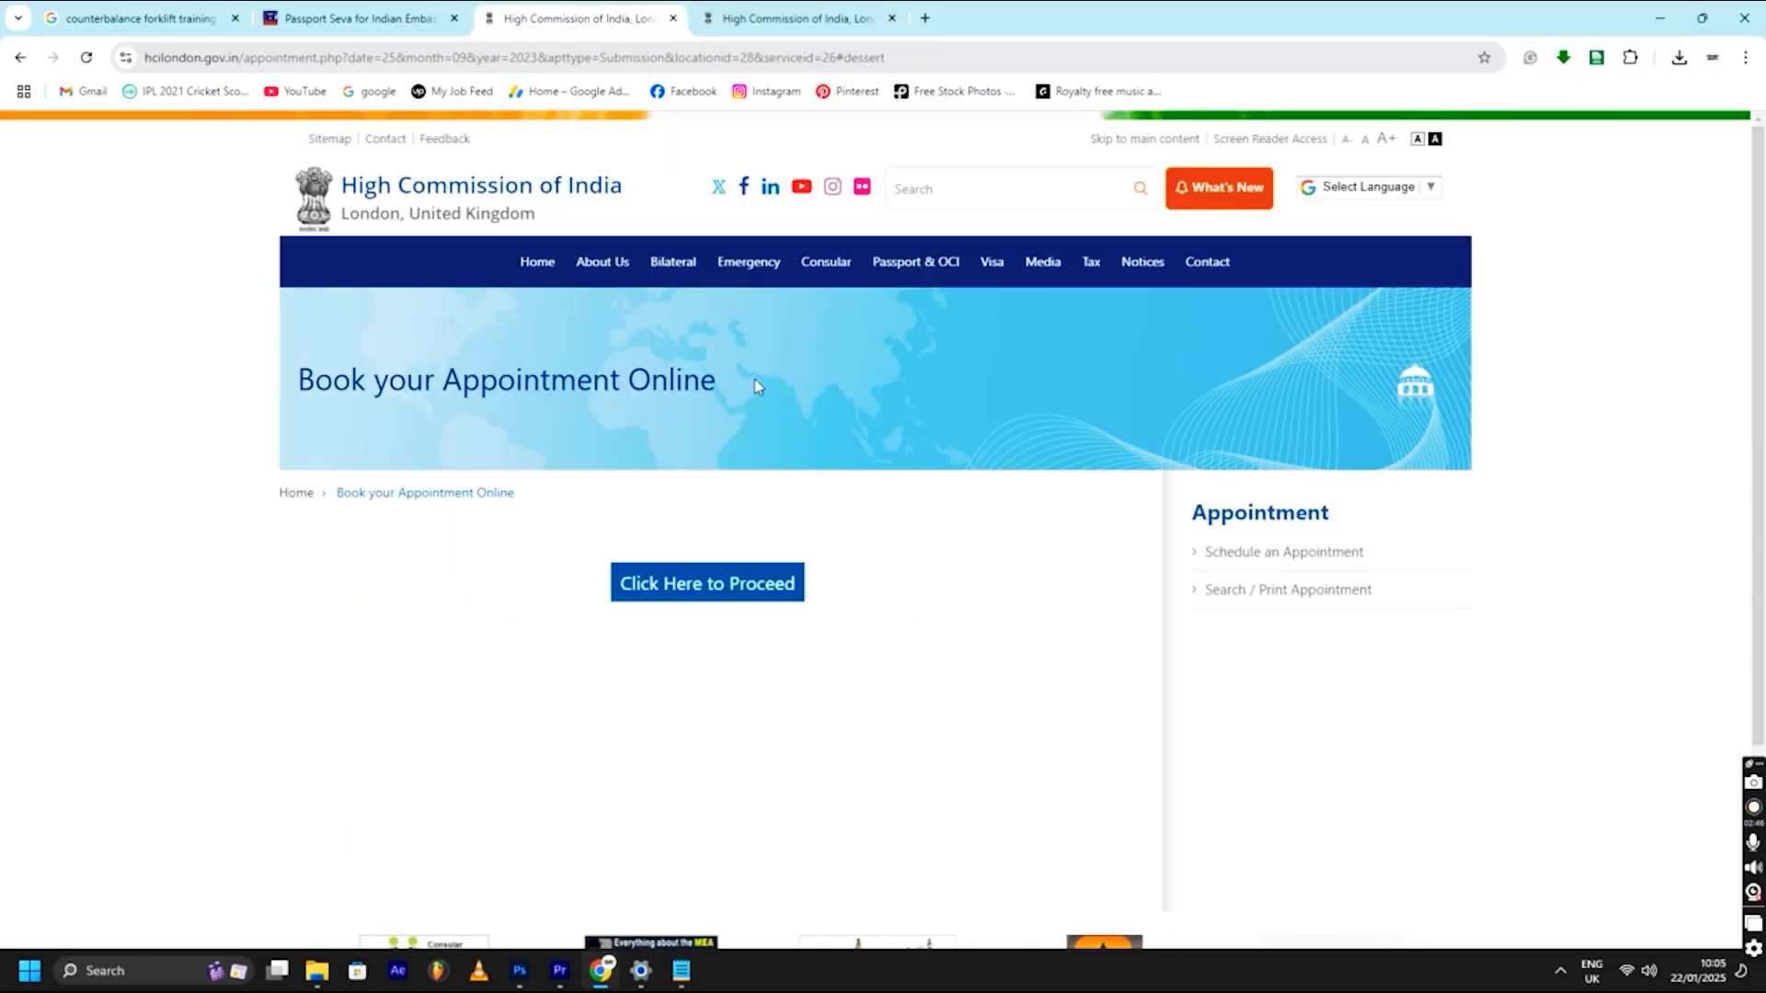
left_click(436, 18)
scroll(913, 497, "down", 5)
left_click(813, 13)
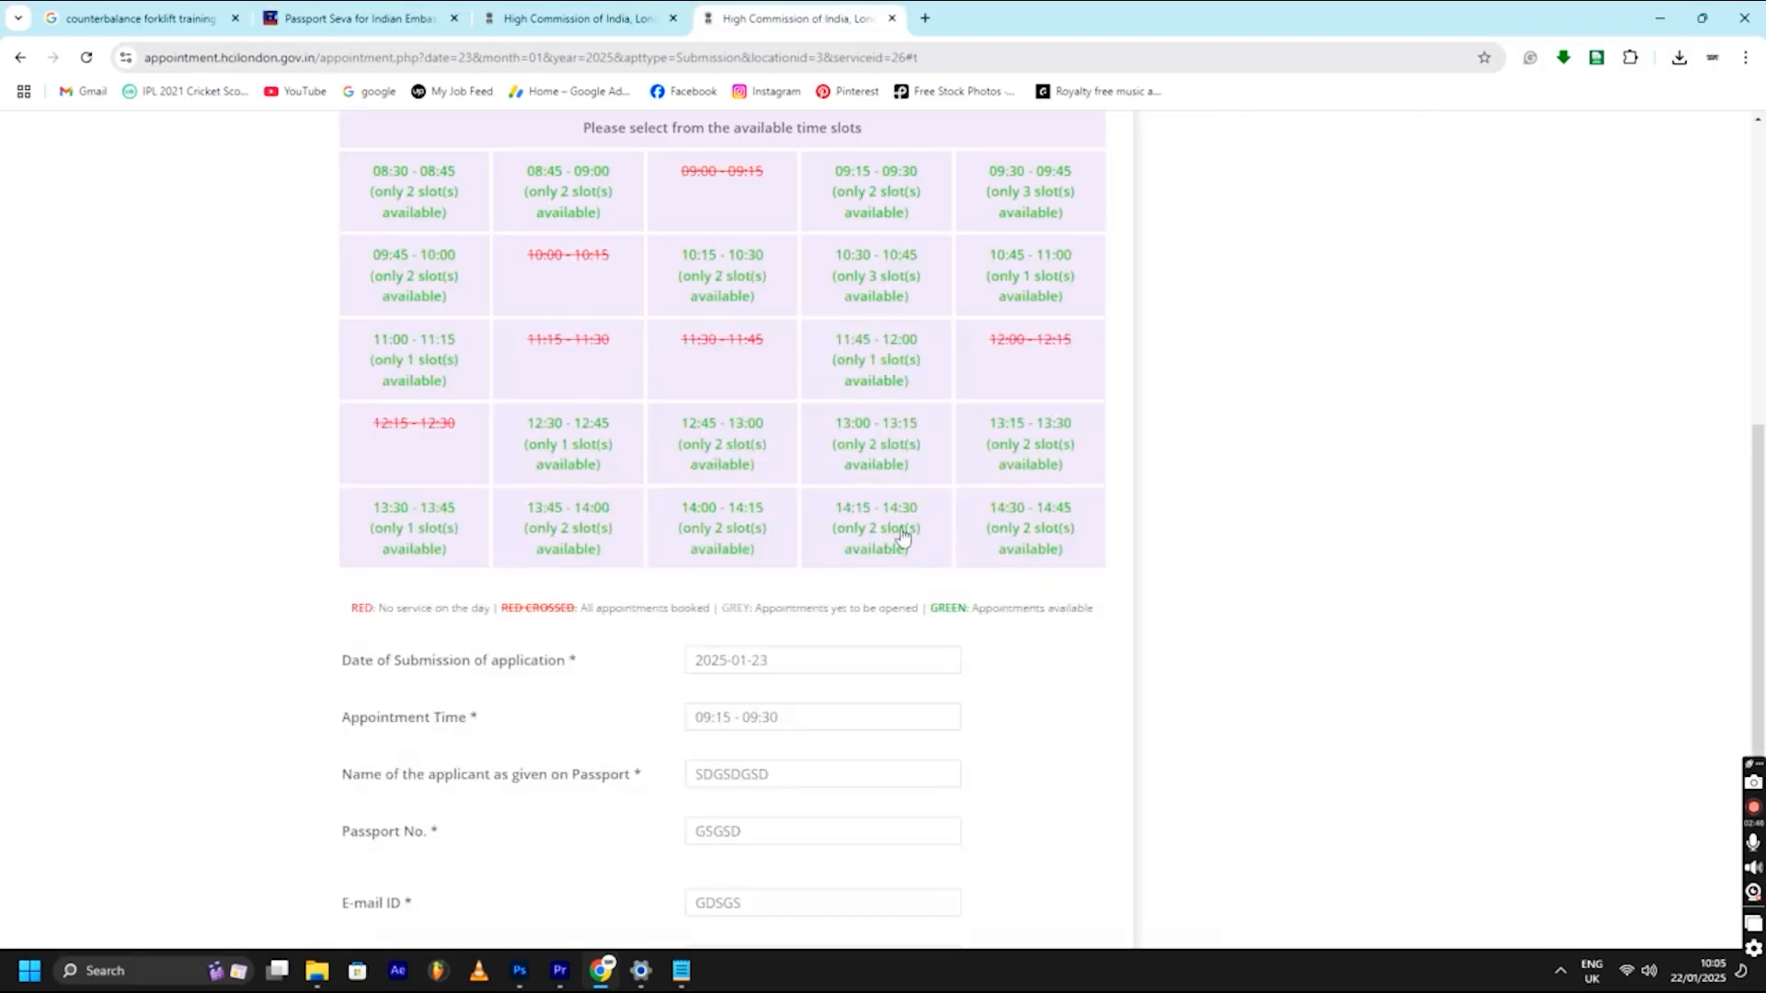
scroll(836, 603, "down", 4)
scroll(892, 536, "up", 4)
scroll(892, 536, "up", 3)
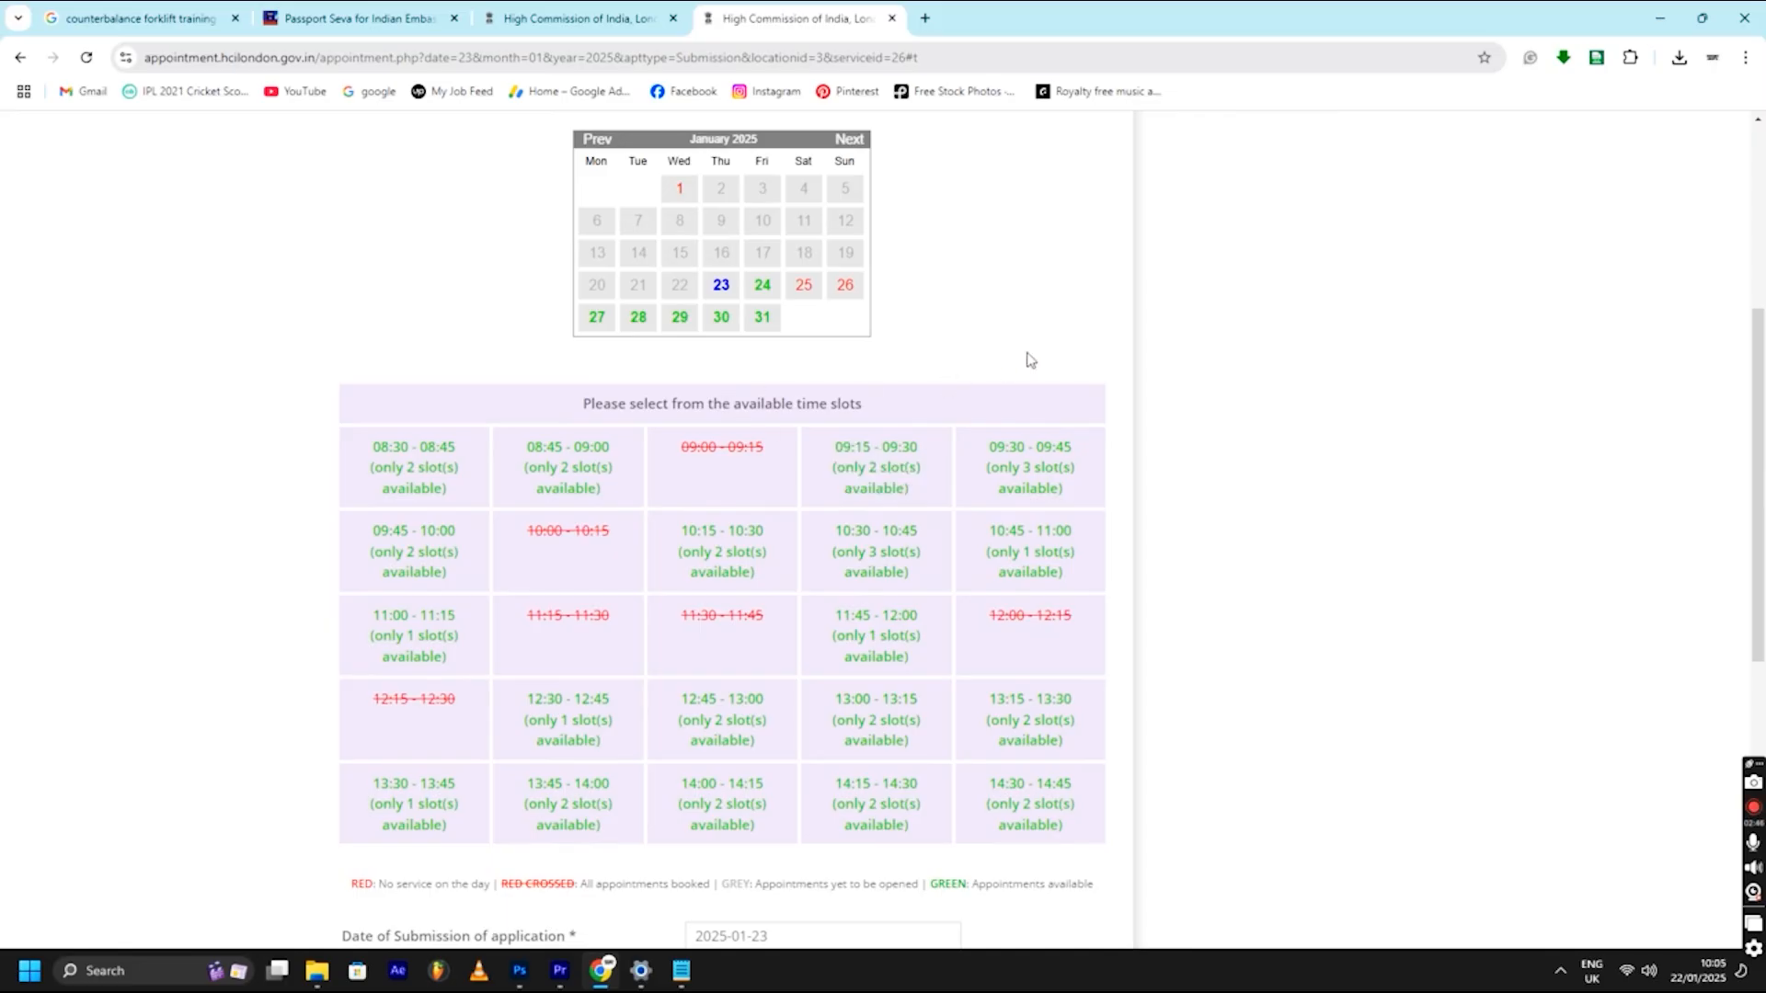
scroll(984, 470, "down", 7)
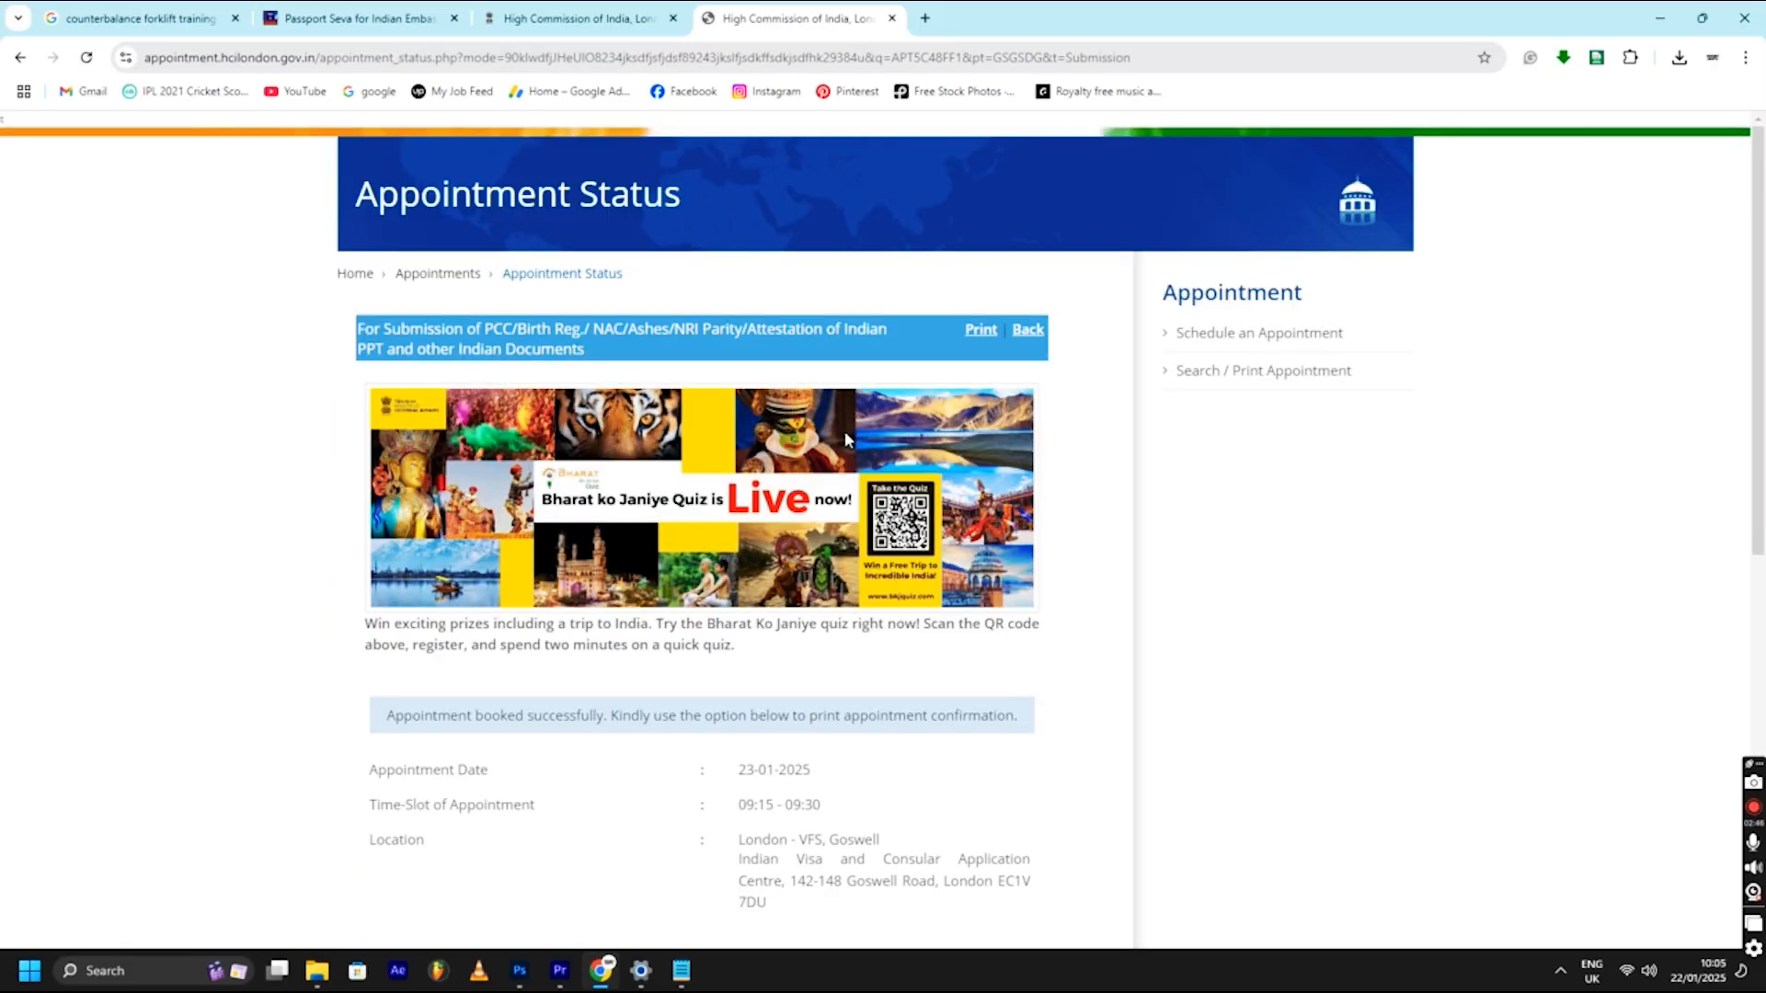
scroll(844, 430, "down", 3)
scroll(786, 450, "up", 2)
scroll(824, 564, "down", 7)
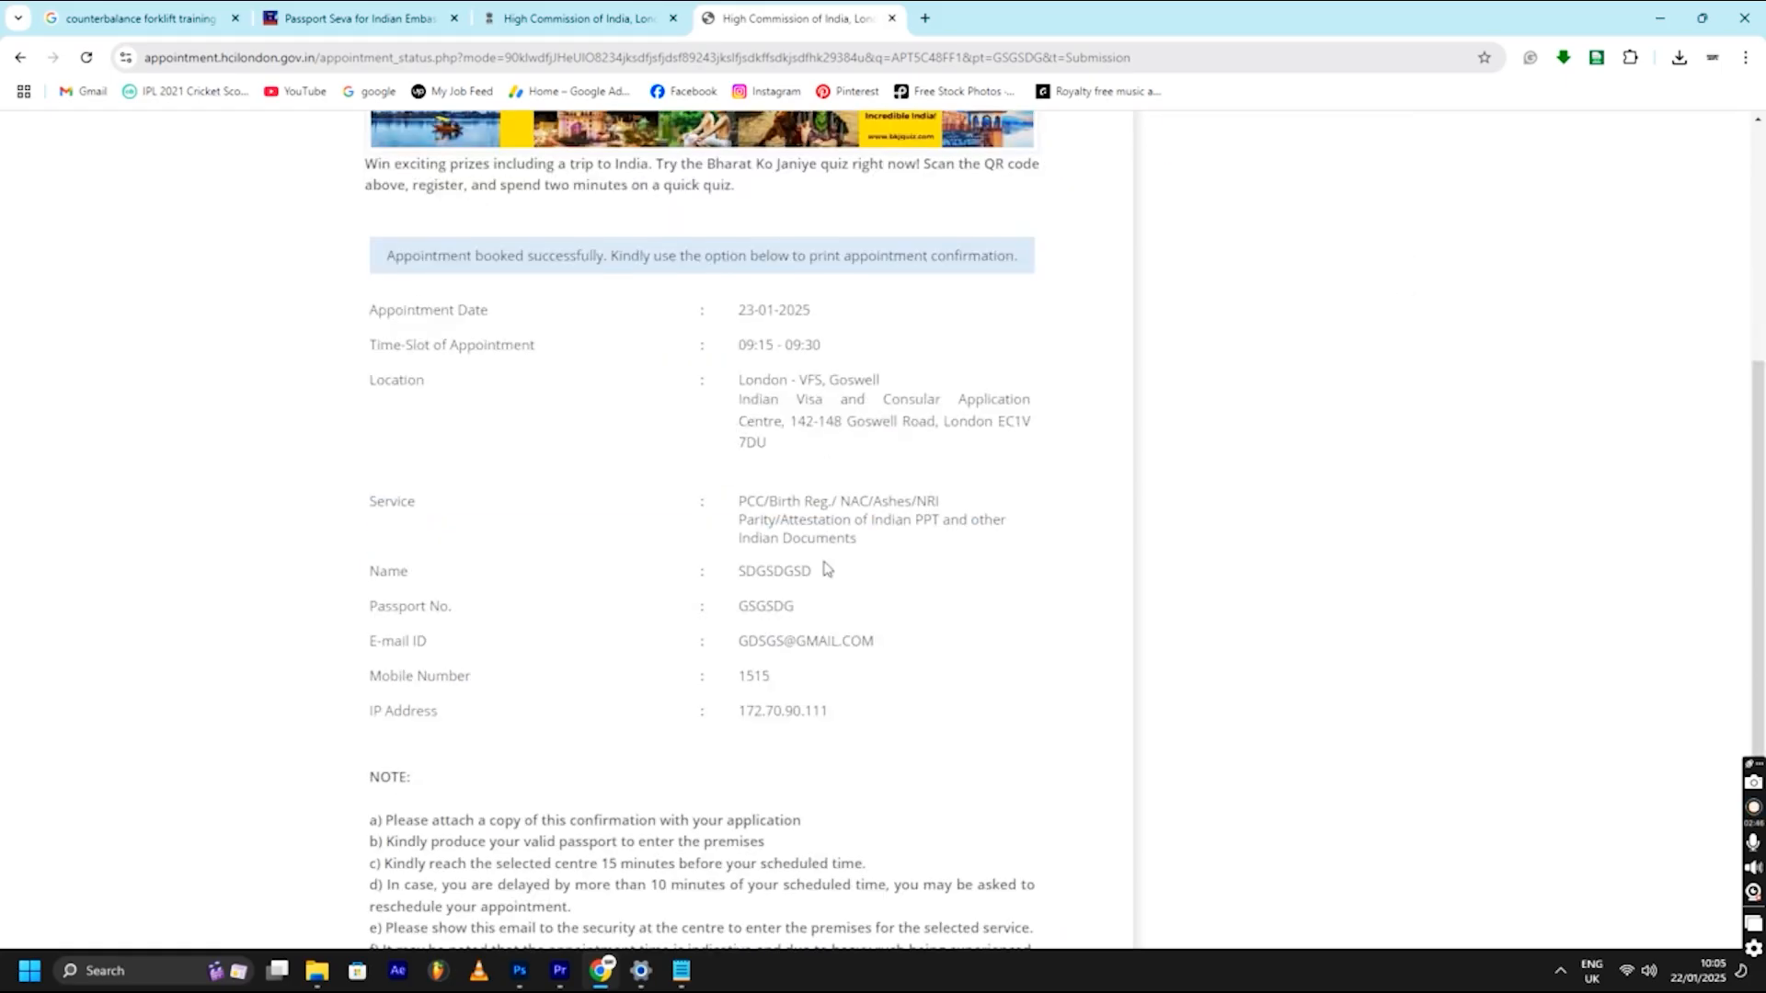
scroll(718, 438, "up", 1)
scroll(662, 398, "down", 1)
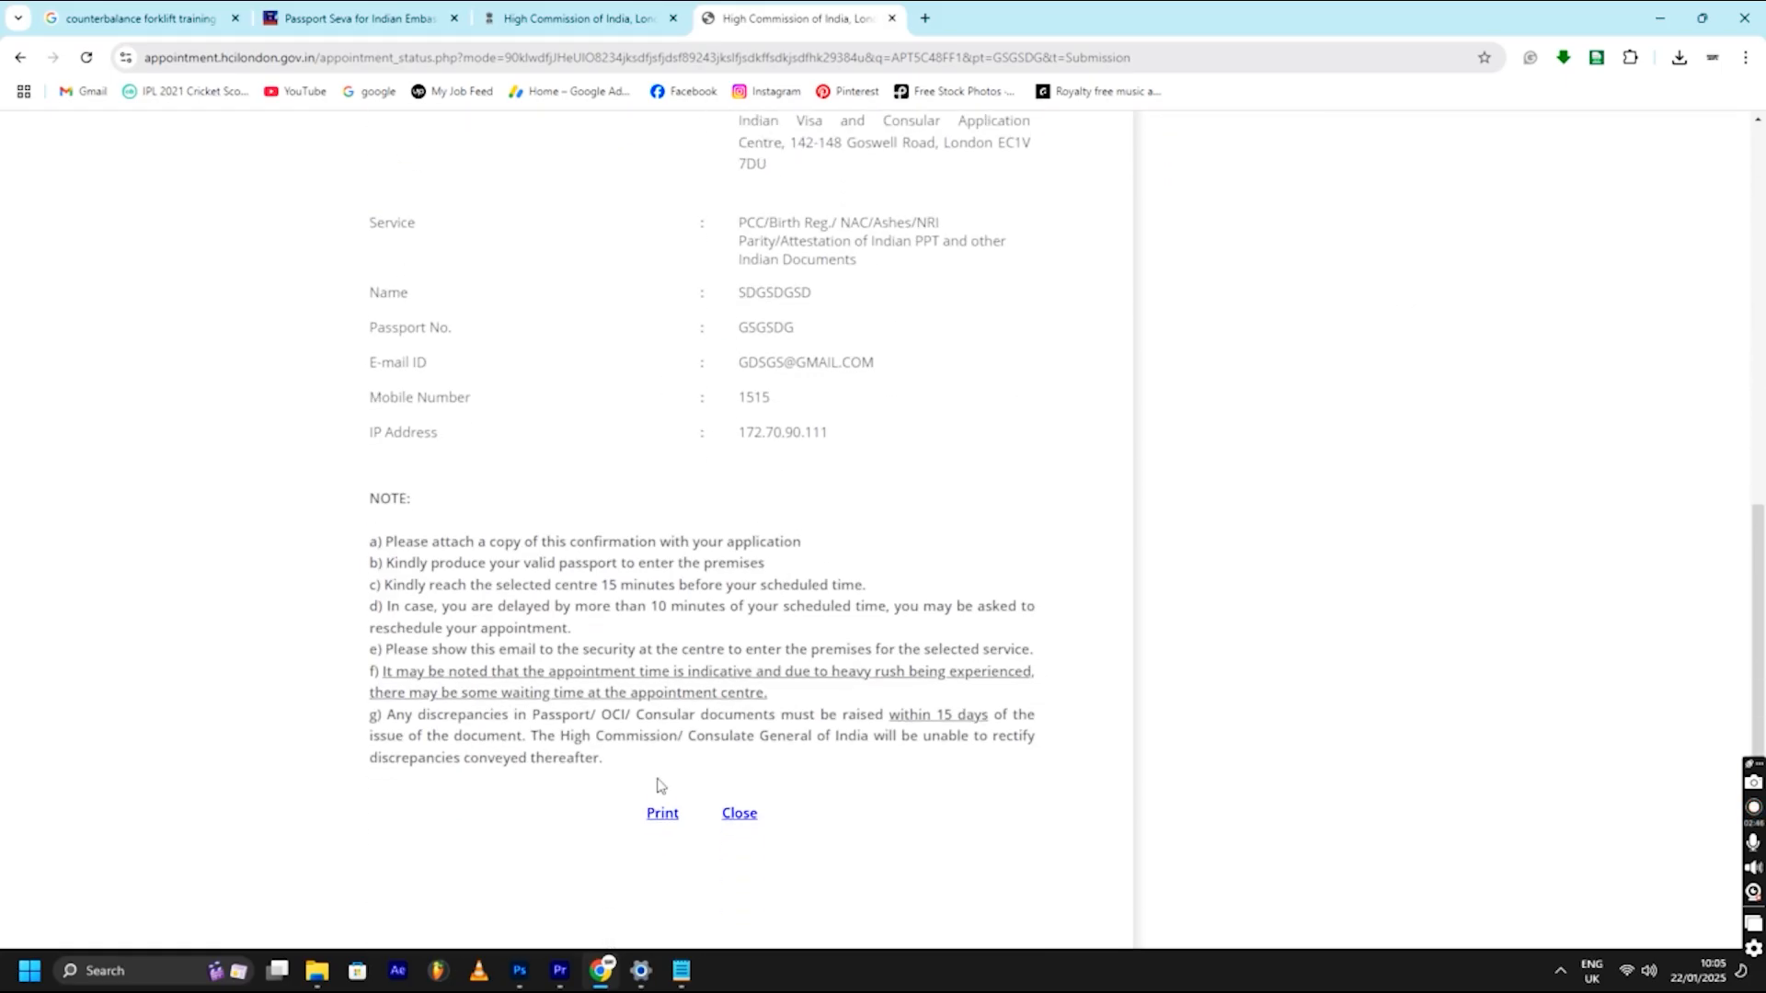
left_click(656, 817)
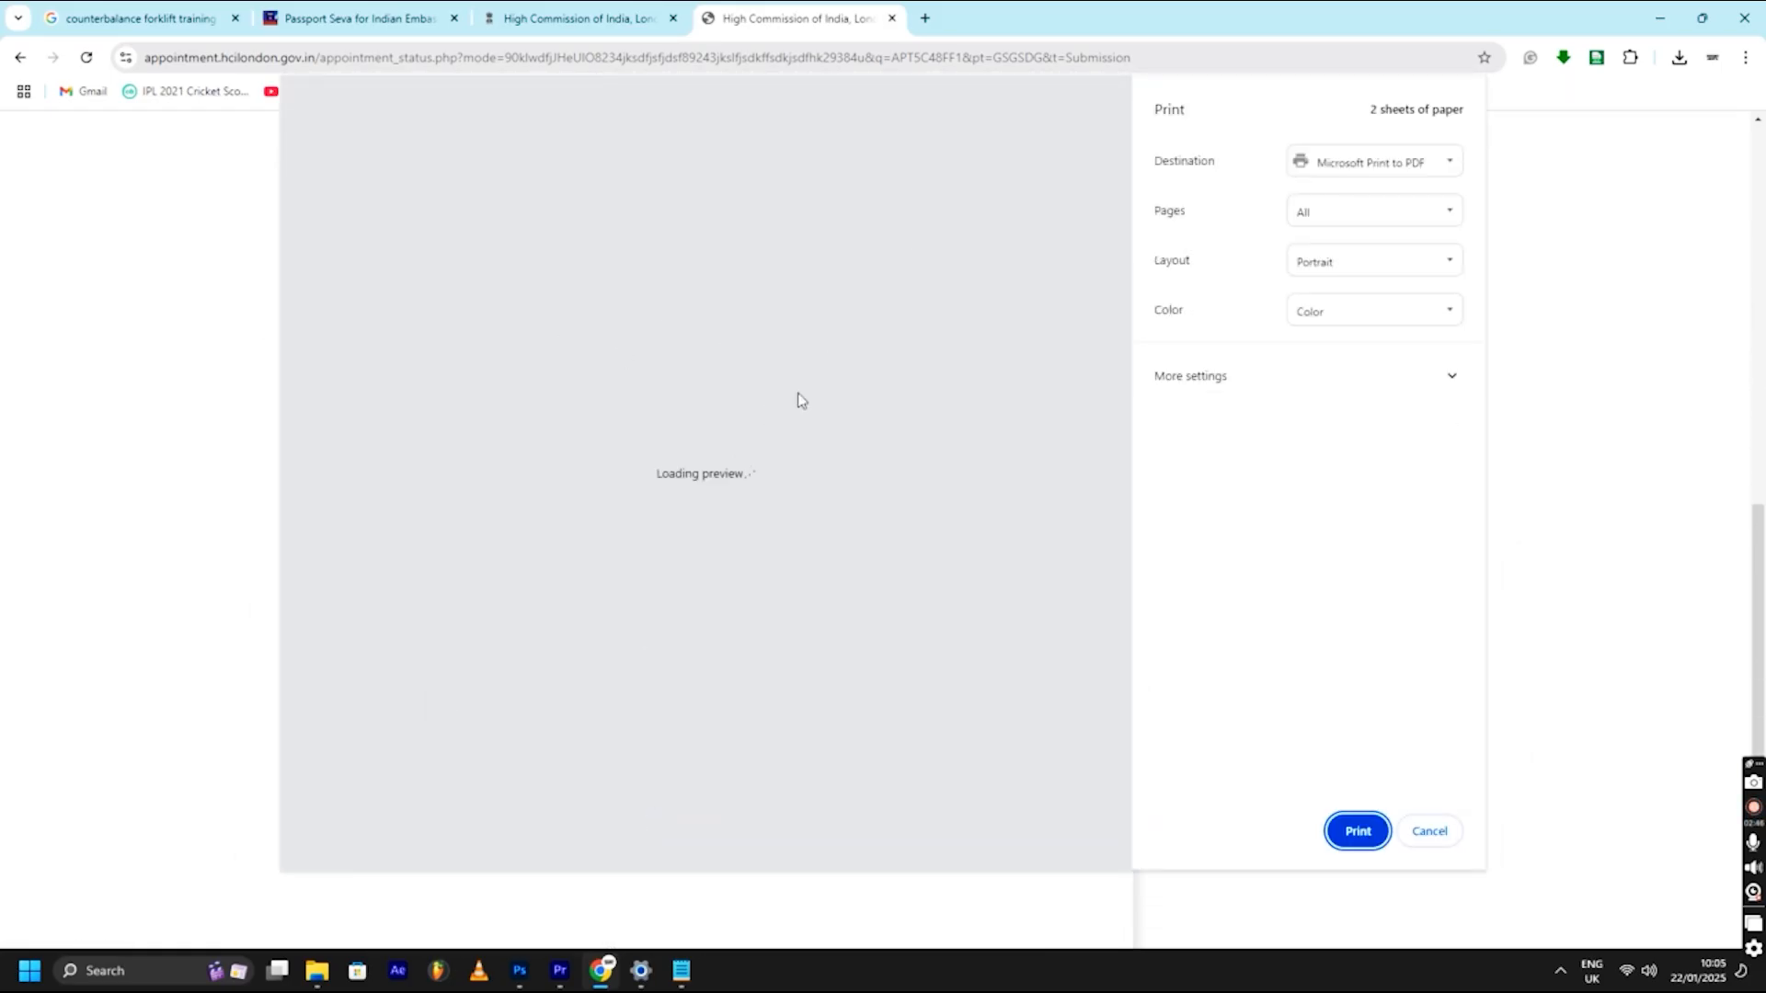
scroll(754, 395, "down", 5)
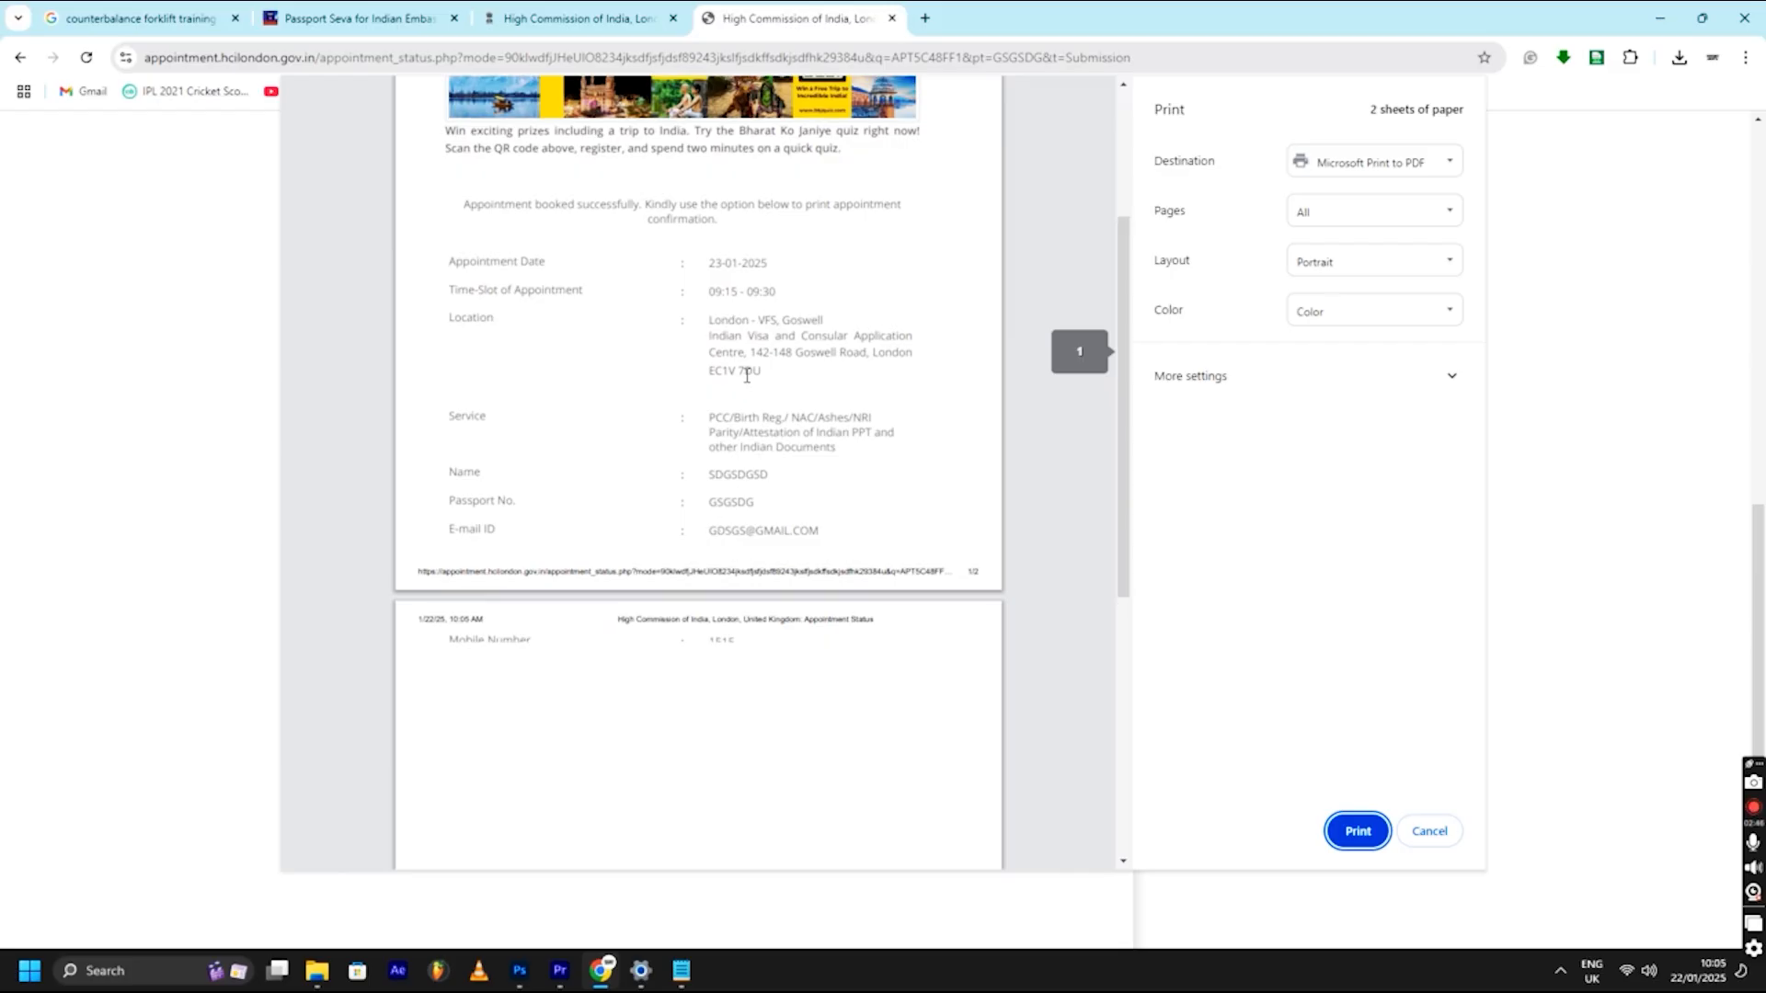
scroll(754, 375, "up", 2)
scroll(697, 593, "down", 4)
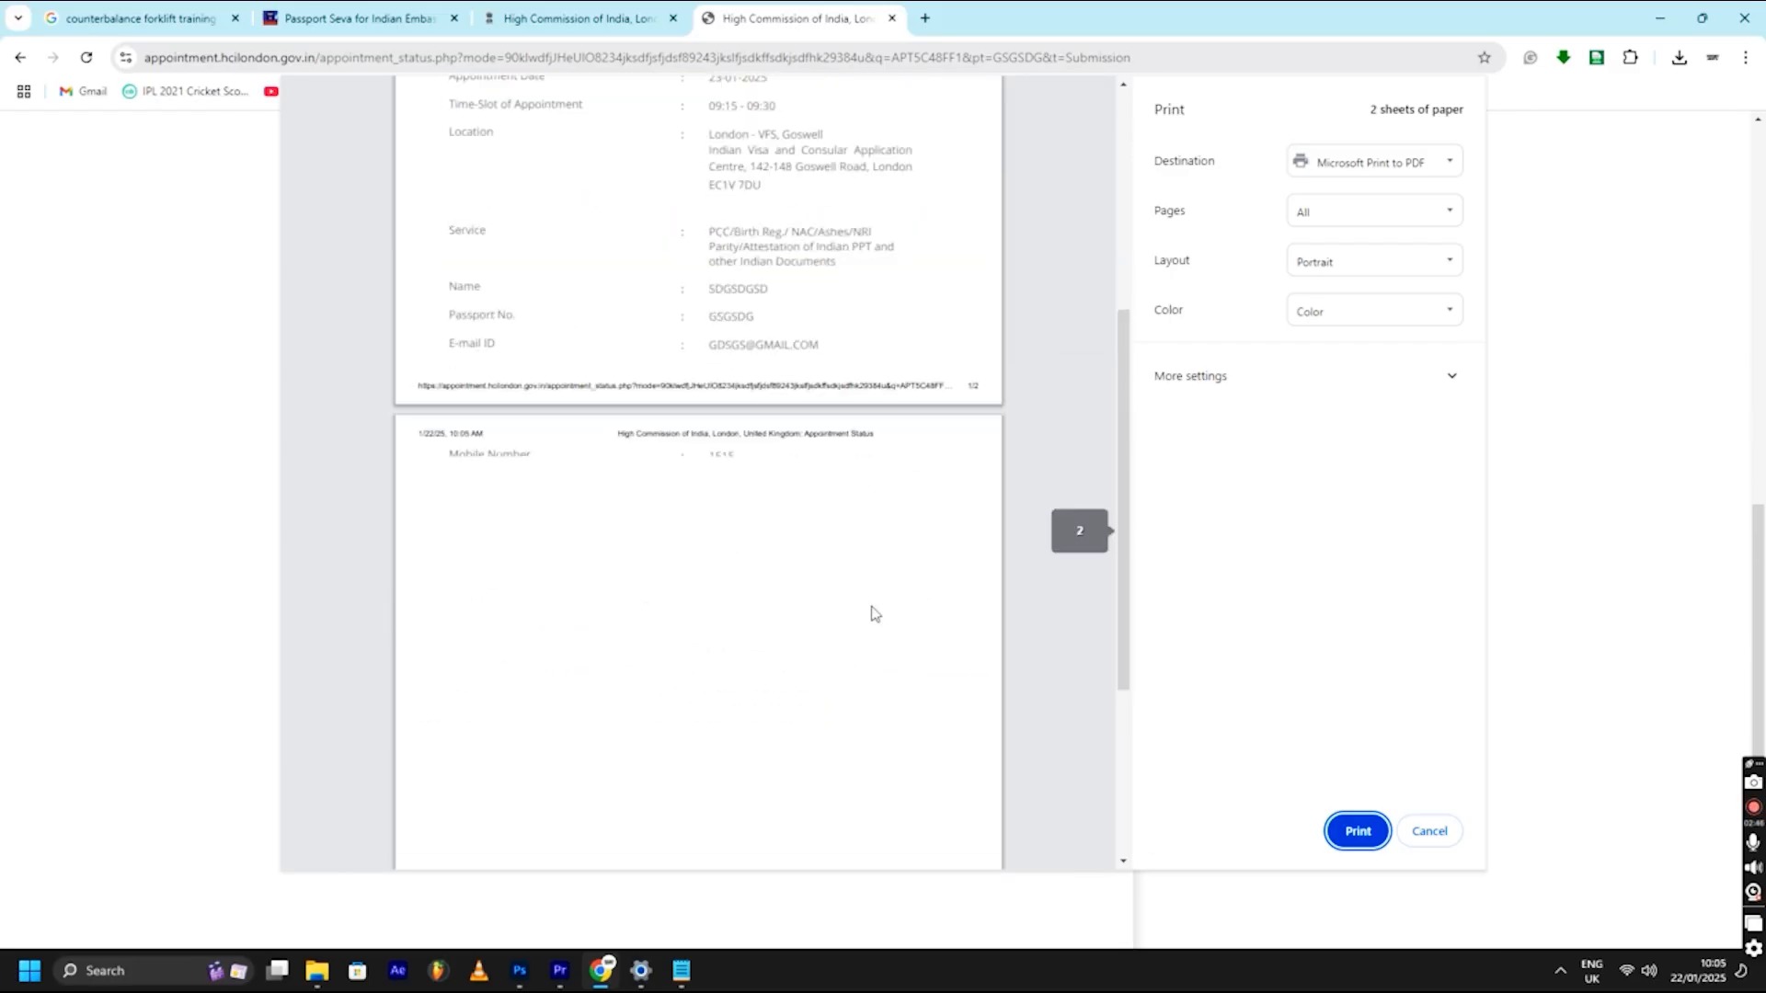
scroll(874, 613, "up", 4)
key("Escape")
scroll(697, 478, "up", 7)
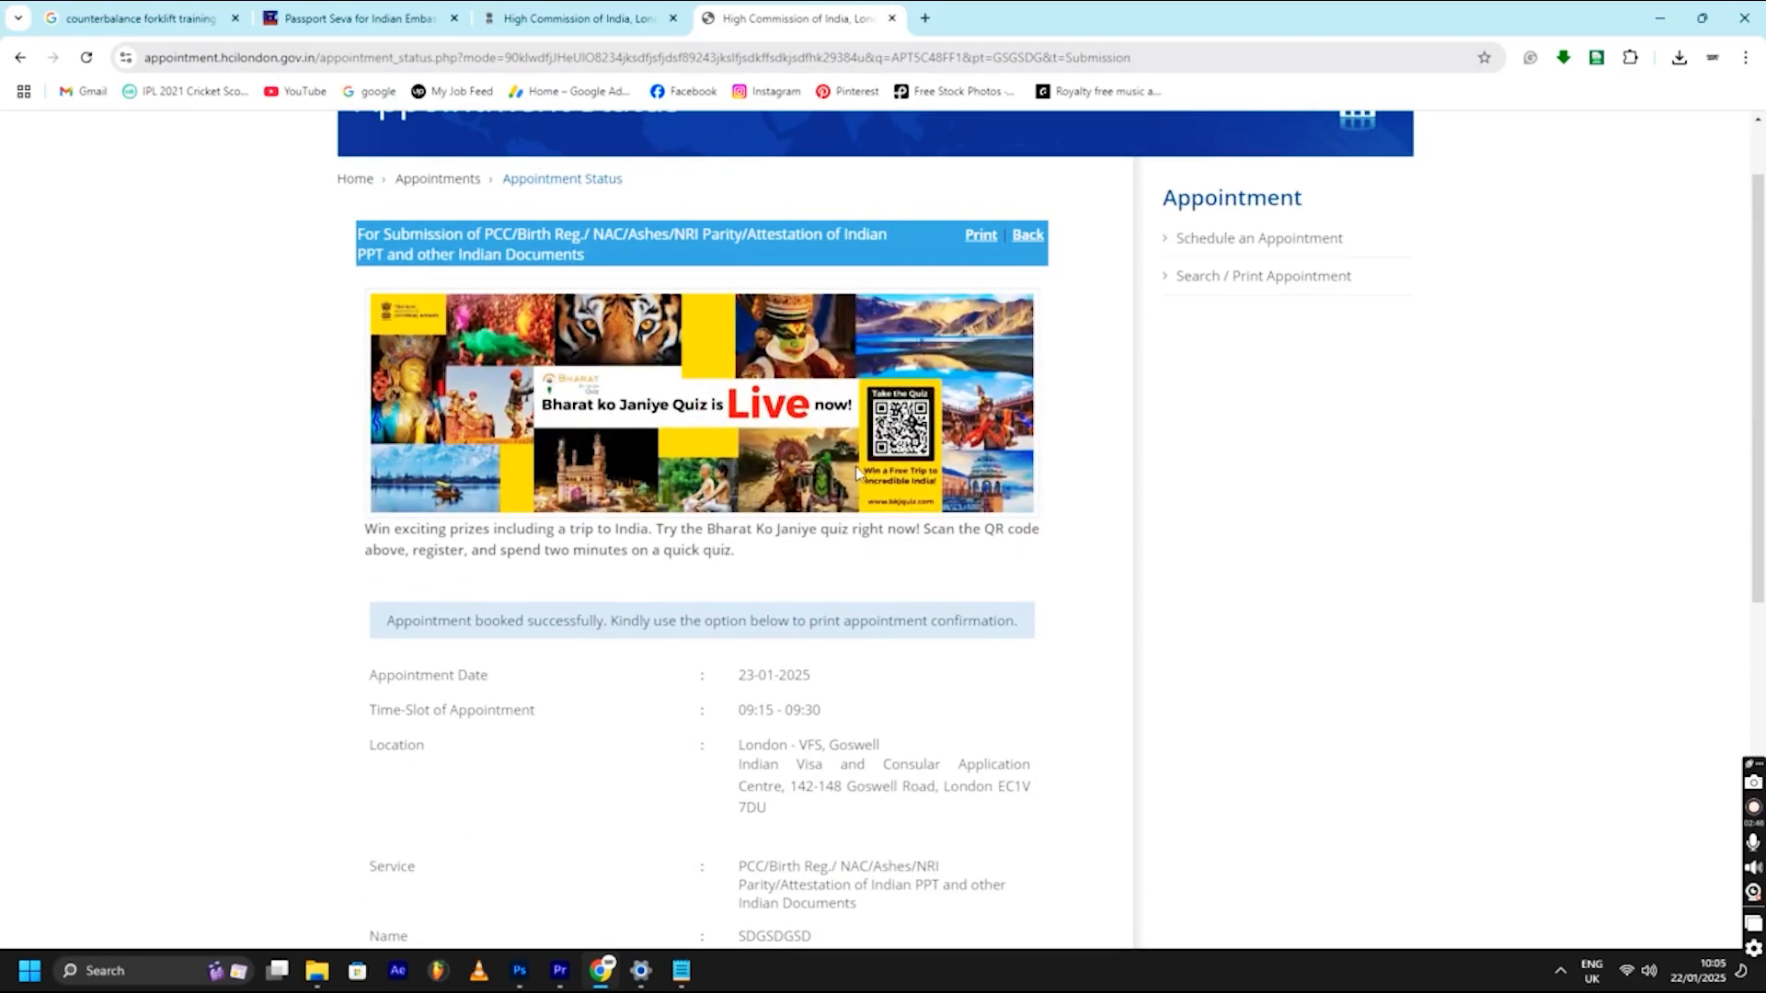
scroll(856, 473, "down", 6)
scroll(741, 499, "up", 2)
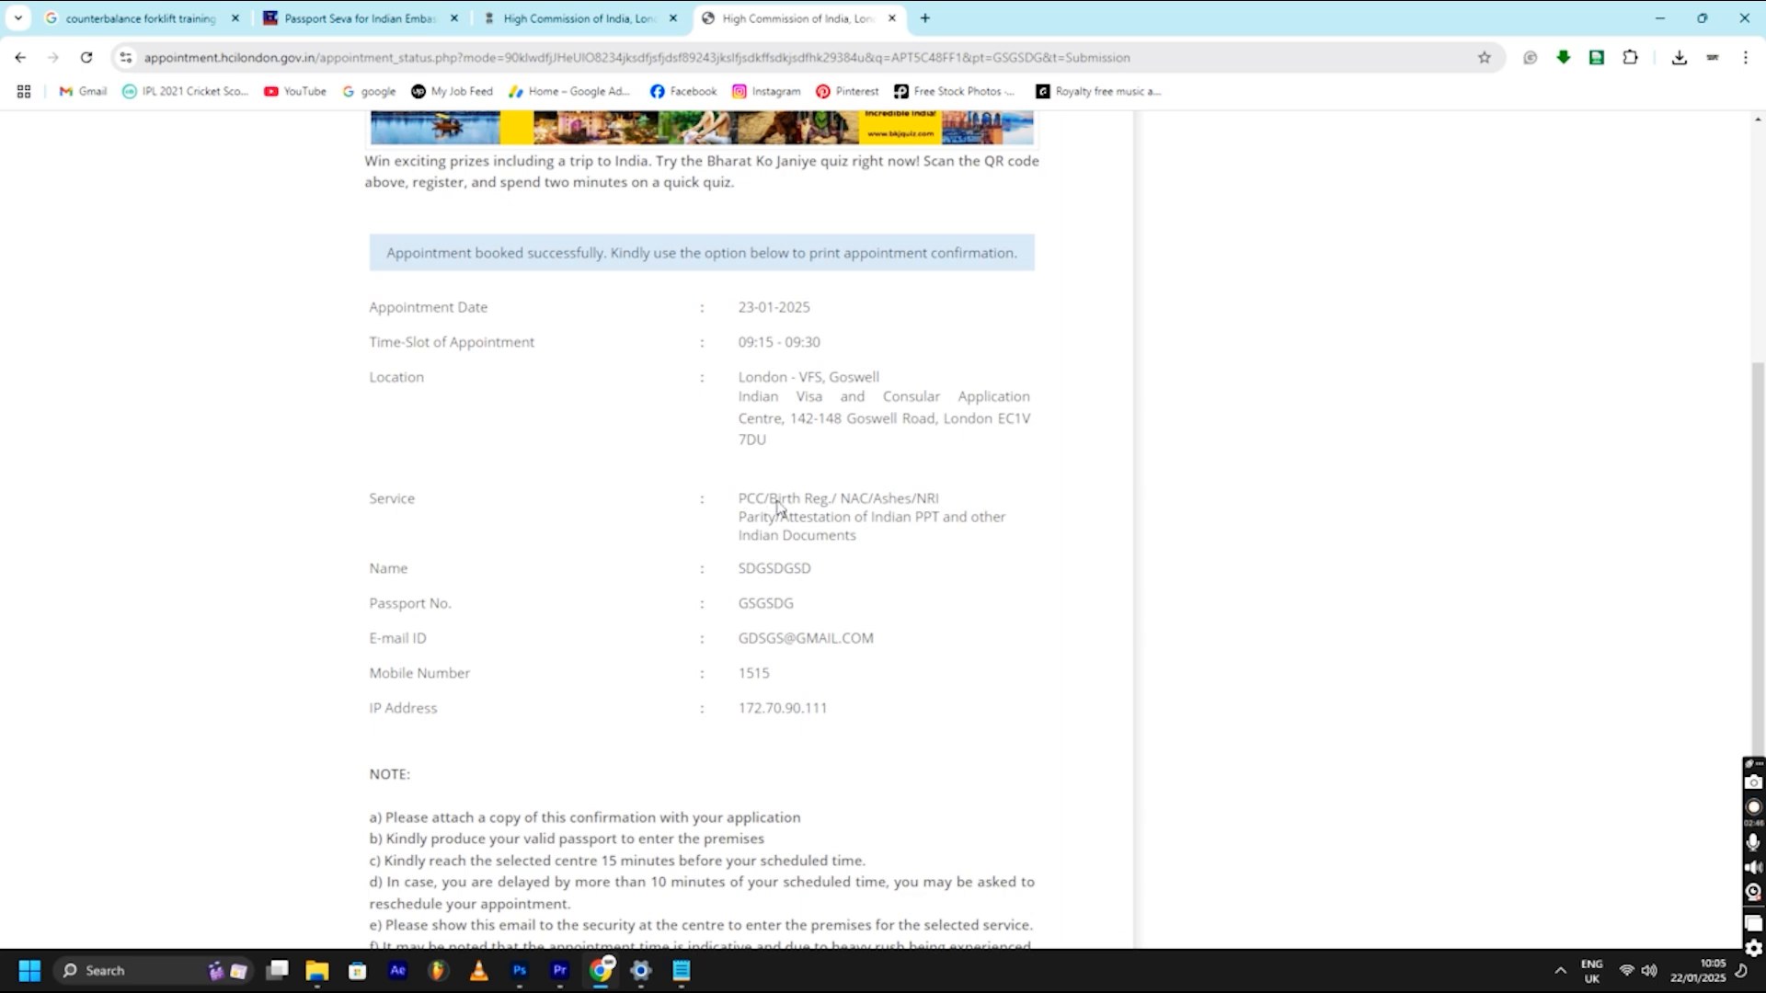